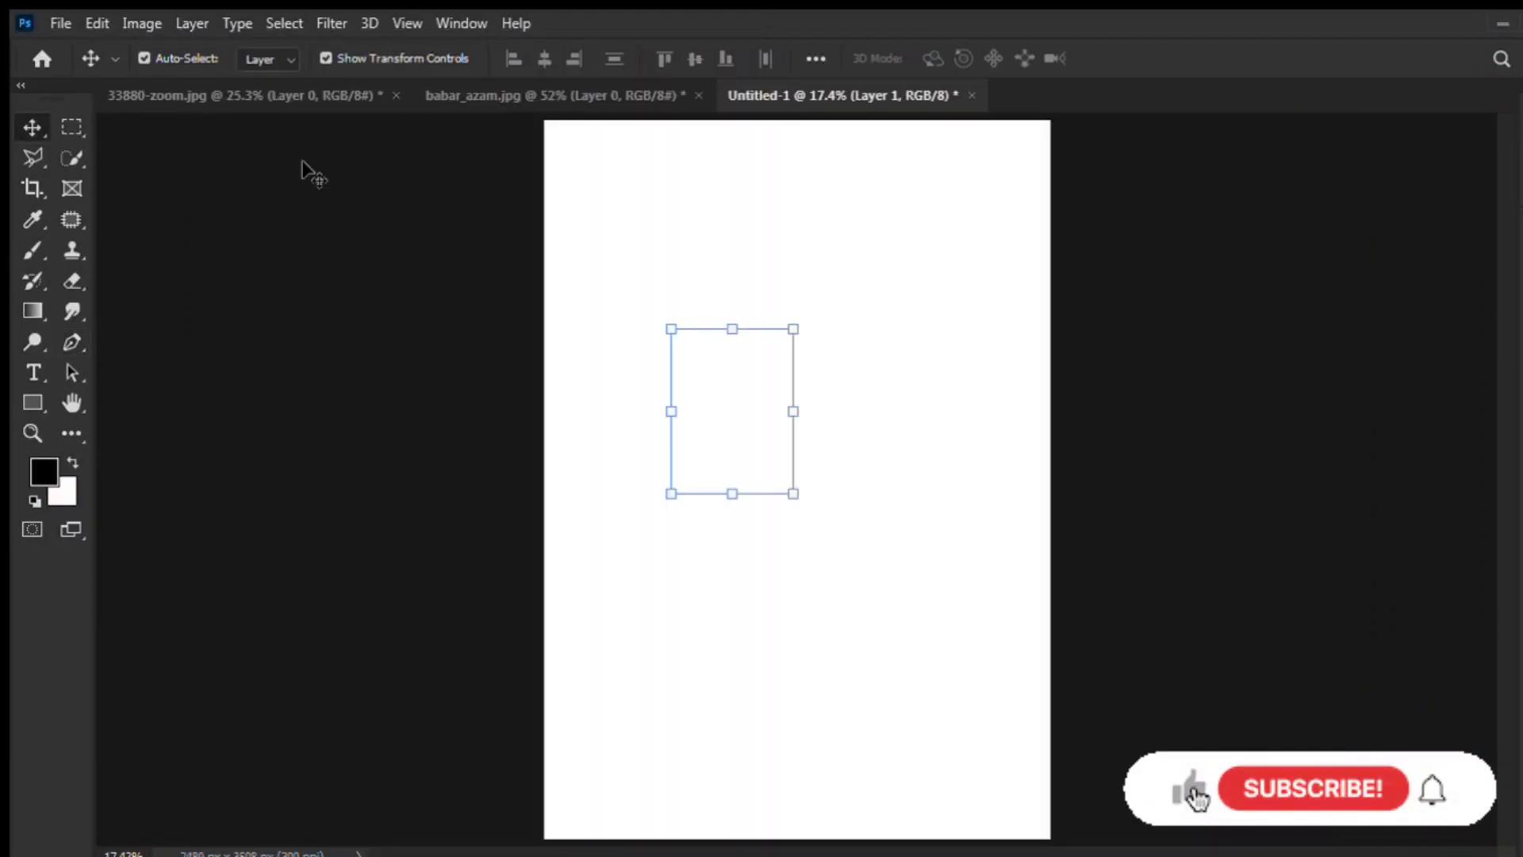
Move the black-kit batsman to the right and enlarge the green-kit batsman to about 278%.
{"action": "left_click_drag", "start_coordinate": [817, 492], "coordinate": [892, 491]}
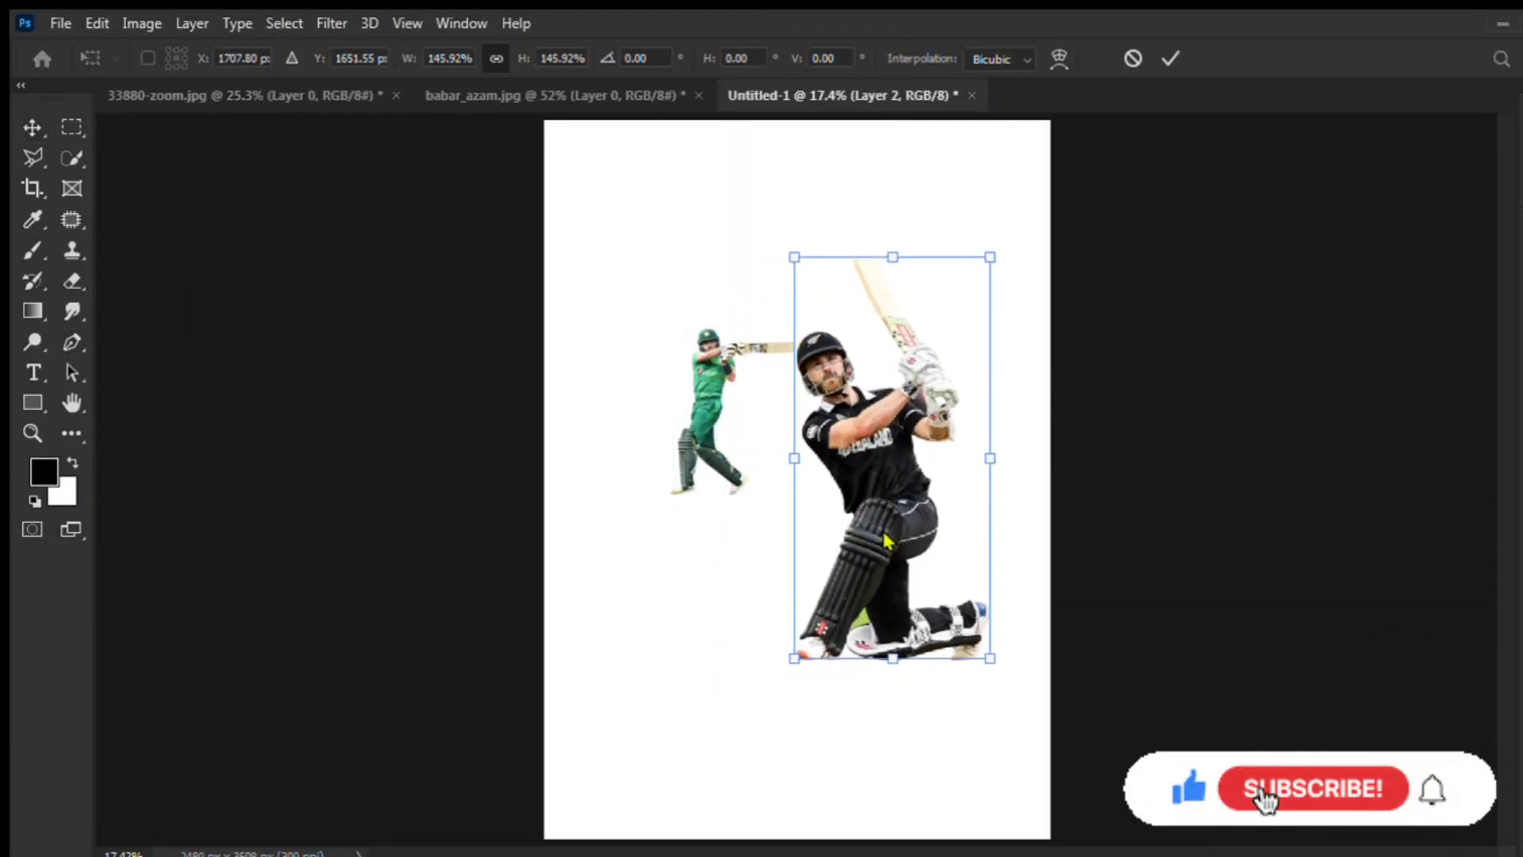
{"action": "key", "text": "Return"}
{"action": "key", "text": "ctrl+t"}
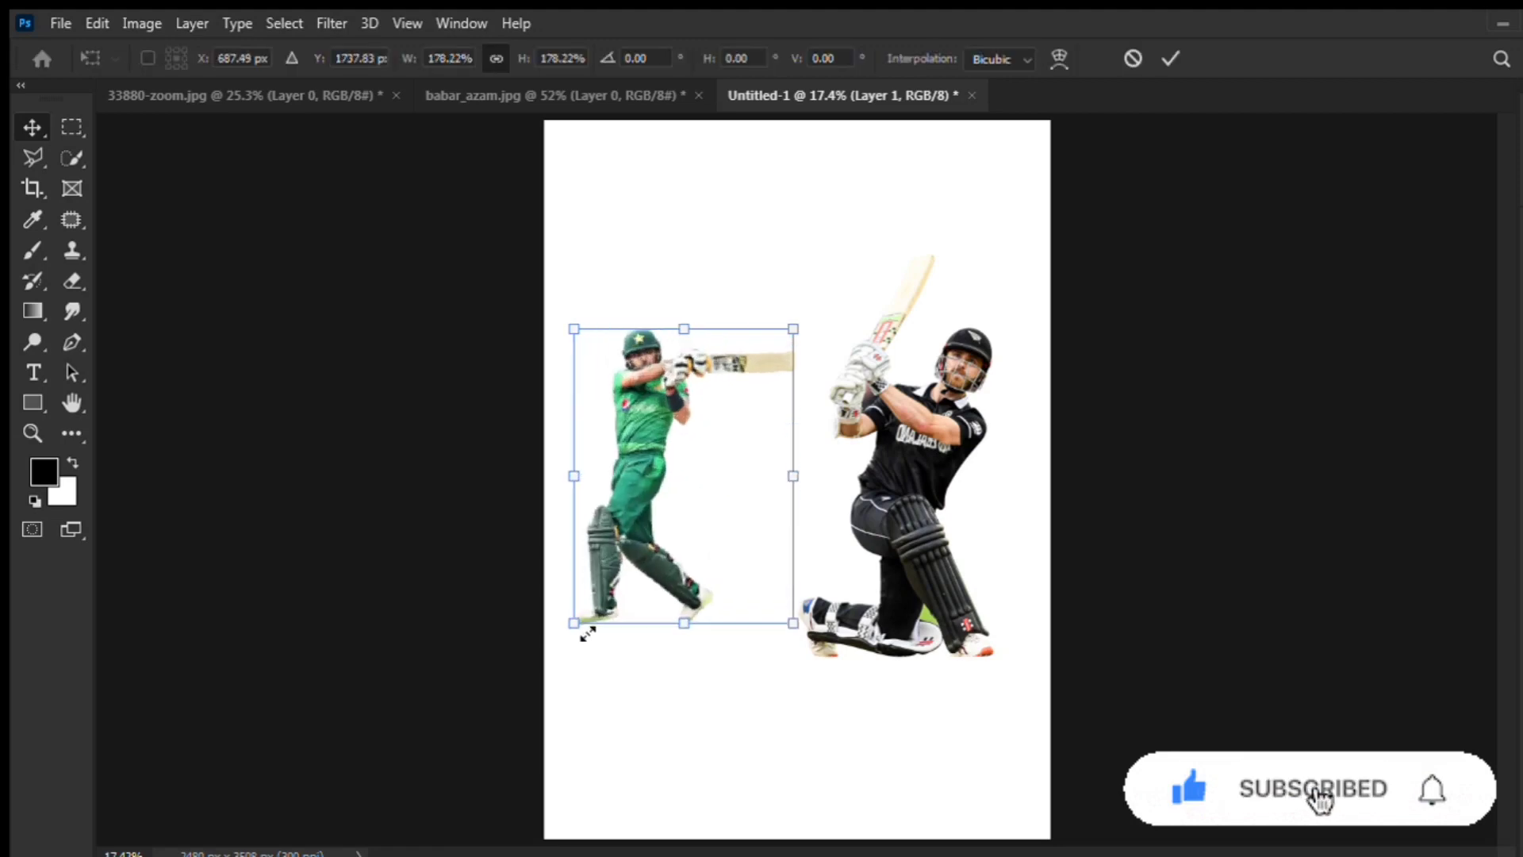
{"action": "left_click_drag", "start_coordinate": [795, 327], "coordinate": [936, 202]}
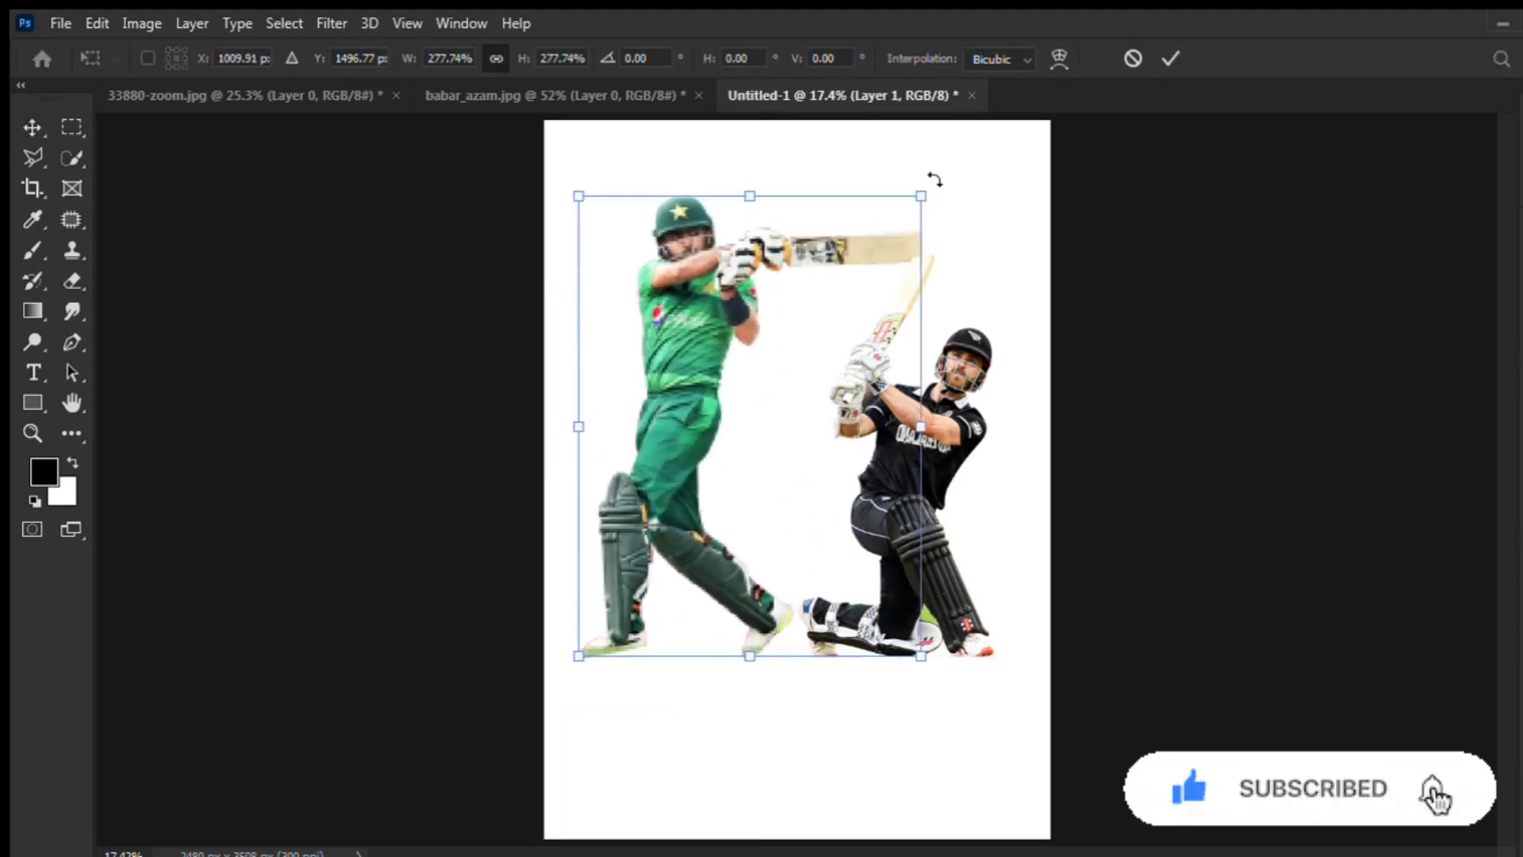
{"action": "key", "text": "Return"}
Move both batsmen lower on the poster.
{"action": "scroll", "coordinate": [788, 431], "scroll_direction": "down", "scroll_amount": 1}
{"action": "scroll", "coordinate": [737, 565], "scroll_direction": "up", "scroll_amount": 2}
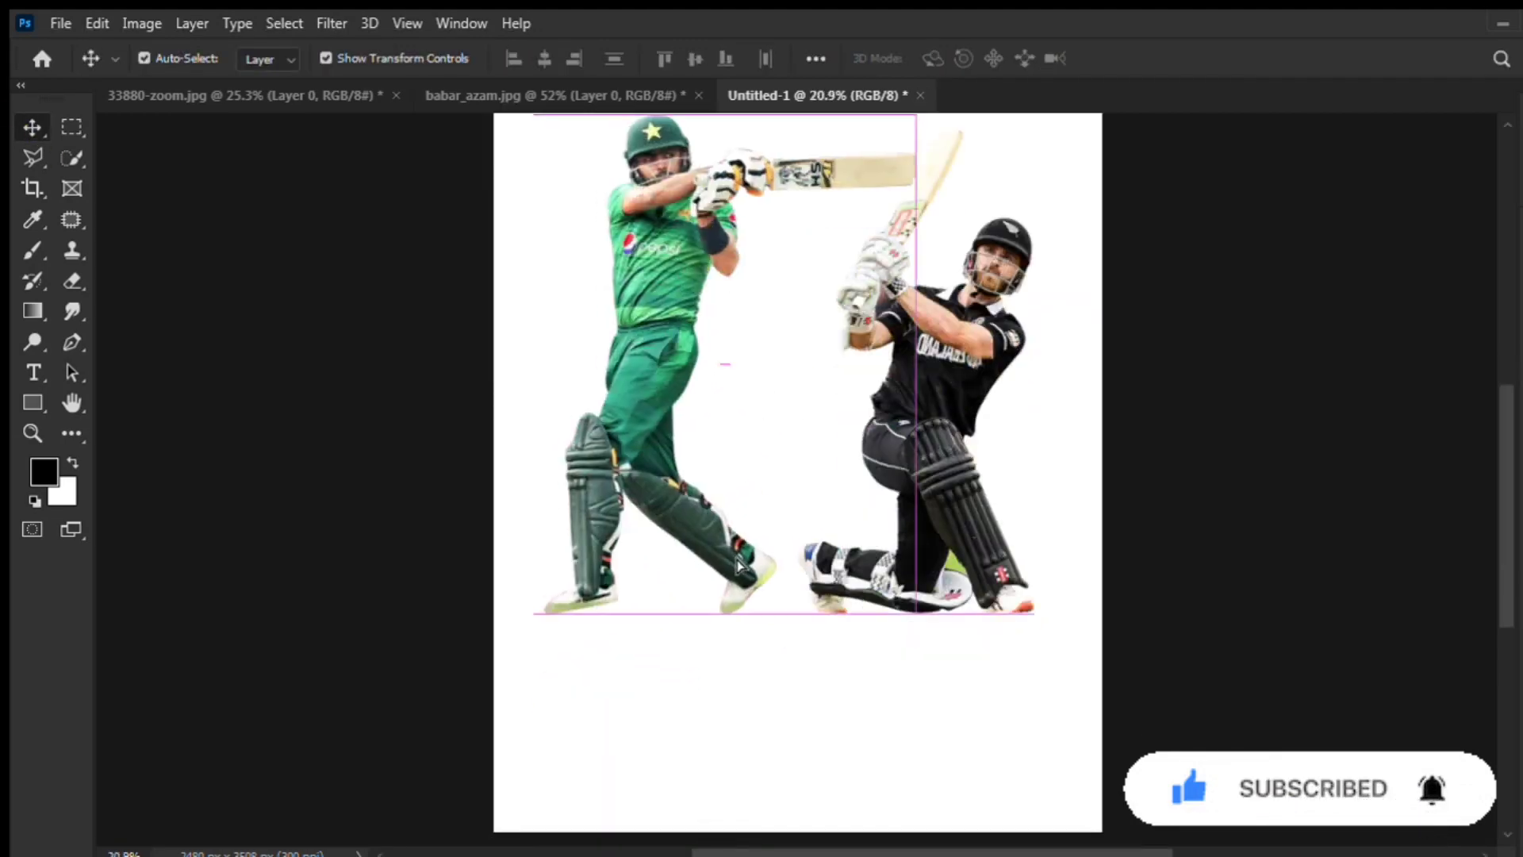
{"action": "left_click_drag", "start_coordinate": [635, 418], "coordinate": [635, 510]}
{"action": "scroll", "coordinate": [904, 433], "scroll_direction": "down", "scroll_amount": 1}
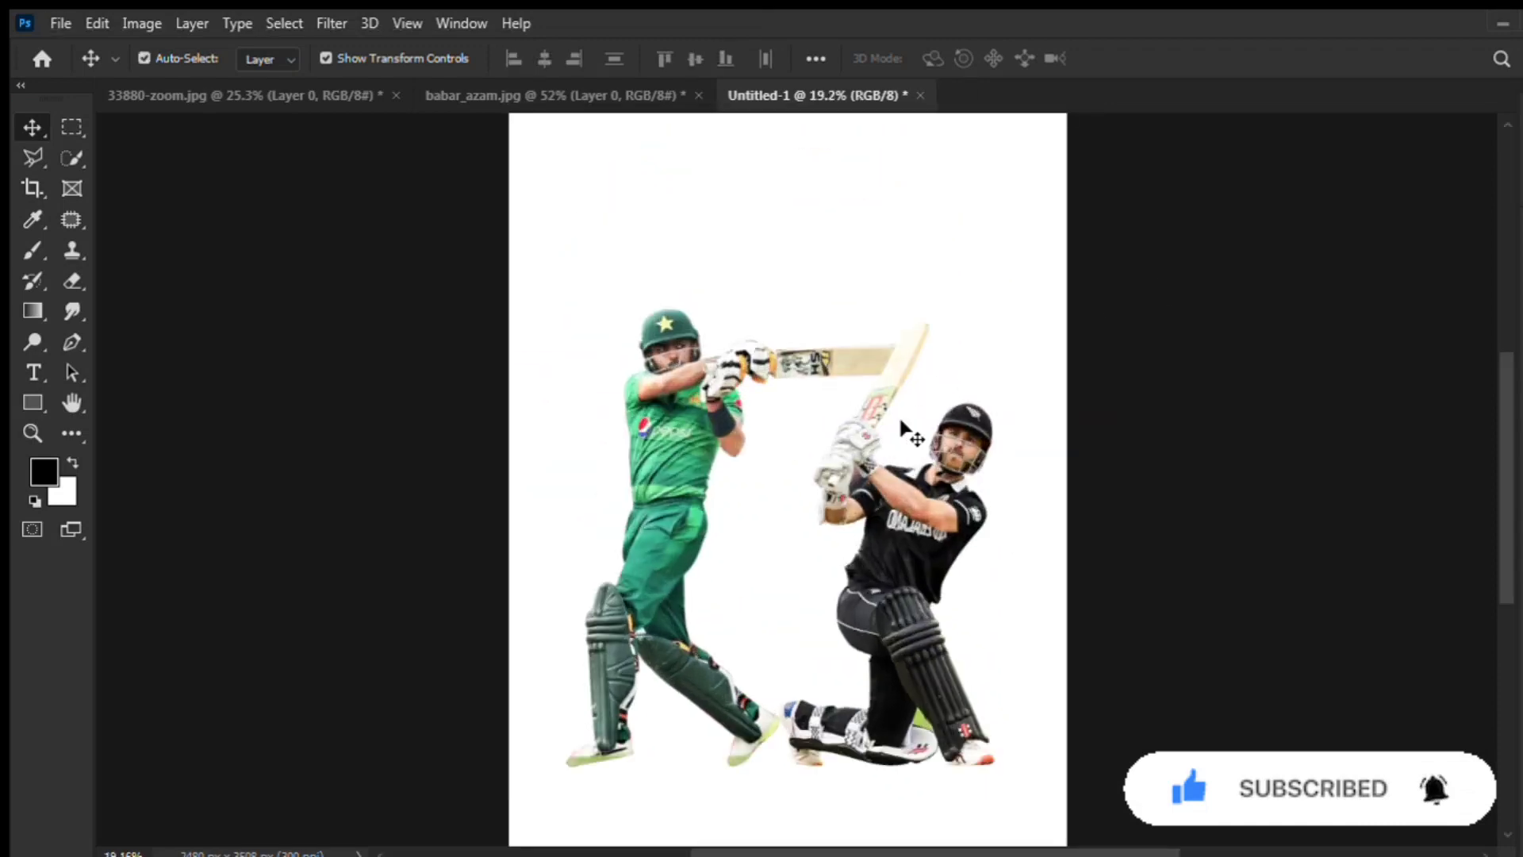
Stretch the floodlit stadium photo to cover the entire canvas behind both batsmen.
{"action": "key", "text": "alt+period"}
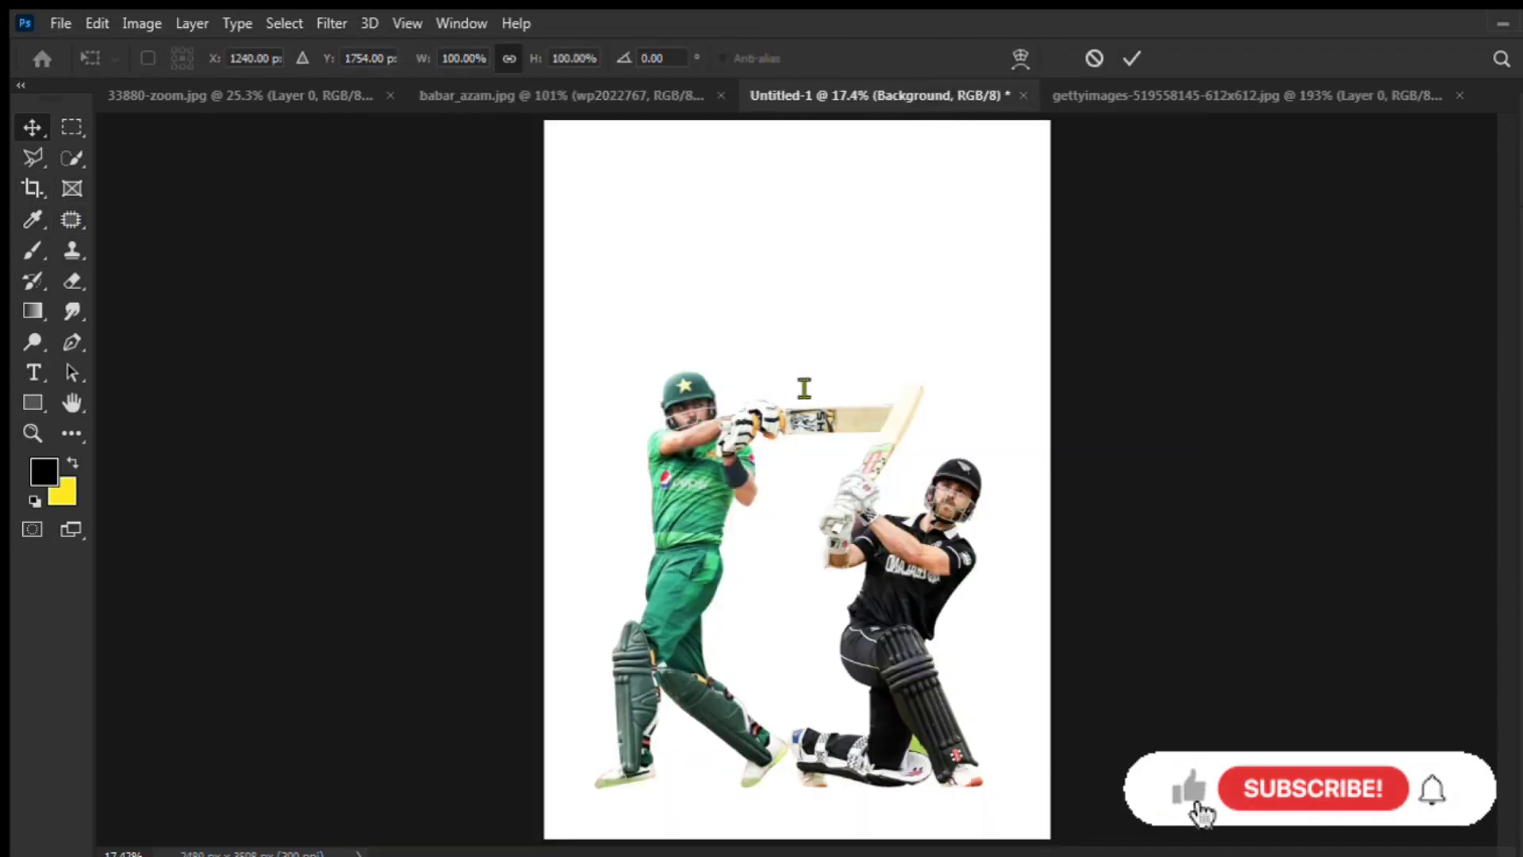
{"action": "scroll", "coordinate": [768, 224], "scroll_direction": "up", "scroll_amount": 3}
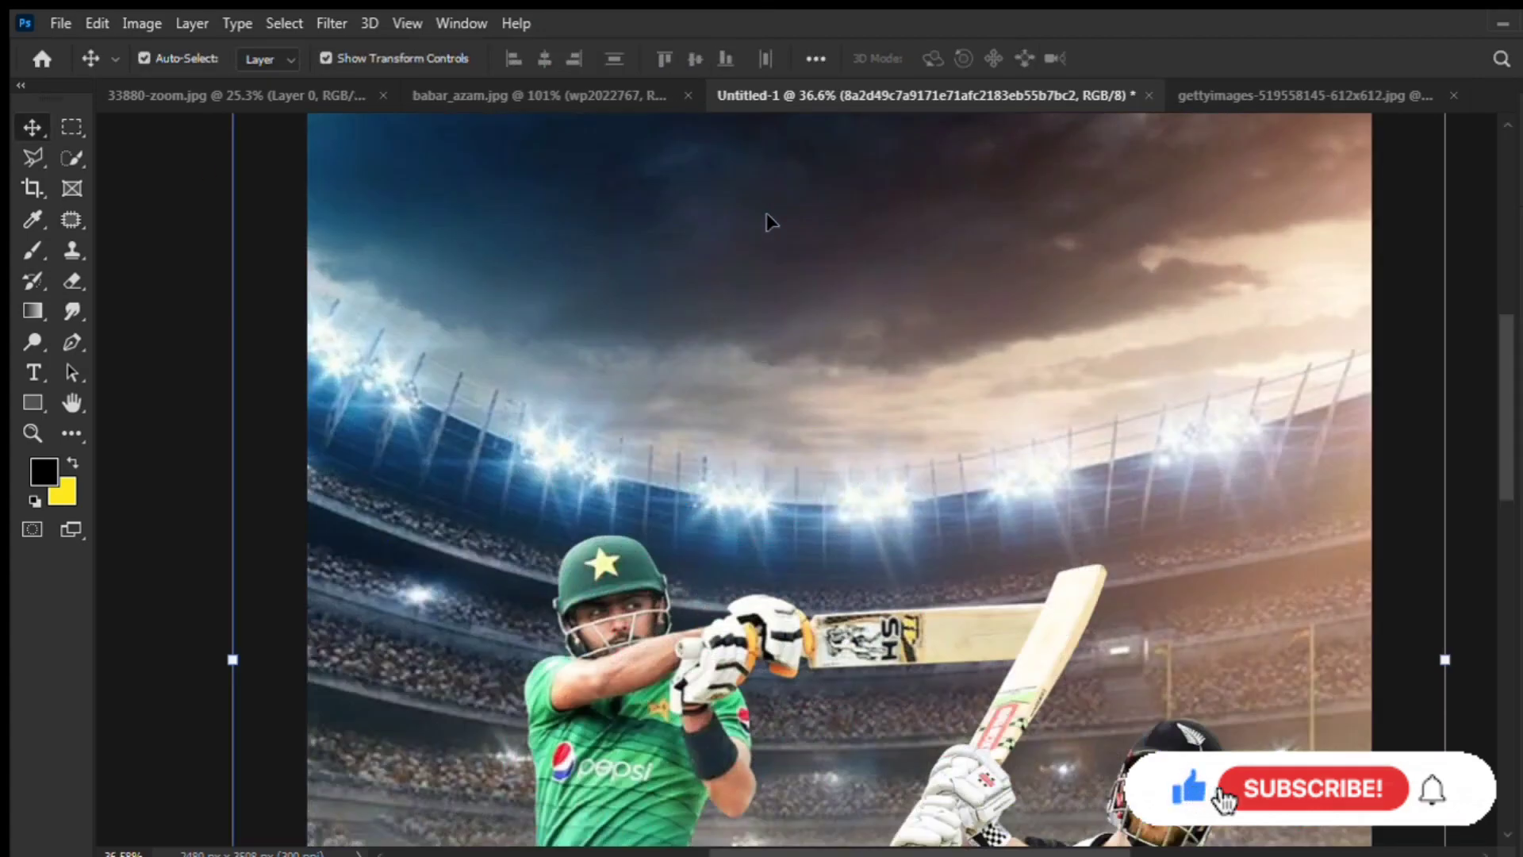
{"action": "scroll", "coordinate": [839, 396], "scroll_direction": "down", "scroll_amount": 2}
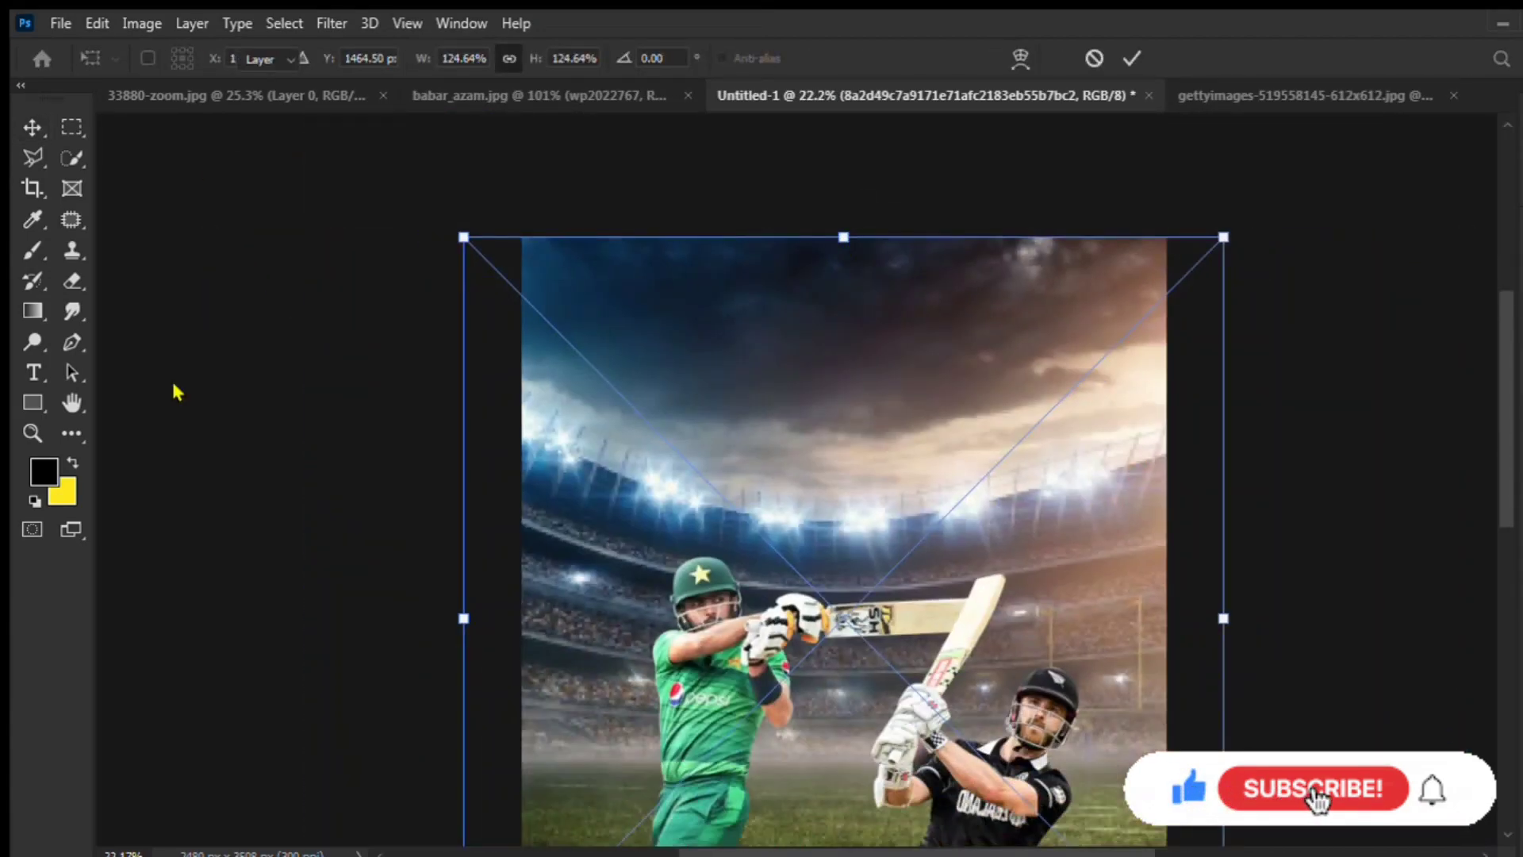
{"action": "scroll", "coordinate": [176, 391], "scroll_direction": "down", "scroll_amount": 2}
{"action": "scroll", "coordinate": [176, 391], "scroll_direction": "down", "scroll_amount": 3}
{"action": "left_click_drag", "start_coordinate": [844, 561], "coordinate": [843, 718]}
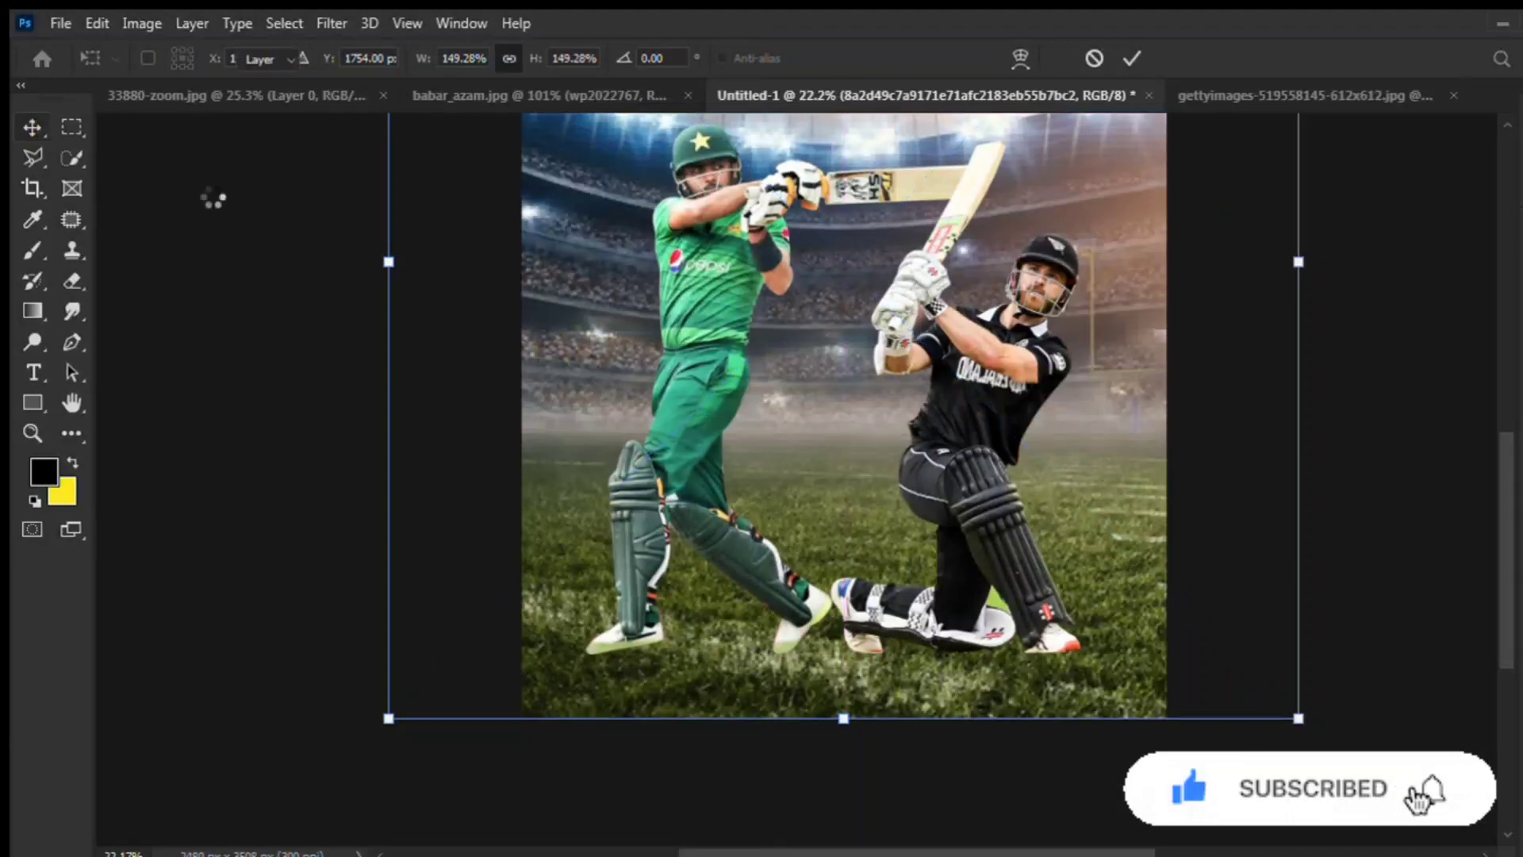
{"action": "key", "text": "ctrl+0"}
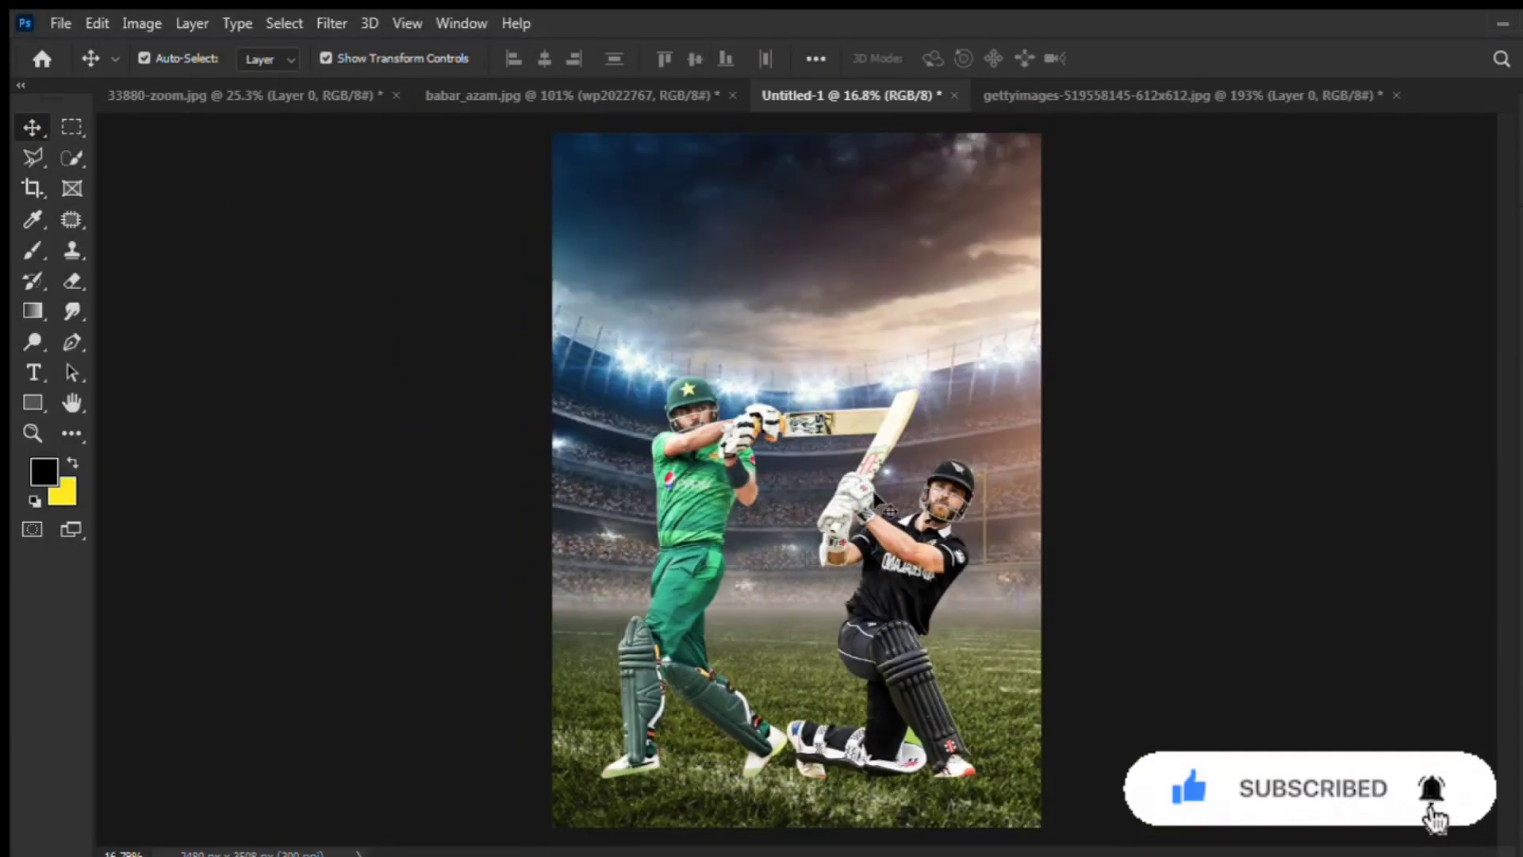
{"action": "scroll", "coordinate": [890, 511], "scroll_direction": "up", "scroll_amount": 2}
{"action": "left_click", "coordinate": [775, 559]}
{"action": "scroll", "coordinate": [775, 559], "scroll_direction": "up", "scroll_amount": 1}
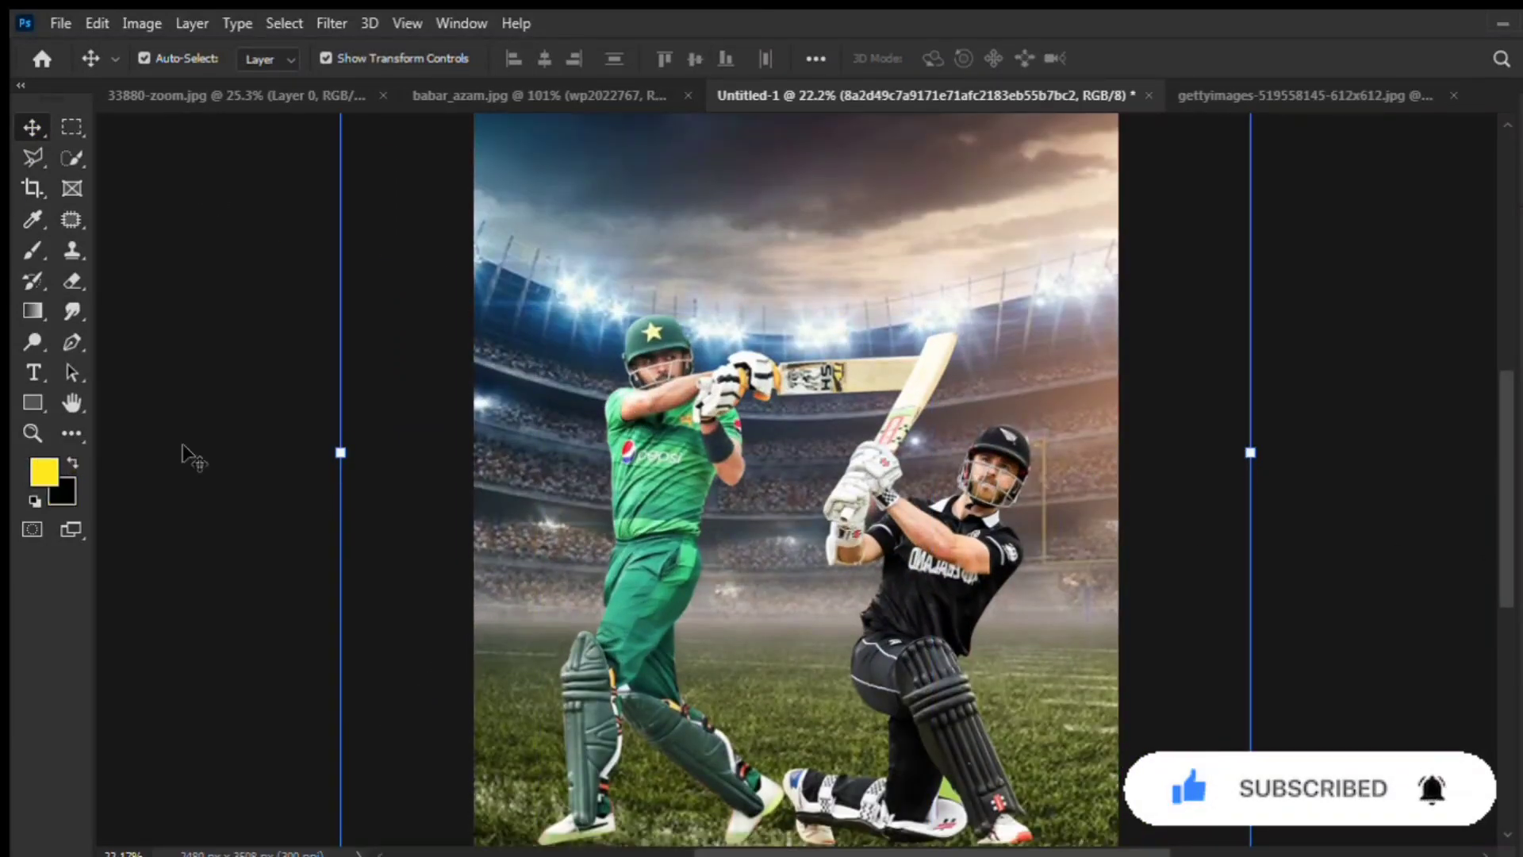
Switch to a large soft brush, then undo a first yellow glow stroke.
{"action": "key", "text": "b"}
{"action": "scroll", "coordinate": [507, 333], "scroll_direction": "down", "scroll_amount": 1}
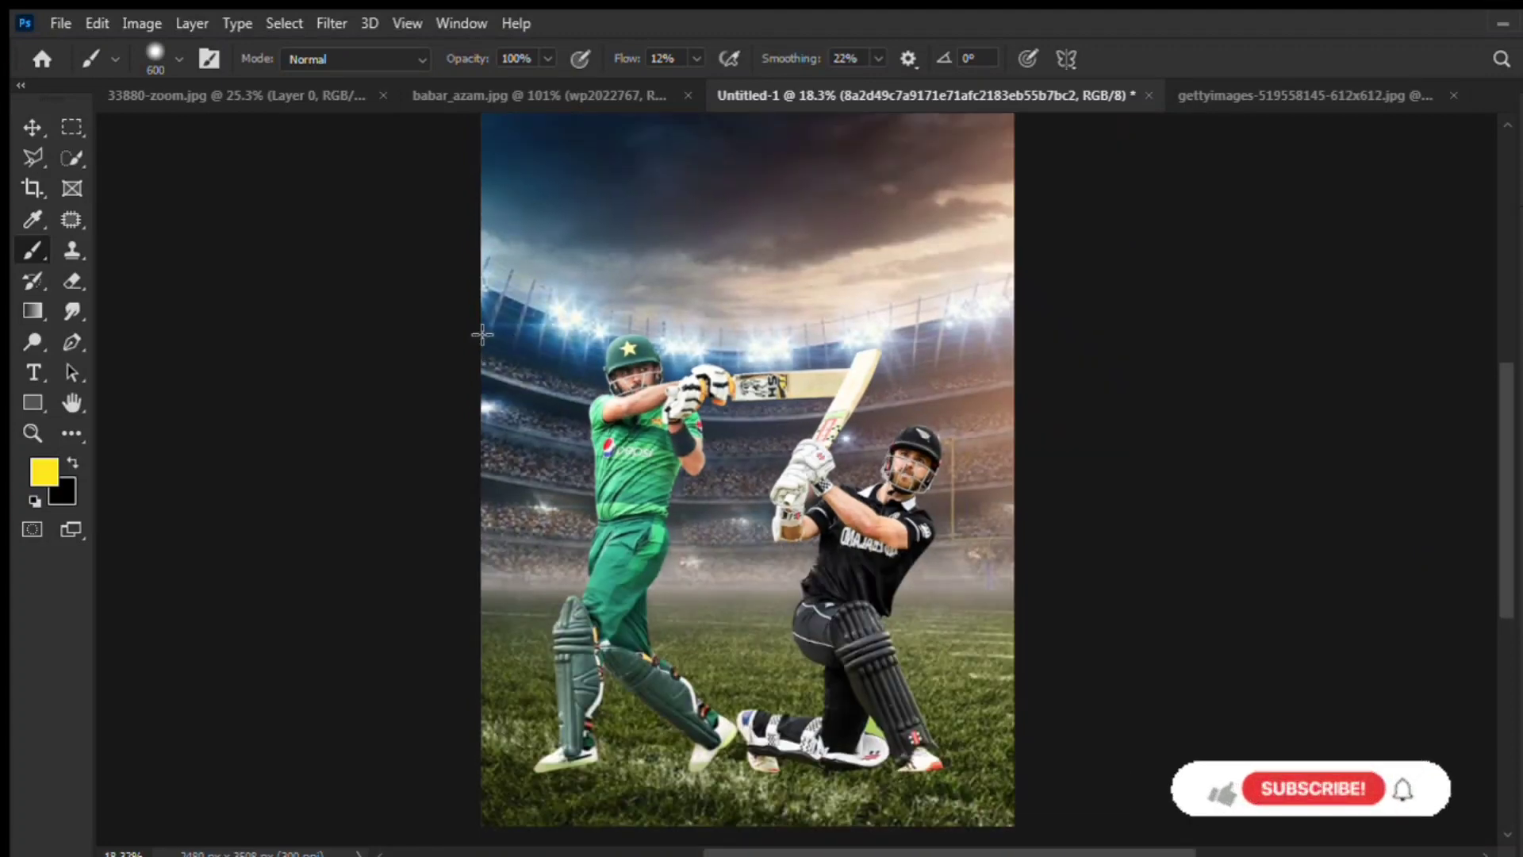
{"action": "key", "text": "bracketright"}
{"action": "key", "text": "bracketright"}
{"action": "key", "text": "bracketright"}
{"action": "key", "text": "bracketright"}
{"action": "scroll", "coordinate": [428, 413], "scroll_direction": "down", "scroll_amount": 3}
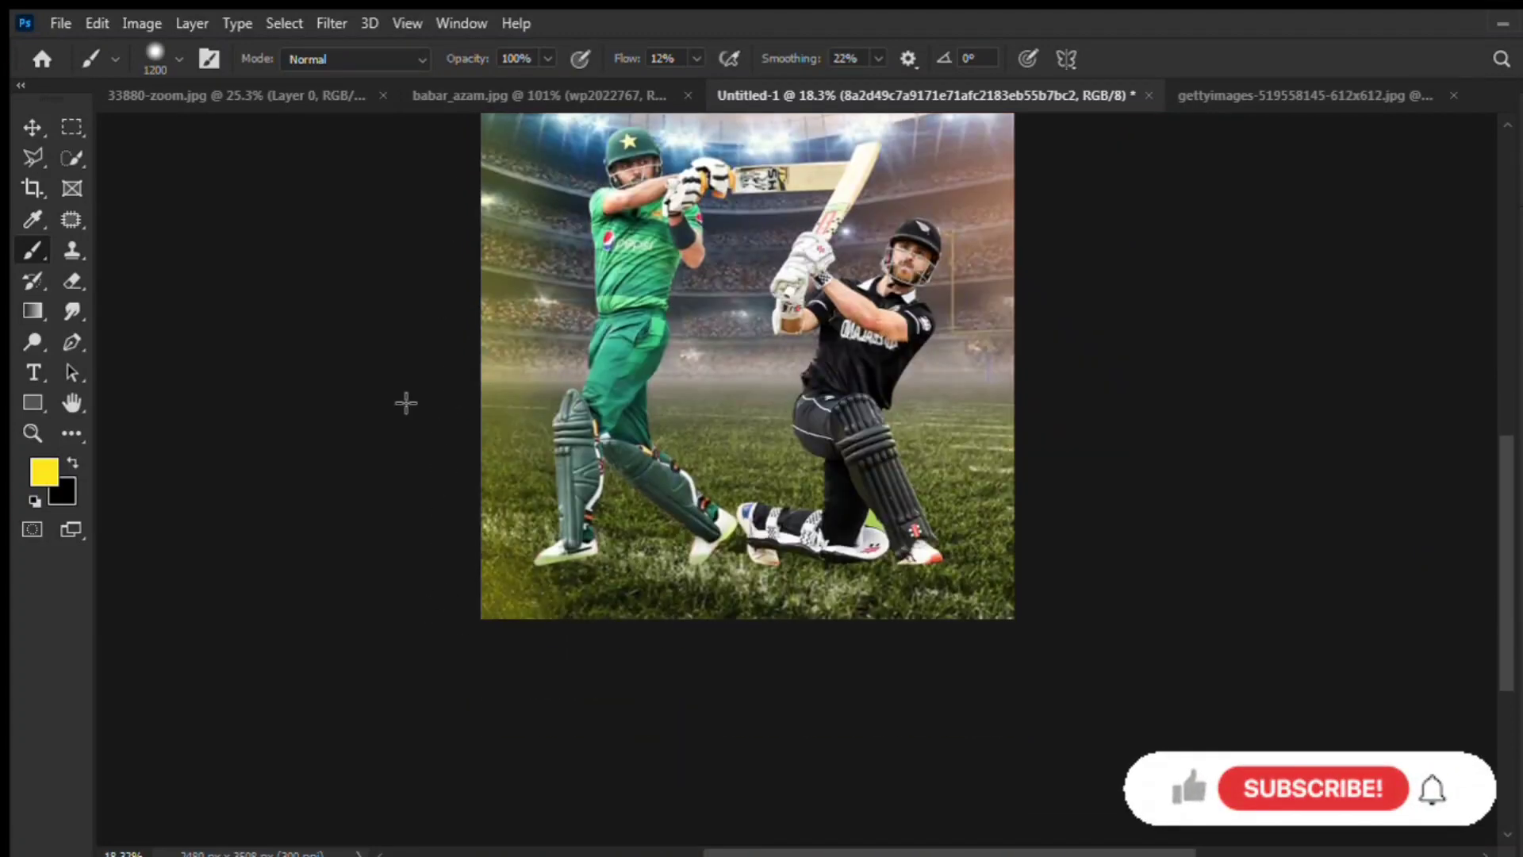
{"action": "scroll", "coordinate": [399, 389], "scroll_direction": "up", "scroll_amount": 2}
{"action": "scroll", "coordinate": [419, 278], "scroll_direction": "up", "scroll_amount": 2}
{"action": "scroll", "coordinate": [380, 412], "scroll_direction": "down", "scroll_amount": 1}
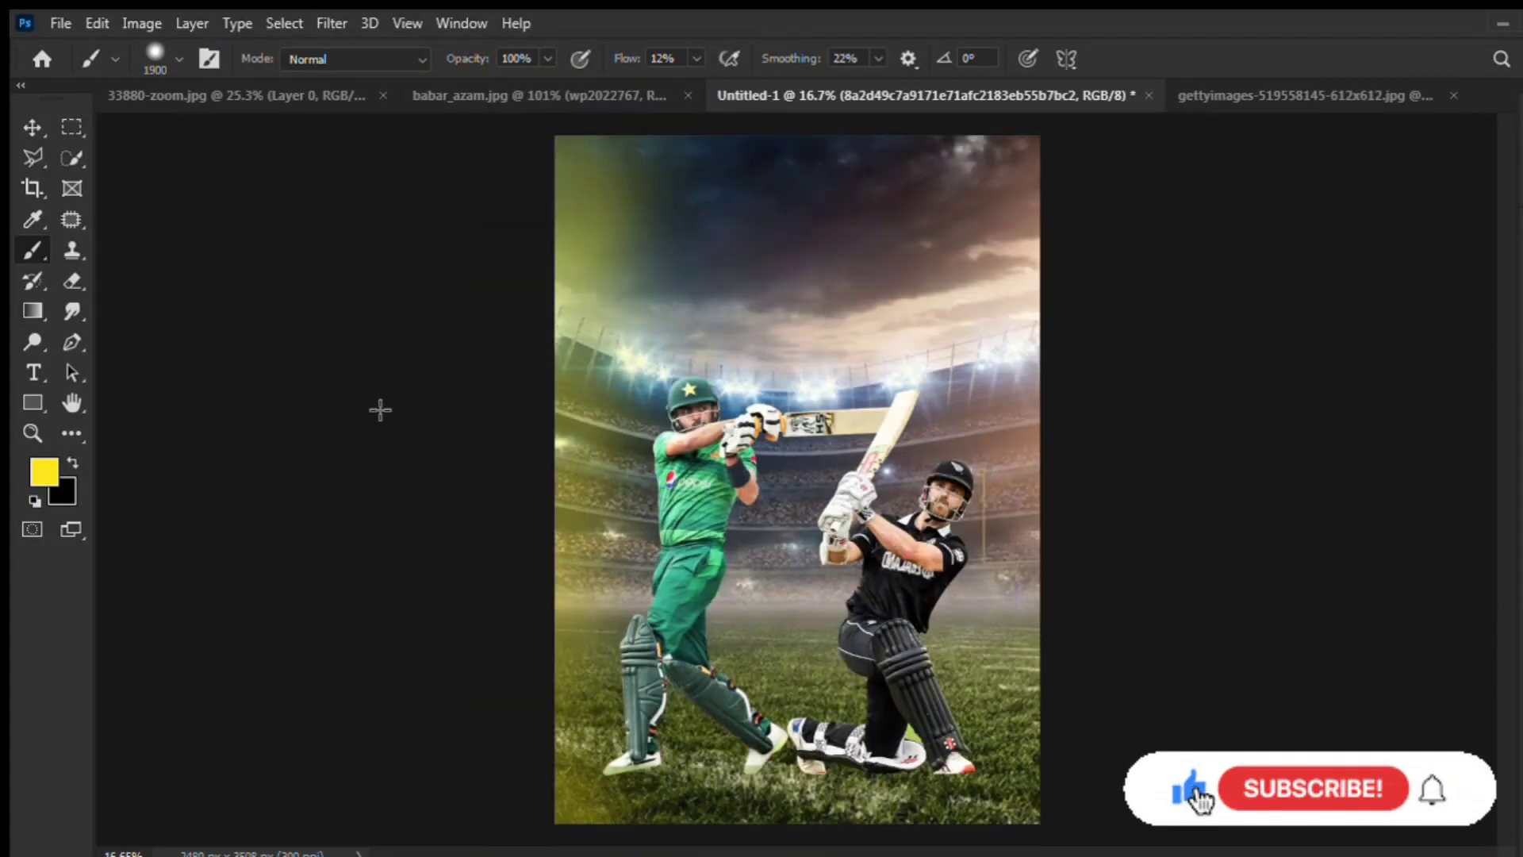
{"action": "key", "text": "ctrl+z"}
{"action": "key", "text": "ctrl+z"}
{"action": "key", "text": "ctrl+z"}
{"action": "key", "text": "ctrl+z"}
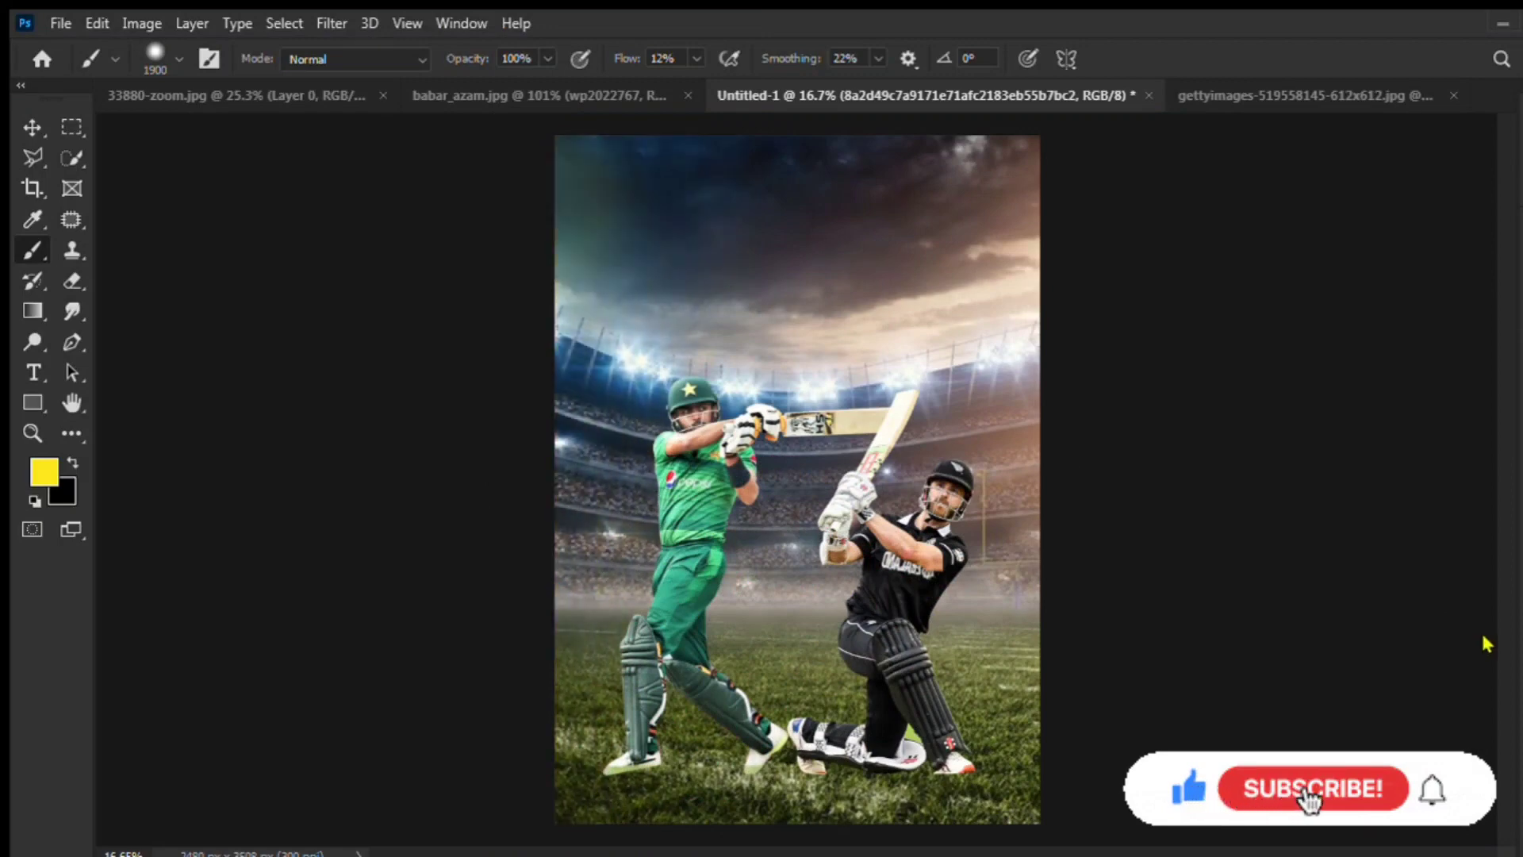
On a new layer, paint a soft yellow glow at the top-left with 6% flow.
{"action": "key", "text": "ctrl+shift+alt+n"}
{"action": "mouse_move", "coordinate": [487, 194]}
{"action": "left_mouse_down"}
{"action": "mouse_move", "coordinate": [503, 348]}
{"action": "mouse_move", "coordinate": [497, 833]}
{"action": "mouse_move", "coordinate": [479, 493]}
{"action": "mouse_move", "coordinate": [488, 544]}
{"action": "left_mouse_up"}
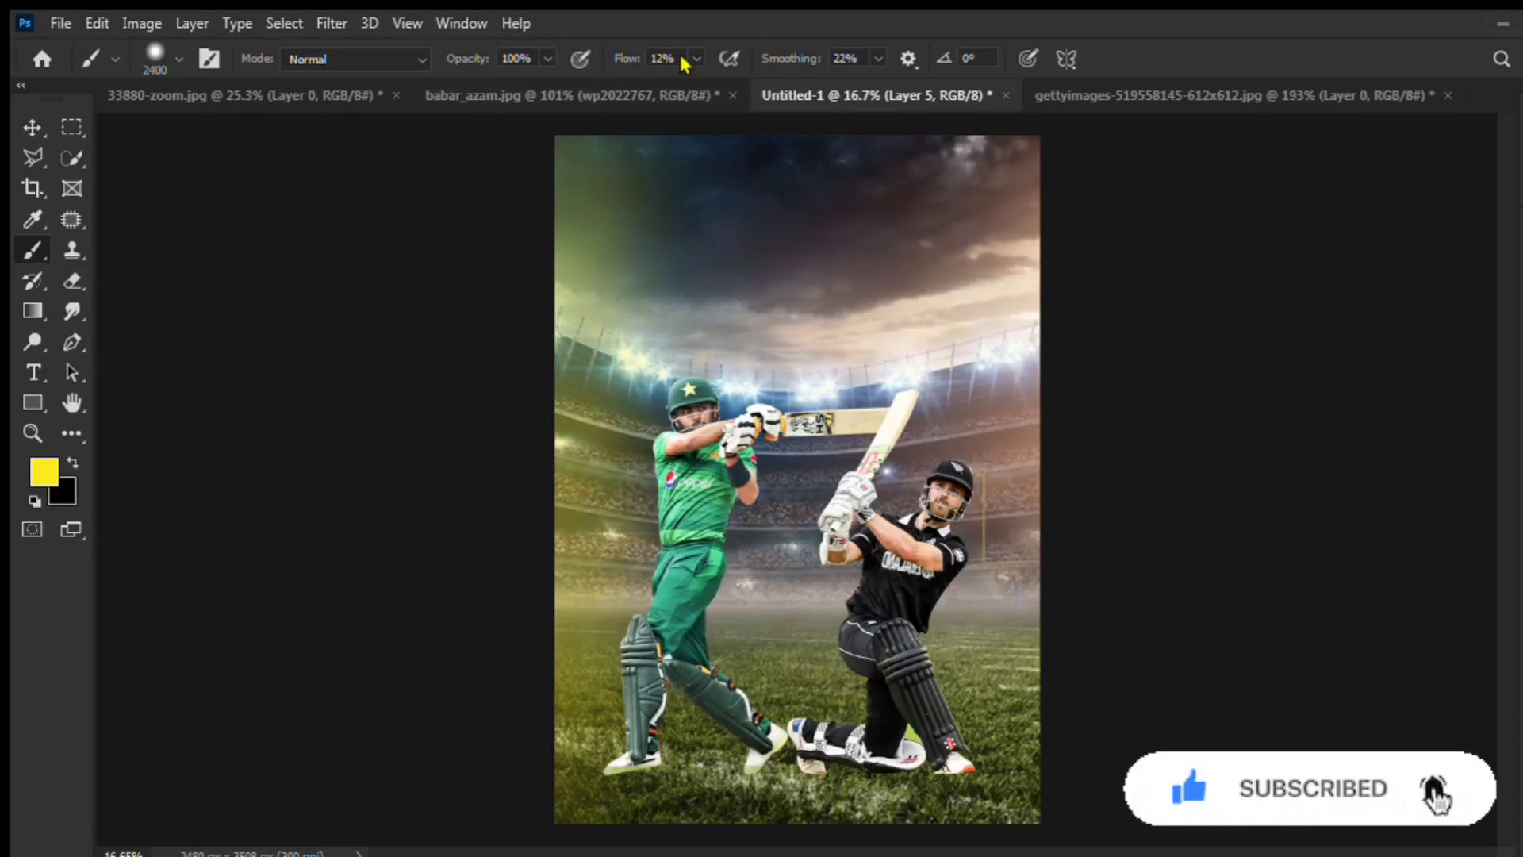
{"action": "type", "text": "6"}
{"action": "left_click", "coordinate": [670, 328]}
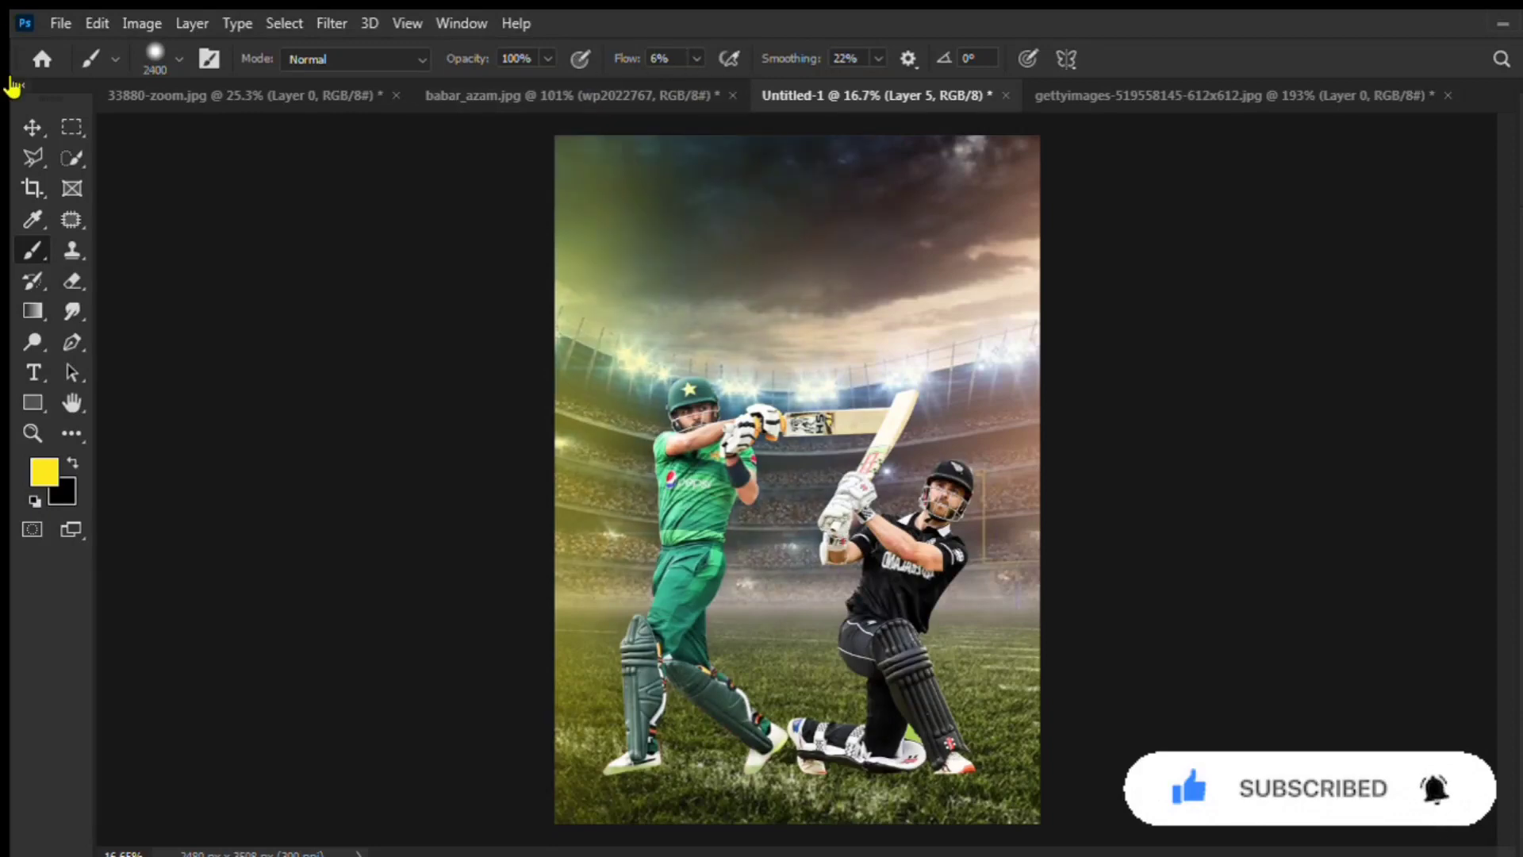
{"action": "scroll", "coordinate": [616, 394], "scroll_direction": "up", "scroll_amount": 4}
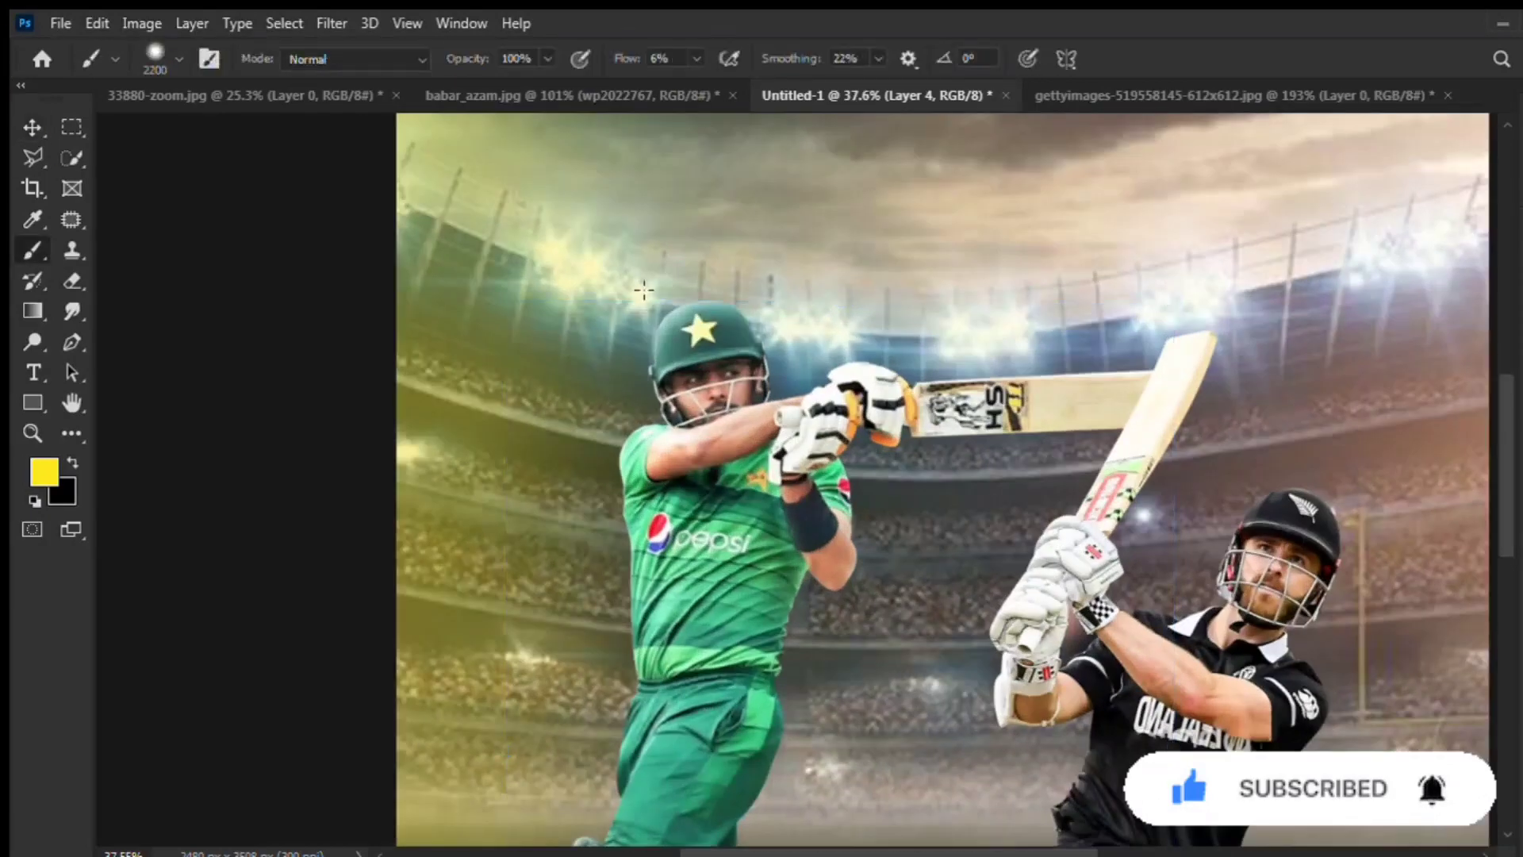
Zoom in on the jersey star and size the brush and Dodge tools for detail work.
{"action": "key", "text": "1"}
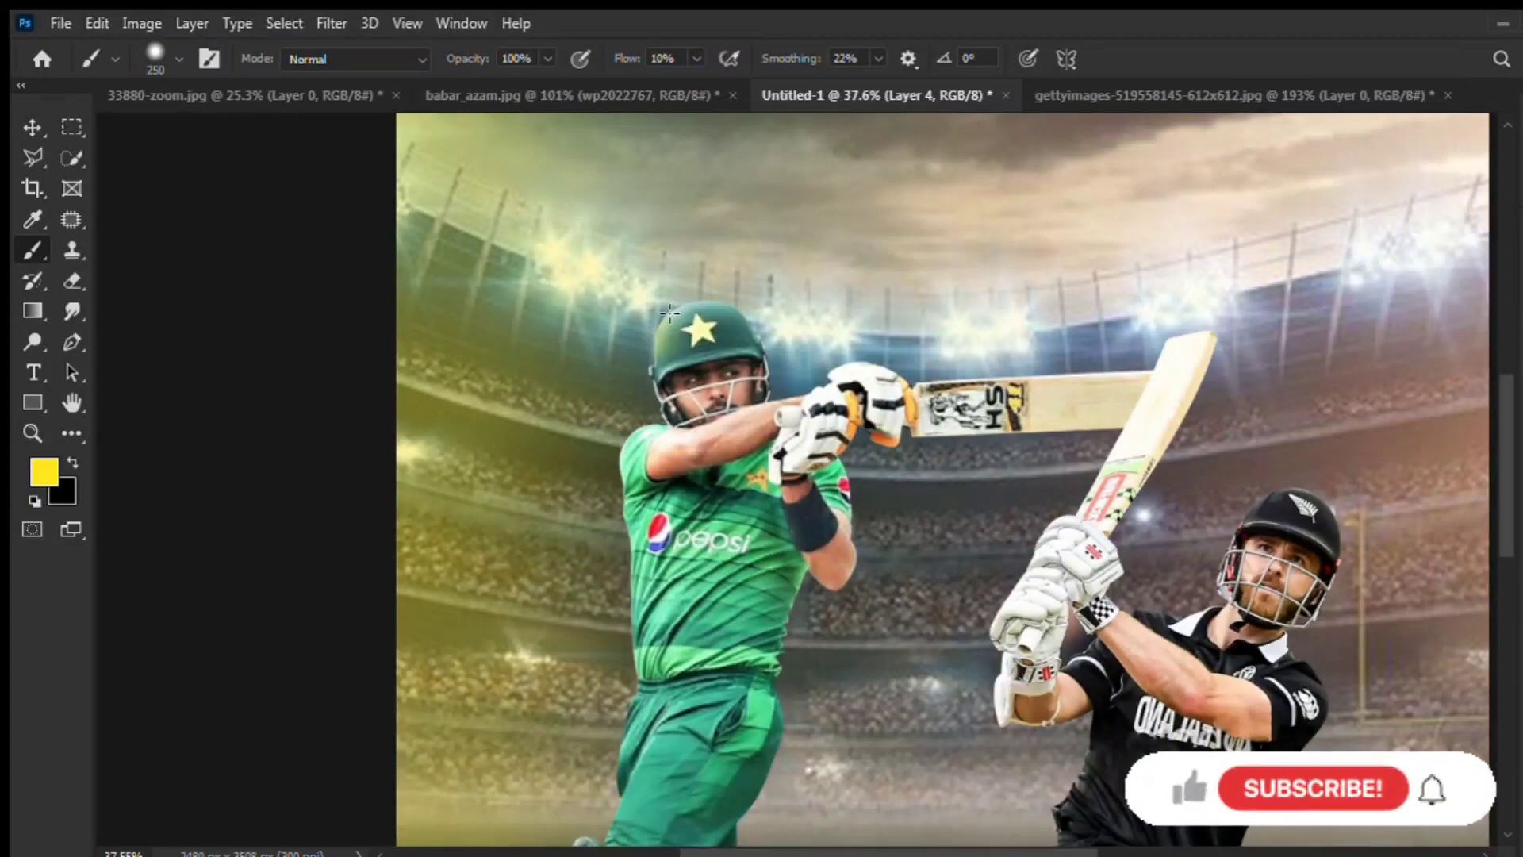
{"action": "scroll", "coordinate": [787, 429], "scroll_direction": "down", "scroll_amount": 3}
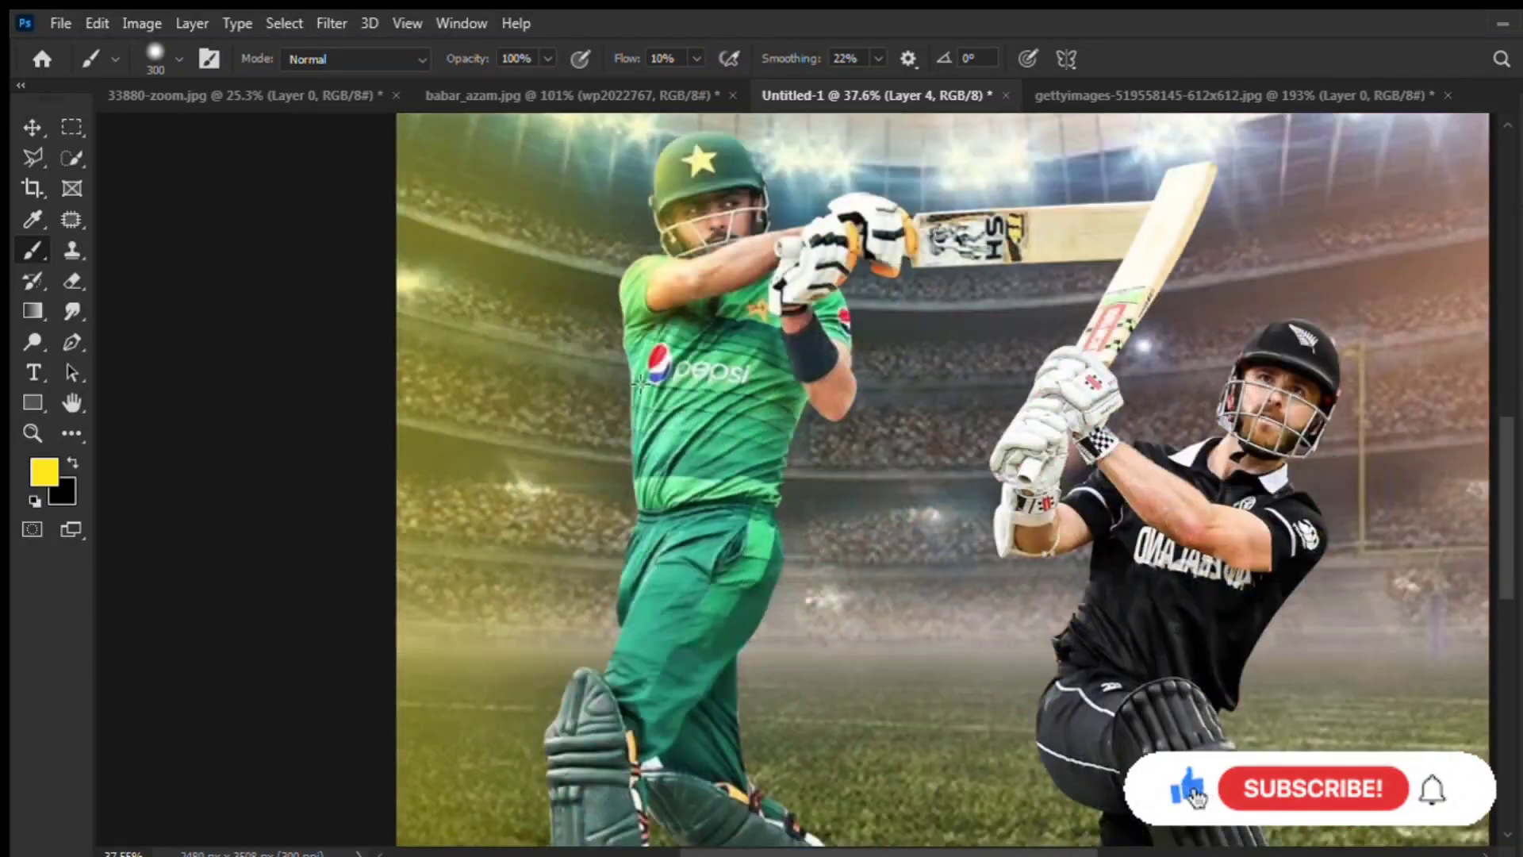
{"action": "scroll", "coordinate": [628, 493], "scroll_direction": "down", "scroll_amount": 2}
{"action": "scroll", "coordinate": [583, 591], "scroll_direction": "down", "scroll_amount": 3}
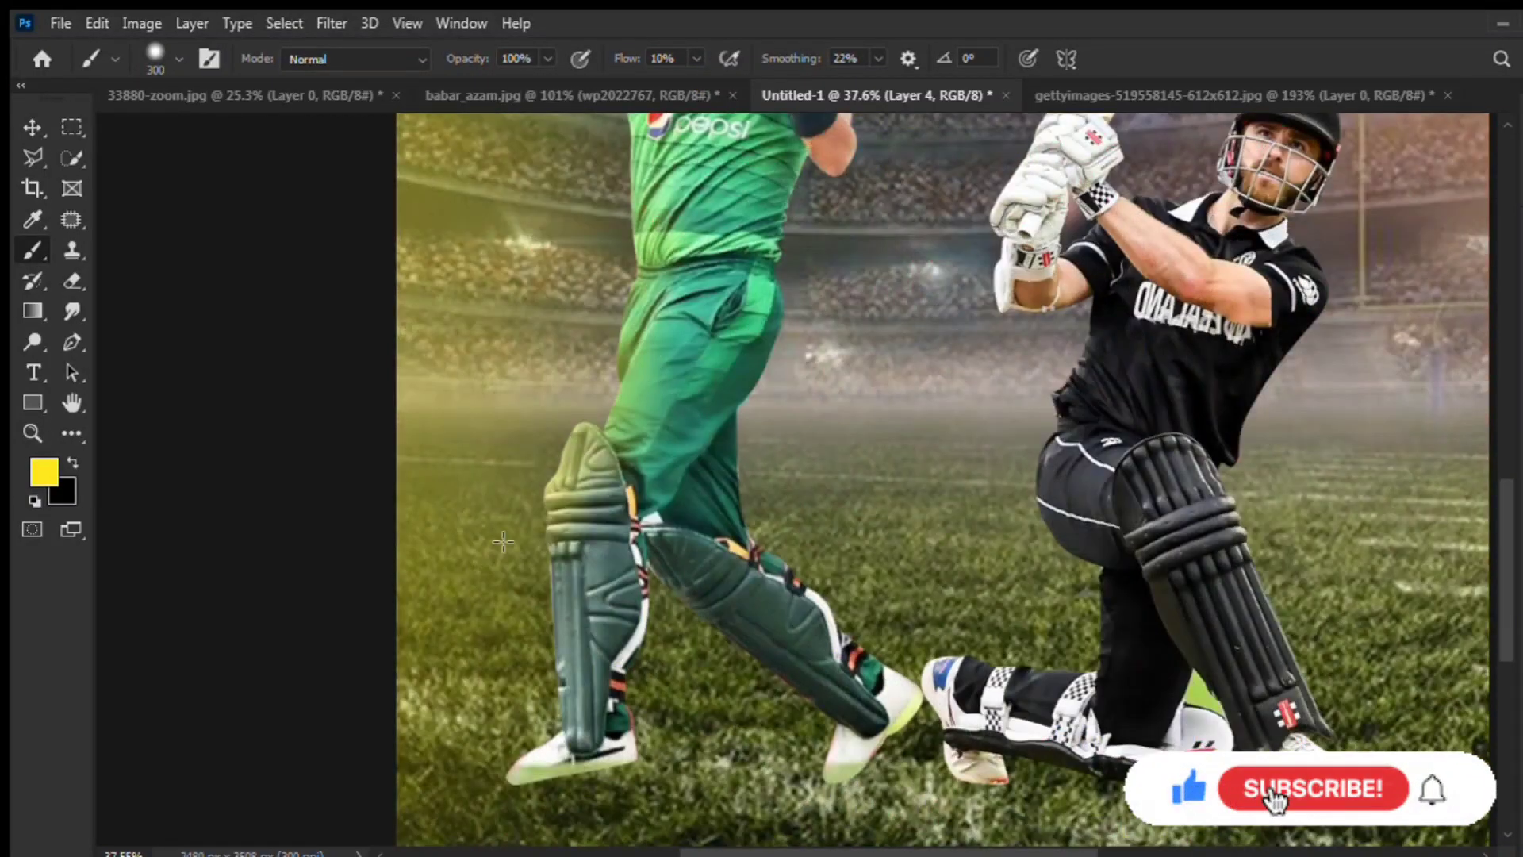
{"action": "scroll", "coordinate": [548, 597], "scroll_direction": "down", "scroll_amount": 2}
{"action": "scroll", "coordinate": [622, 317], "scroll_direction": "up", "scroll_amount": 3}
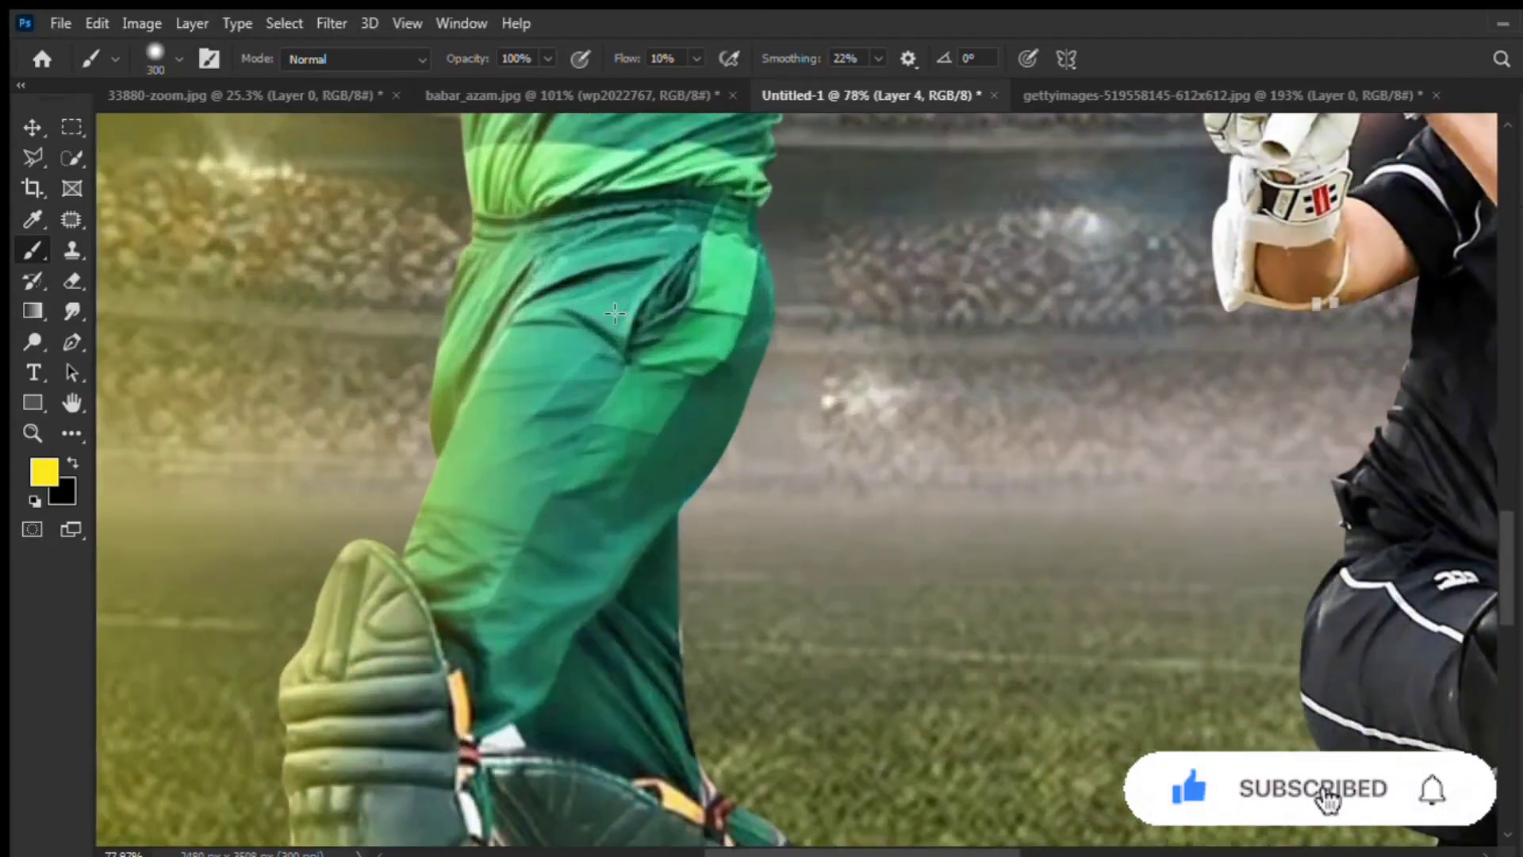
{"action": "scroll", "coordinate": [608, 327], "scroll_direction": "up", "scroll_amount": 5}
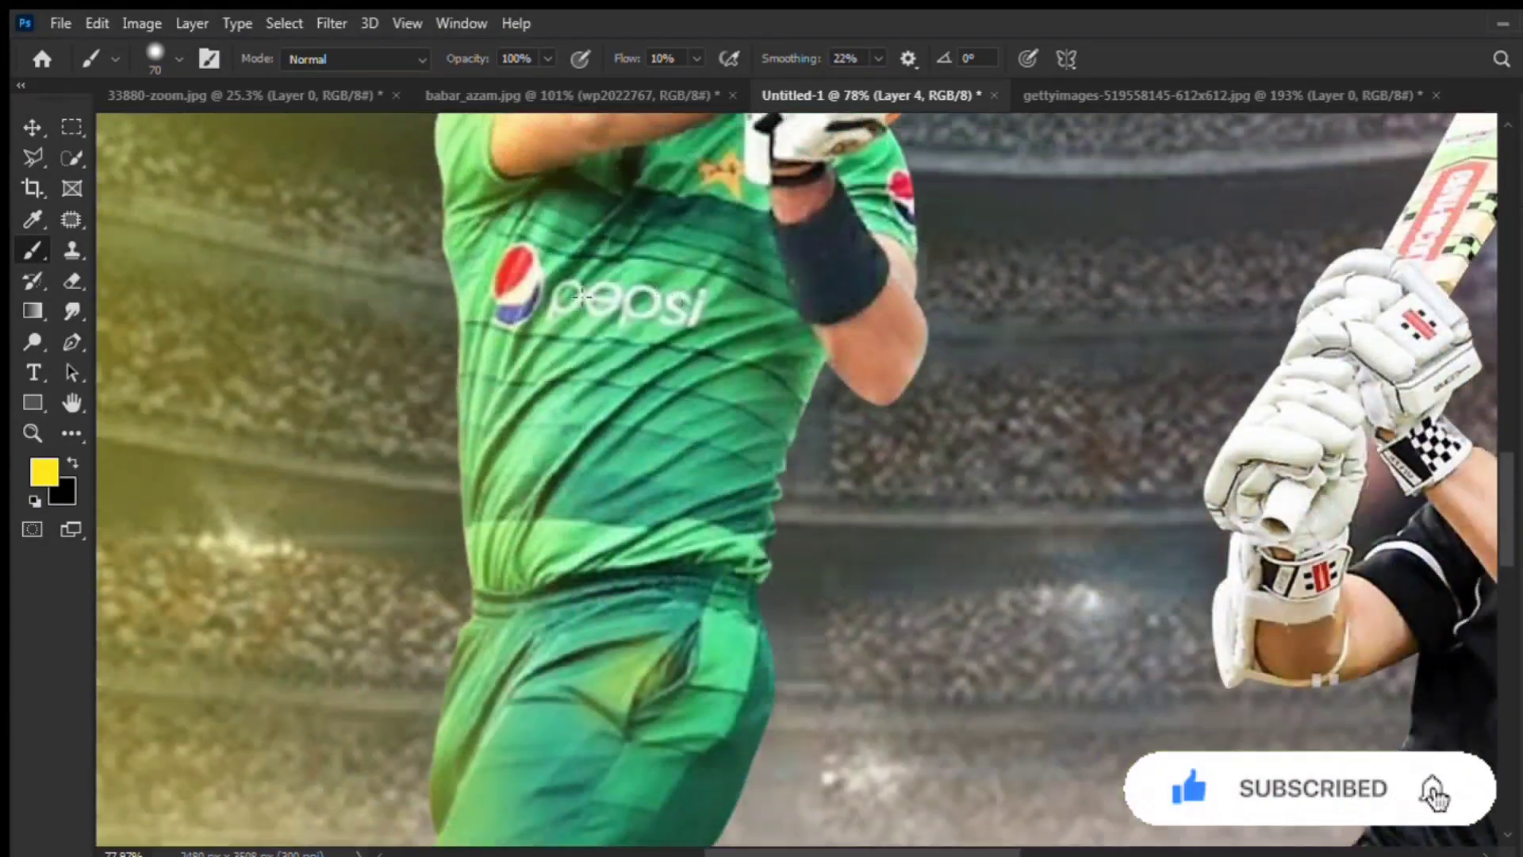
{"action": "scroll", "coordinate": [627, 277], "scroll_direction": "up", "scroll_amount": 3}
{"action": "scroll", "coordinate": [642, 226], "scroll_direction": "up", "scroll_amount": 2}
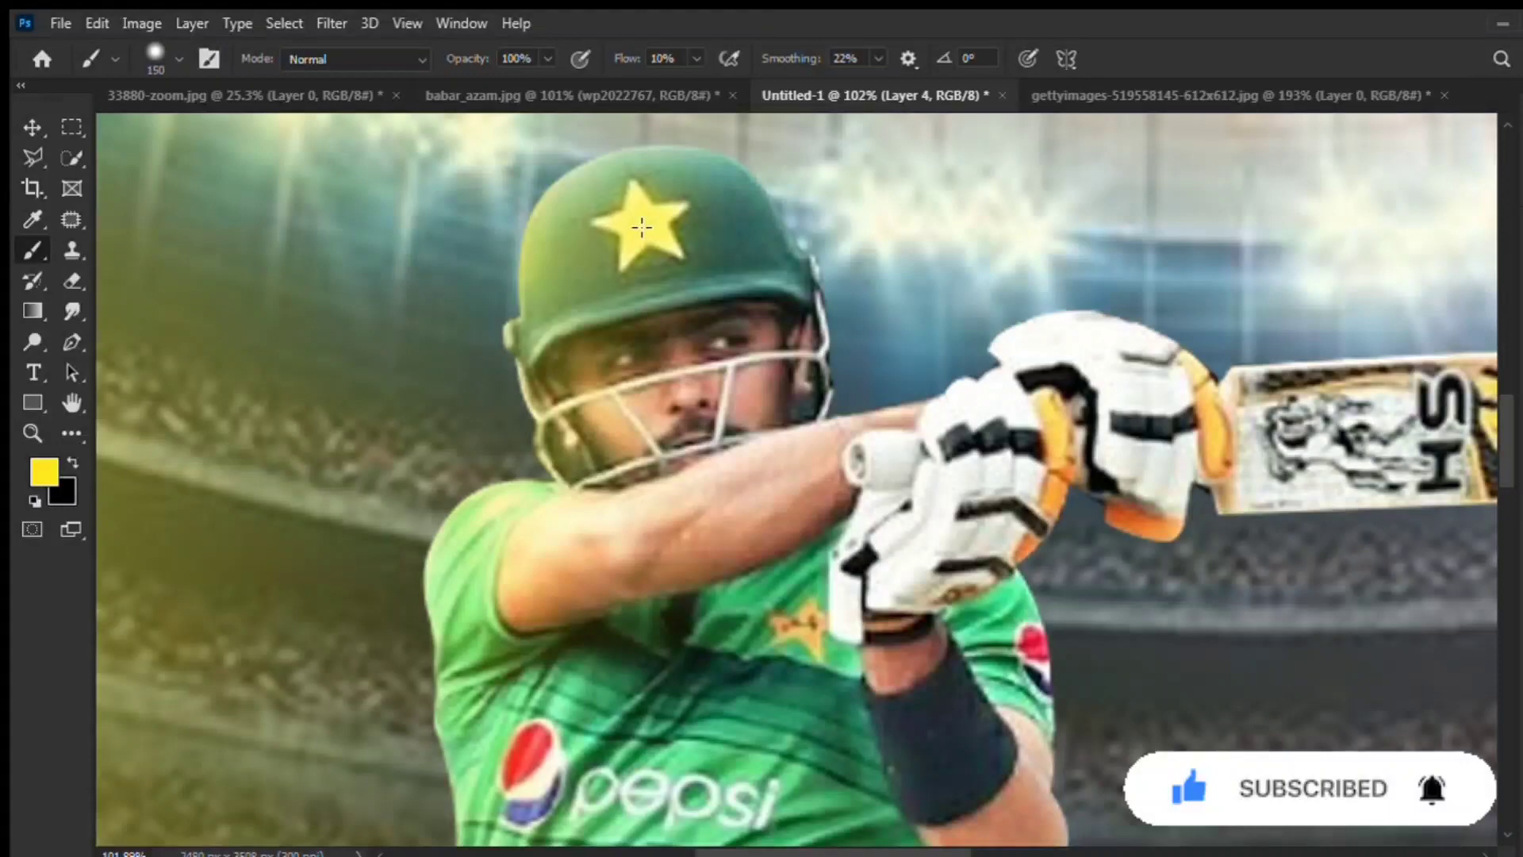
{"action": "key", "text": "o"}
{"action": "scroll", "coordinate": [645, 225], "scroll_direction": "down", "scroll_amount": 3}
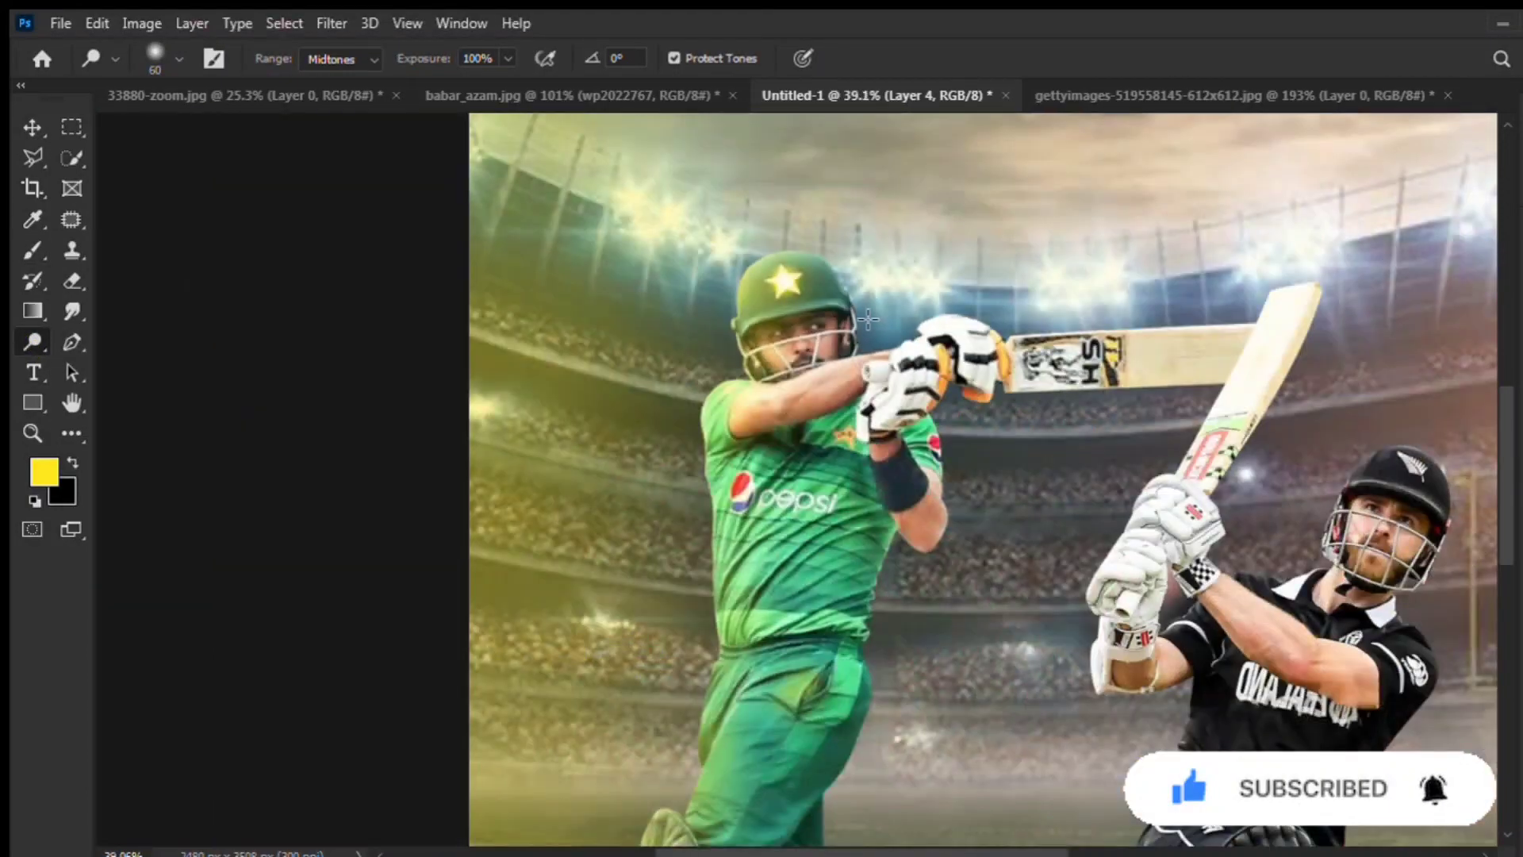
{"action": "scroll", "coordinate": [645, 225], "scroll_direction": "down", "scroll_amount": 2}
{"action": "scroll", "coordinate": [795, 290], "scroll_direction": "up", "scroll_amount": 5}
{"action": "key", "text": "bracketright"}
{"action": "key", "text": "bracketright"}
{"action": "key", "text": "bracketright"}
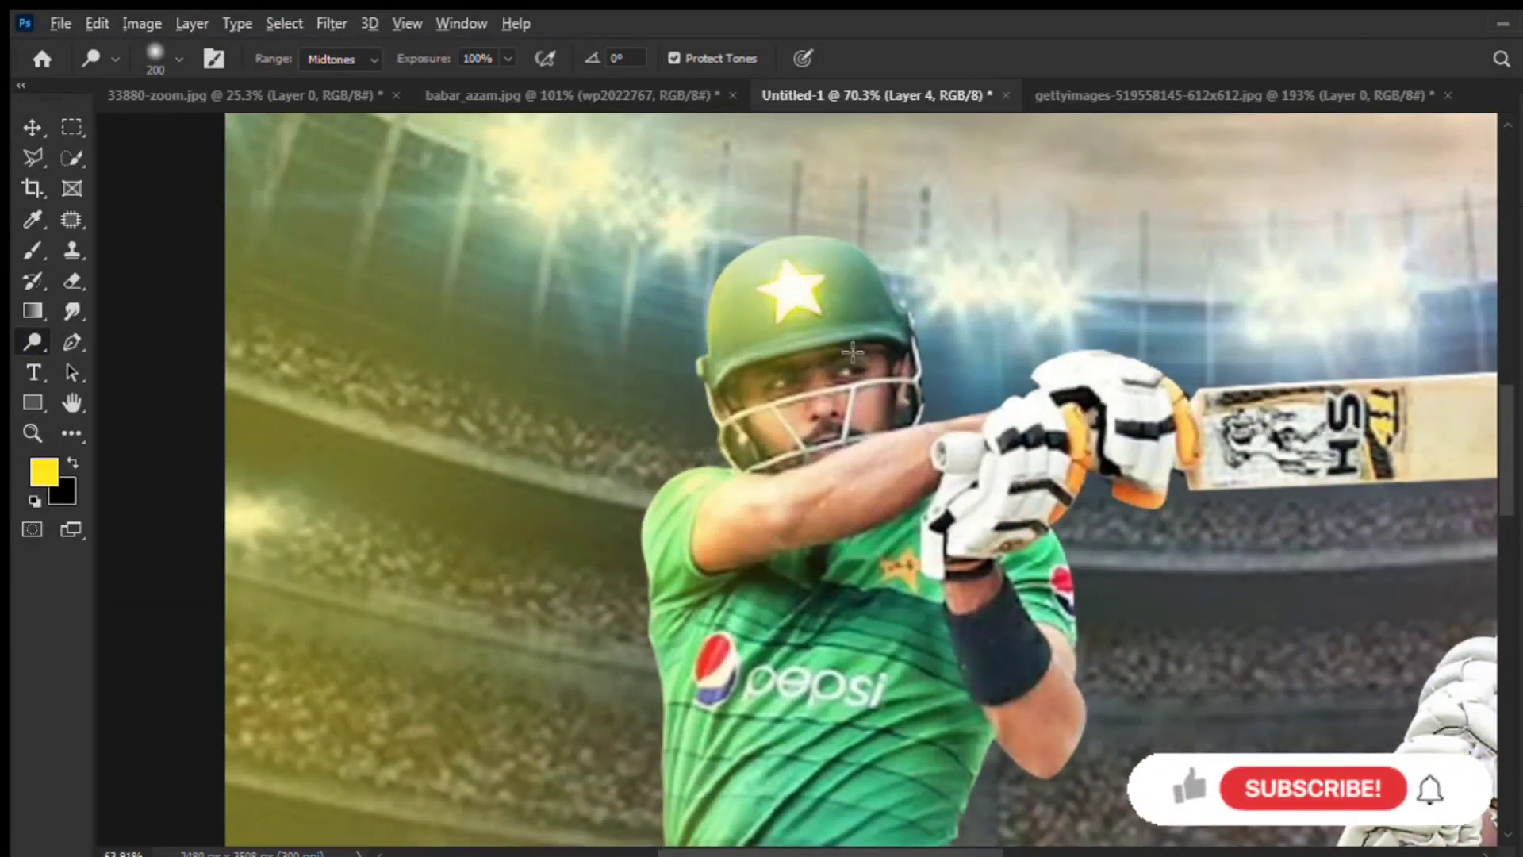
{"action": "scroll", "coordinate": [794, 291], "scroll_direction": "down", "scroll_amount": 2}
{"action": "scroll", "coordinate": [750, 313], "scroll_direction": "up", "scroll_amount": 2}
Paint the jersey star yellow and brighten it with the Dodge tool.
{"action": "key", "text": "b"}
{"action": "scroll", "coordinate": [805, 313], "scroll_direction": "up", "scroll_amount": 1}
{"action": "key", "text": "bracketleft"}
{"action": "key", "text": "bracketleft"}
{"action": "key", "text": "bracketleft"}
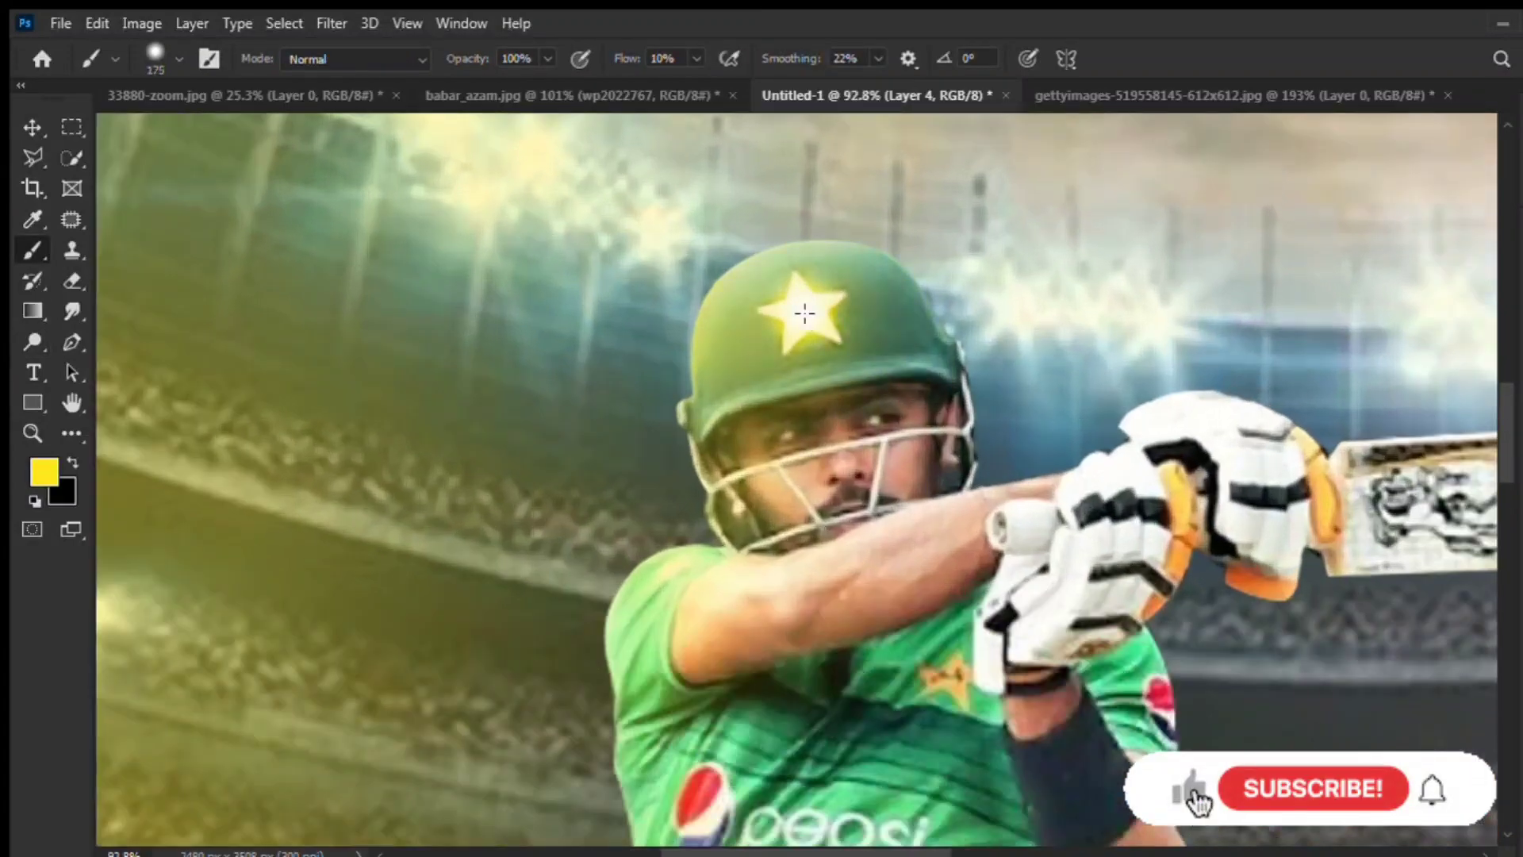
{"action": "scroll", "coordinate": [805, 313], "scroll_direction": "down", "scroll_amount": 2}
{"action": "scroll", "coordinate": [805, 313], "scroll_direction": "down", "scroll_amount": 1}
{"action": "scroll", "coordinate": [816, 399], "scroll_direction": "up", "scroll_amount": 3}
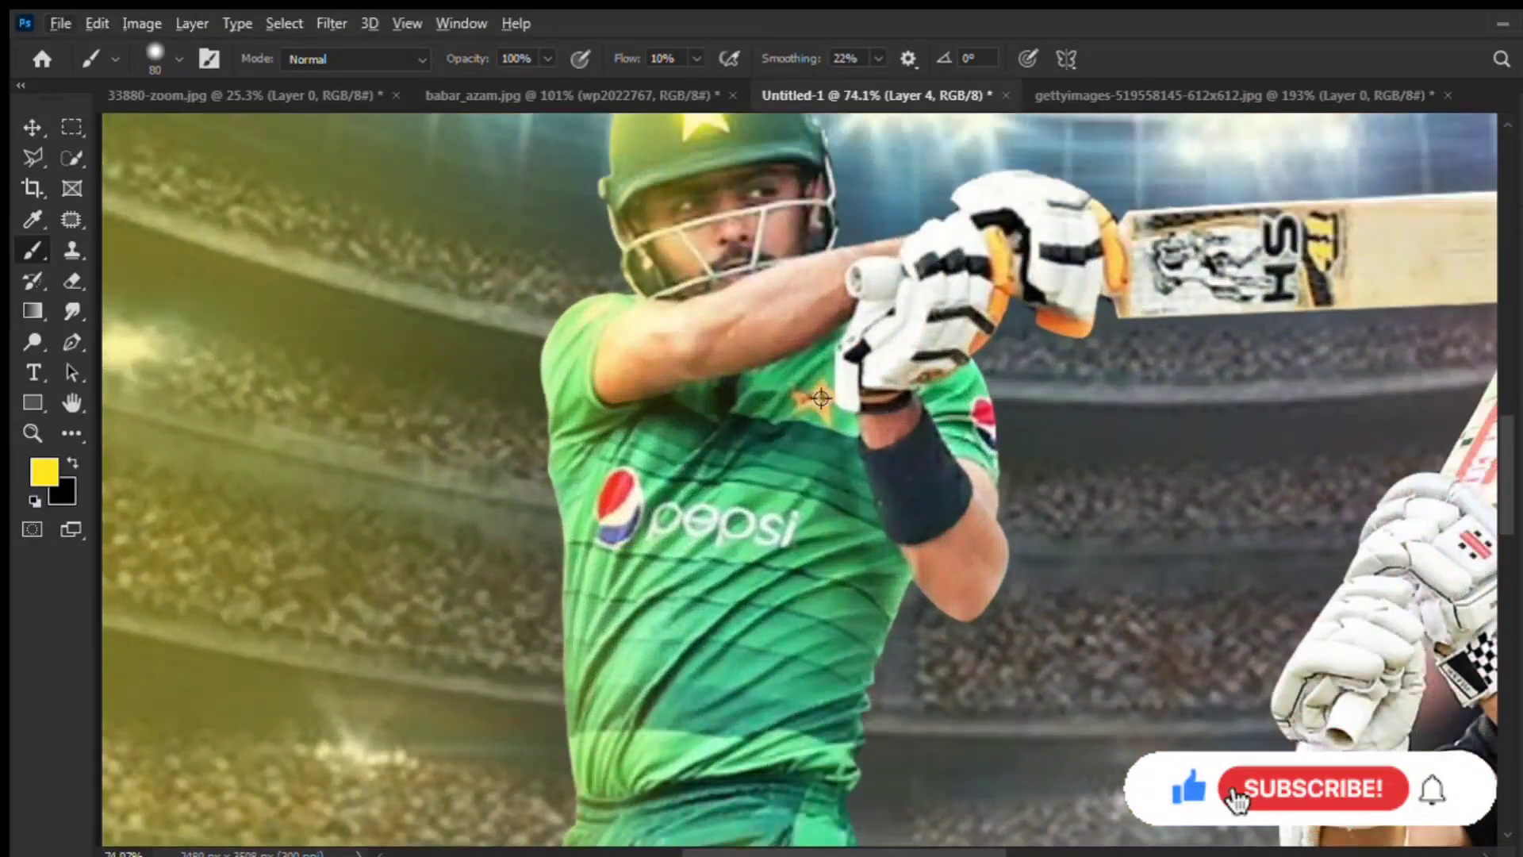
{"action": "scroll", "coordinate": [815, 399], "scroll_direction": "up", "scroll_amount": 1}
{"action": "left_click", "coordinate": [806, 404]}
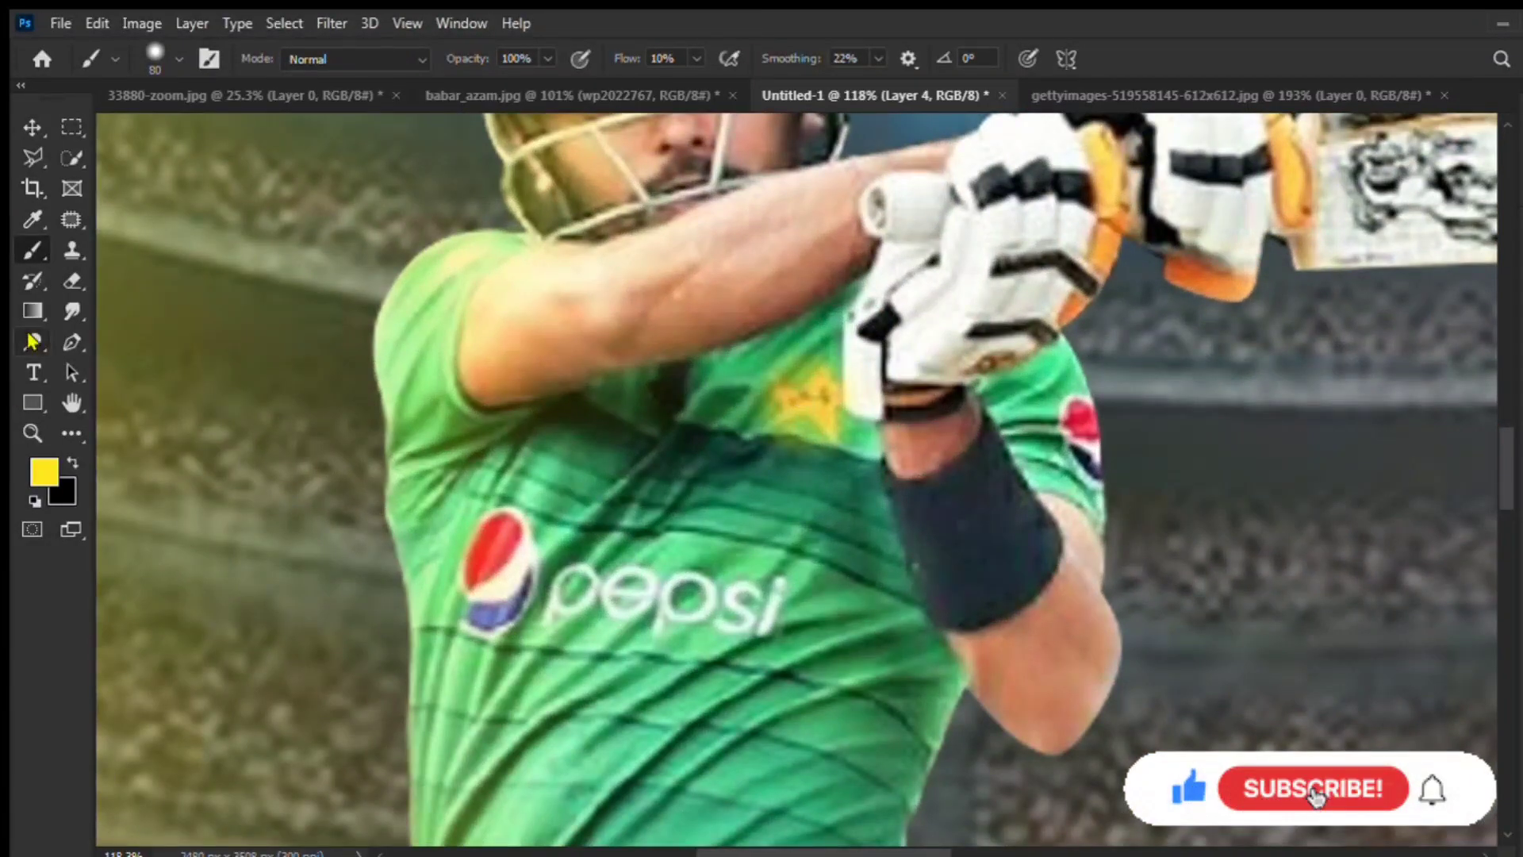
{"action": "left_click", "coordinate": [33, 341]}
{"action": "mouse_move", "coordinate": [793, 396]}
{"action": "left_mouse_down"}
{"action": "mouse_move", "coordinate": [825, 428]}
{"action": "mouse_move", "coordinate": [838, 388]}
{"action": "left_mouse_up"}
{"action": "key", "text": "bracketright"}
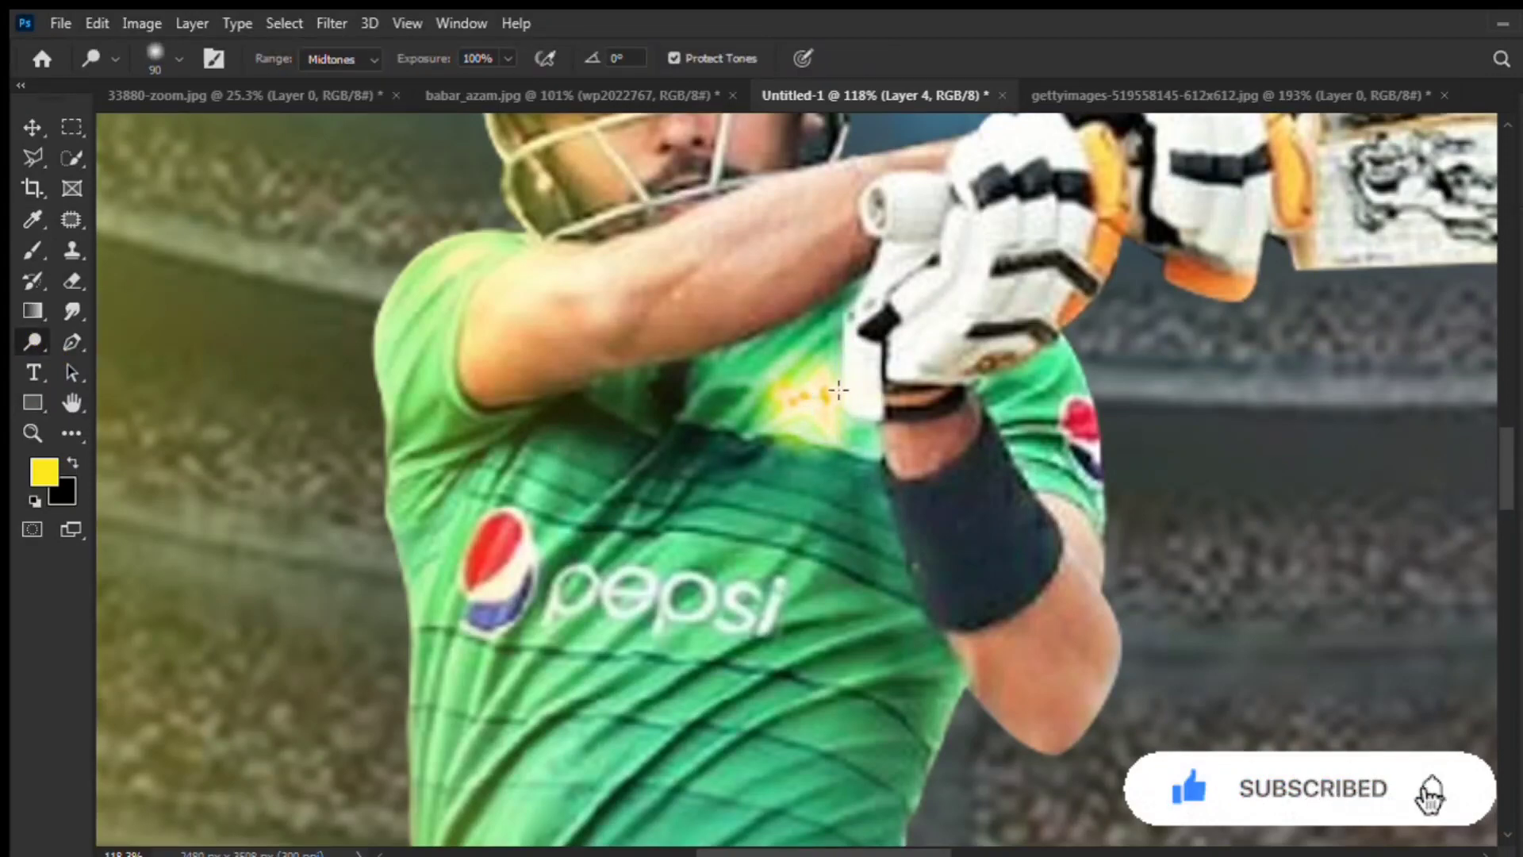
Tint the green player's glove and forearm a faint yellow.
{"action": "key", "text": "b"}
{"action": "scroll", "coordinate": [839, 389], "scroll_direction": "down", "scroll_amount": 3}
{"action": "scroll", "coordinate": [671, 399], "scroll_direction": "up", "scroll_amount": 2}
{"action": "scroll", "coordinate": [671, 399], "scroll_direction": "up", "scroll_amount": 1}
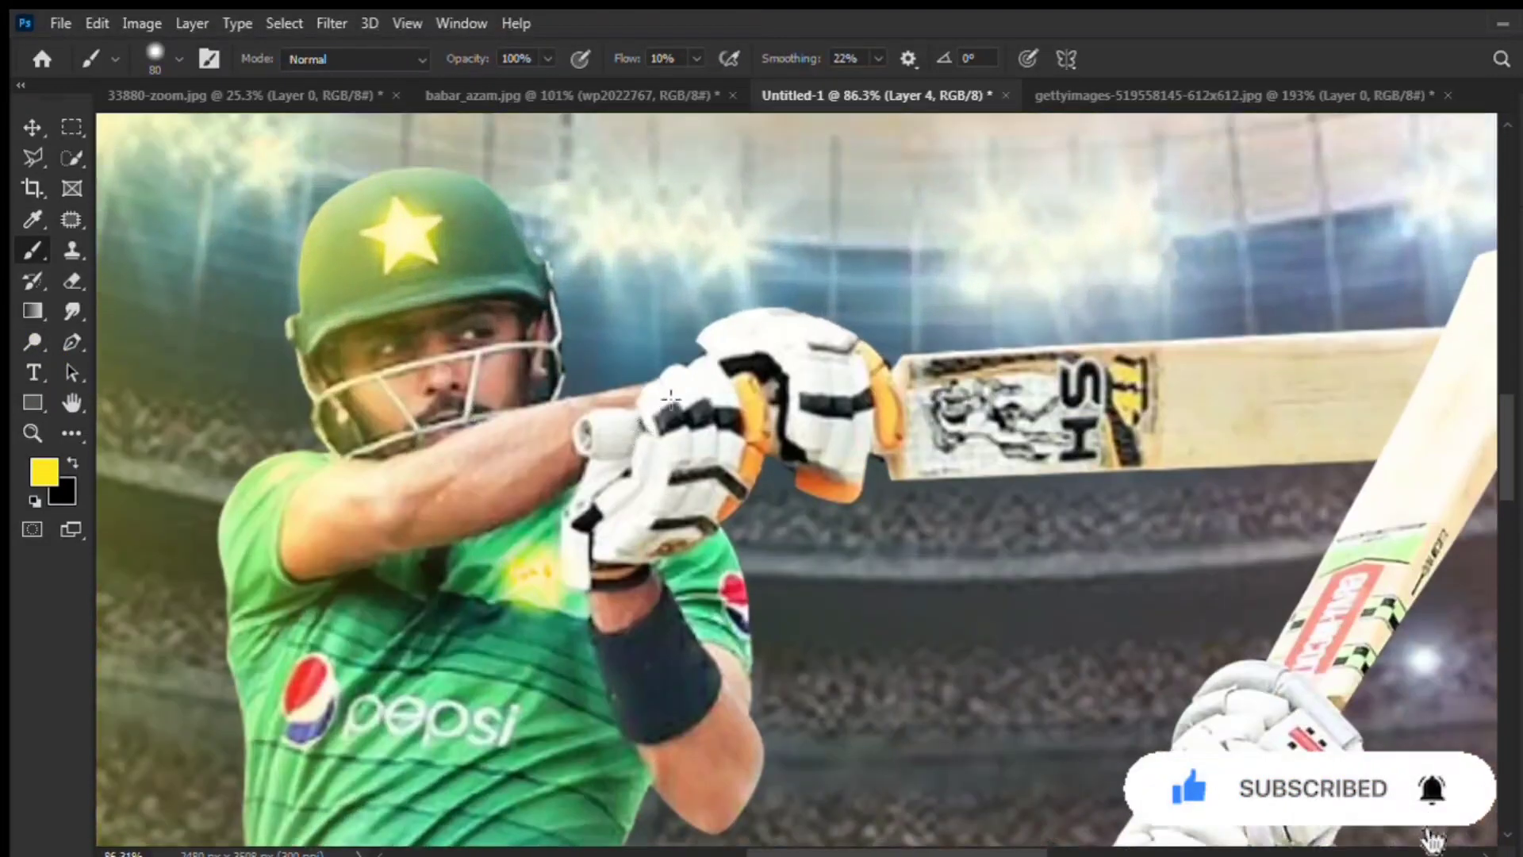
{"action": "left_click_drag", "start_coordinate": [600, 544], "coordinate": [630, 722]}
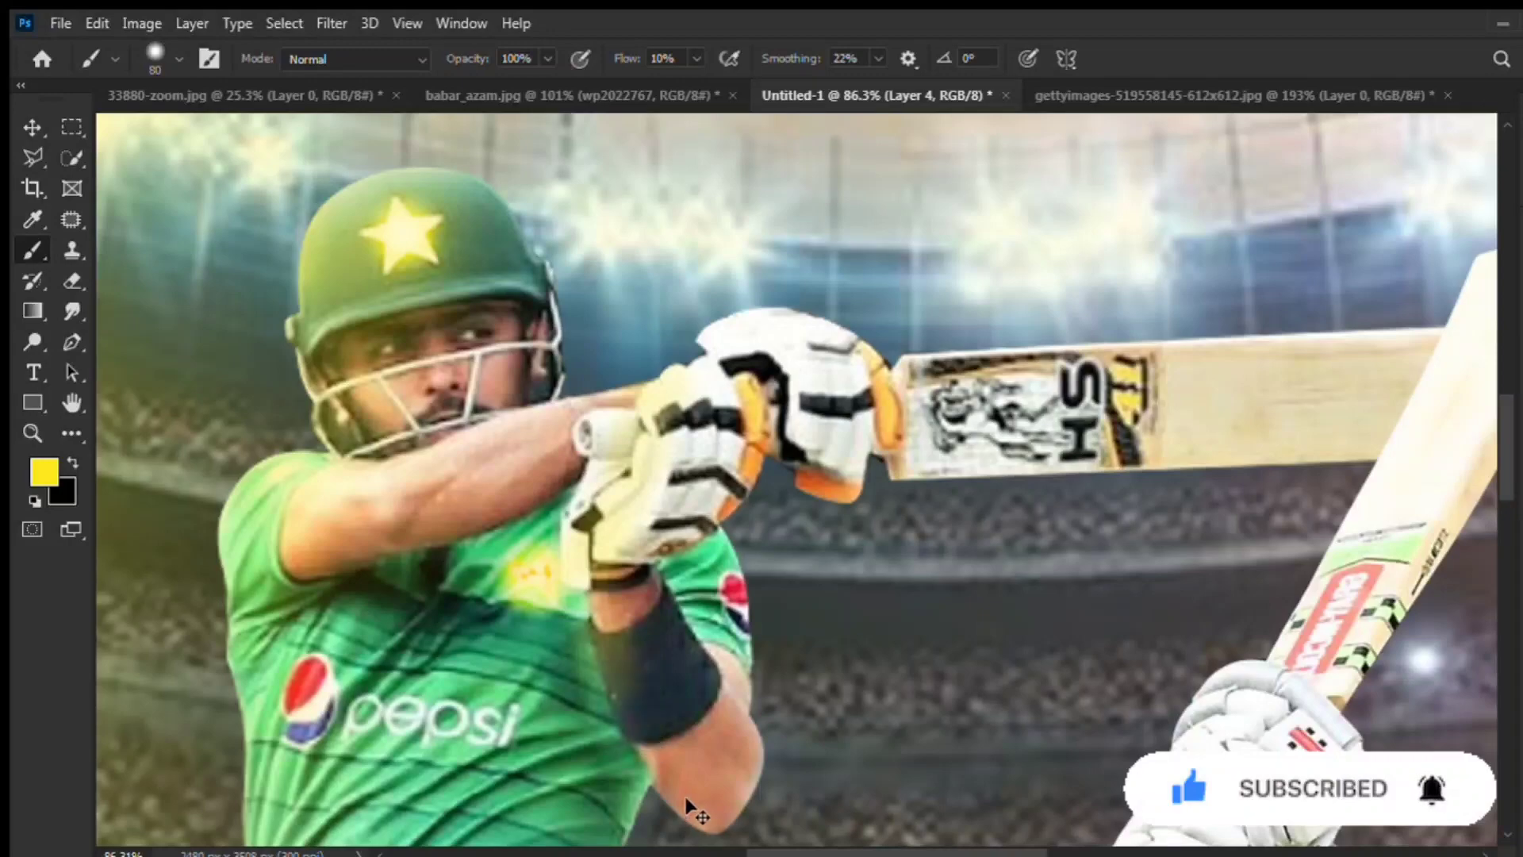
{"action": "scroll", "coordinate": [465, 341], "scroll_direction": "down", "scroll_amount": 2}
Shade the green player's white shoe with soft black, undoing one extra stroke.
{"action": "scroll", "coordinate": [489, 698], "scroll_direction": "down", "scroll_amount": 3}
{"action": "key", "text": "x"}
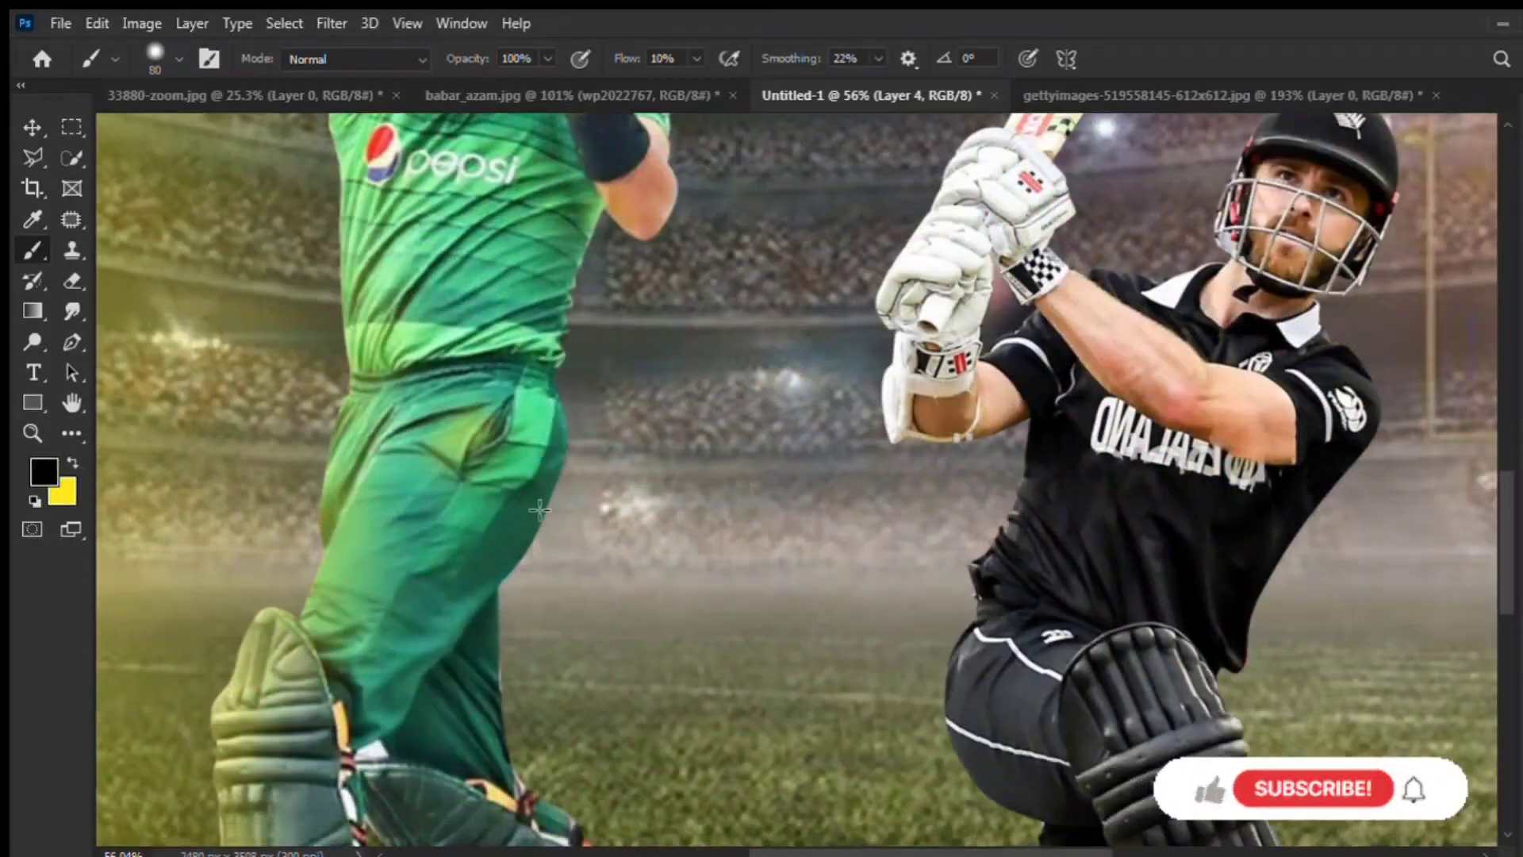
{"action": "key", "text": "bracketright"}
{"action": "key", "text": "bracketright"}
{"action": "key", "text": "bracketright"}
{"action": "scroll", "coordinate": [490, 698], "scroll_direction": "down", "scroll_amount": 3}
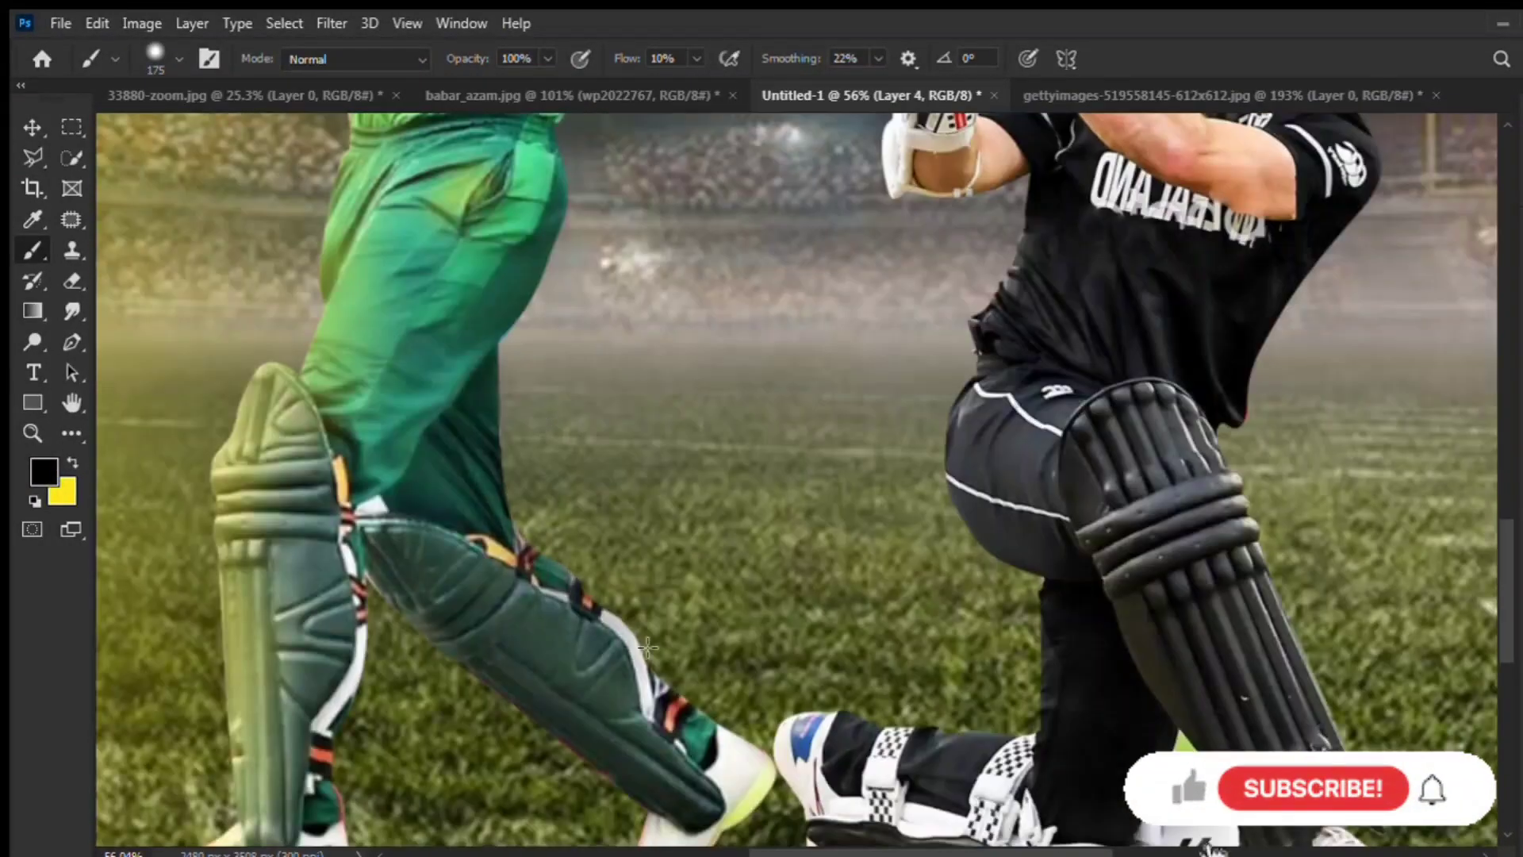
{"action": "scroll", "coordinate": [536, 591], "scroll_direction": "down", "scroll_amount": 1}
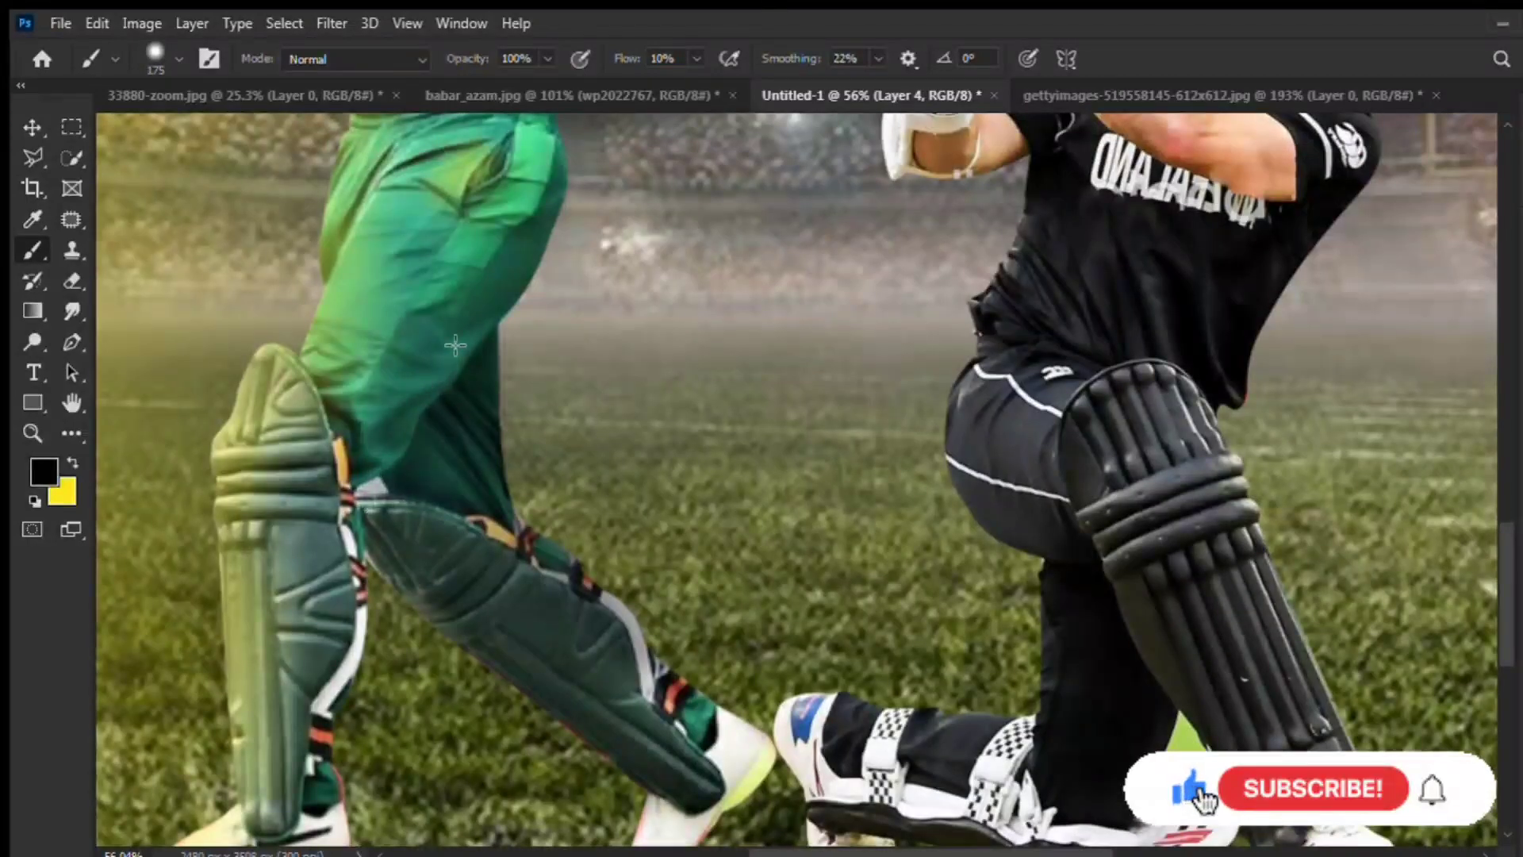
{"action": "scroll", "coordinate": [397, 492], "scroll_direction": "up", "scroll_amount": 2}
{"action": "scroll", "coordinate": [354, 465], "scroll_direction": "down", "scroll_amount": 3}
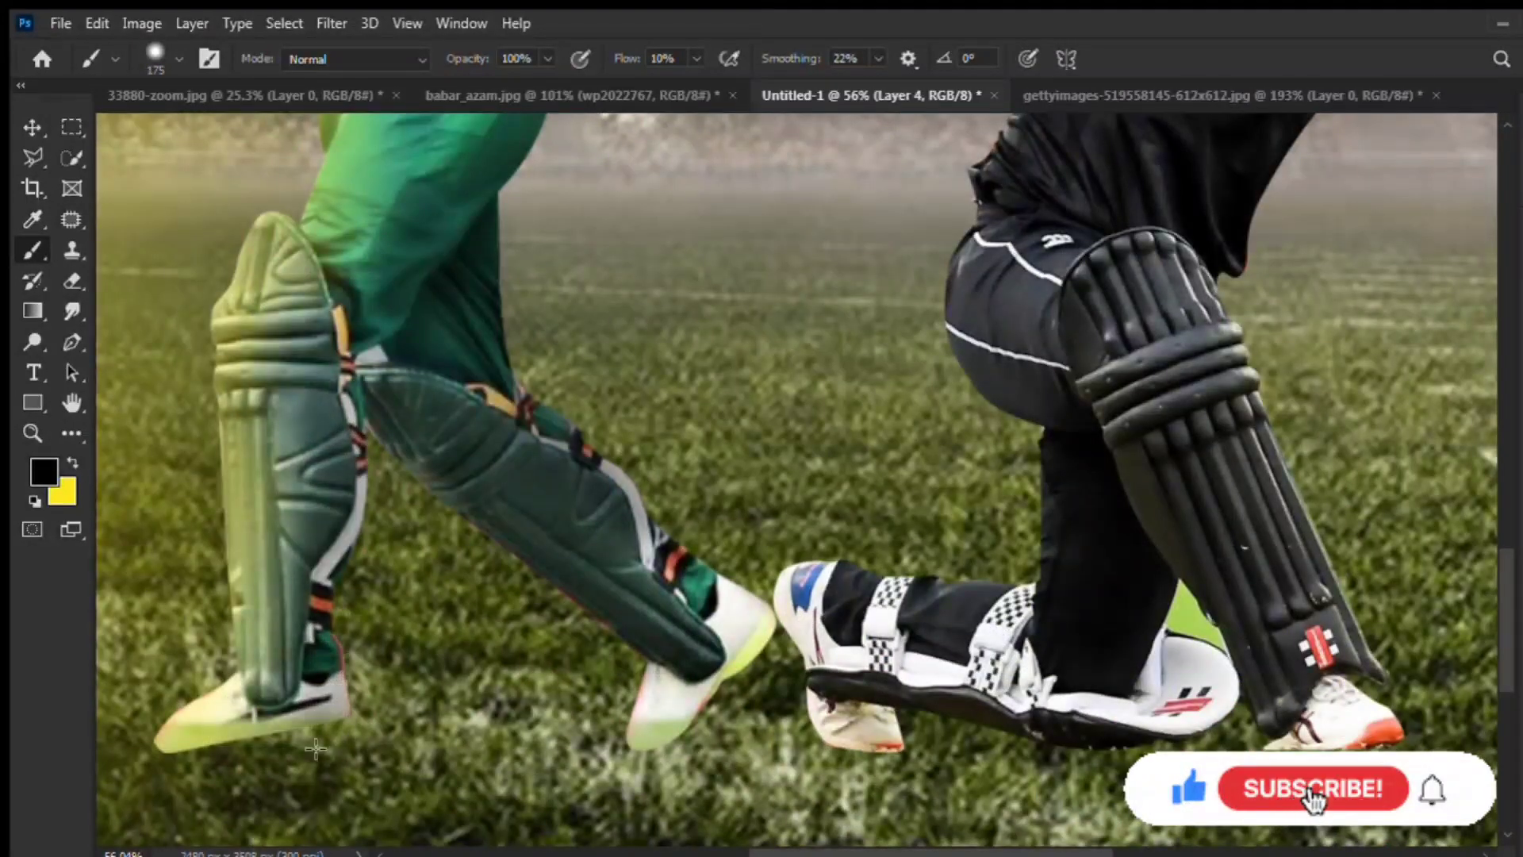
{"action": "key", "text": "bracketleft"}
{"action": "scroll", "coordinate": [255, 618], "scroll_direction": "down", "scroll_amount": 1}
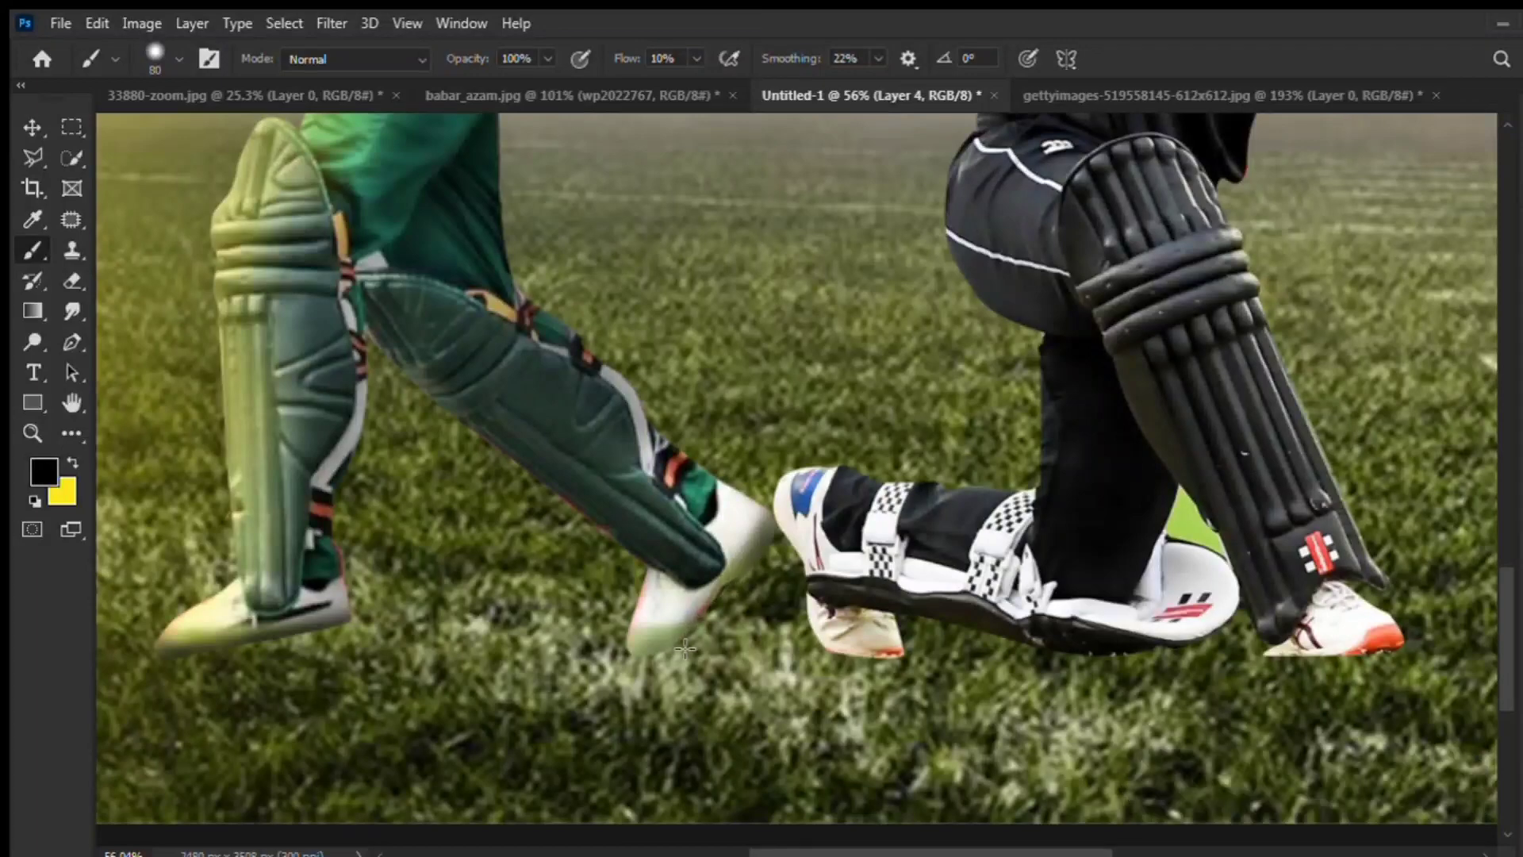
{"action": "left_click_drag", "start_coordinate": [746, 579], "coordinate": [666, 651]}
{"action": "key", "text": "bracketright"}
{"action": "key", "text": "bracketright"}
{"action": "key", "text": "bracketright"}
{"action": "left_click_drag", "start_coordinate": [714, 556], "coordinate": [759, 459]}
{"action": "key", "text": "ctrl+z"}
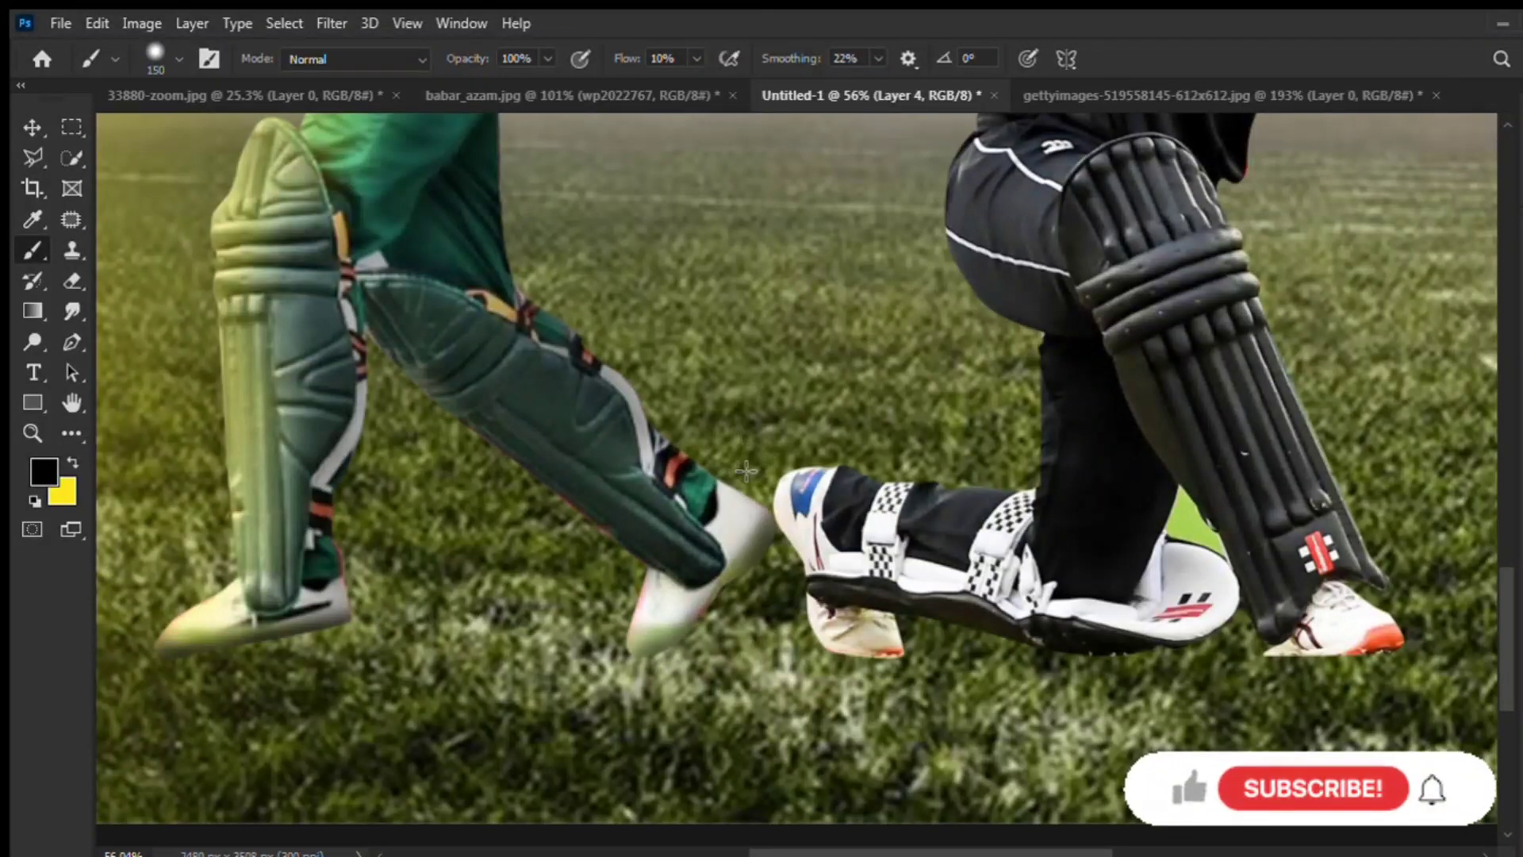
Shade along the lower edge of the bat in soft black.
{"action": "scroll", "coordinate": [574, 281], "scroll_direction": "down", "scroll_amount": 3}
{"action": "scroll", "coordinate": [567, 447], "scroll_direction": "up", "scroll_amount": 3}
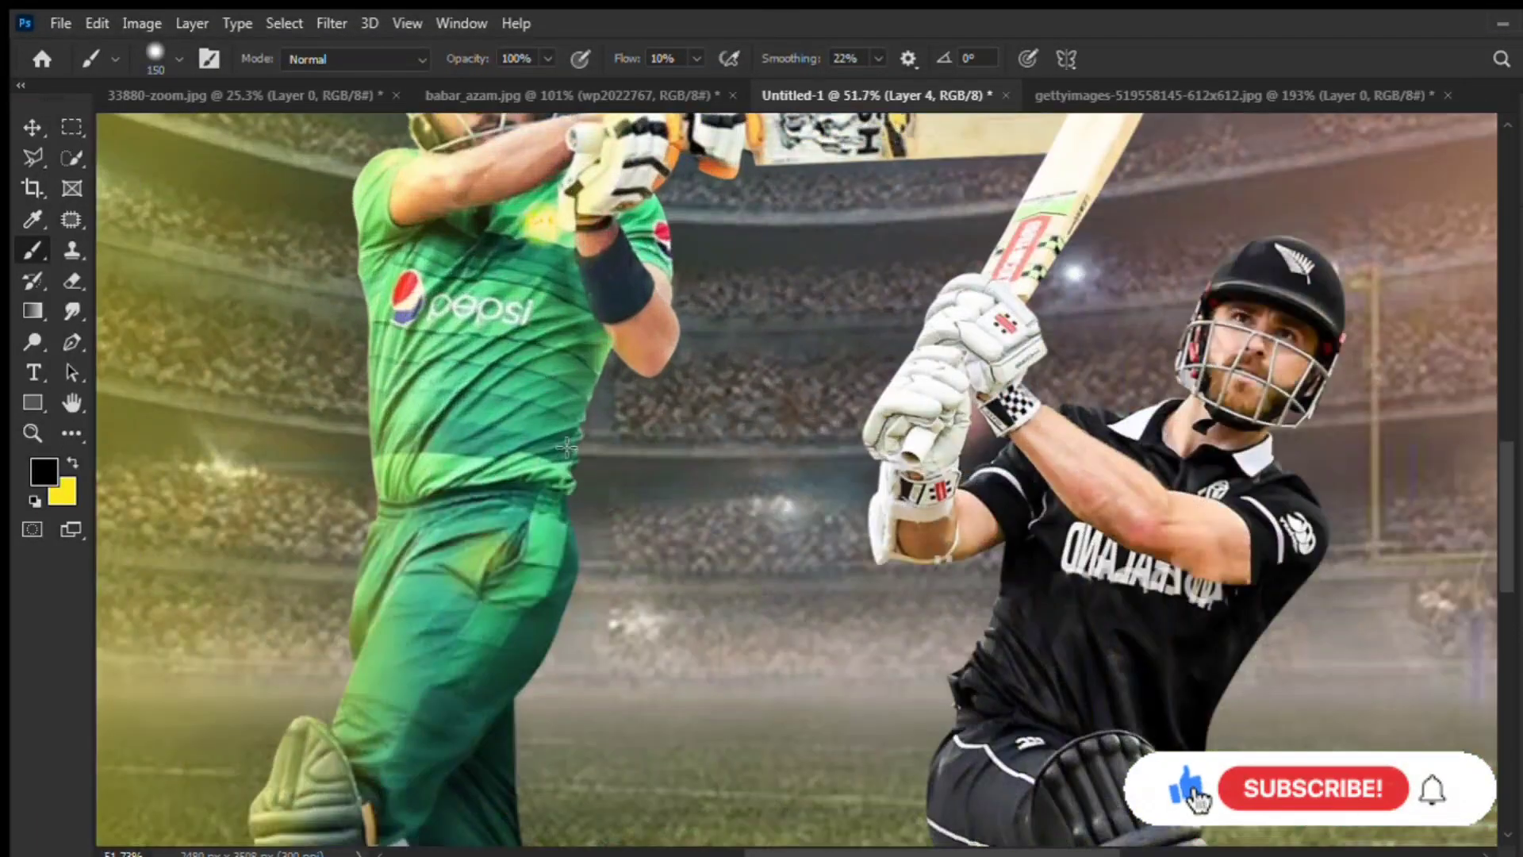
{"action": "scroll", "coordinate": [635, 436], "scroll_direction": "up", "scroll_amount": 3}
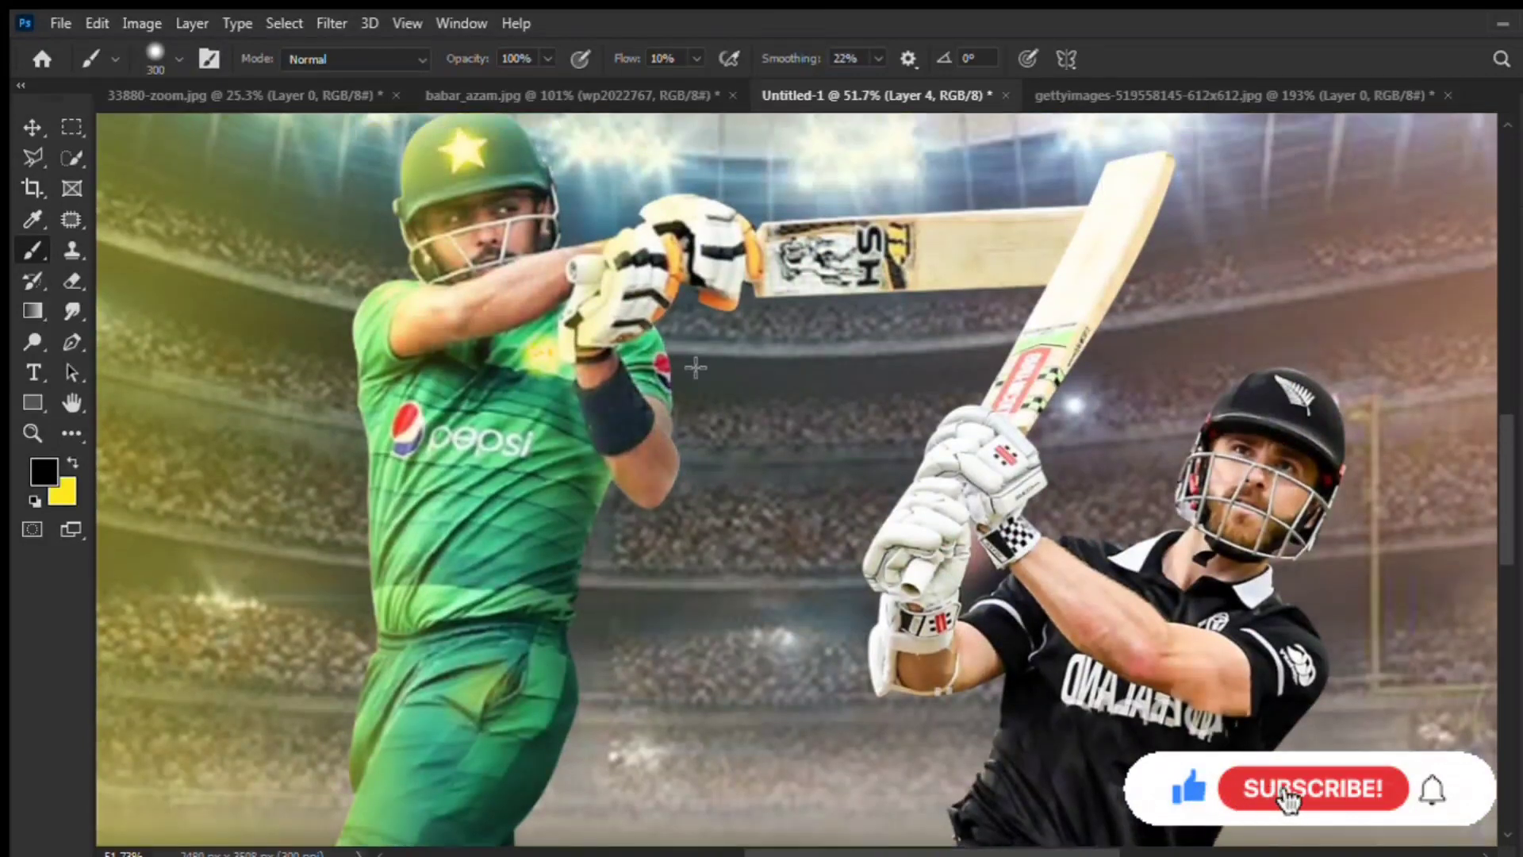
{"action": "left_click_drag", "start_coordinate": [708, 307], "coordinate": [926, 305]}
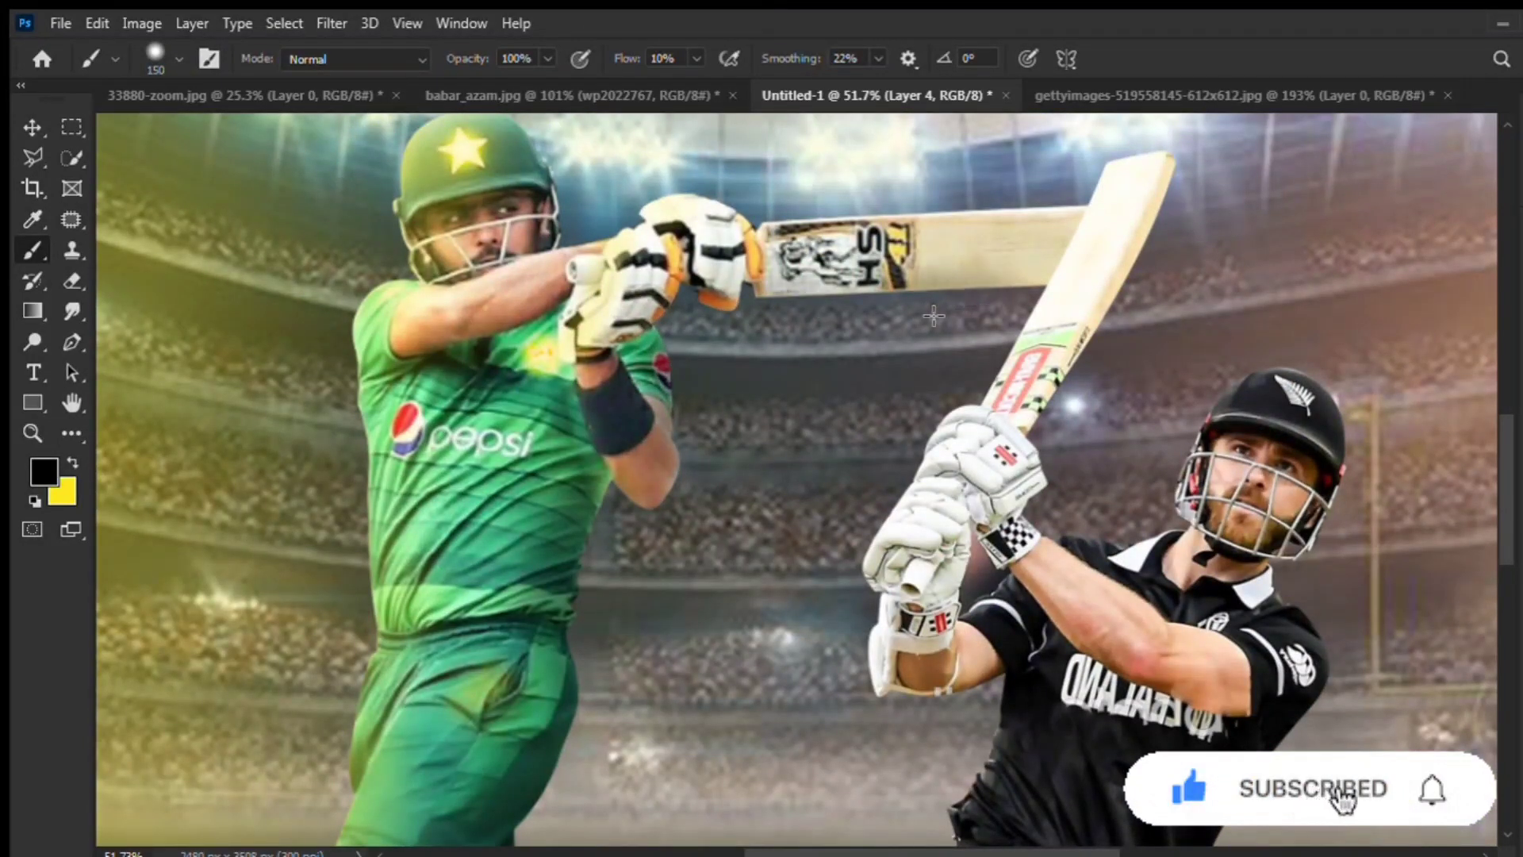
{"action": "scroll", "coordinate": [687, 424], "scroll_direction": "down", "scroll_amount": 3}
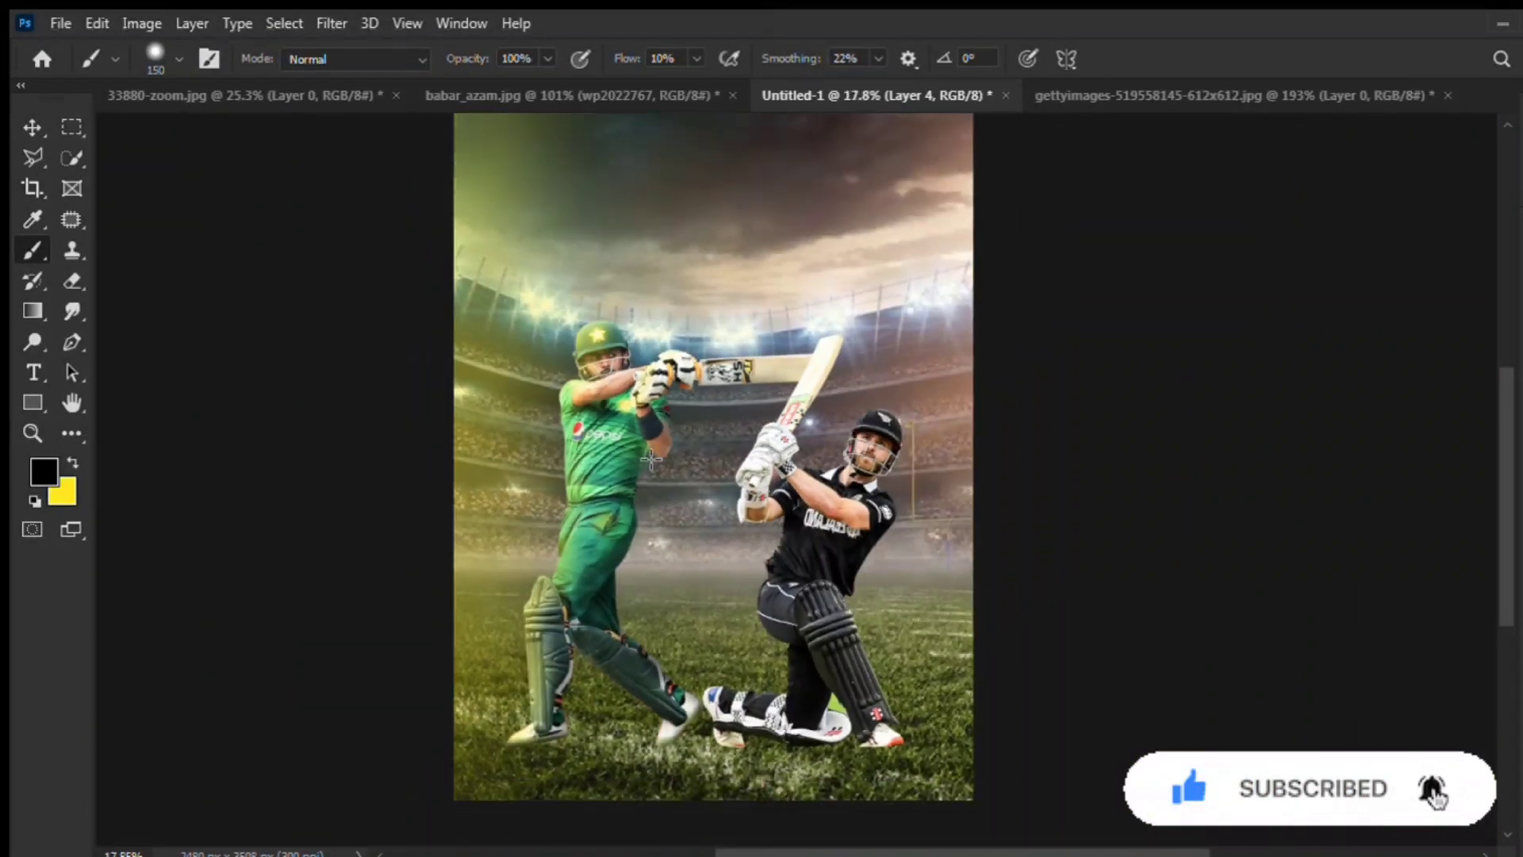
{"action": "scroll", "coordinate": [644, 459], "scroll_direction": "up", "scroll_amount": 3}
{"action": "scroll", "coordinate": [576, 321], "scroll_direction": "up", "scroll_amount": 3}
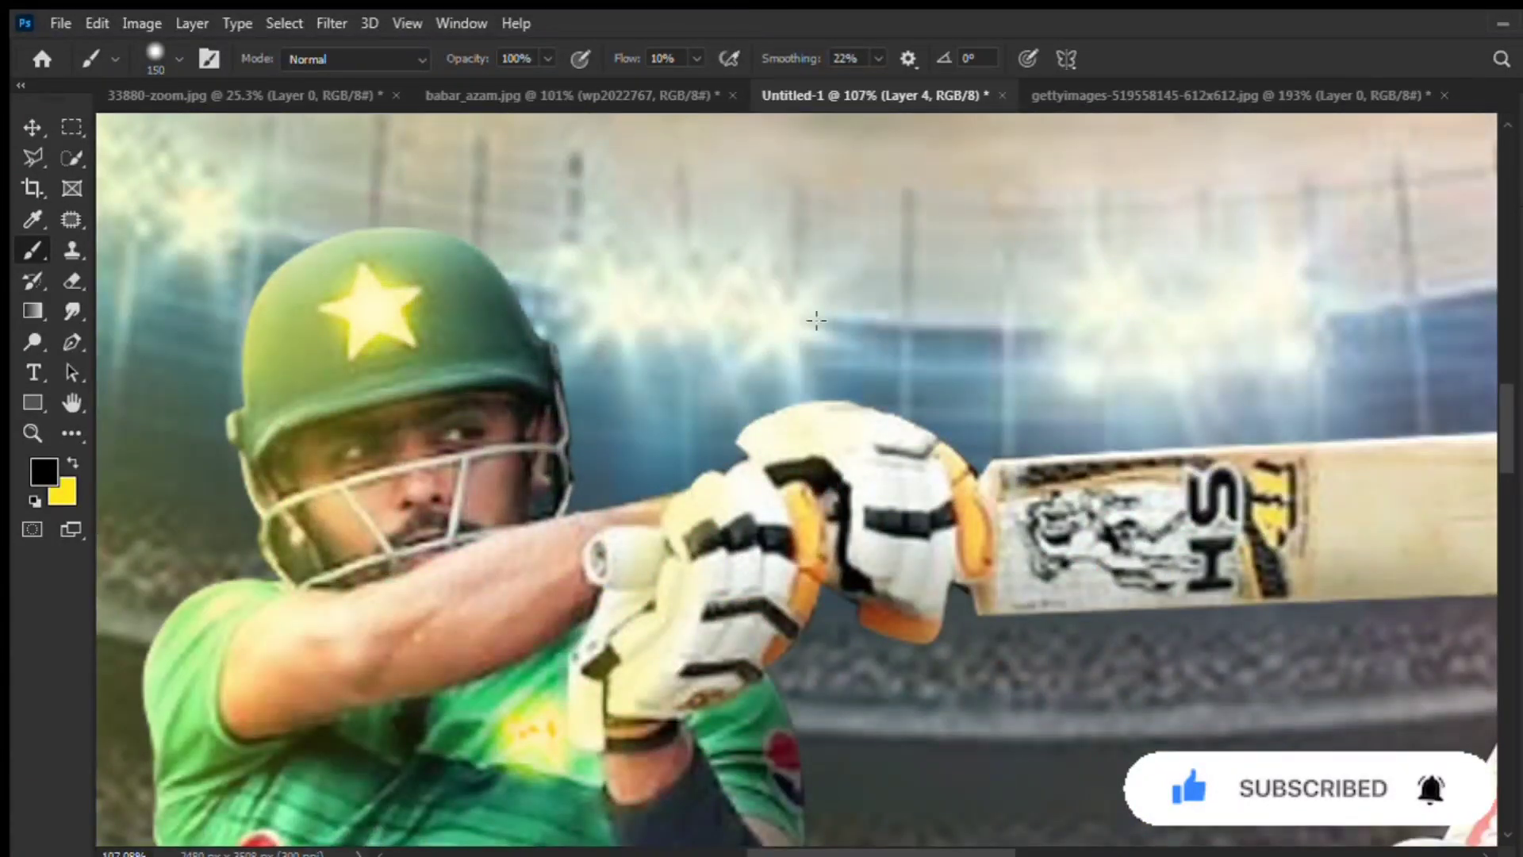
Softly darken the top edge of the glove.
{"action": "left_click_drag", "start_coordinate": [746, 393], "coordinate": [901, 385]}
{"action": "scroll", "coordinate": [900, 385], "scroll_direction": "down", "scroll_amount": 5}
{"action": "scroll", "coordinate": [912, 349], "scroll_direction": "up", "scroll_amount": 3}
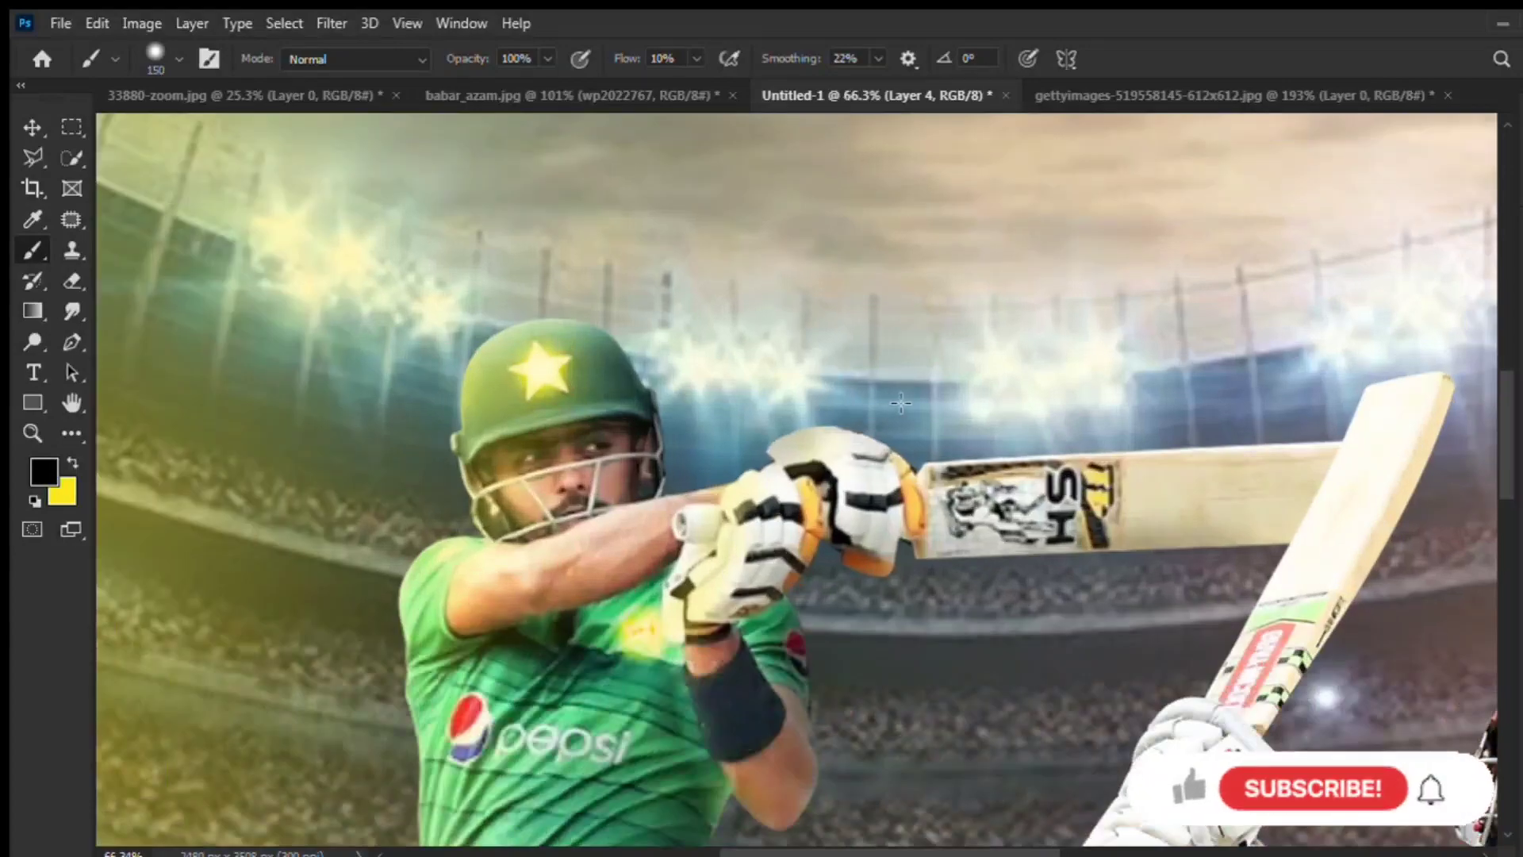
{"action": "scroll", "coordinate": [846, 418], "scroll_direction": "down", "scroll_amount": 3}
{"action": "scroll", "coordinate": [1258, 652], "scroll_direction": "up", "scroll_amount": 2}
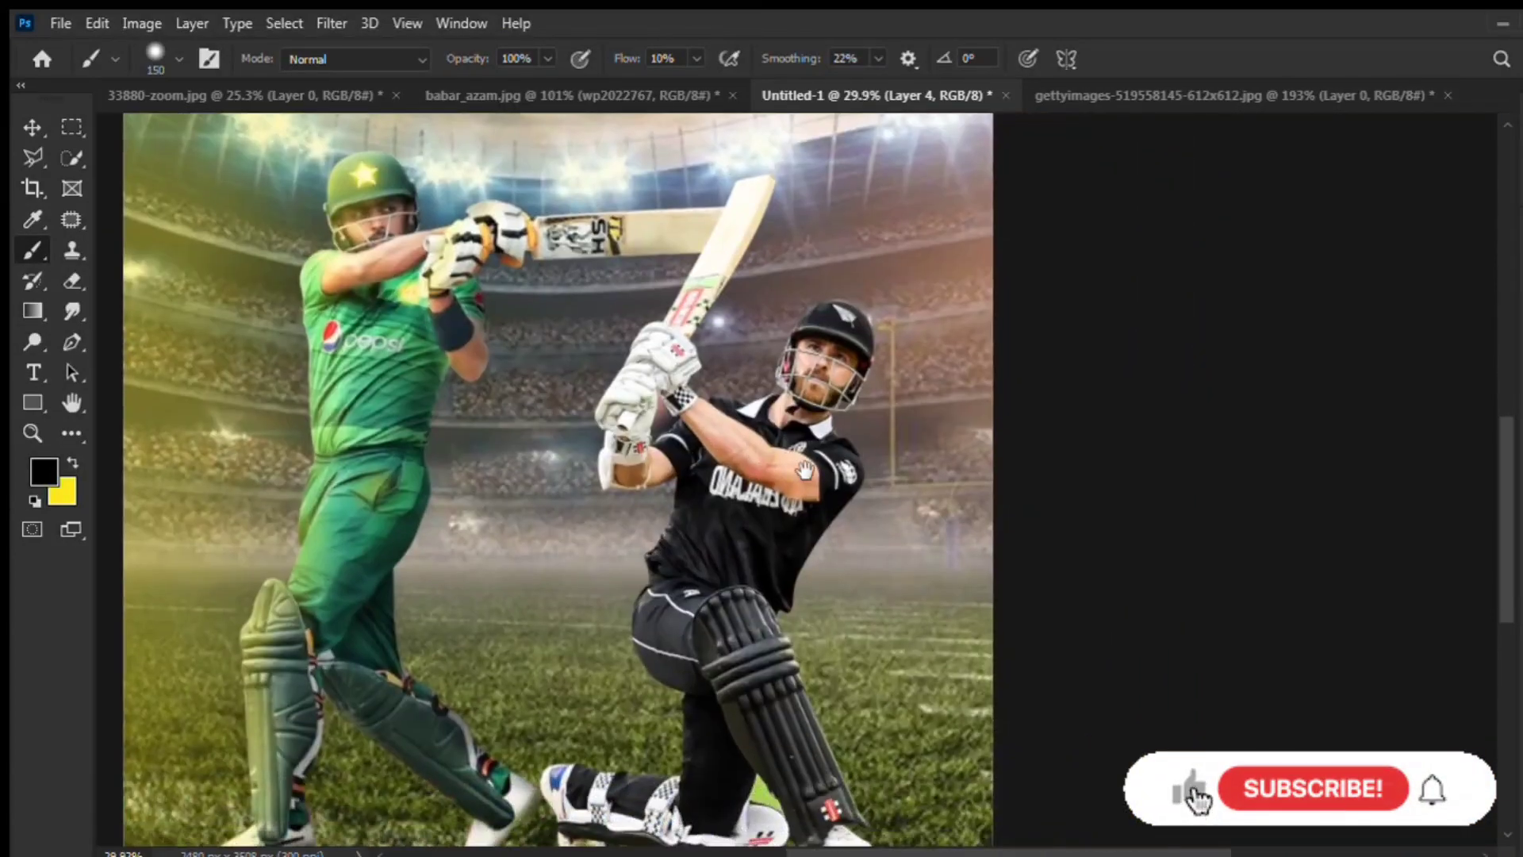
{"action": "scroll", "coordinate": [1348, 555], "scroll_direction": "up", "scroll_amount": 2}
{"action": "scroll", "coordinate": [665, 311], "scroll_direction": "up", "scroll_amount": 2}
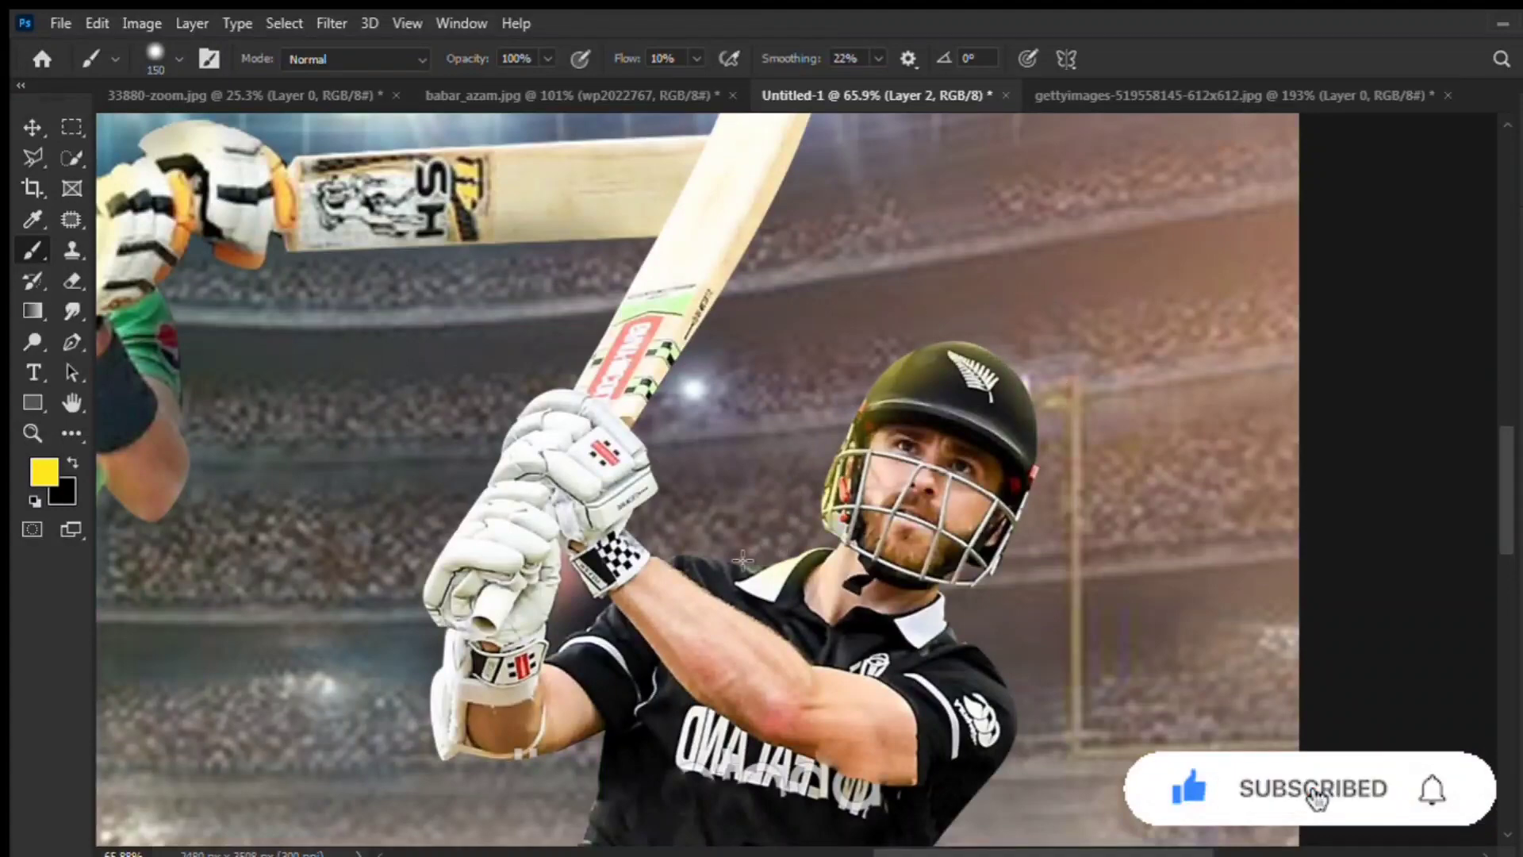
{"action": "scroll", "coordinate": [530, 418], "scroll_direction": "left", "scroll_amount": 2}
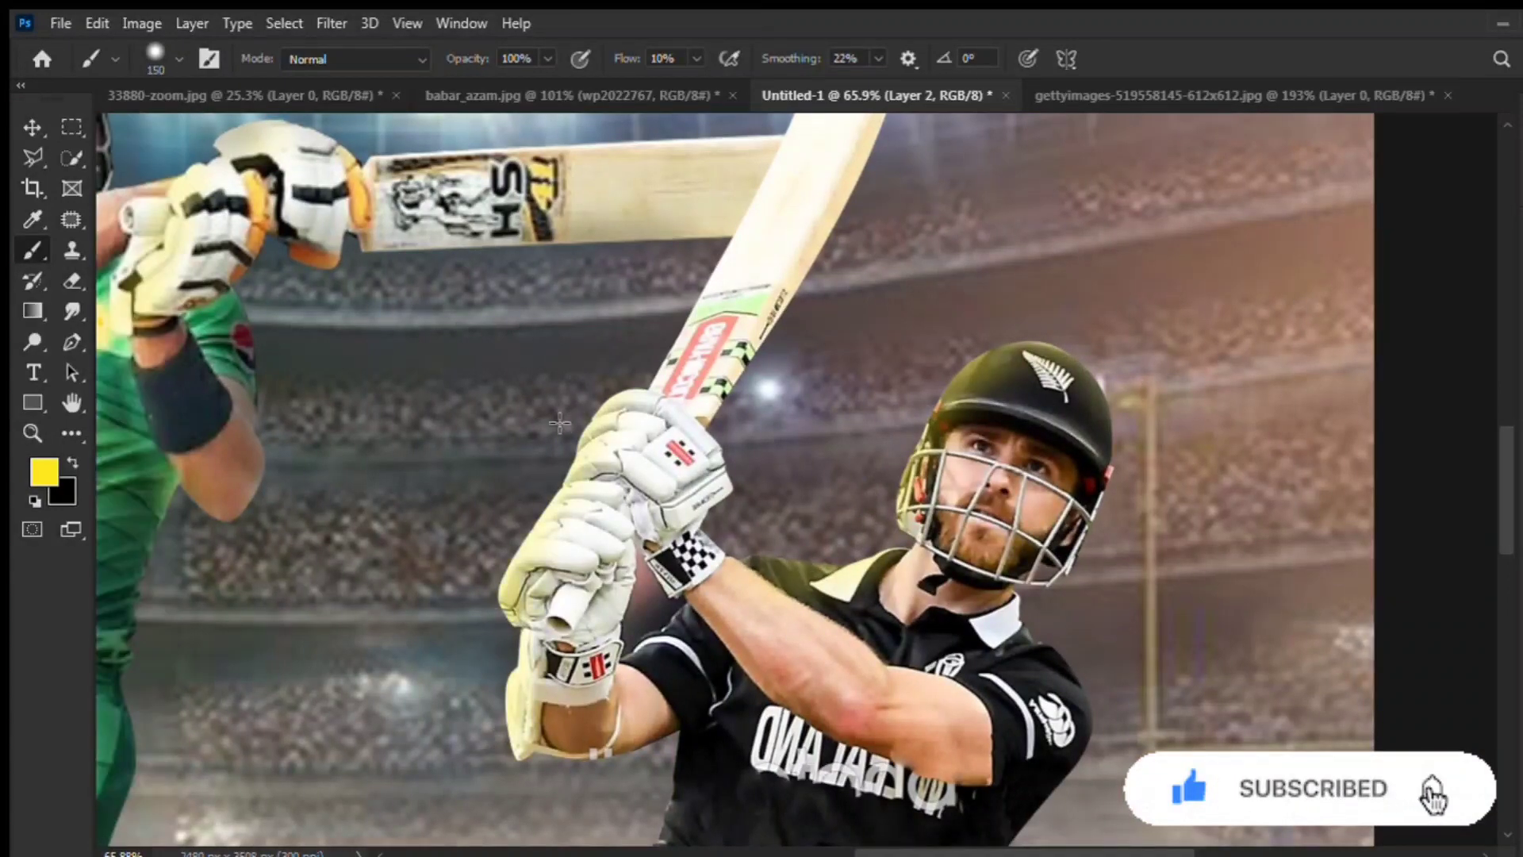
{"action": "scroll", "coordinate": [640, 450], "scroll_direction": "up", "scroll_amount": 3}
{"action": "scroll", "coordinate": [480, 458], "scroll_direction": "down", "scroll_amount": 5}
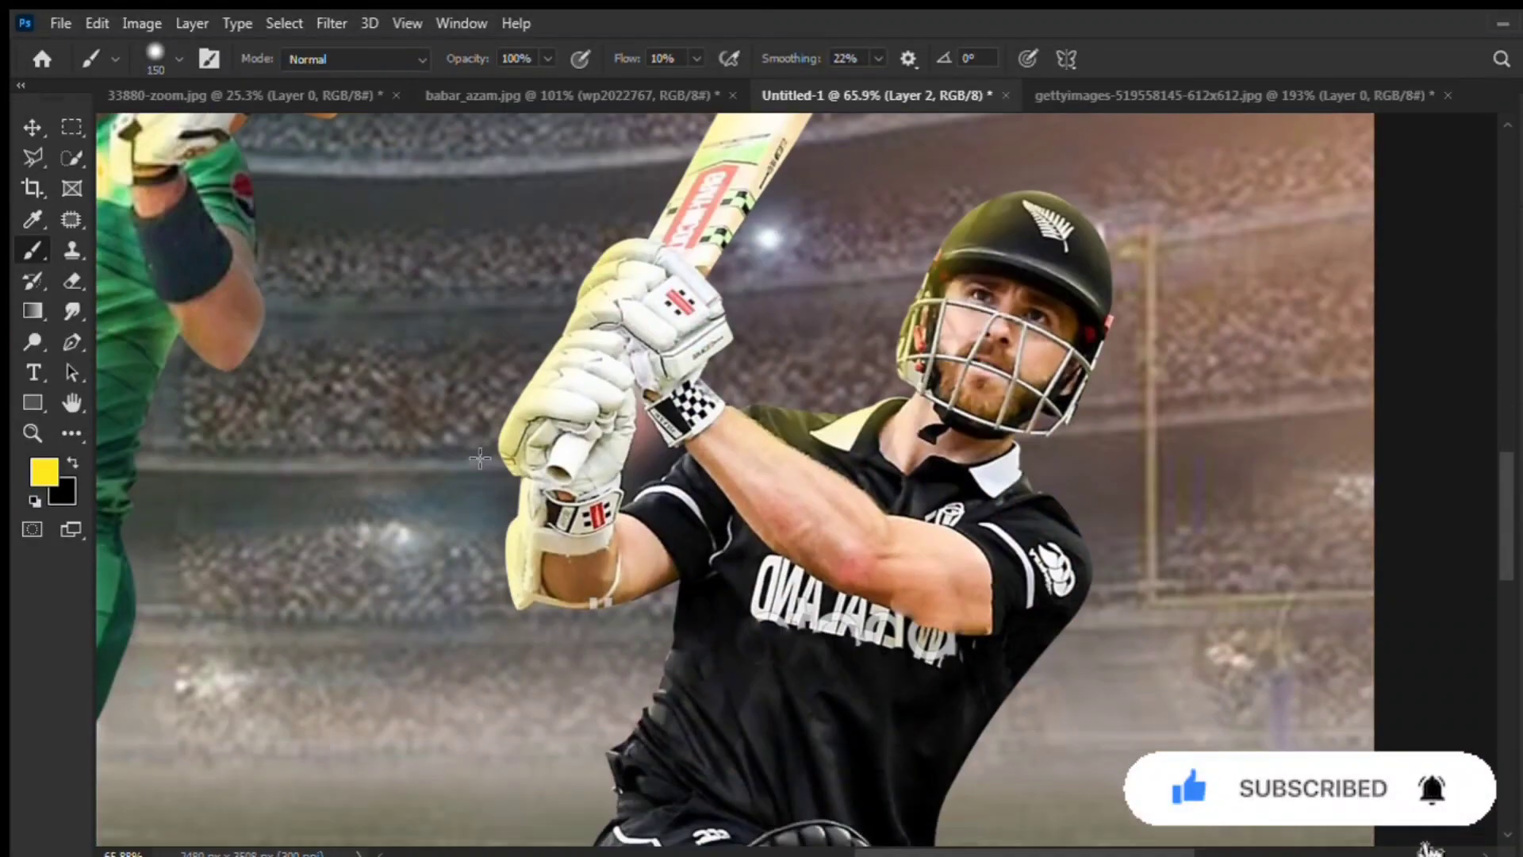
{"action": "scroll", "coordinate": [664, 619], "scroll_direction": "down", "scroll_amount": 2}
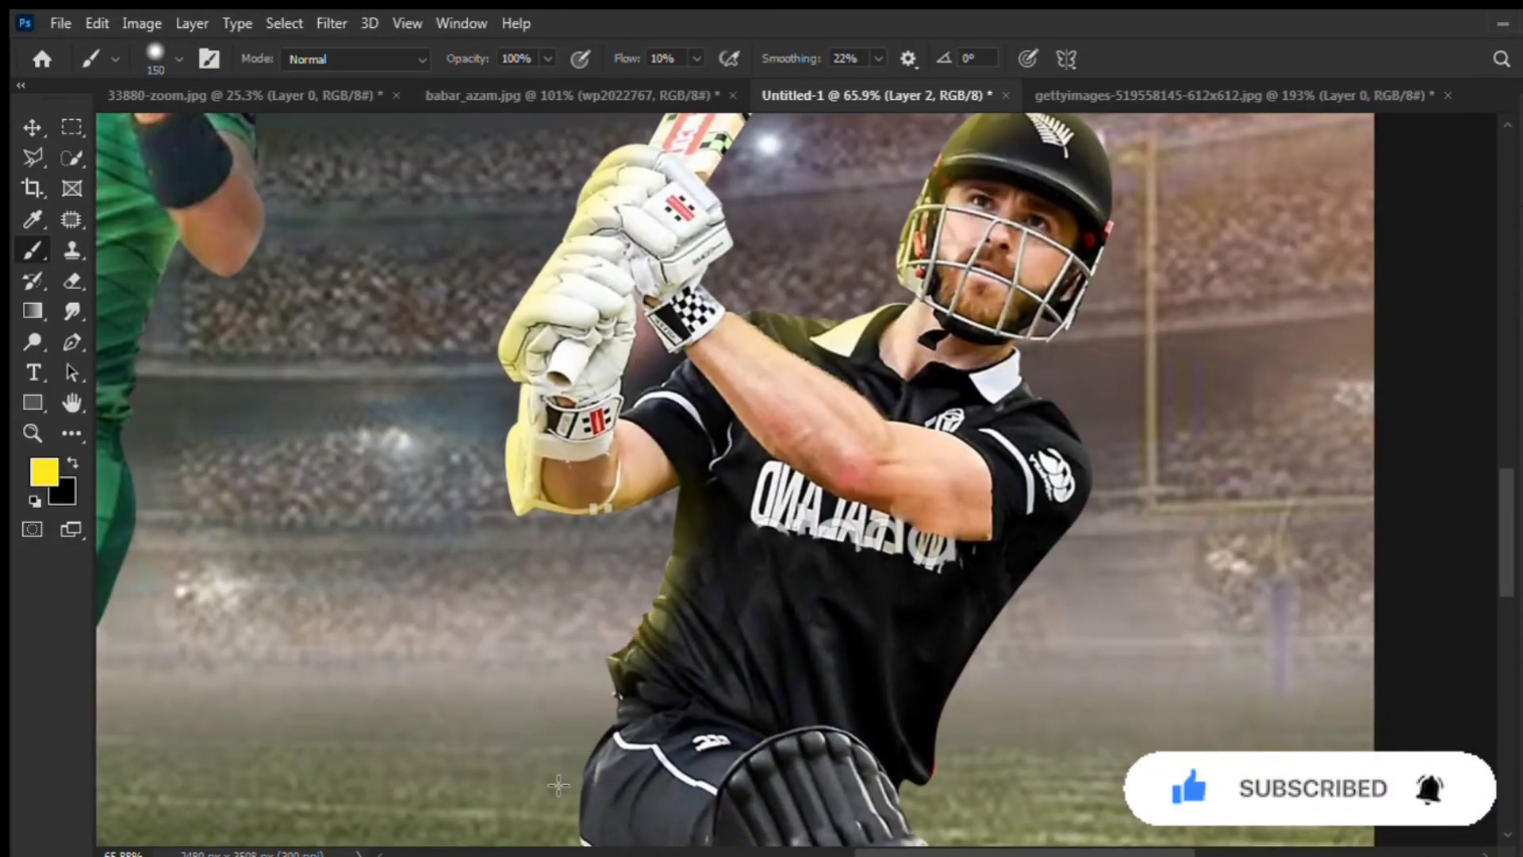
{"action": "scroll", "coordinate": [559, 786], "scroll_direction": "down", "scroll_amount": 5}
{"action": "scroll", "coordinate": [595, 627], "scroll_direction": "down", "scroll_amount": 2}
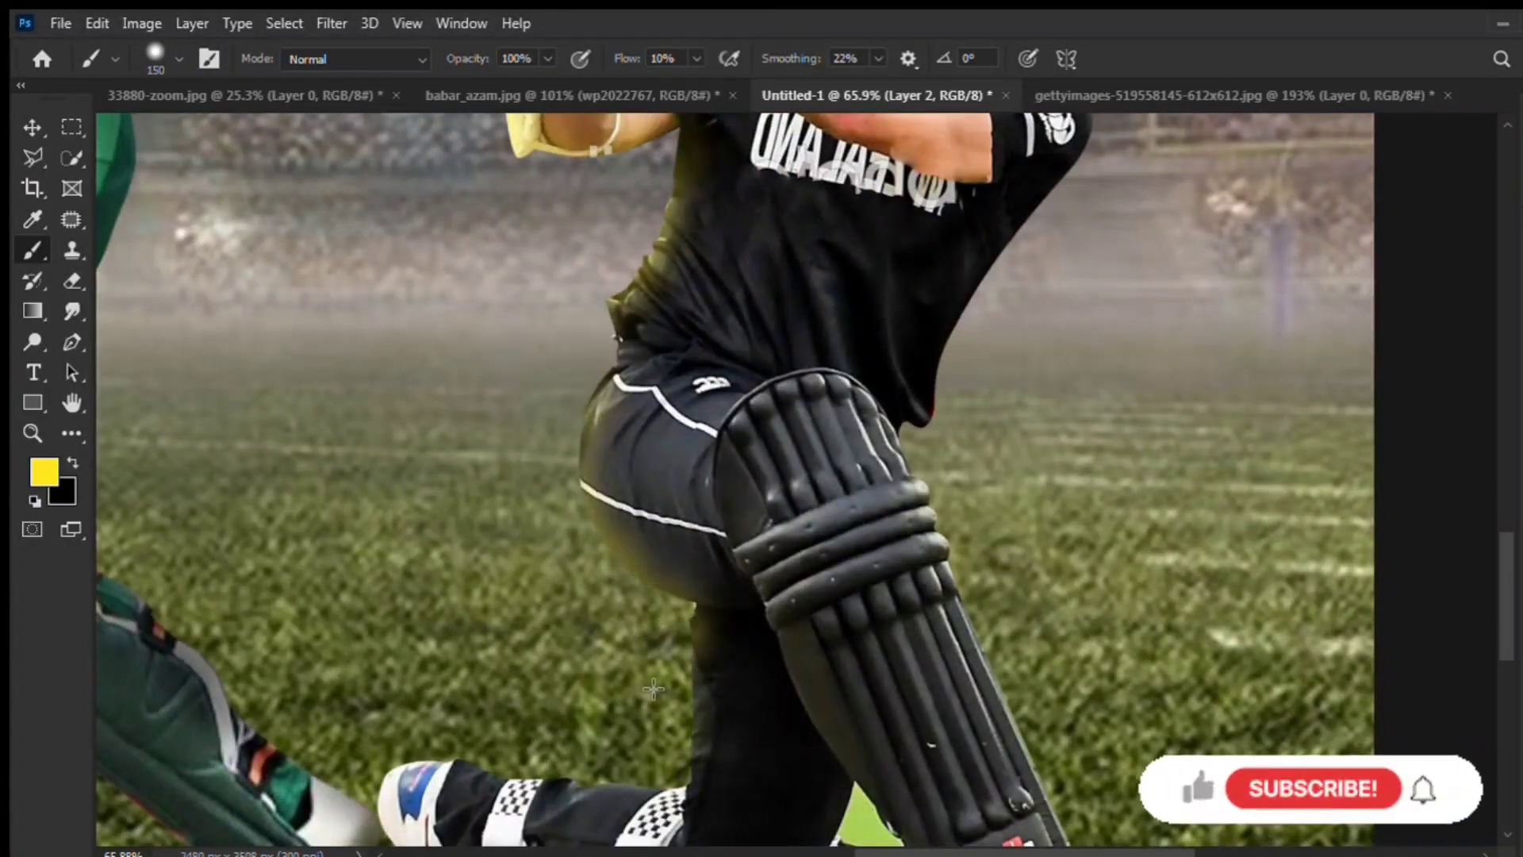
{"action": "scroll", "coordinate": [454, 662], "scroll_direction": "down", "scroll_amount": 4}
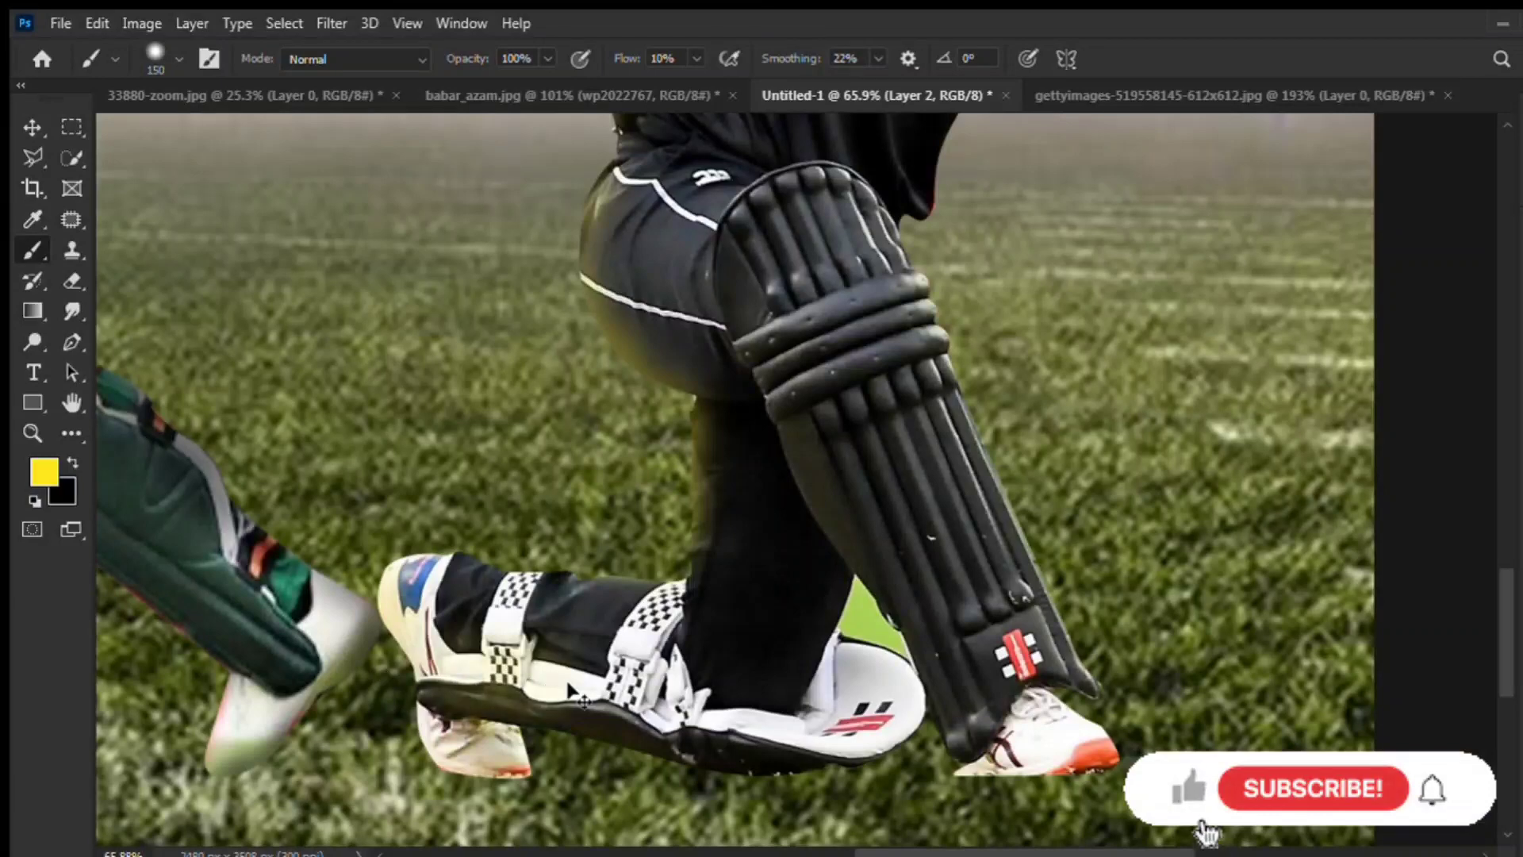
{"action": "key", "text": "bracketleft"}
{"action": "key", "text": "bracketleft"}
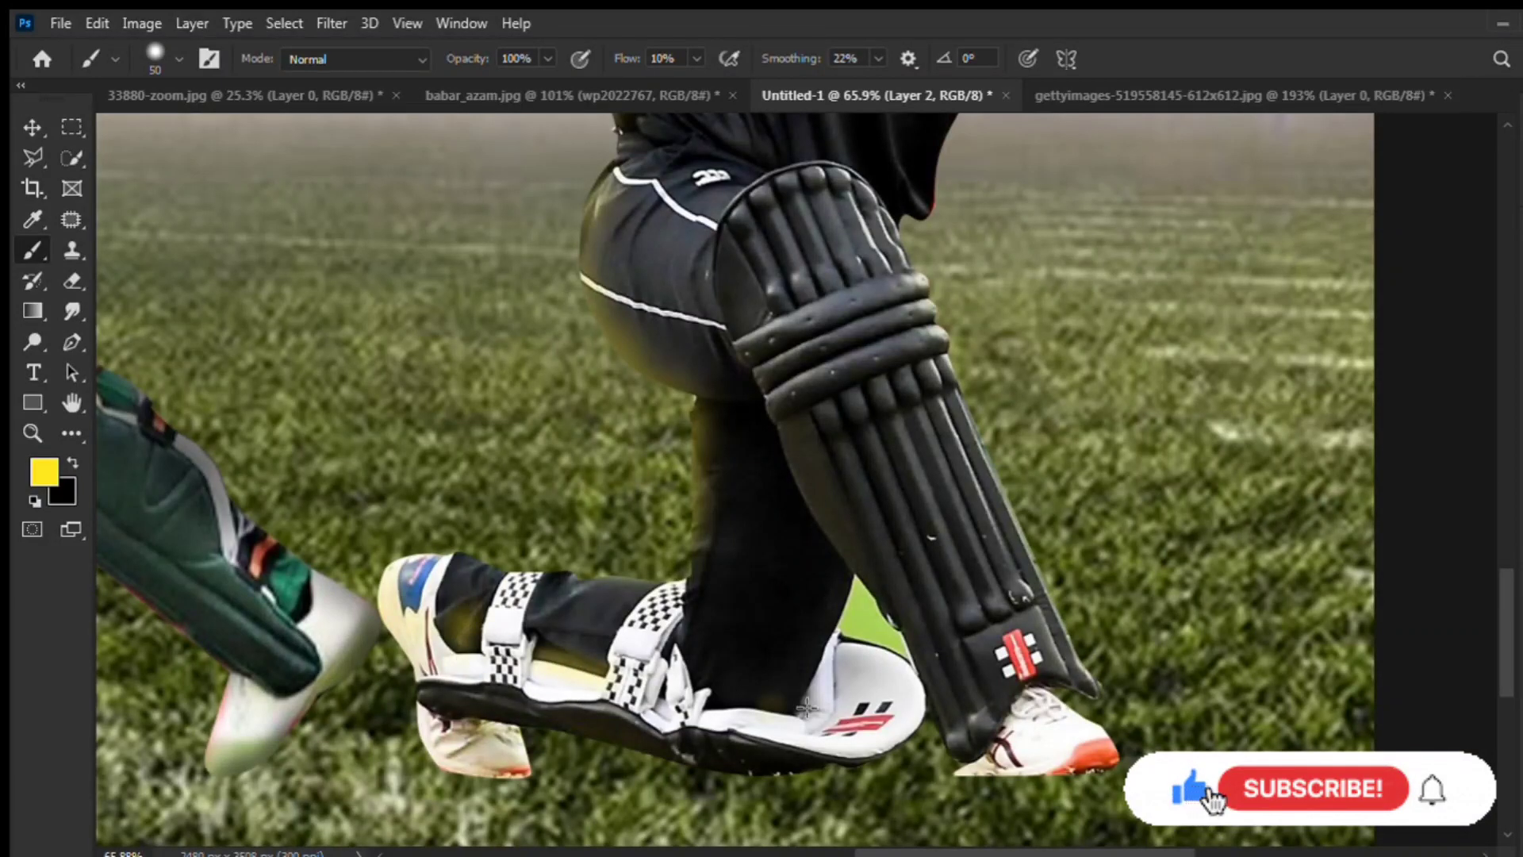
{"action": "left_click", "coordinate": [30, 345]}
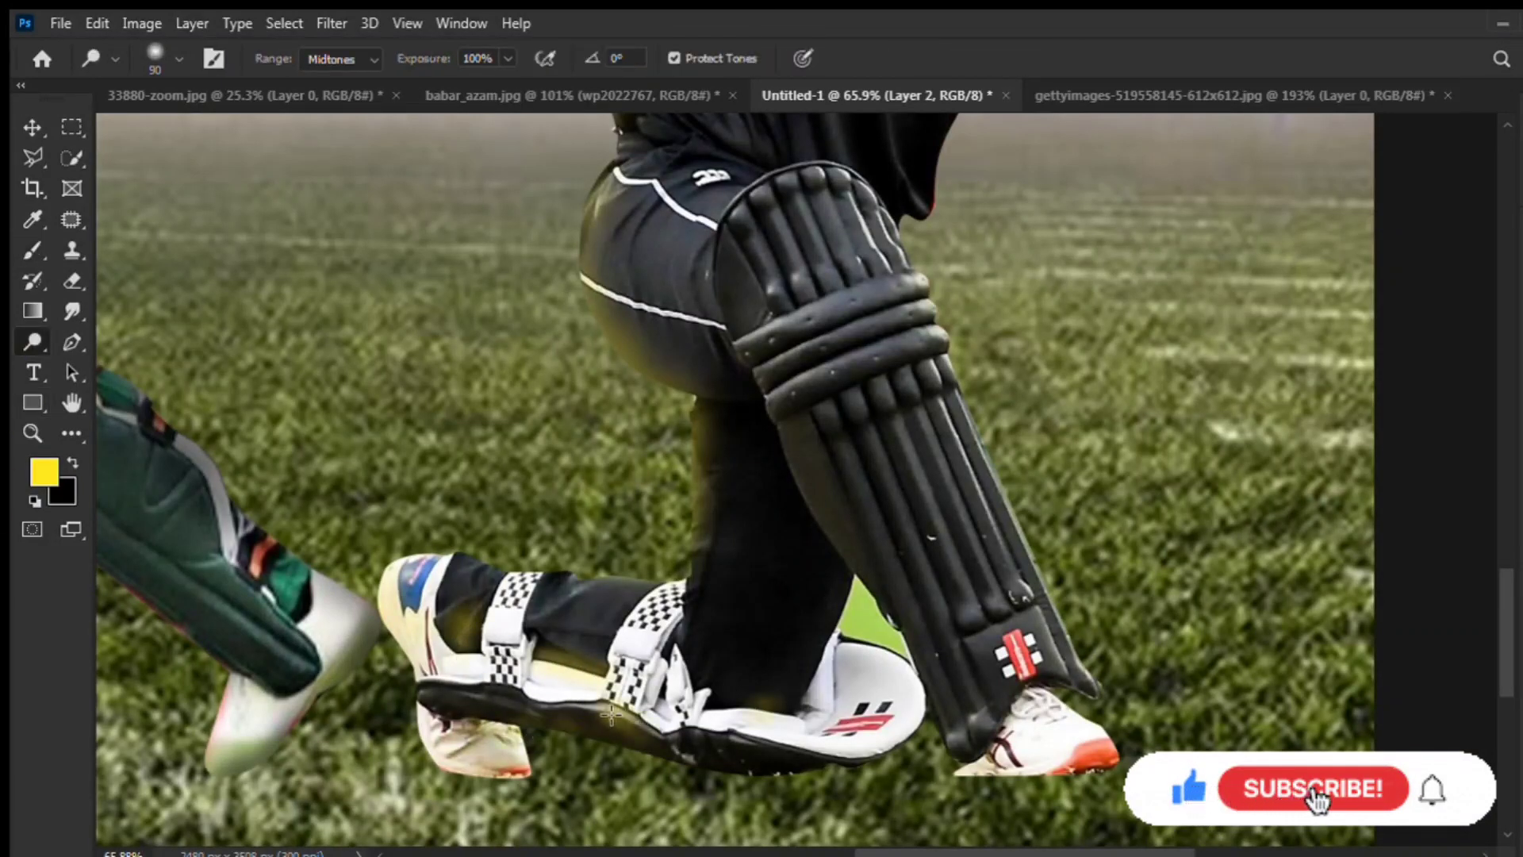
{"action": "scroll", "coordinate": [696, 418], "scroll_direction": "up", "scroll_amount": 2}
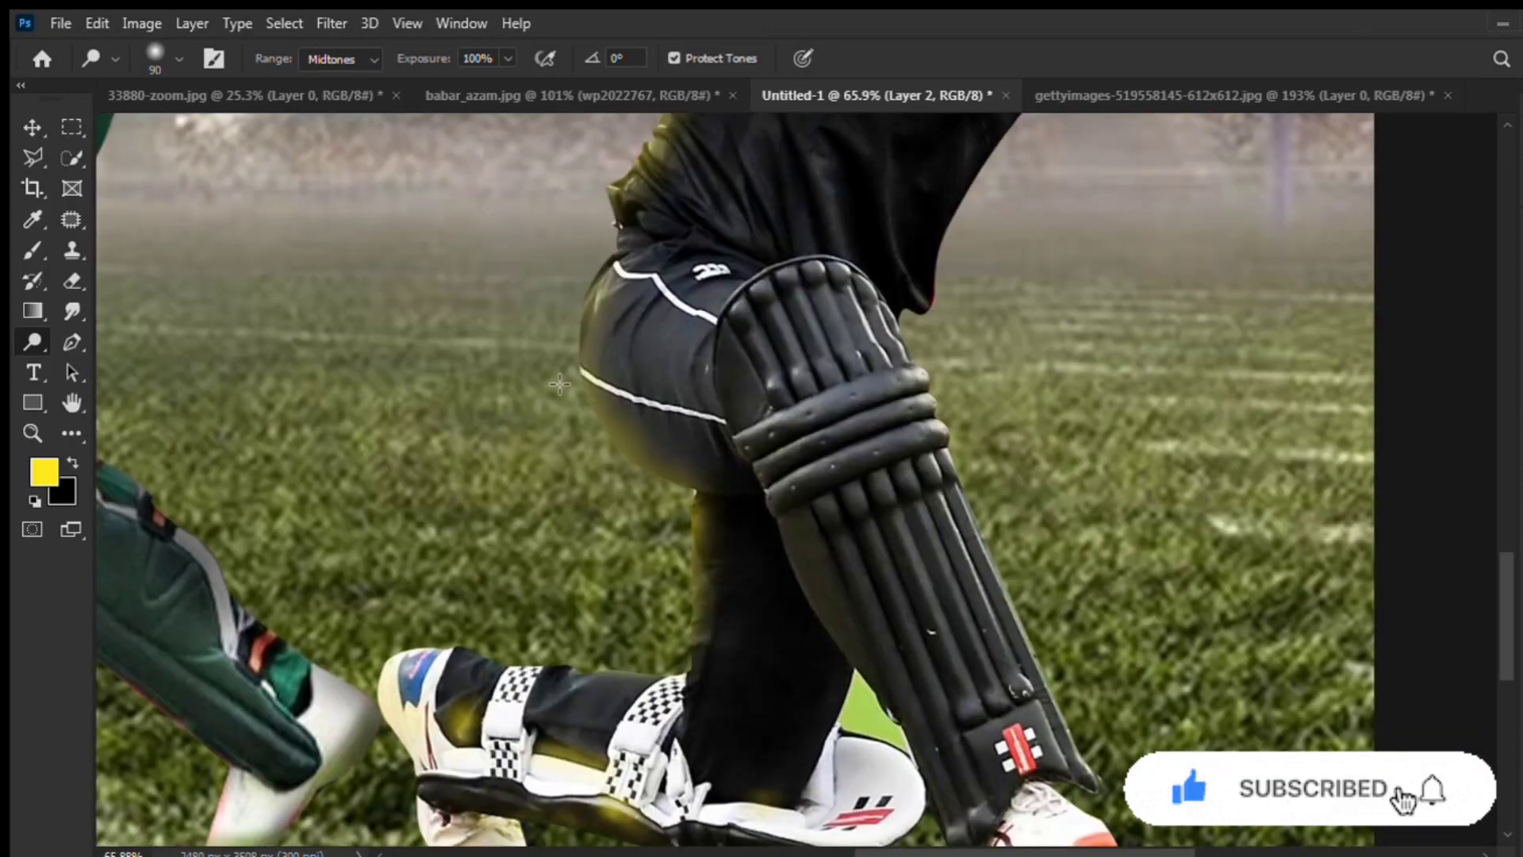
{"action": "scroll", "coordinate": [575, 420], "scroll_direction": "up", "scroll_amount": 1}
{"action": "scroll", "coordinate": [663, 536], "scroll_direction": "down", "scroll_amount": 3}
{"action": "key", "text": "b"}
{"action": "scroll", "coordinate": [593, 466], "scroll_direction": "up", "scroll_amount": 3}
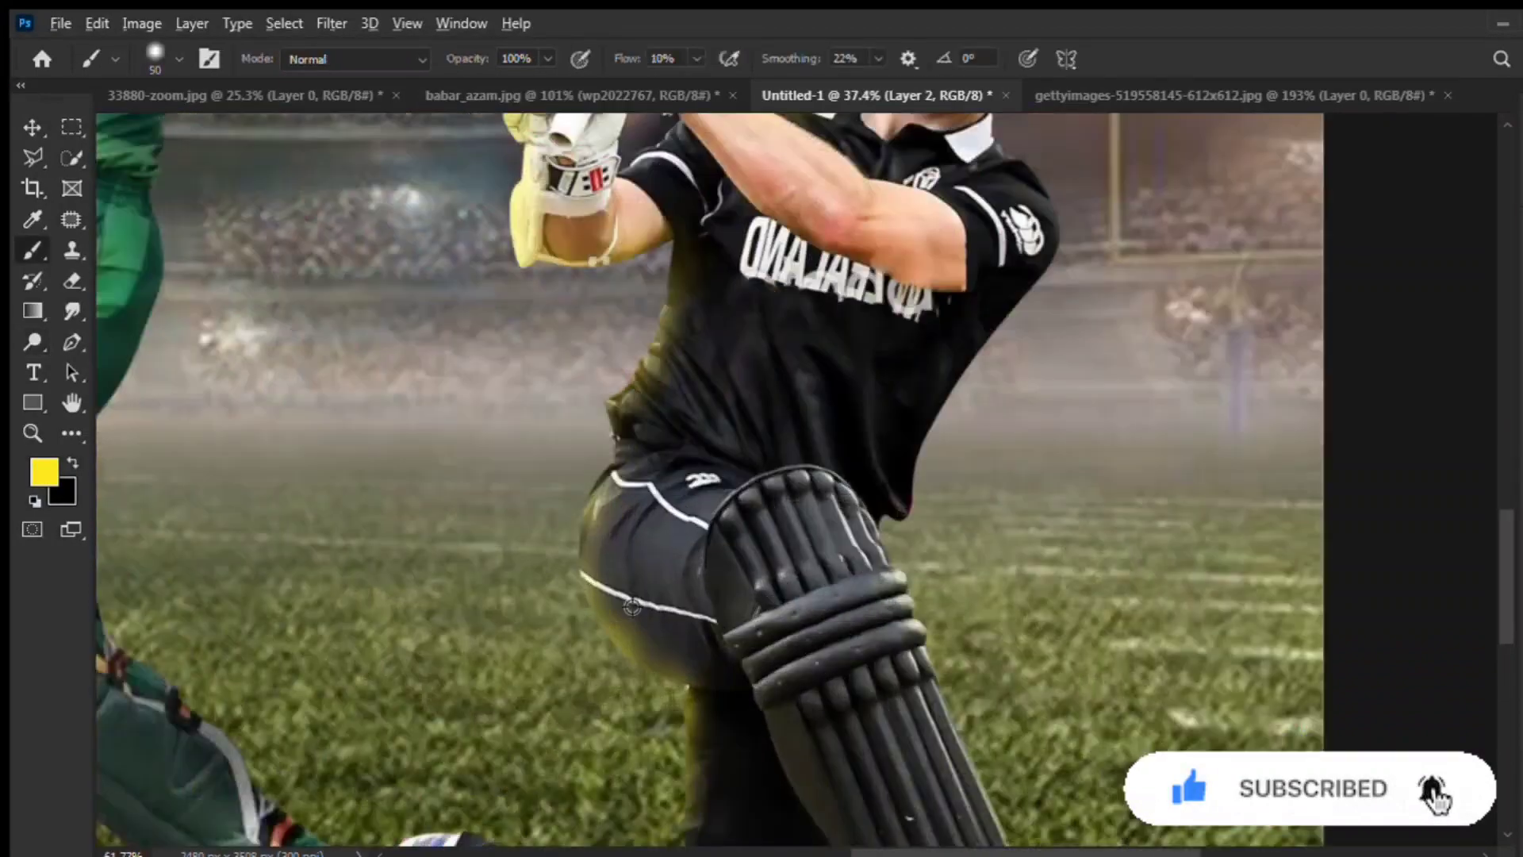
{"action": "scroll", "coordinate": [573, 428], "scroll_direction": "down", "scroll_amount": 4}
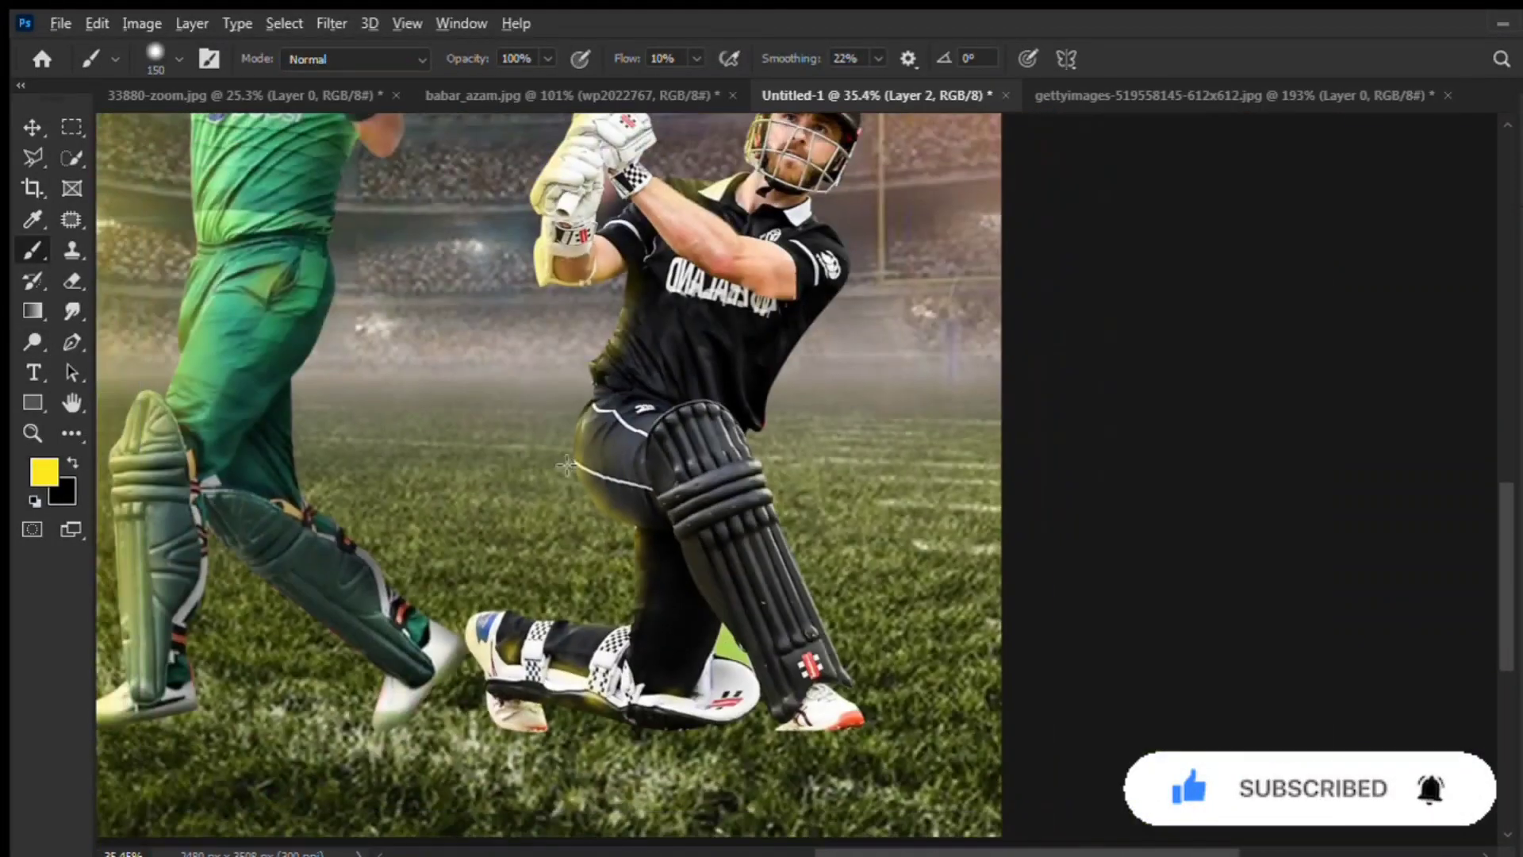
{"action": "scroll", "coordinate": [619, 405], "scroll_direction": "up", "scroll_amount": 1}
{"action": "scroll", "coordinate": [637, 389], "scroll_direction": "up", "scroll_amount": 2}
{"action": "key", "text": "bracketright"}
{"action": "key", "text": "bracketright"}
{"action": "key", "text": "bracketright"}
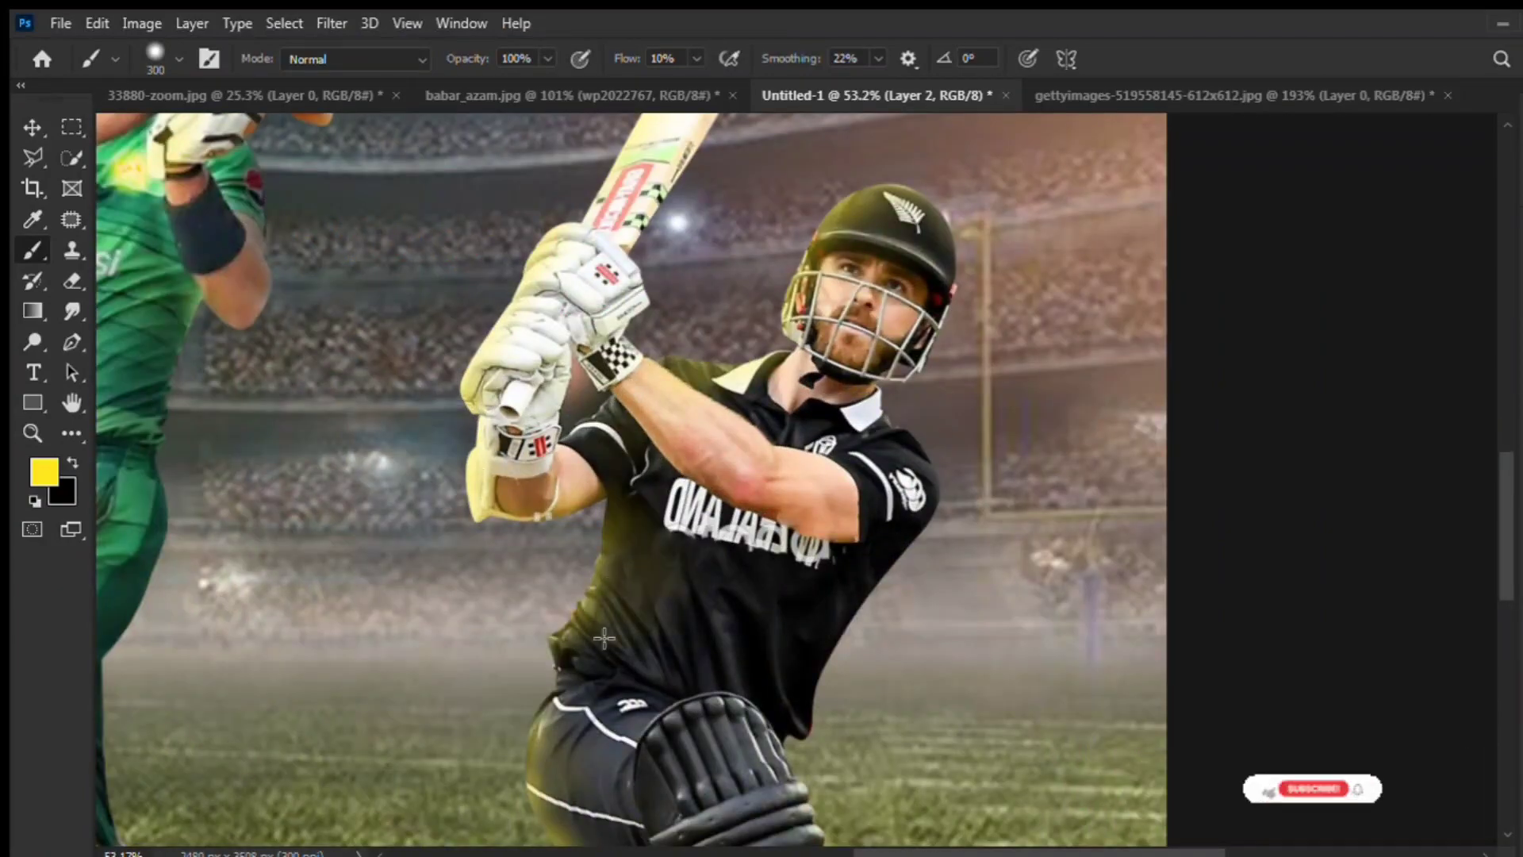
{"action": "scroll", "coordinate": [637, 389], "scroll_direction": "down", "scroll_amount": 1}
{"action": "scroll", "coordinate": [641, 317], "scroll_direction": "up", "scroll_amount": 1}
{"action": "scroll", "coordinate": [645, 223], "scroll_direction": "up", "scroll_amount": 2}
{"action": "scroll", "coordinate": [645, 223], "scroll_direction": "down", "scroll_amount": 1}
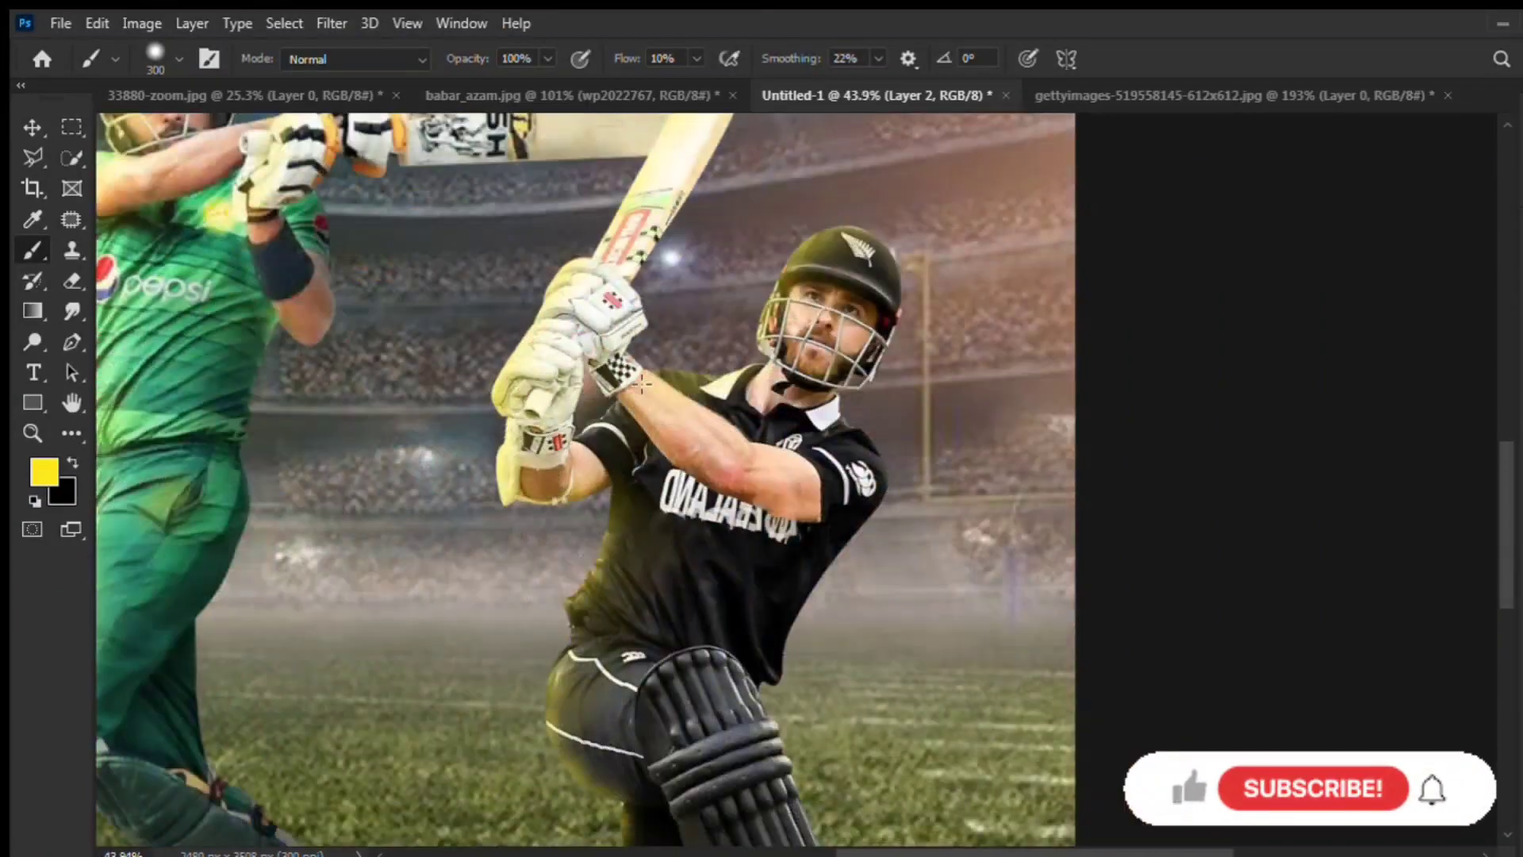
{"action": "scroll", "coordinate": [638, 221], "scroll_direction": "down", "scroll_amount": 2}
{"action": "scroll", "coordinate": [630, 218], "scroll_direction": "up", "scroll_amount": 3}
{"action": "scroll", "coordinate": [629, 216], "scroll_direction": "down", "scroll_amount": 1}
{"action": "scroll", "coordinate": [628, 217], "scroll_direction": "up", "scroll_amount": 4}
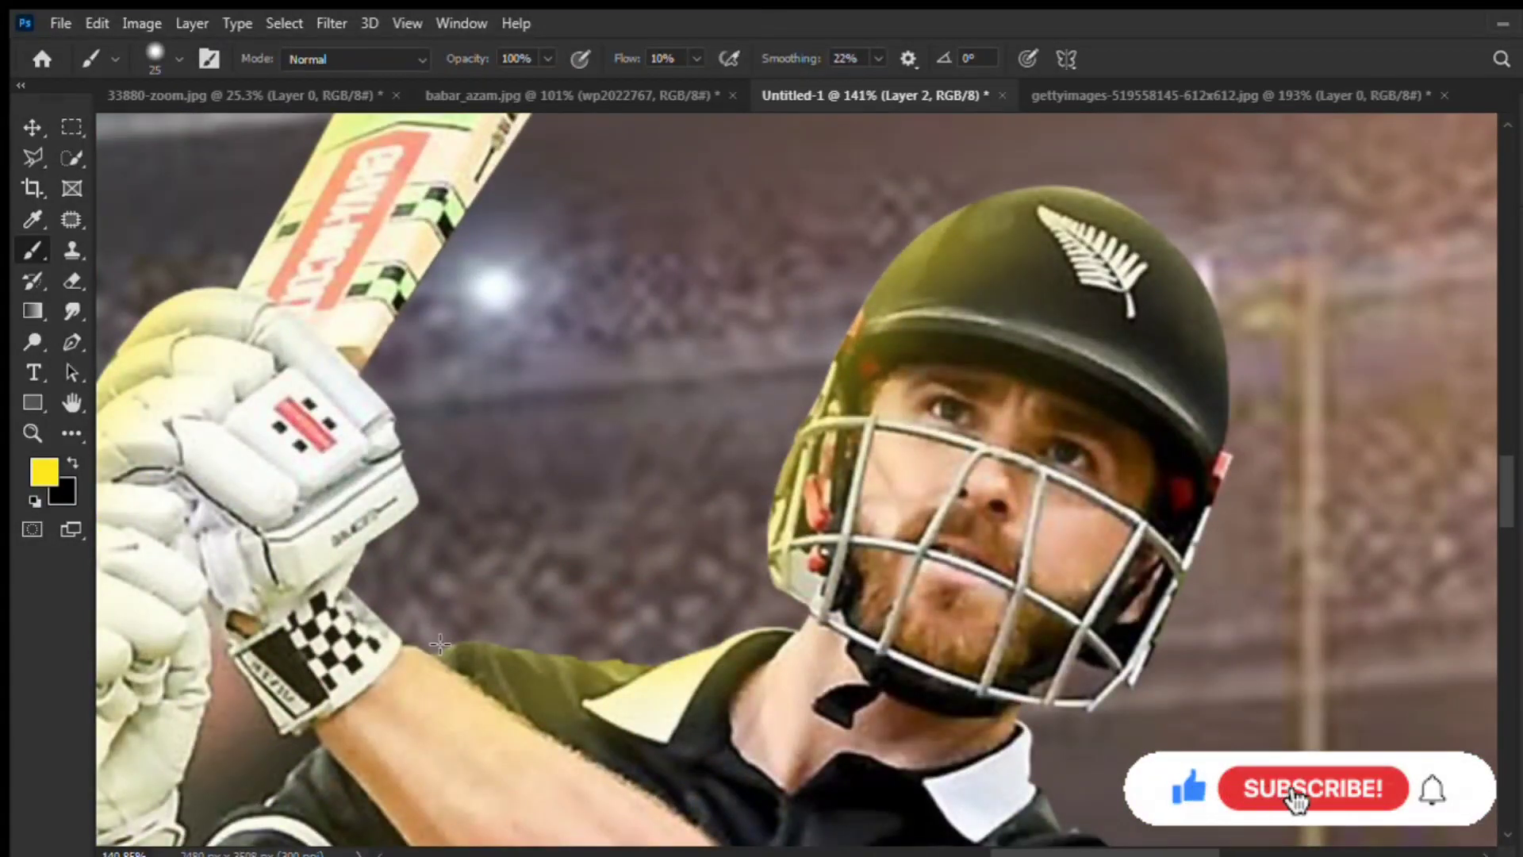
{"action": "scroll", "coordinate": [535, 644], "scroll_direction": "down", "scroll_amount": 4}
{"action": "scroll", "coordinate": [571, 492], "scroll_direction": "up", "scroll_amount": 2}
{"action": "scroll", "coordinate": [598, 390], "scroll_direction": "up", "scroll_amount": 5}
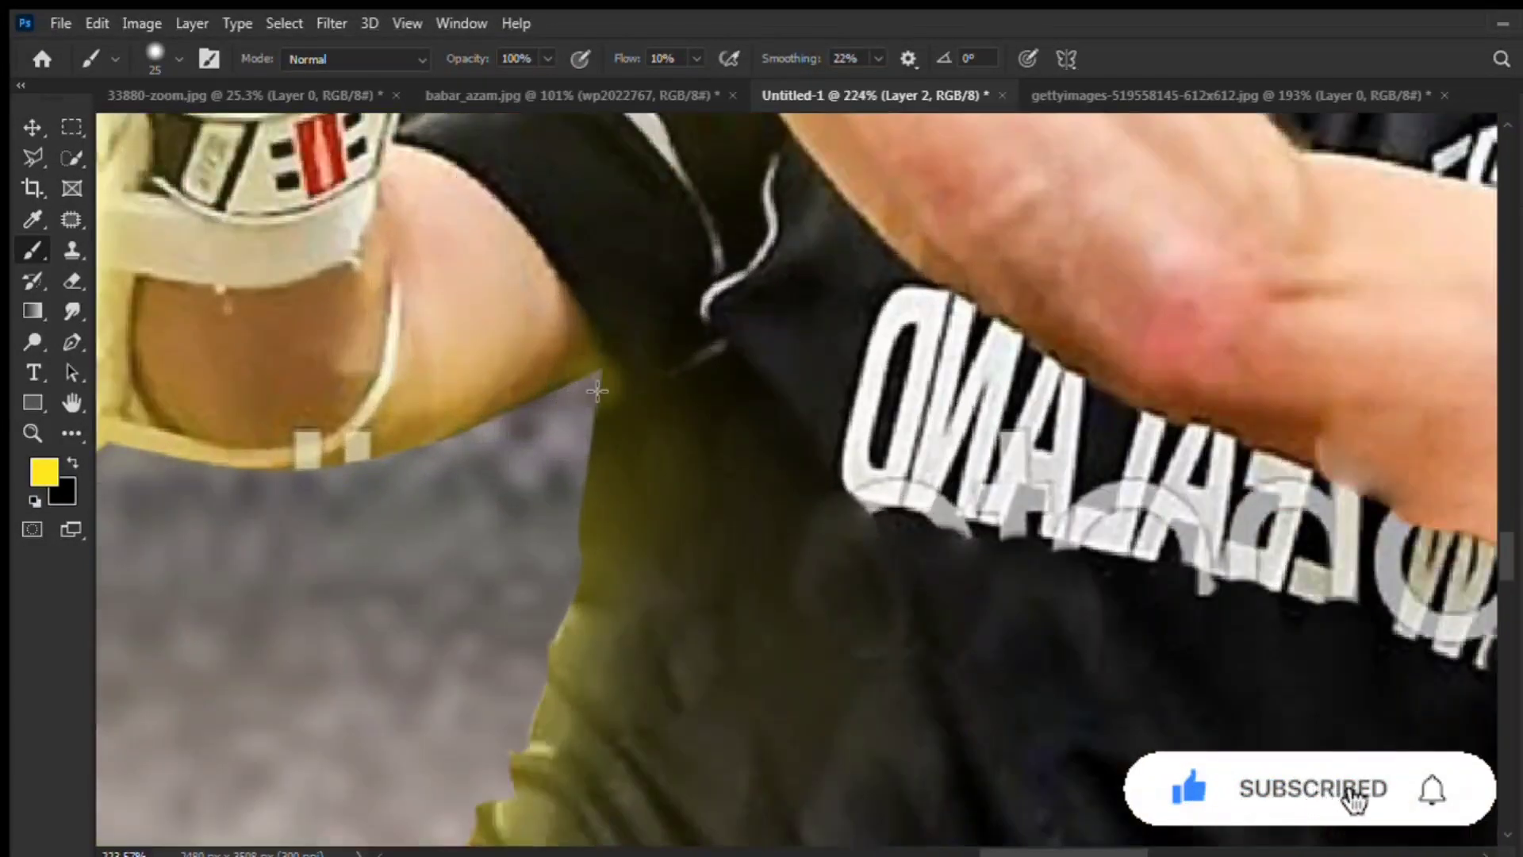
{"action": "scroll", "coordinate": [523, 708], "scroll_direction": "down", "scroll_amount": 2}
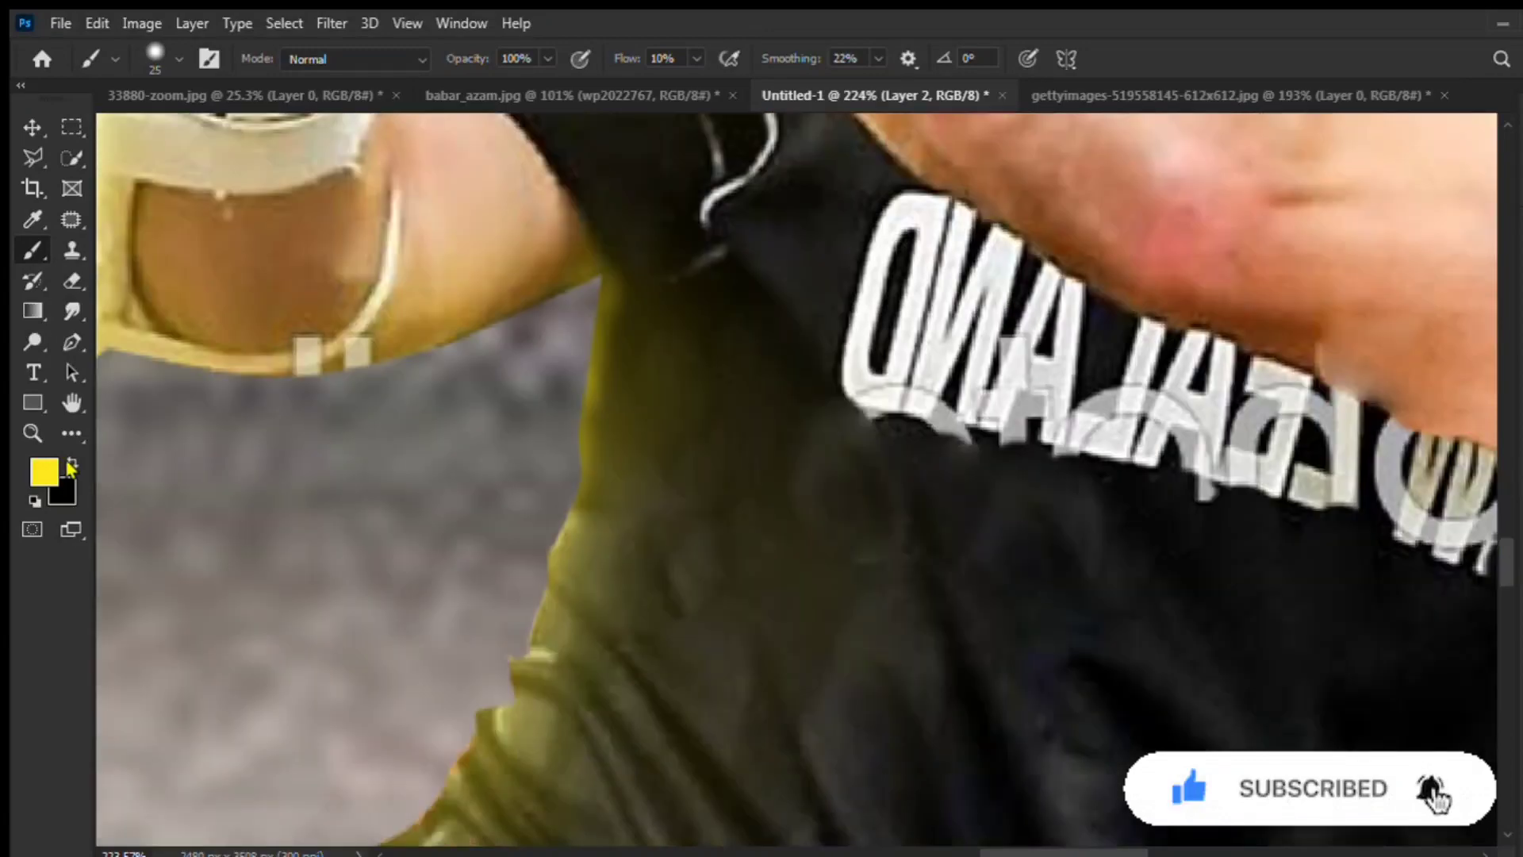
Enlarge the brush and raise its flow to 13%.
{"action": "scroll", "coordinate": [468, 441], "scroll_direction": "down", "scroll_amount": 5}
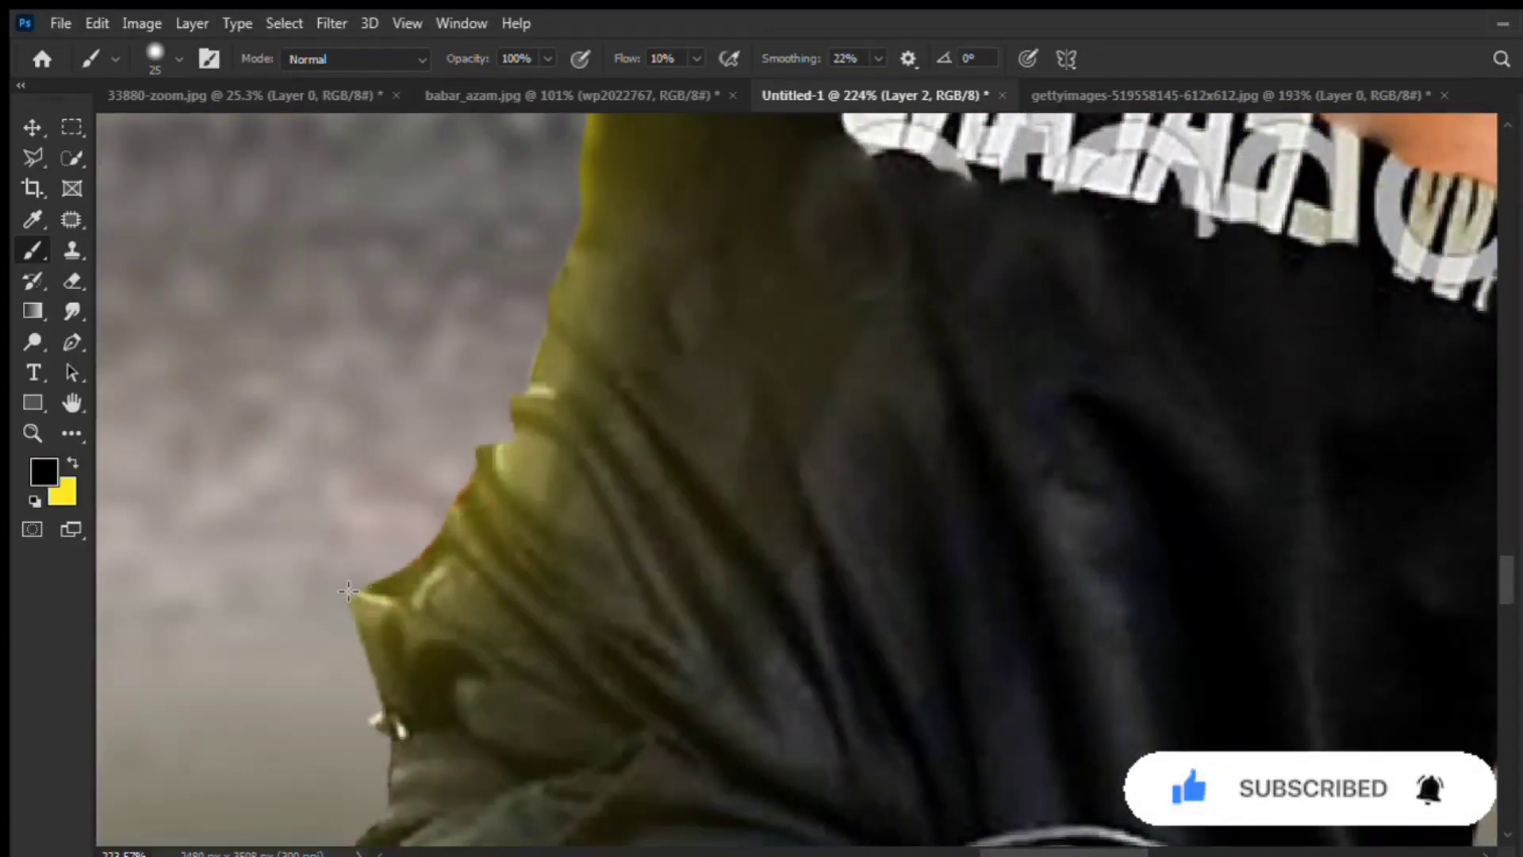
{"action": "scroll", "coordinate": [362, 627], "scroll_direction": "down", "scroll_amount": 3}
{"action": "scroll", "coordinate": [444, 555], "scroll_direction": "up", "scroll_amount": 2}
{"action": "scroll", "coordinate": [492, 516], "scroll_direction": "down", "scroll_amount": 3}
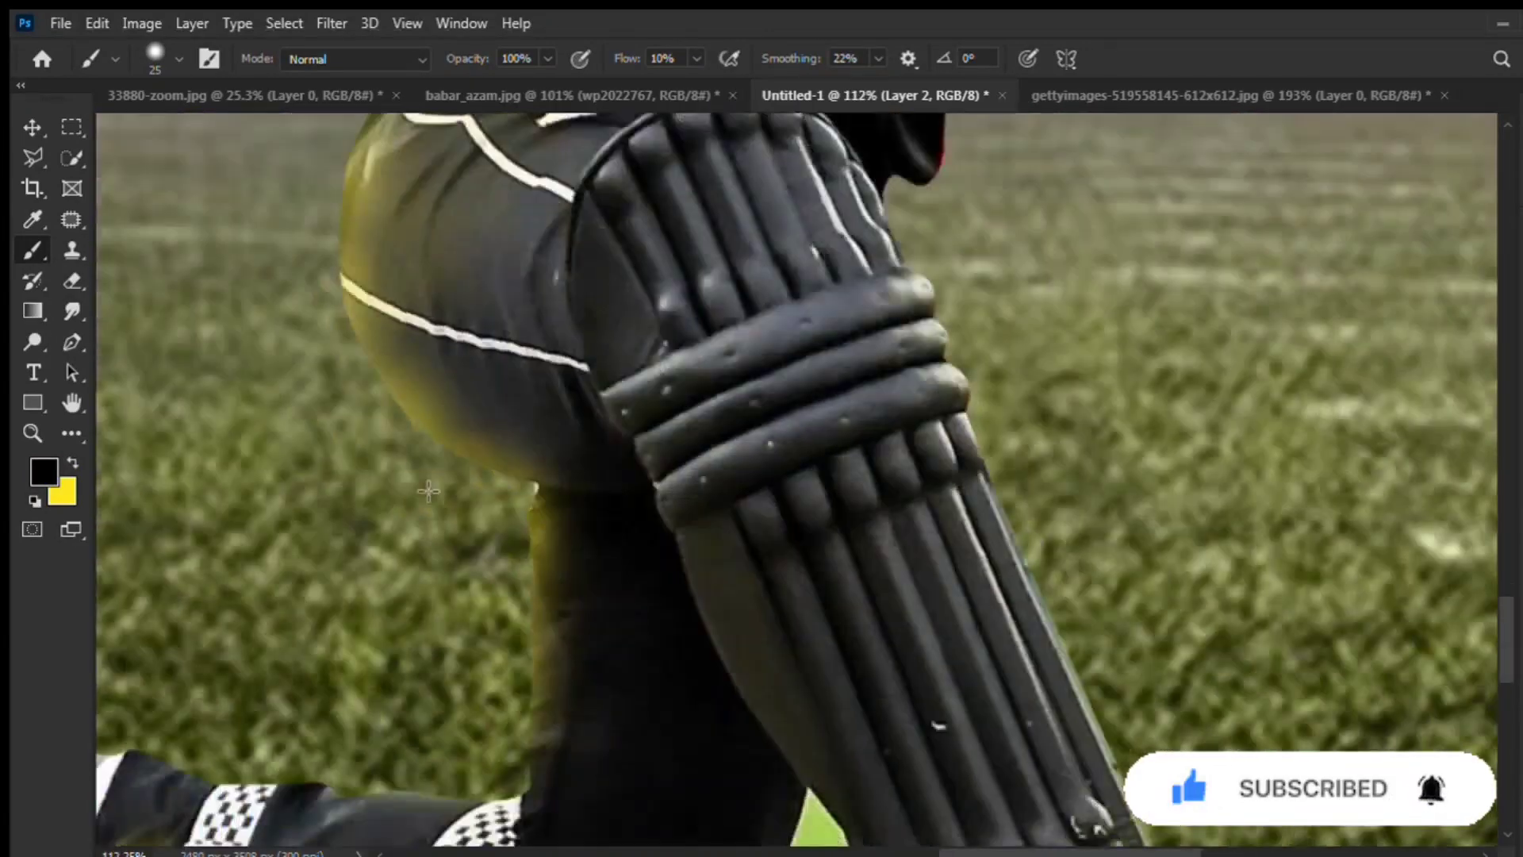
{"action": "scroll", "coordinate": [547, 464], "scroll_direction": "up", "scroll_amount": 4}
{"action": "scroll", "coordinate": [531, 523], "scroll_direction": "down", "scroll_amount": 5}
{"action": "scroll", "coordinate": [617, 573], "scroll_direction": "down", "scroll_amount": 3}
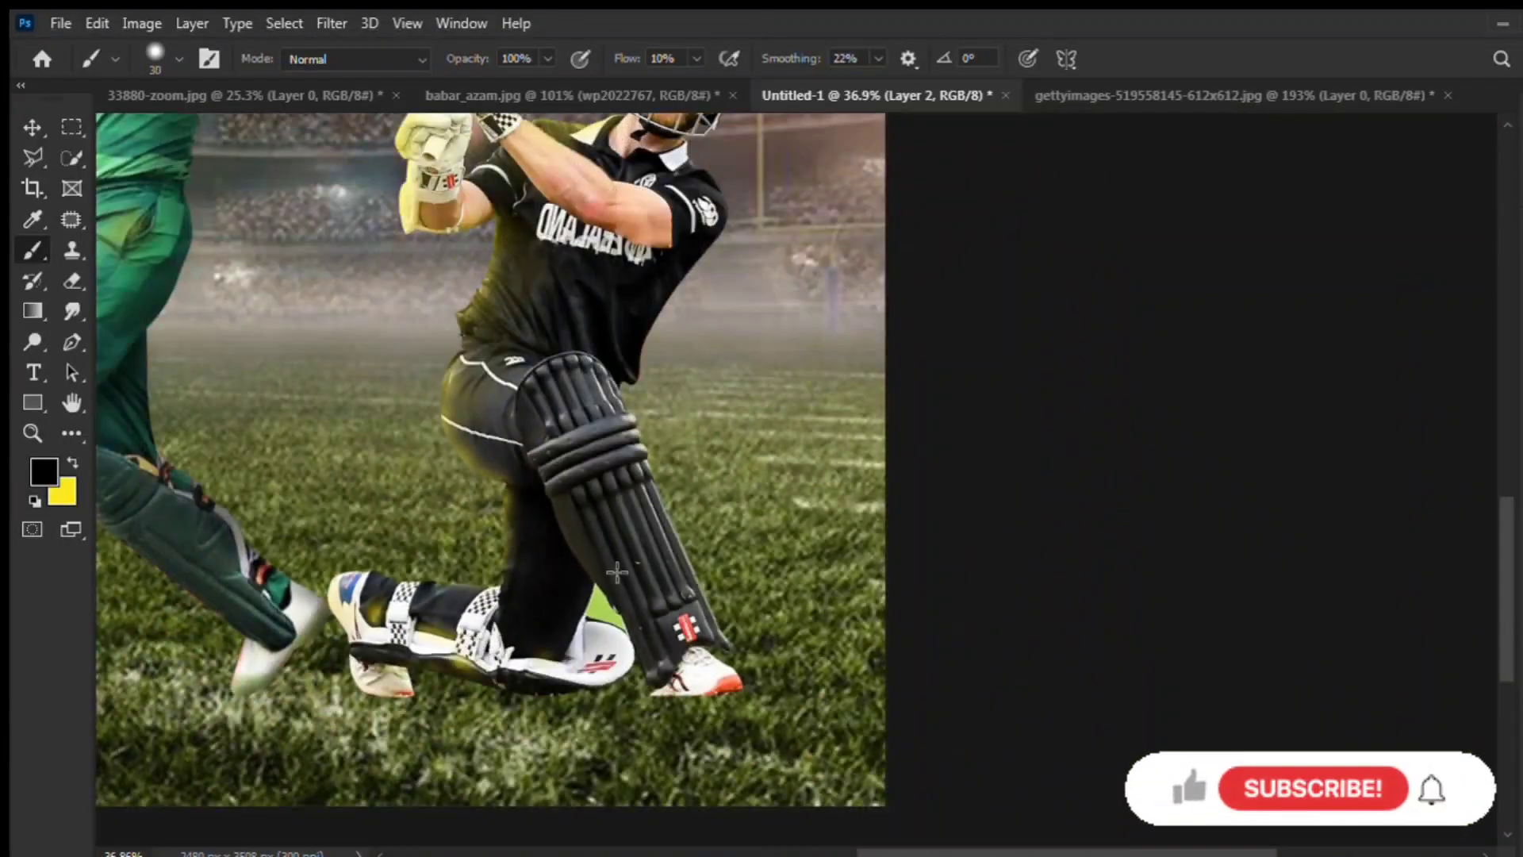
{"action": "scroll", "coordinate": [678, 555], "scroll_direction": "up", "scroll_amount": 2}
{"action": "key", "text": "bracketright"}
{"action": "key", "text": "bracketright"}
{"action": "key", "text": "bracketright"}
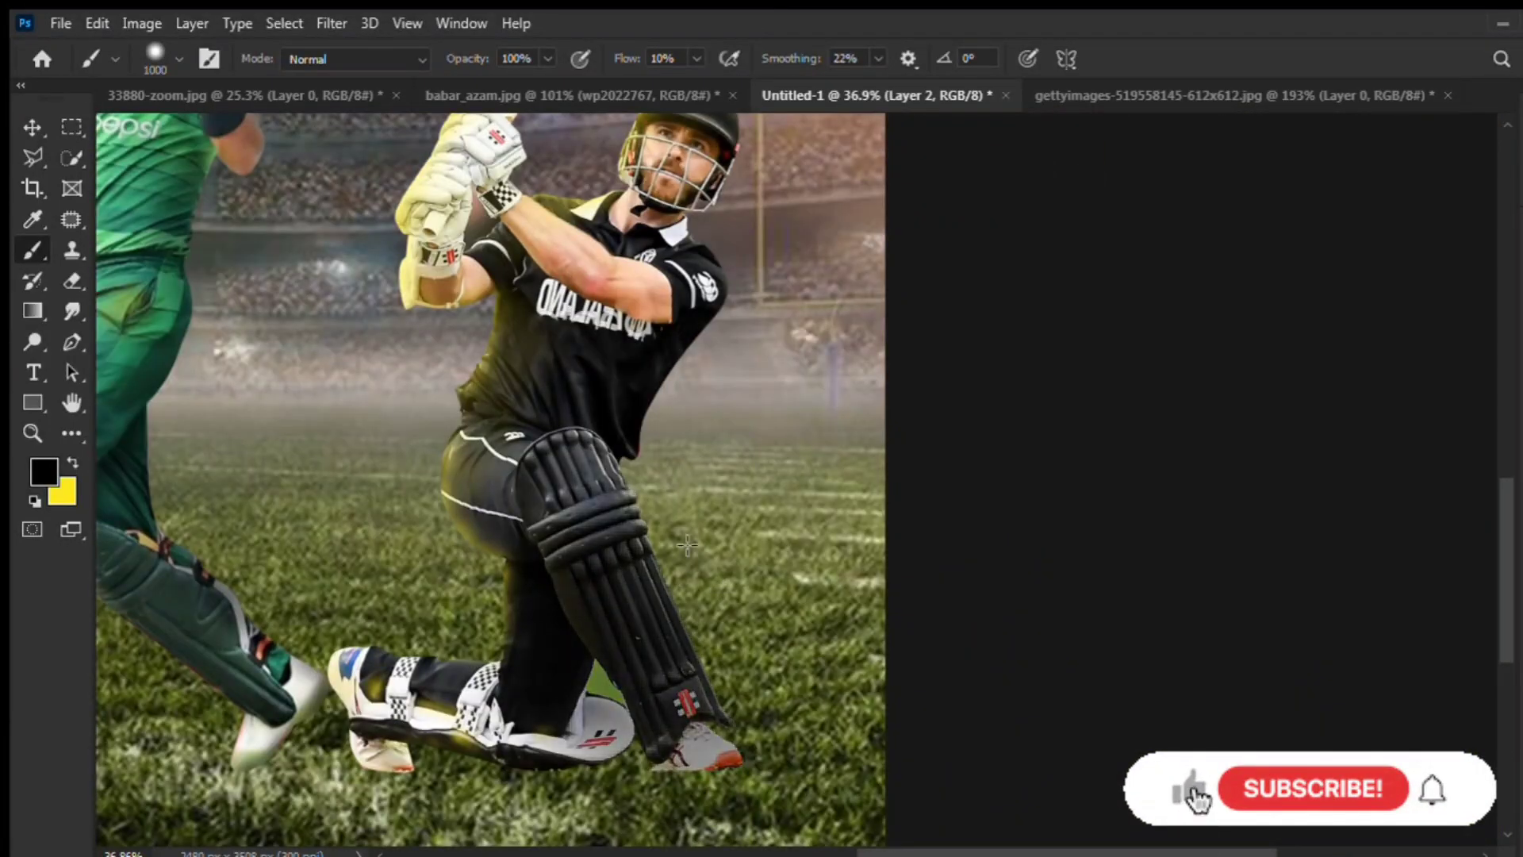
{"action": "scroll", "coordinate": [668, 68], "scroll_direction": "up", "scroll_amount": 1}
{"action": "left_click", "coordinate": [674, 59]}
{"action": "scroll", "coordinate": [686, 62], "scroll_direction": "up", "scroll_amount": 3}
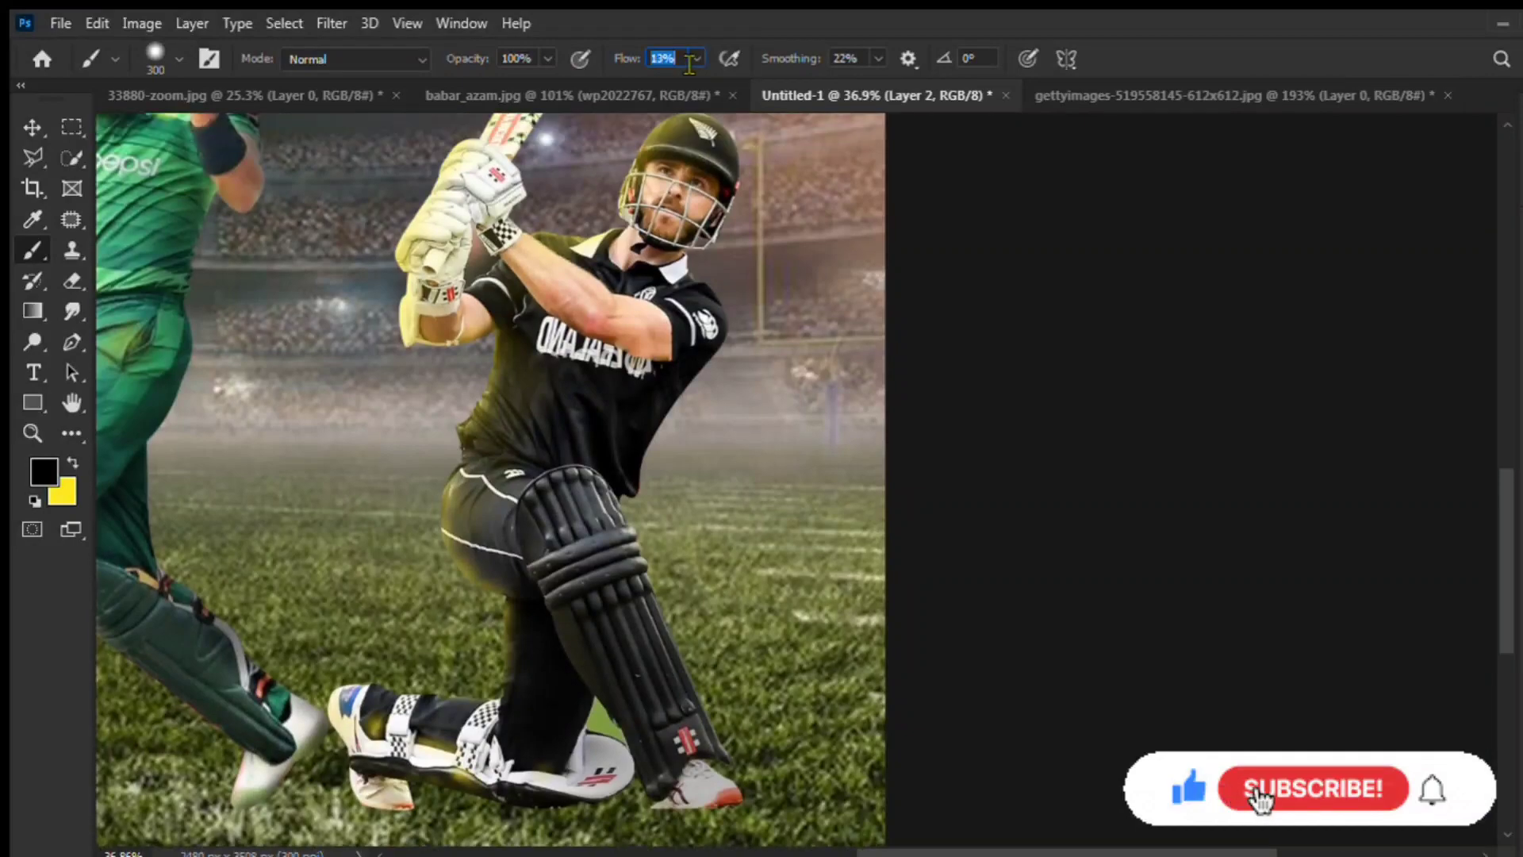
{"action": "scroll", "coordinate": [731, 734], "scroll_direction": "up", "scroll_amount": 2}
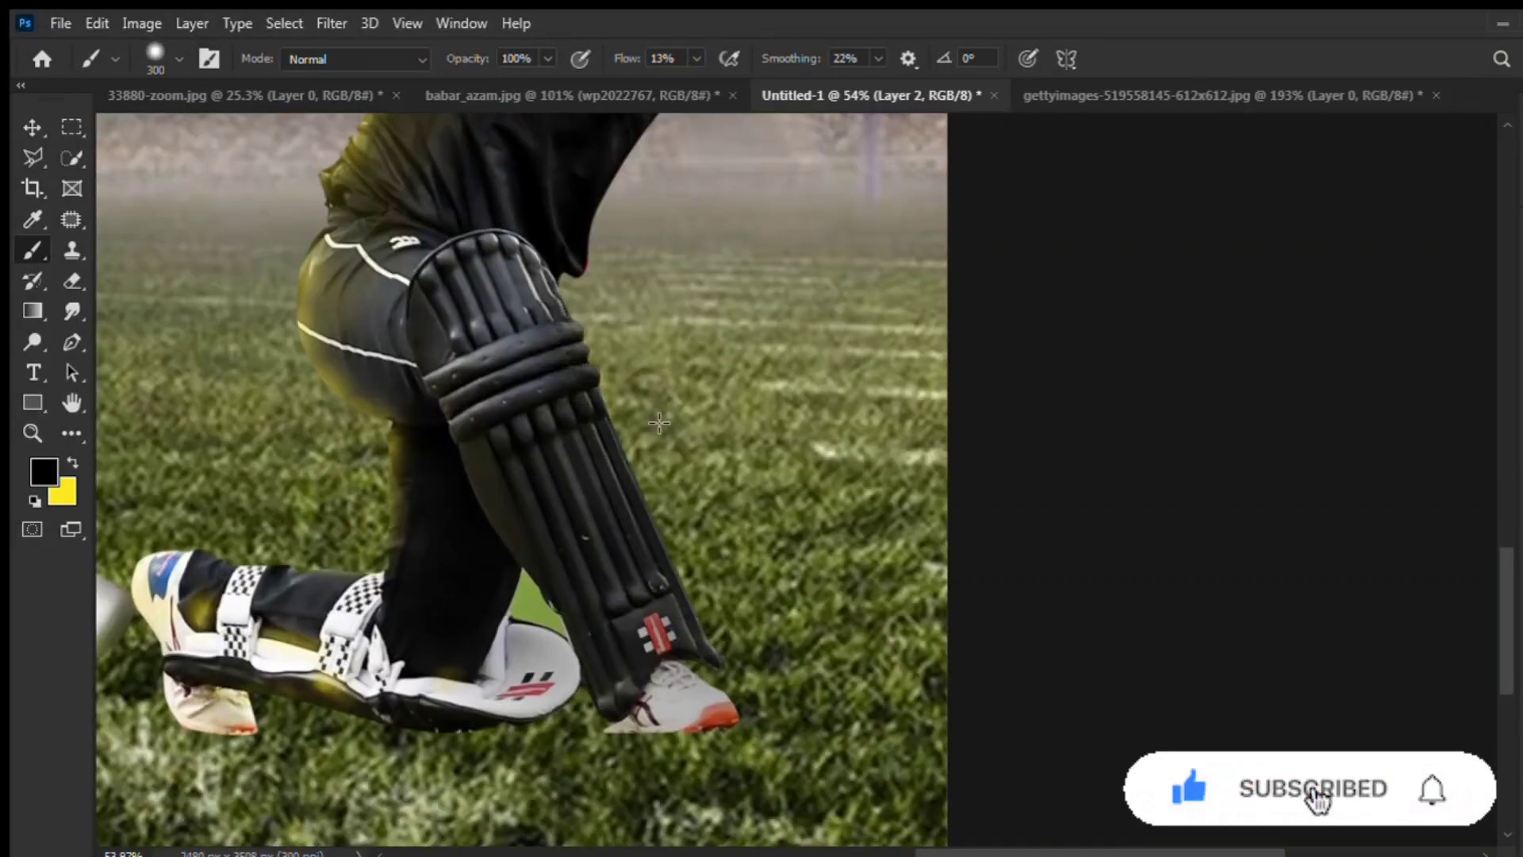
{"action": "scroll", "coordinate": [594, 462], "scroll_direction": "up", "scroll_amount": 5}
{"action": "scroll", "coordinate": [644, 443], "scroll_direction": "up", "scroll_amount": 2}
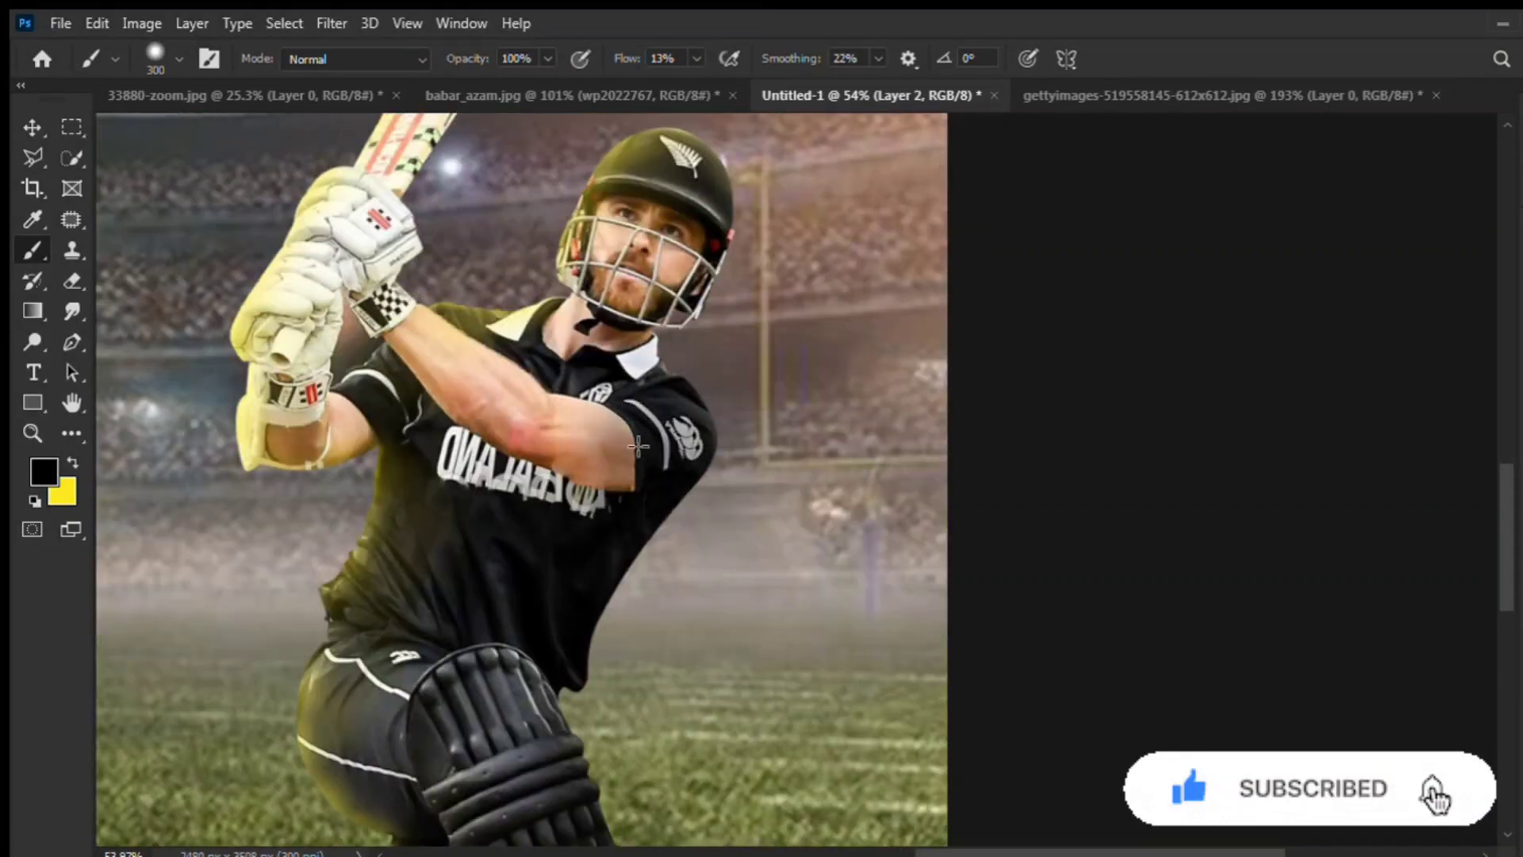
Darken the knee pad with a soft, smaller black brush stroke.
{"action": "scroll", "coordinate": [682, 444], "scroll_direction": "up", "scroll_amount": 2}
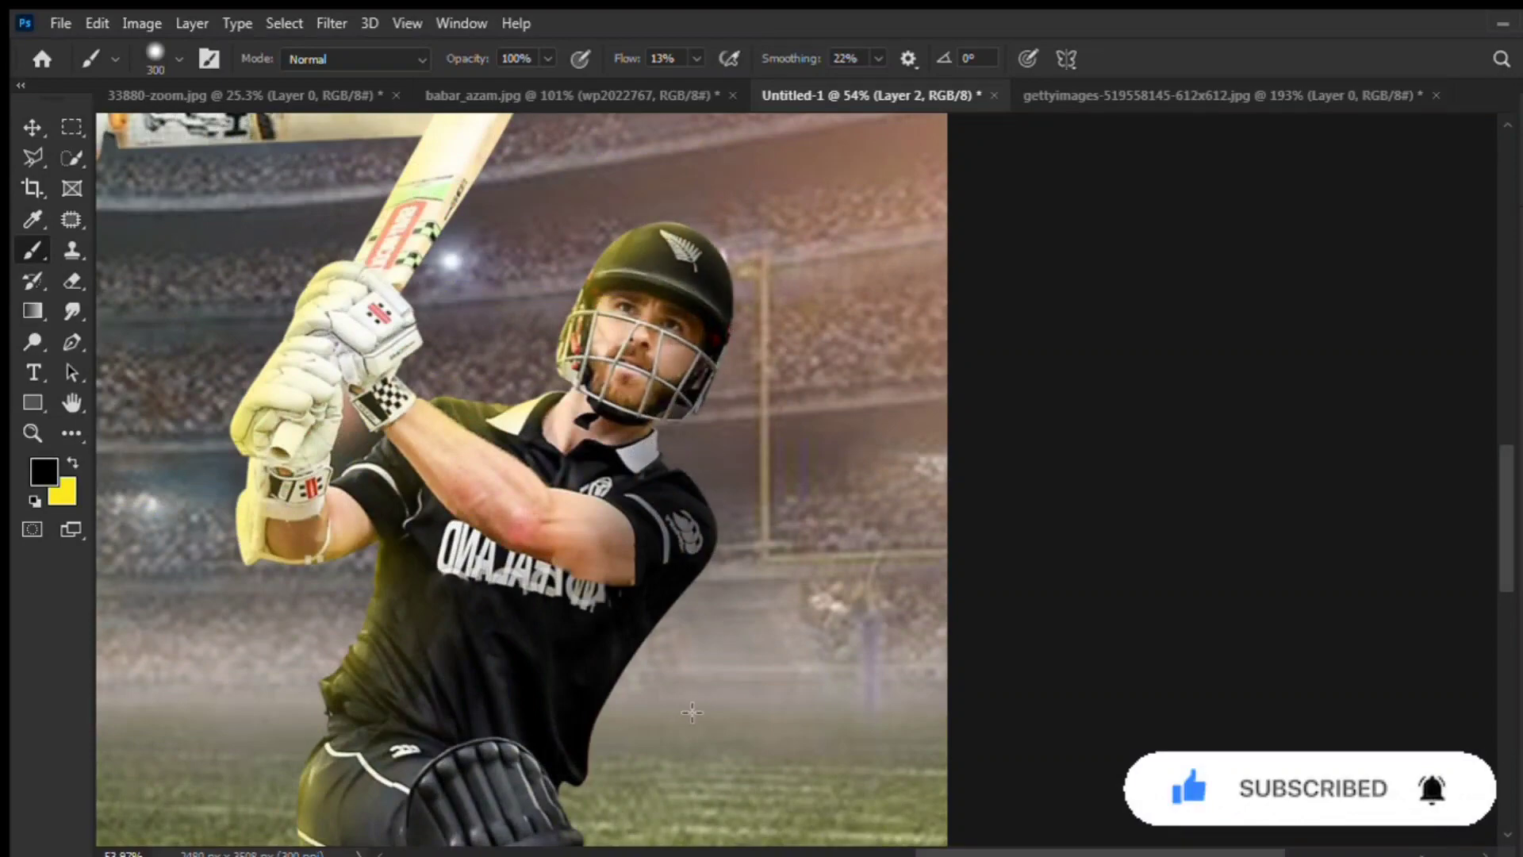
{"action": "scroll", "coordinate": [691, 713], "scroll_direction": "down", "scroll_amount": 3}
{"action": "scroll", "coordinate": [661, 565], "scroll_direction": "up", "scroll_amount": 3}
{"action": "scroll", "coordinate": [662, 564], "scroll_direction": "down", "scroll_amount": 1}
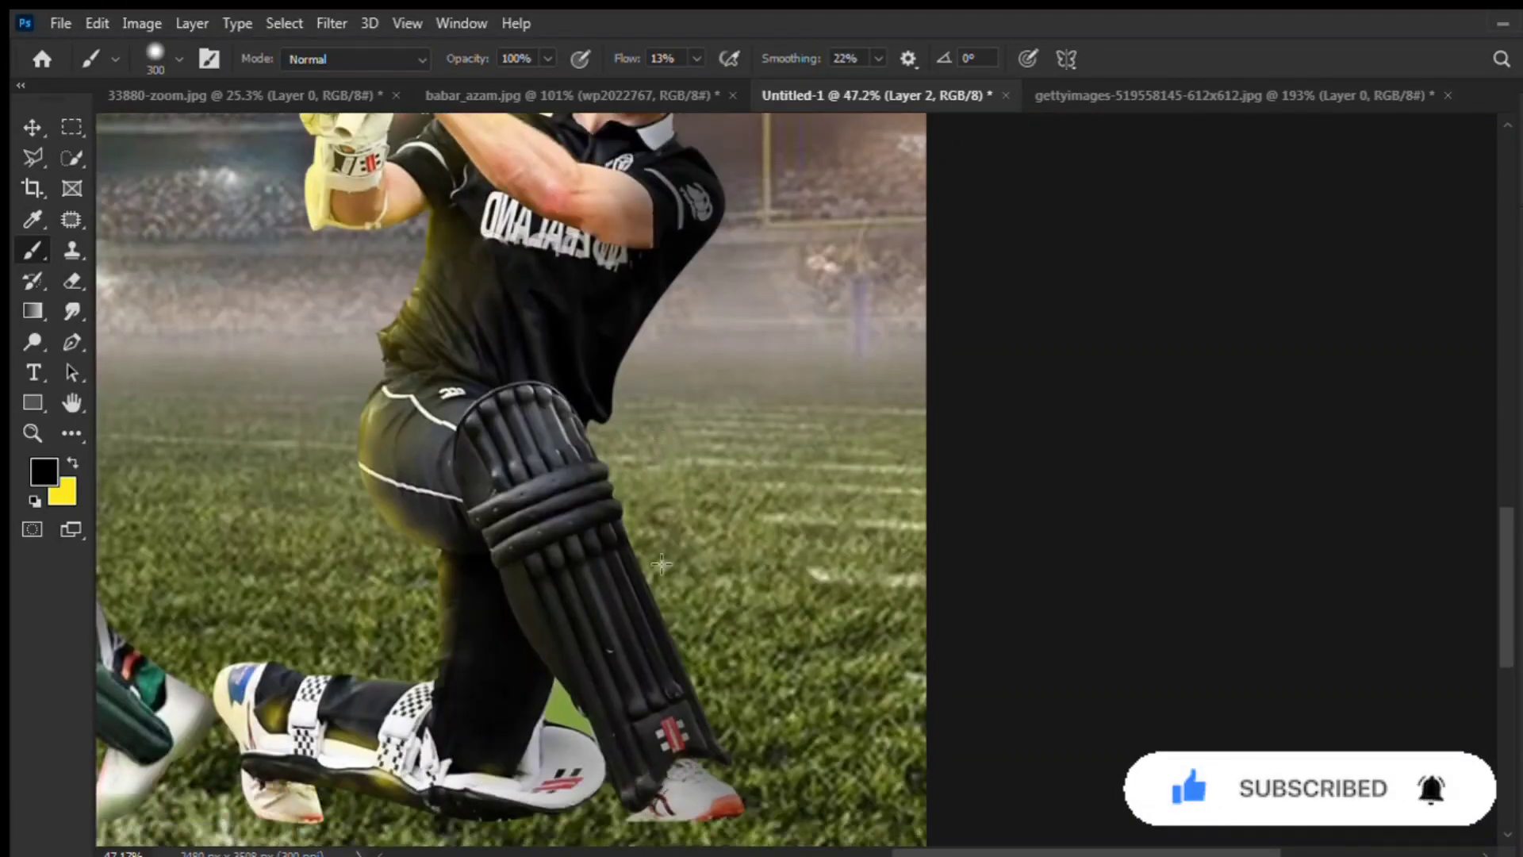
{"action": "key", "text": "bracketleft"}
{"action": "key", "text": "bracketleft"}
{"action": "key", "text": "bracketleft"}
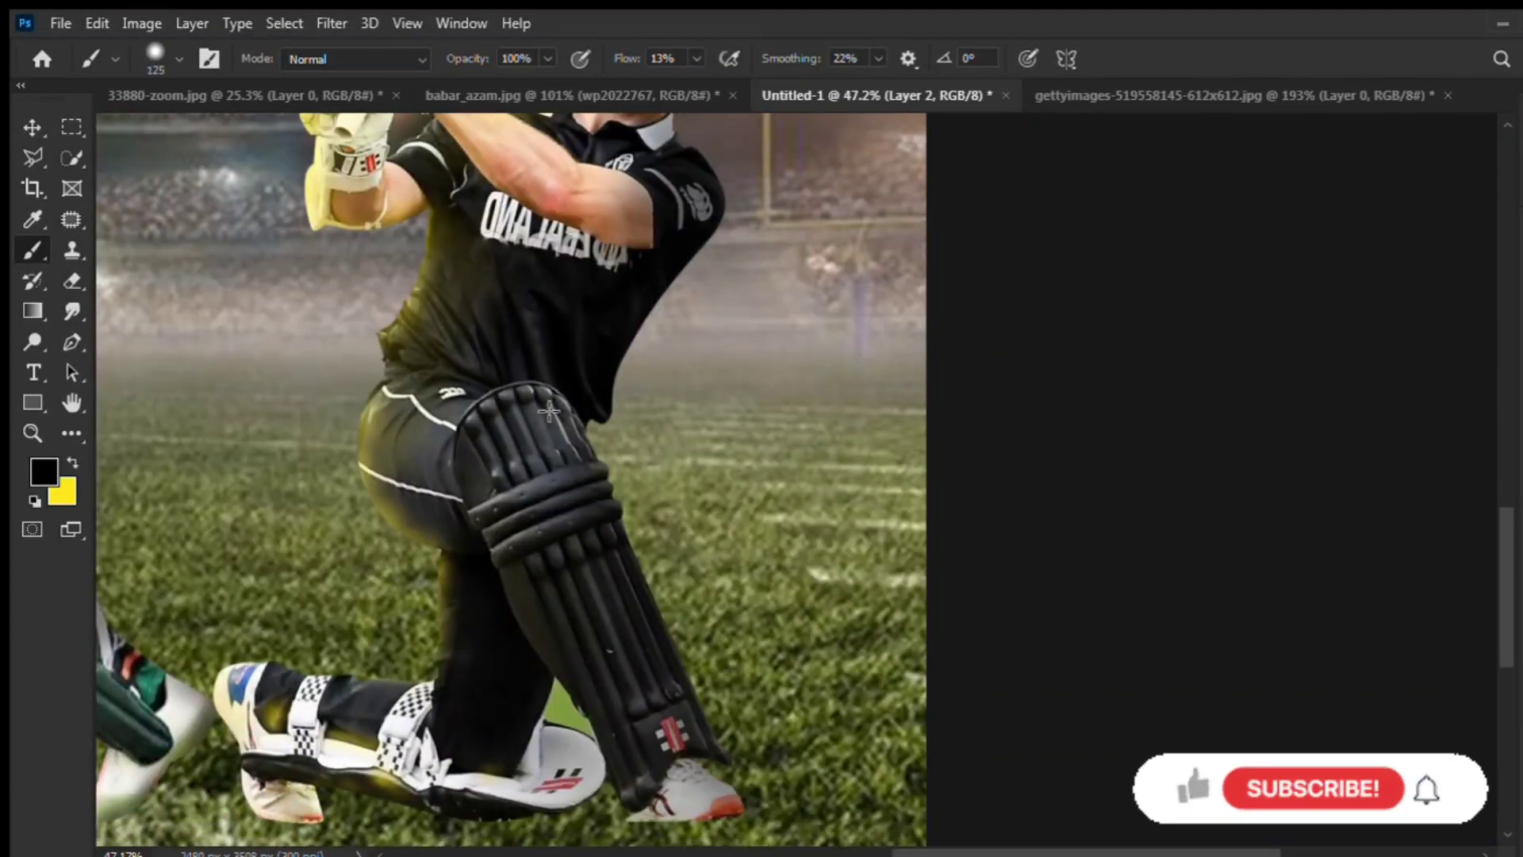
{"action": "left_click_drag", "start_coordinate": [549, 410], "coordinate": [579, 465]}
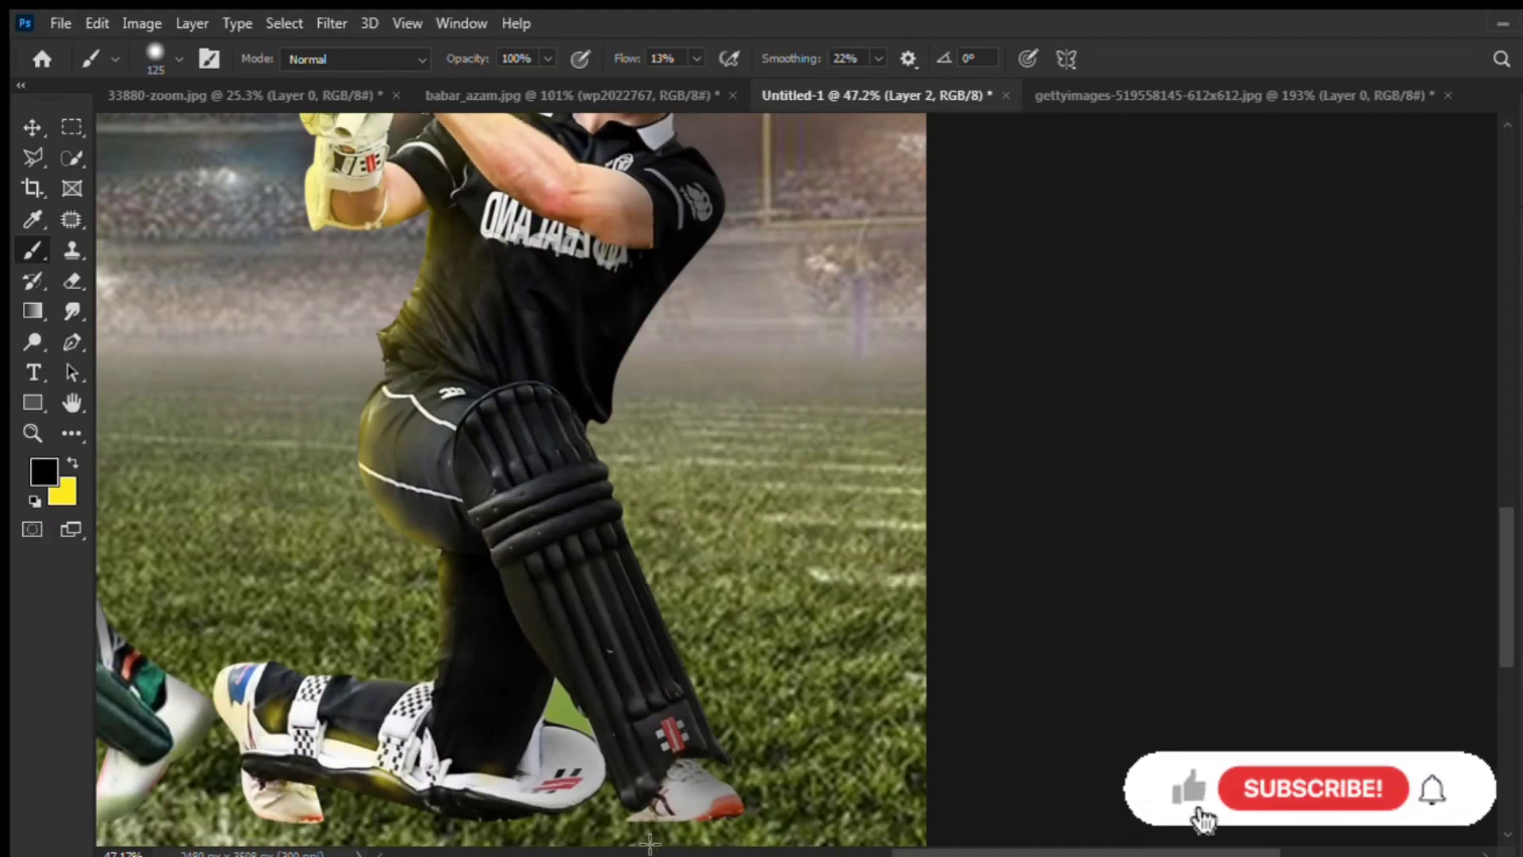
{"action": "scroll", "coordinate": [376, 647], "scroll_direction": "up", "scroll_amount": 5}
{"action": "key", "text": "bracketleft"}
{"action": "key", "text": "bracketleft"}
{"action": "key", "text": "bracketleft"}
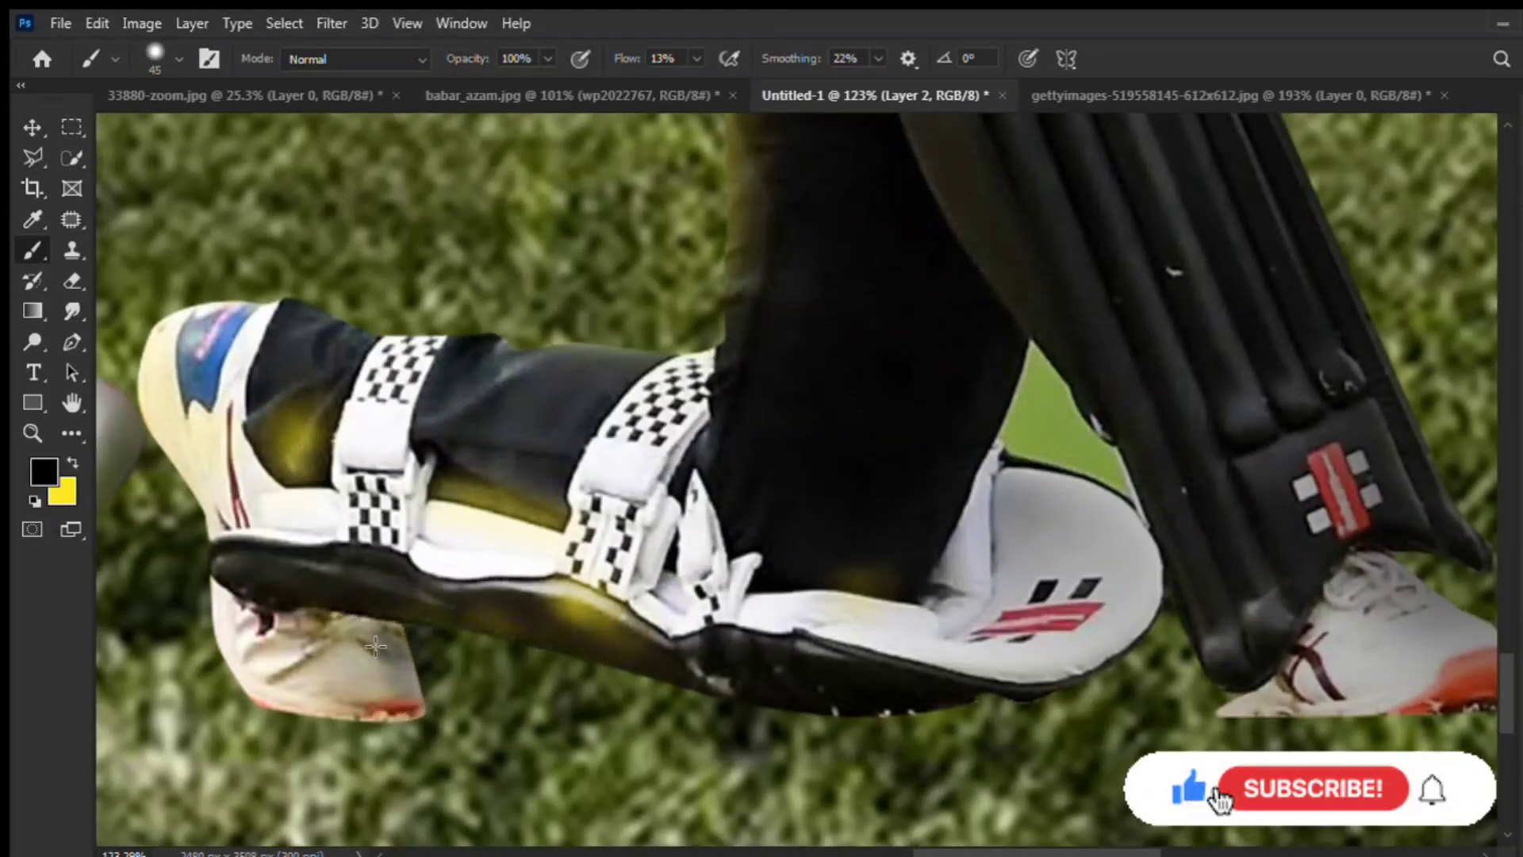
{"action": "scroll", "coordinate": [376, 647], "scroll_direction": "down", "scroll_amount": 5}
{"action": "scroll", "coordinate": [1043, 608], "scroll_direction": "up", "scroll_amount": 3}
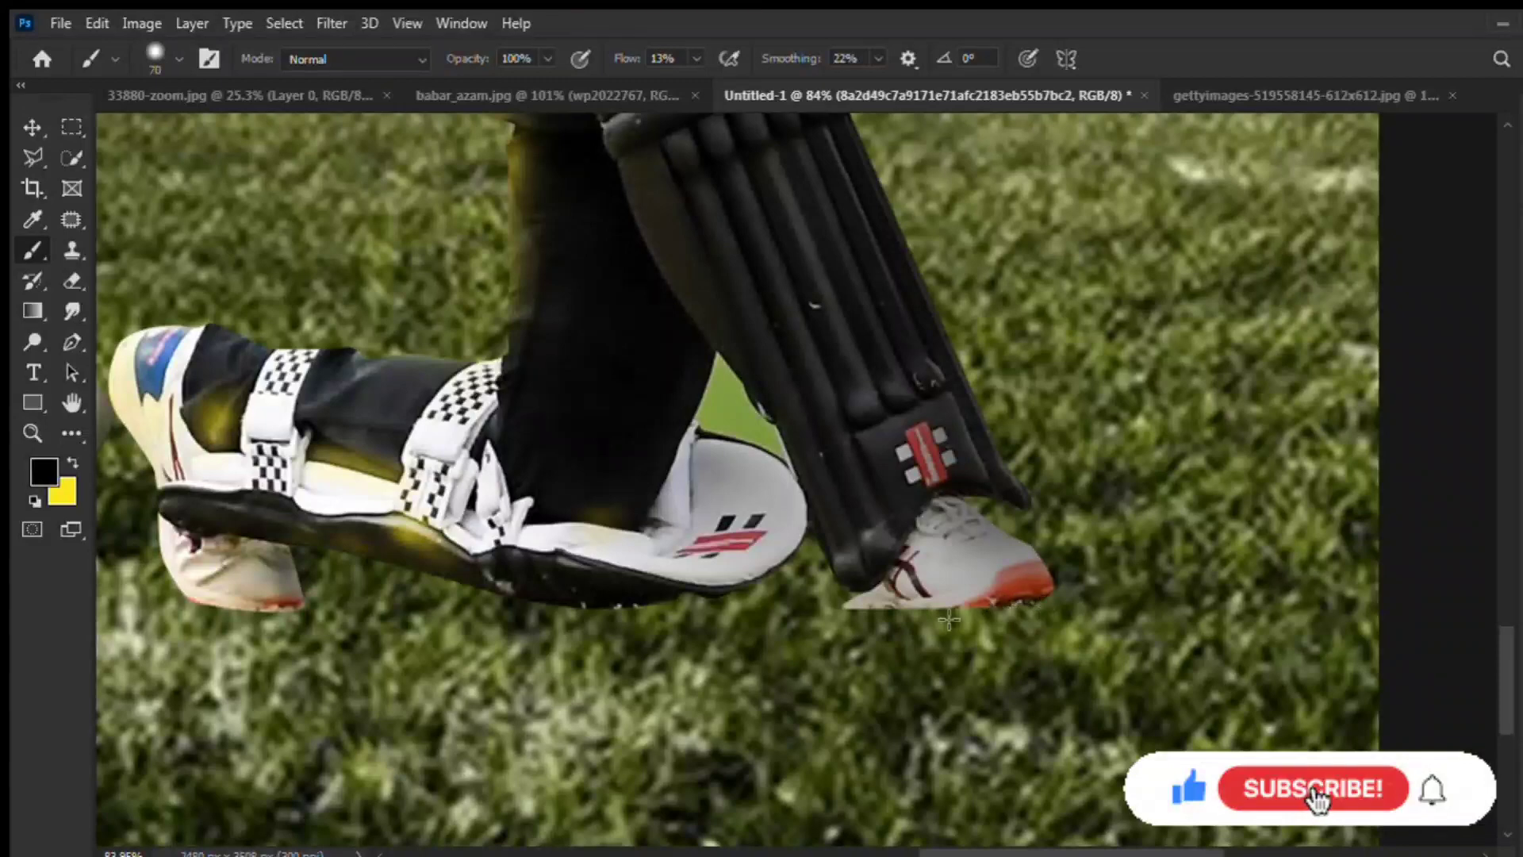
Shade the grass under one shoe darker and set the brush flow to 20%.
{"action": "left_click_drag", "start_coordinate": [950, 619], "coordinate": [1042, 606]}
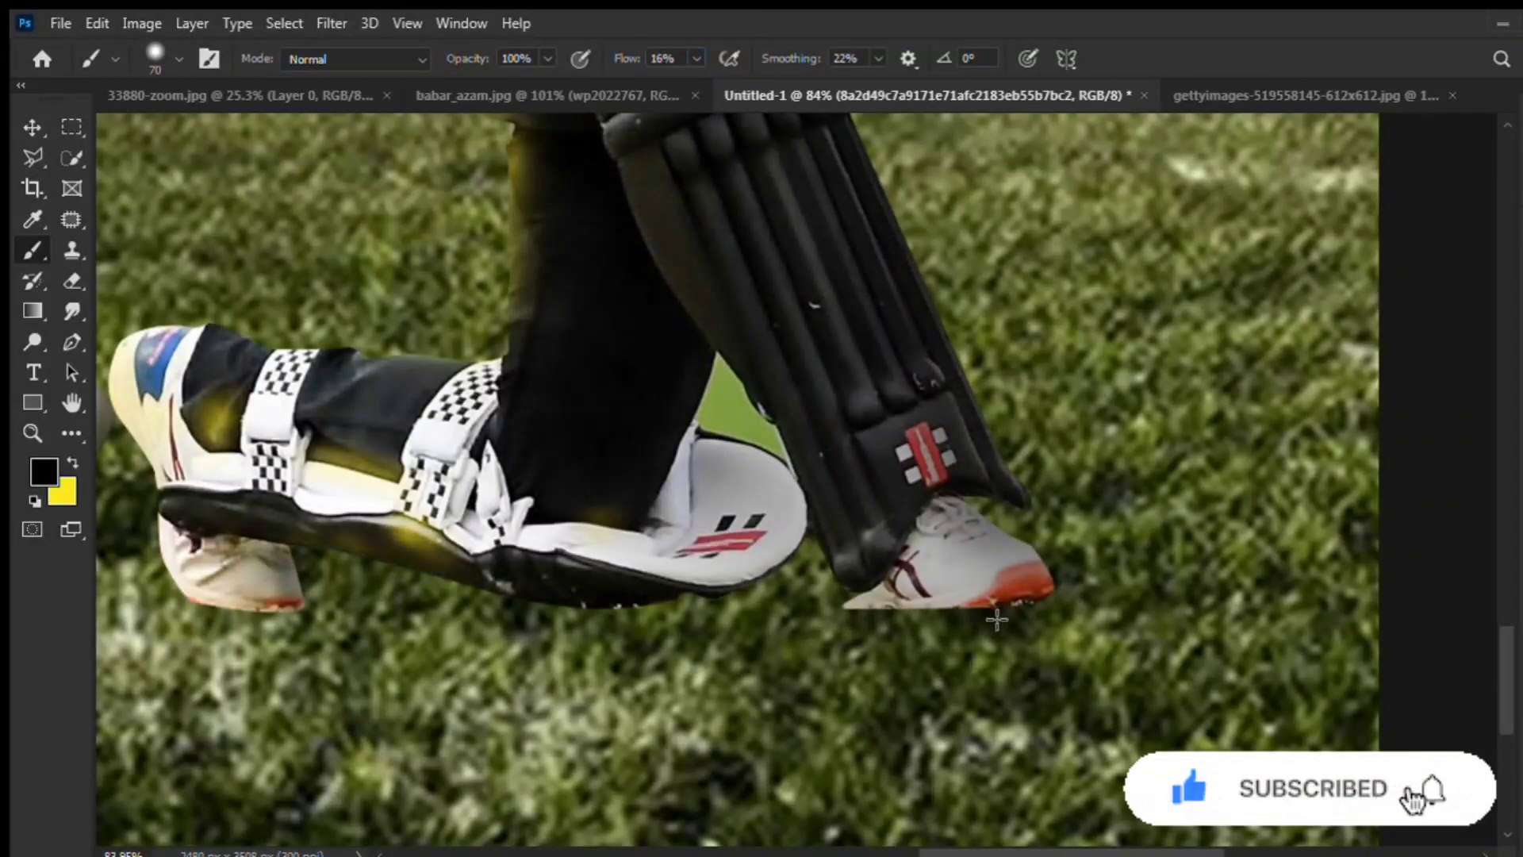
{"action": "scroll", "coordinate": [896, 569], "scroll_direction": "down", "scroll_amount": 2}
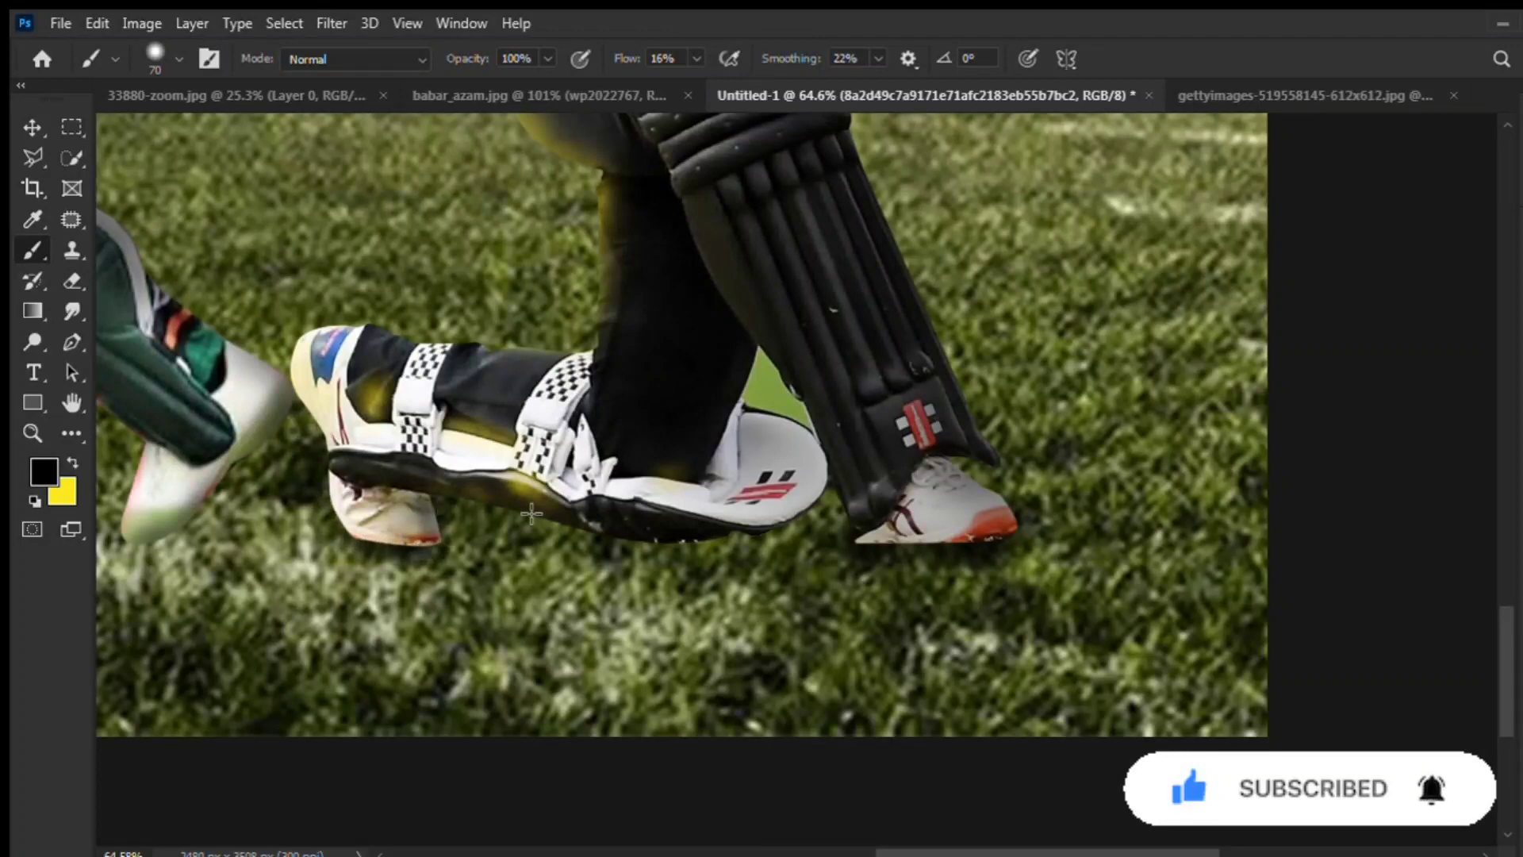
{"action": "left_click", "coordinate": [684, 57]}
{"action": "type", "text": "20"}
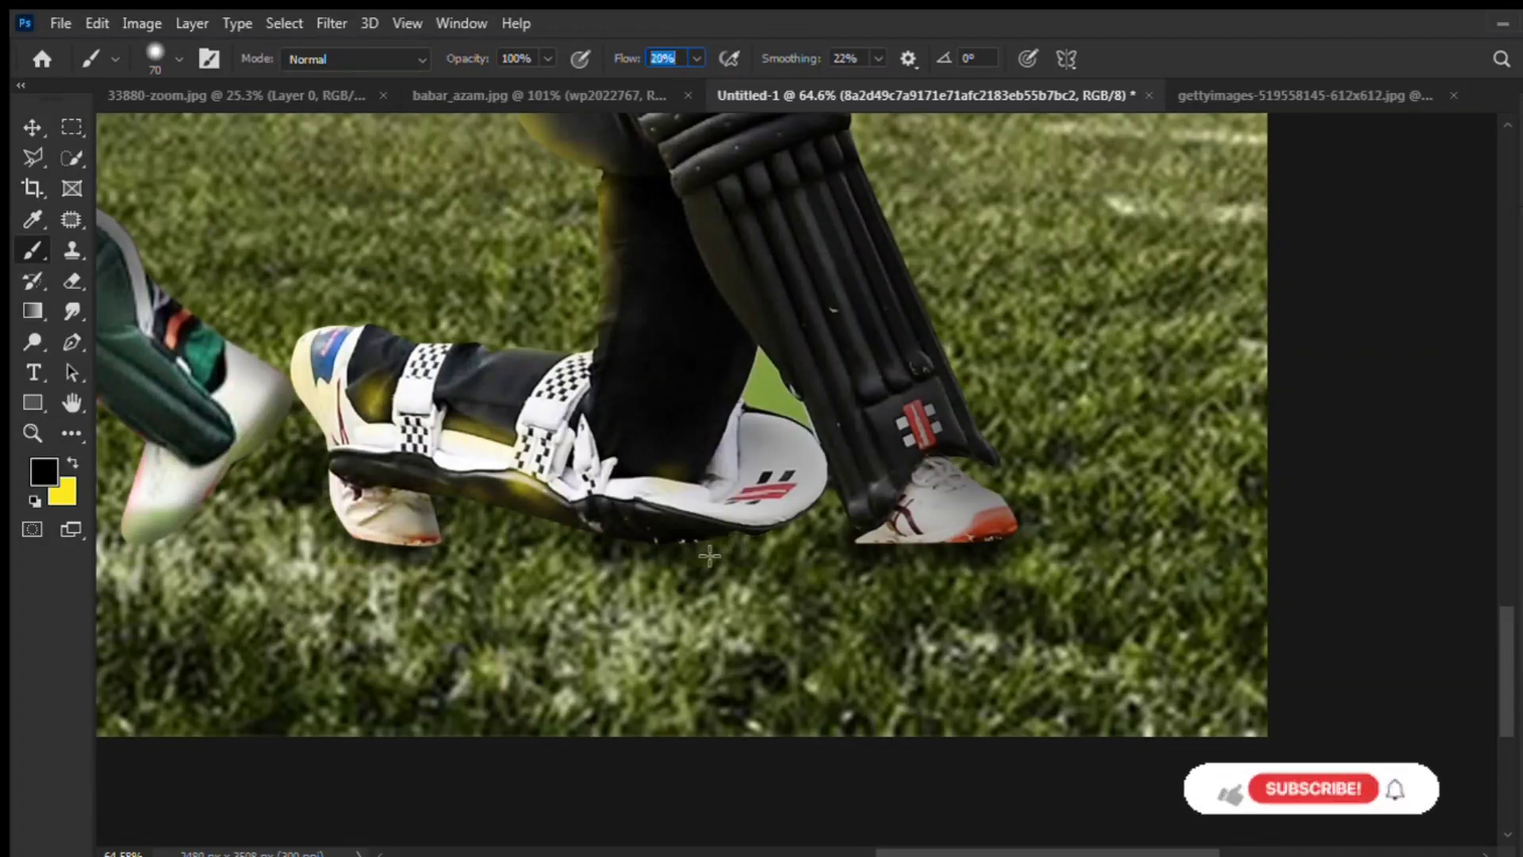
{"action": "key", "text": "Return"}
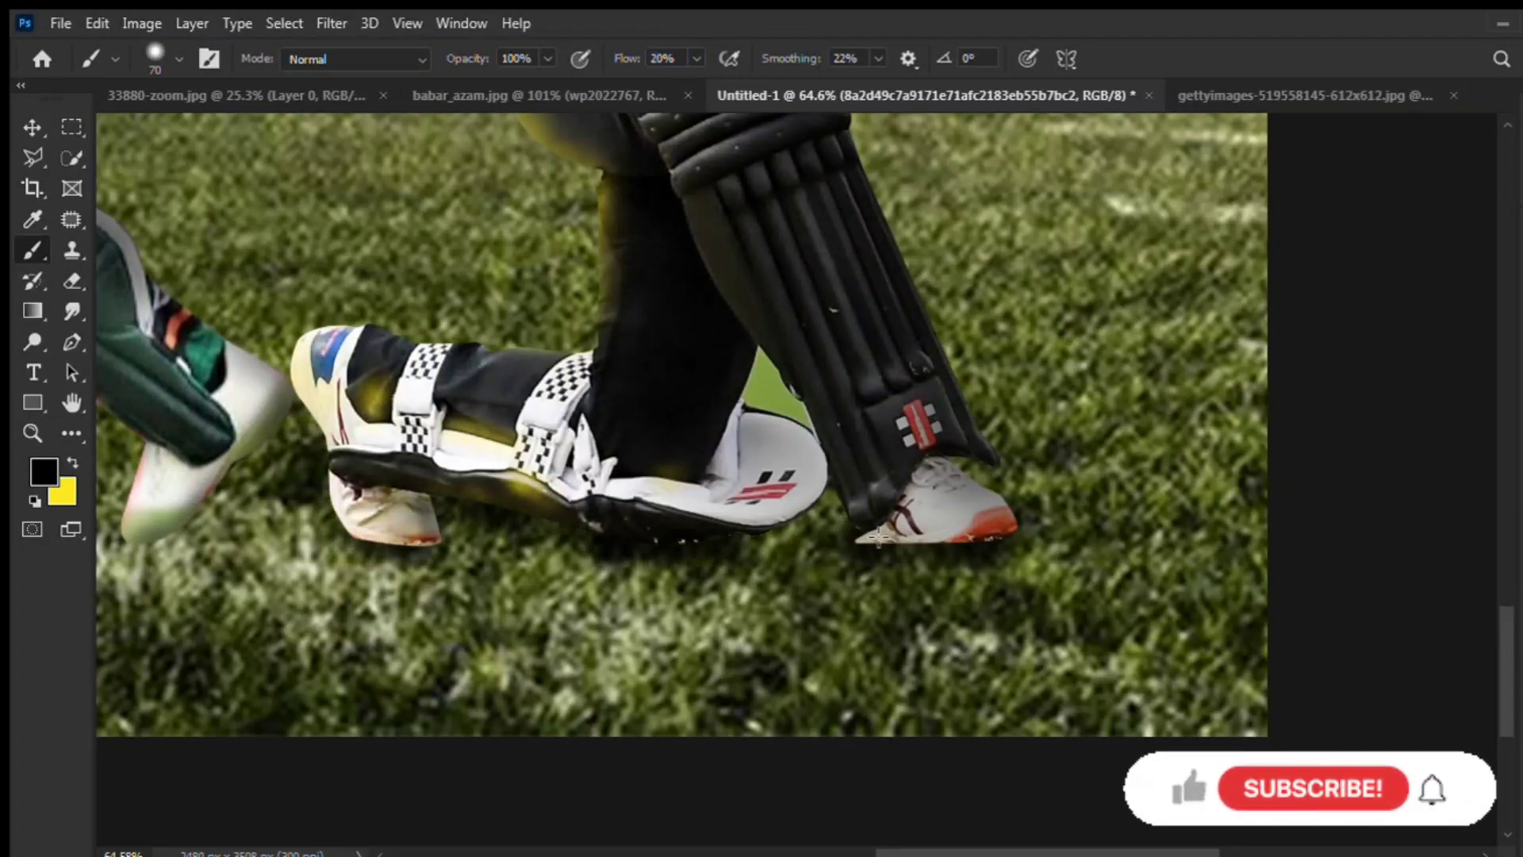
Paint a soft shadow on the grass beside the other shoe.
{"action": "scroll", "coordinate": [833, 587], "scroll_direction": "down", "scroll_amount": 5}
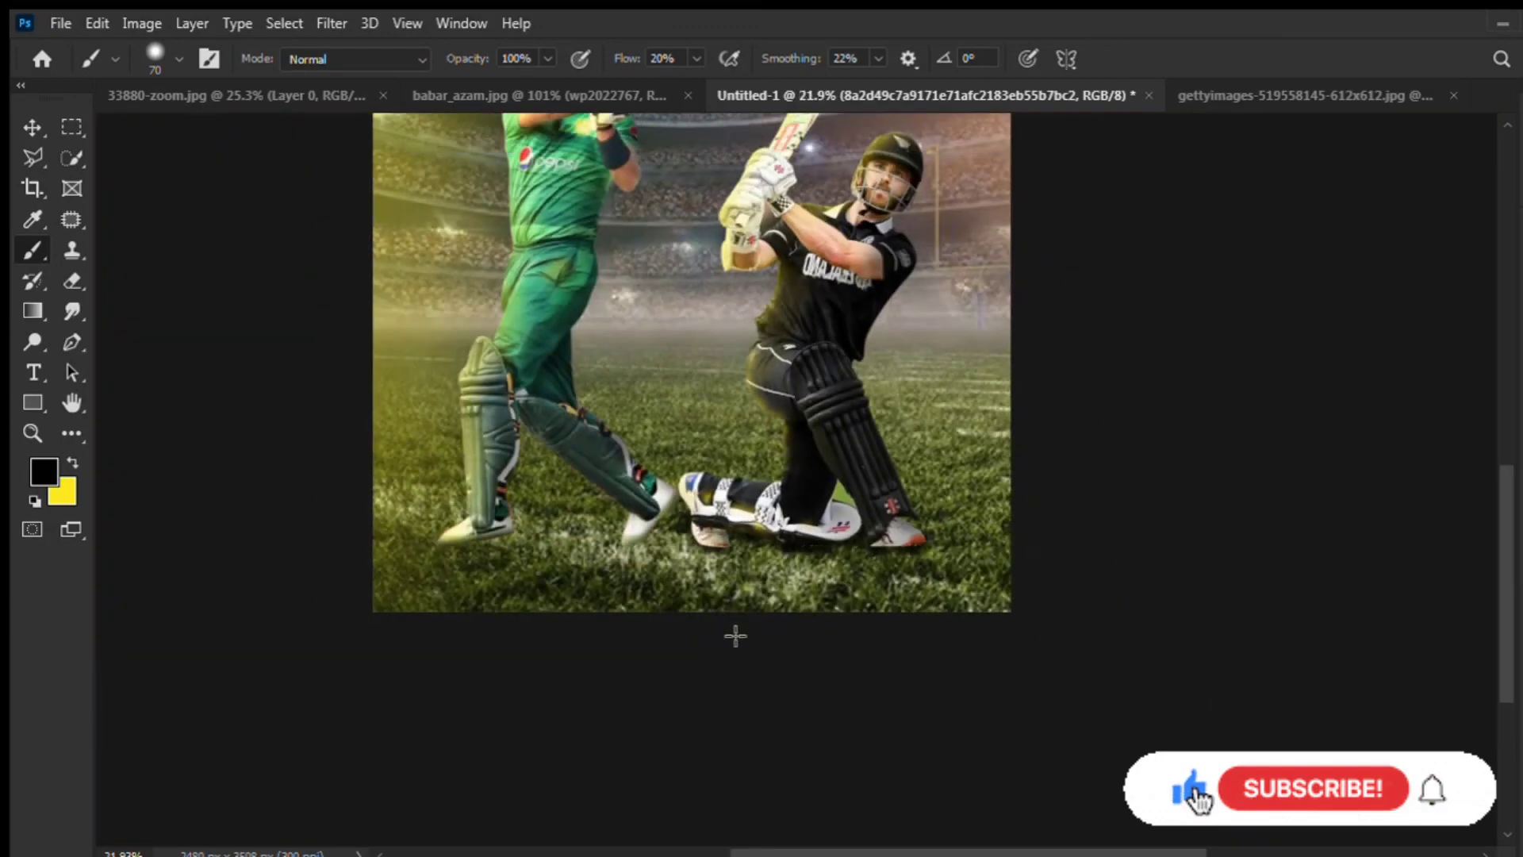
{"action": "scroll", "coordinate": [883, 562], "scroll_direction": "up", "scroll_amount": 7}
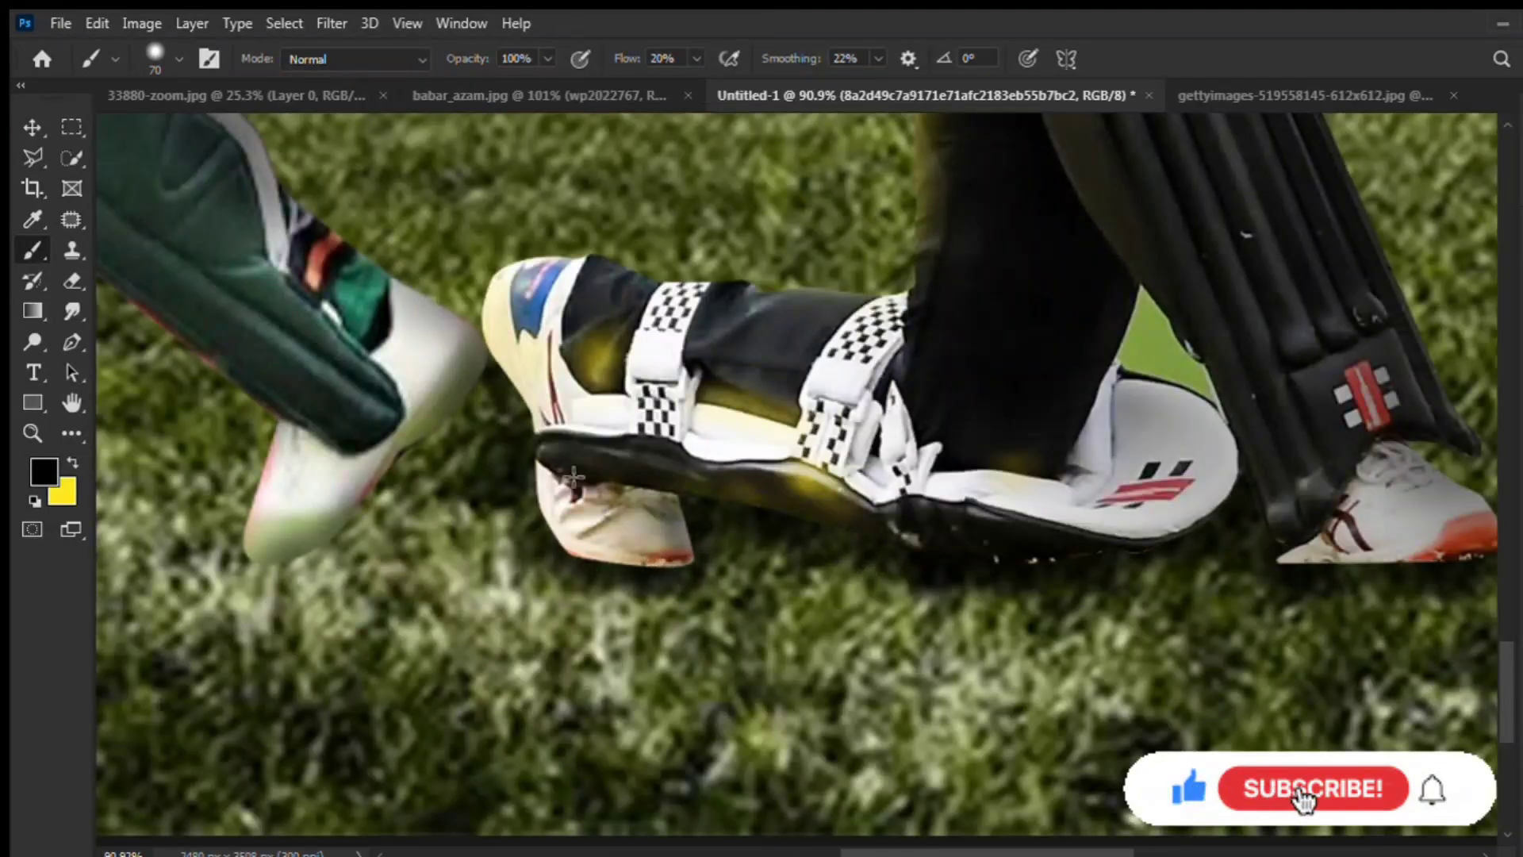
{"action": "scroll", "coordinate": [476, 397], "scroll_direction": "down", "scroll_amount": 2}
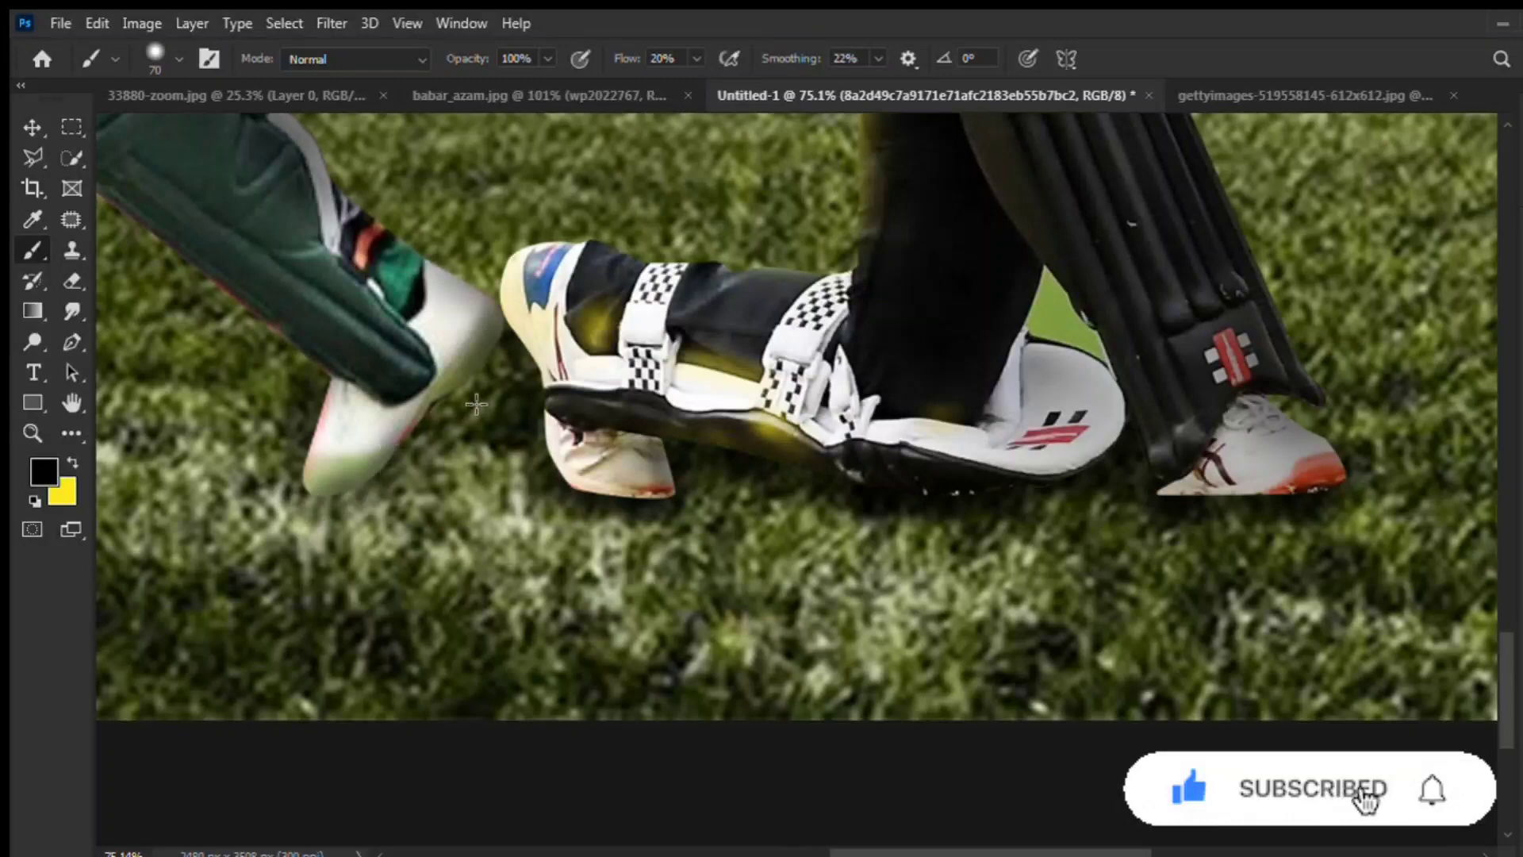
{"action": "scroll", "coordinate": [455, 421], "scroll_direction": "down", "scroll_amount": 1}
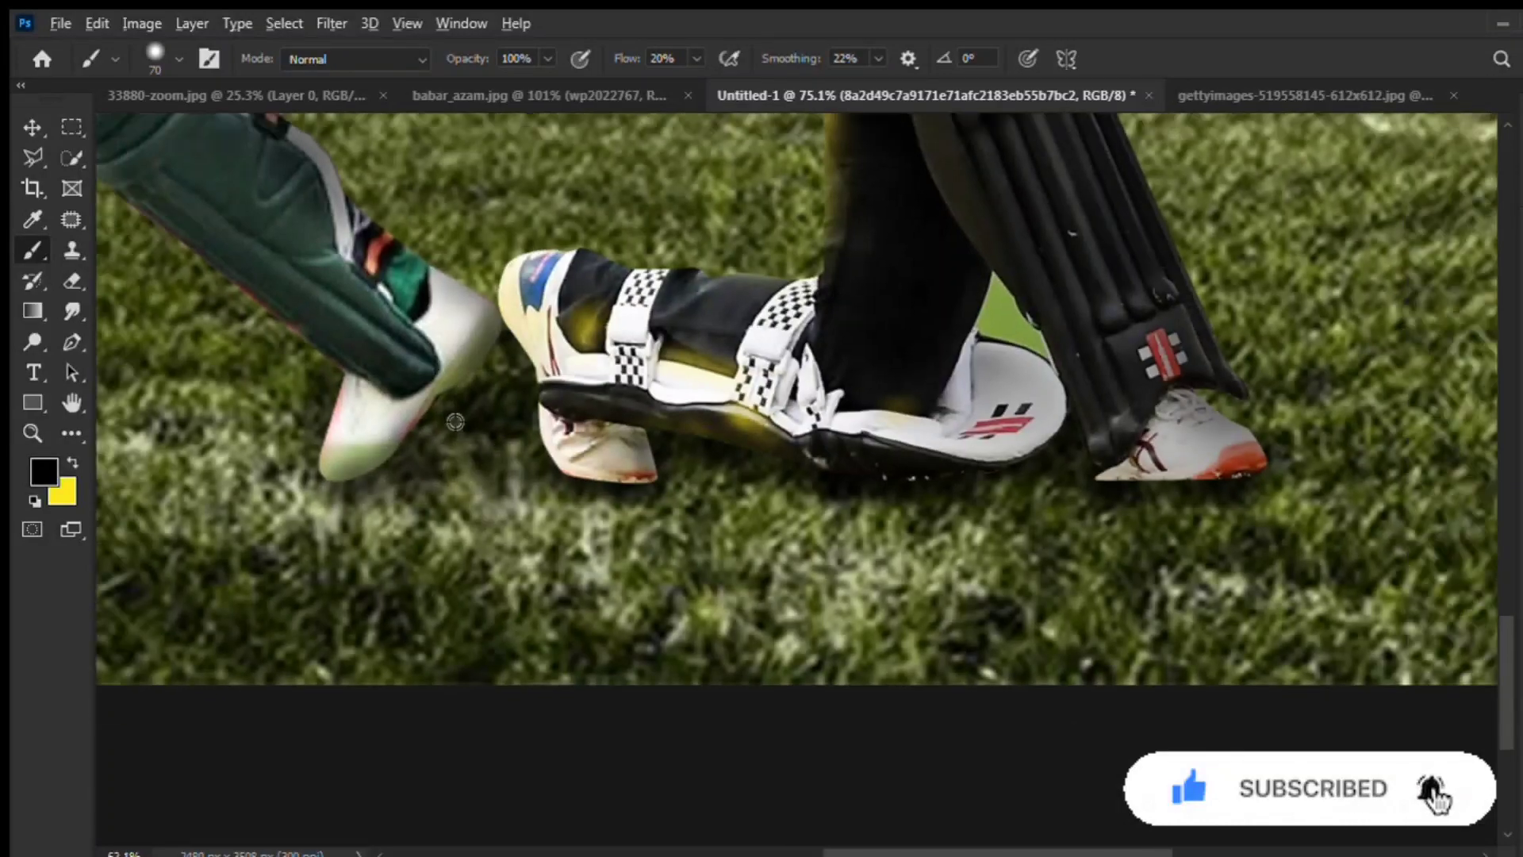
{"action": "scroll", "coordinate": [454, 421], "scroll_direction": "down", "scroll_amount": 4}
{"action": "scroll", "coordinate": [672, 499], "scroll_direction": "up", "scroll_amount": 3}
{"action": "scroll", "coordinate": [672, 499], "scroll_direction": "up", "scroll_amount": 2}
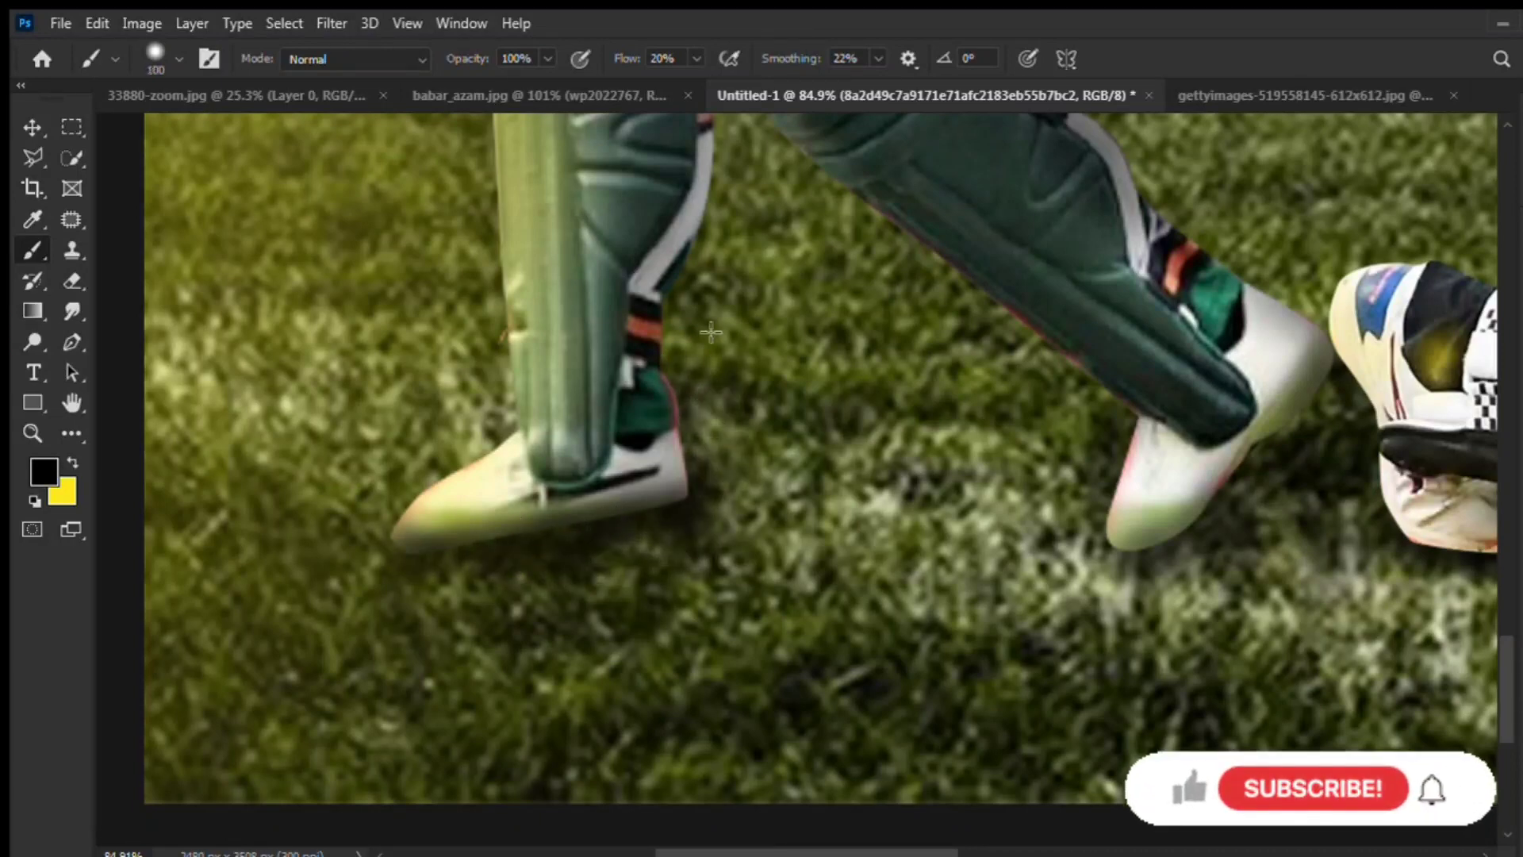
{"action": "mouse_move", "coordinate": [703, 287]}
{"action": "left_mouse_down"}
{"action": "mouse_move", "coordinate": [777, 507]}
{"action": "mouse_move", "coordinate": [746, 135]}
{"action": "left_mouse_up"}
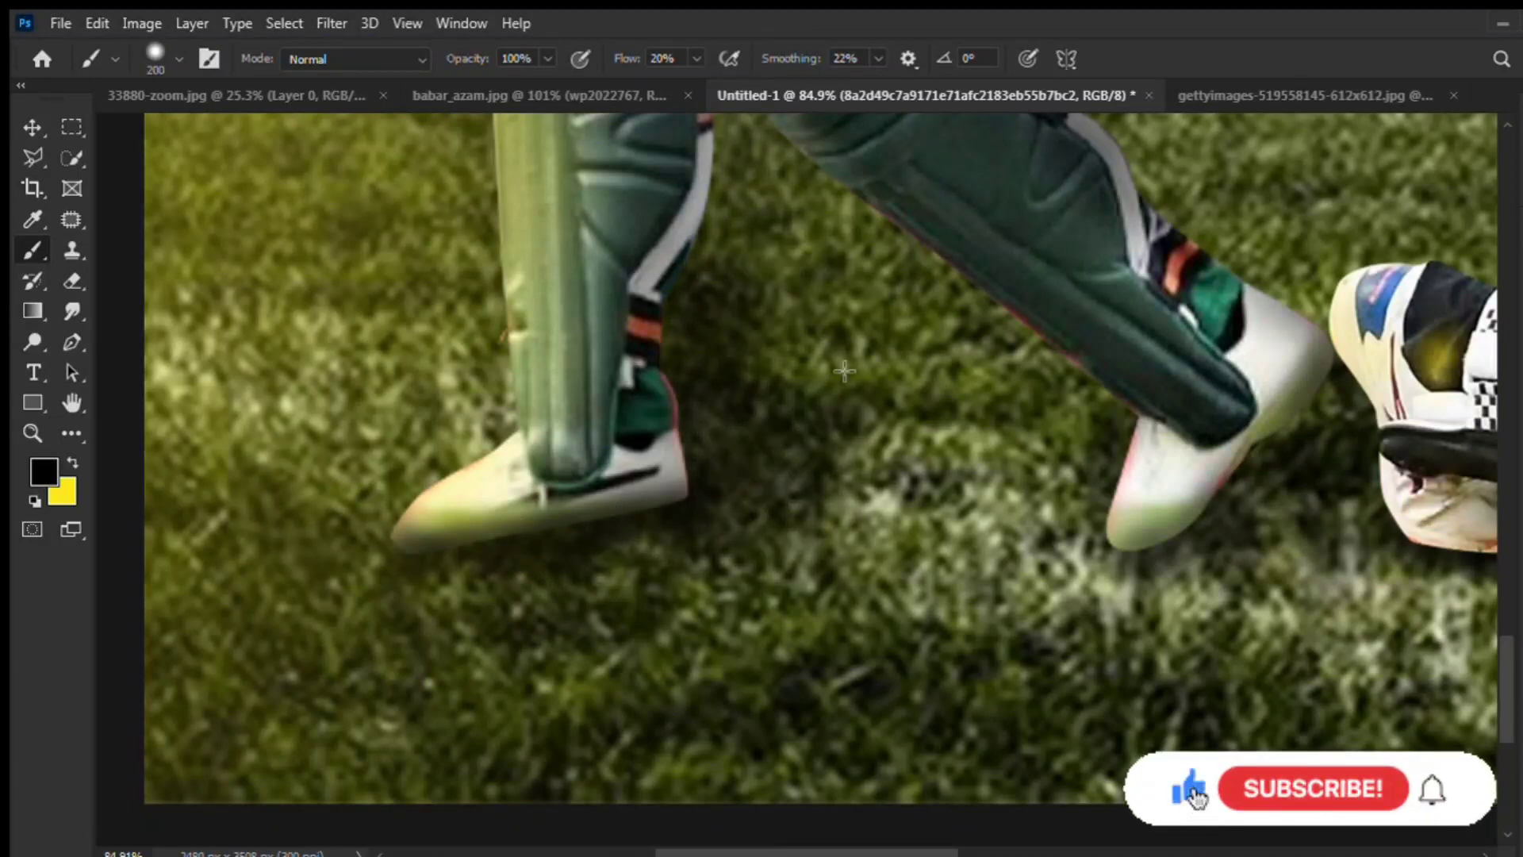
{"action": "scroll", "coordinate": [691, 354], "scroll_direction": "down", "scroll_amount": 5}
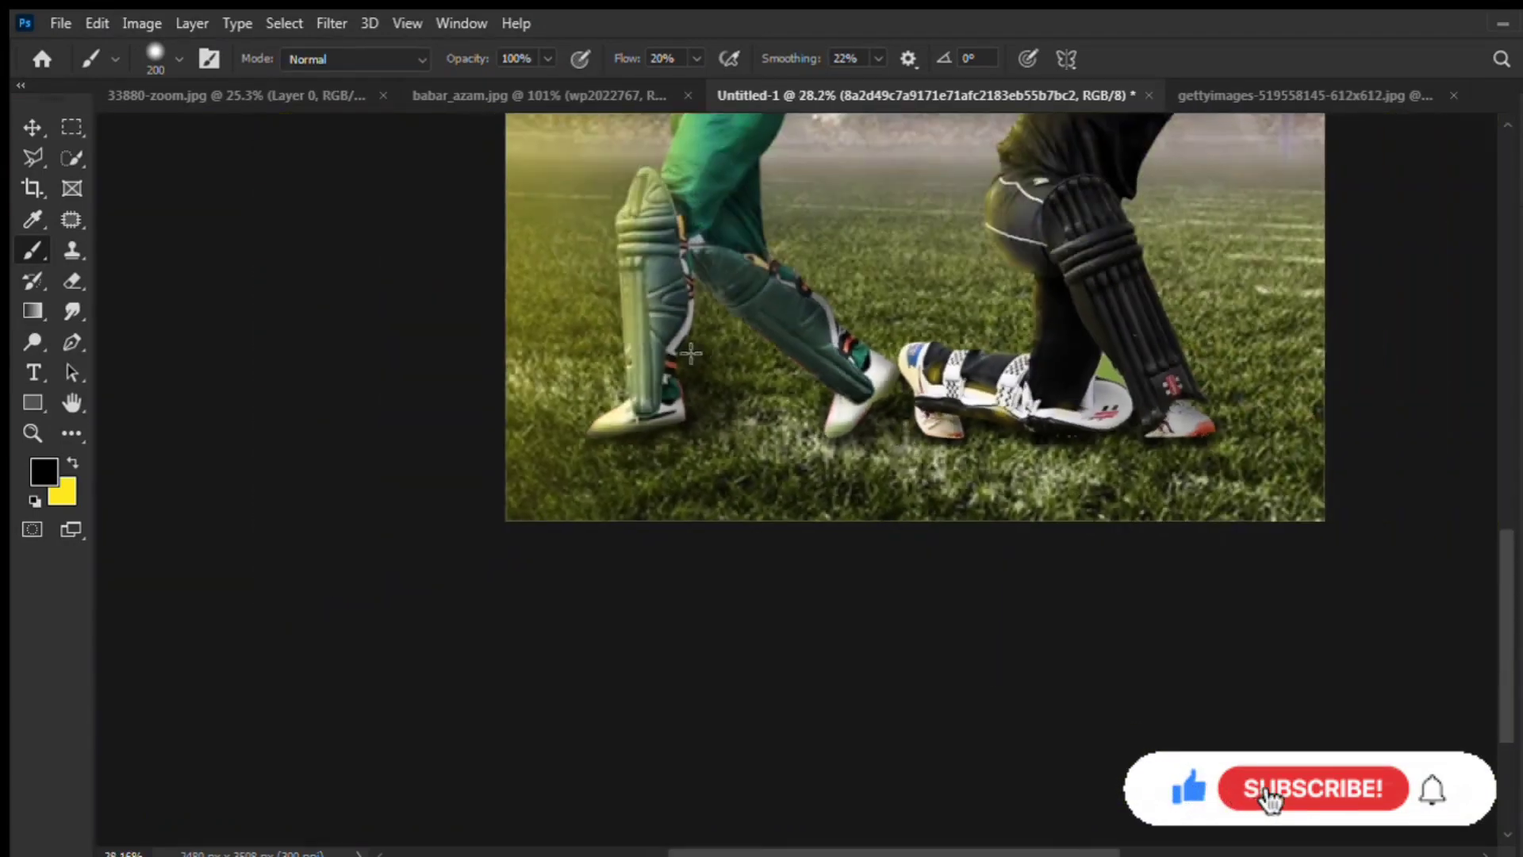
{"action": "scroll", "coordinate": [952, 756], "scroll_direction": "up", "scroll_amount": 3}
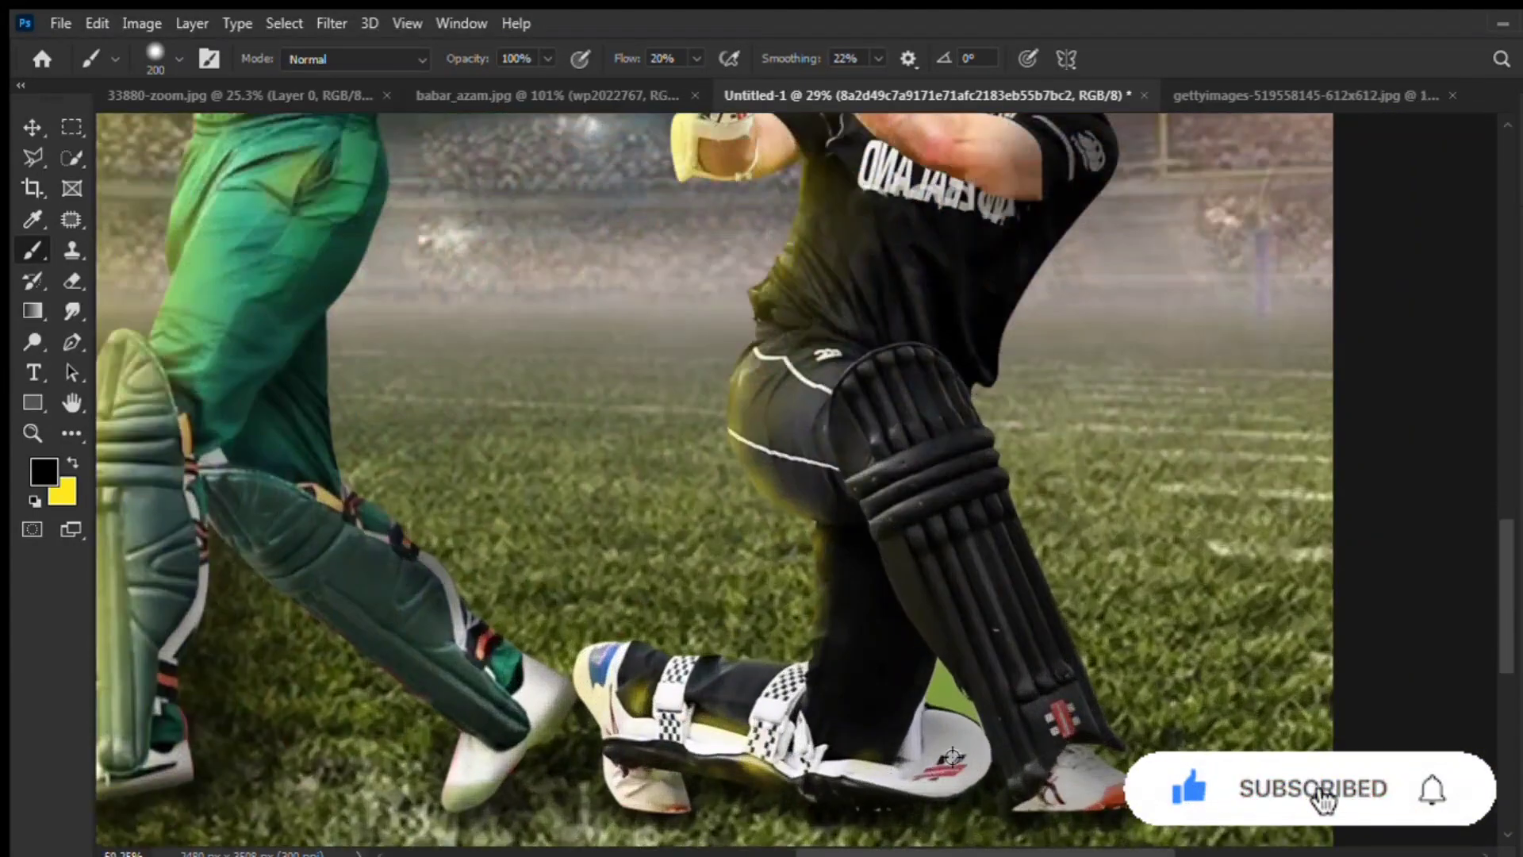
Clear the stray green triangle between the New Zealand batsman's pad and shoe using a pen-path selection.
{"action": "scroll", "coordinate": [904, 766], "scroll_direction": "up", "scroll_amount": 2}
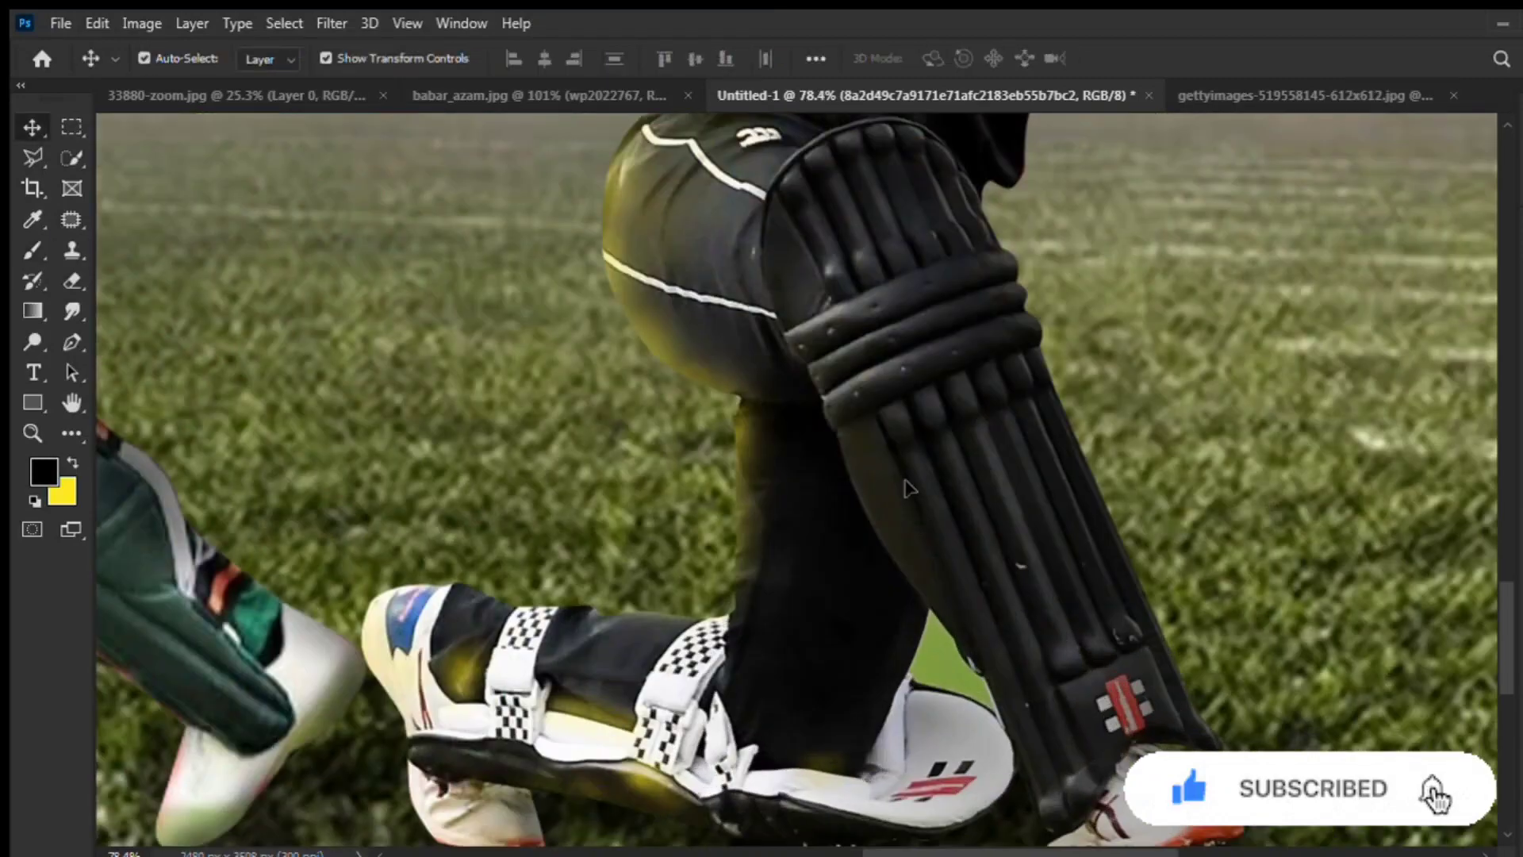
{"action": "key", "text": "p"}
{"action": "scroll", "coordinate": [918, 620], "scroll_direction": "up", "scroll_amount": 1}
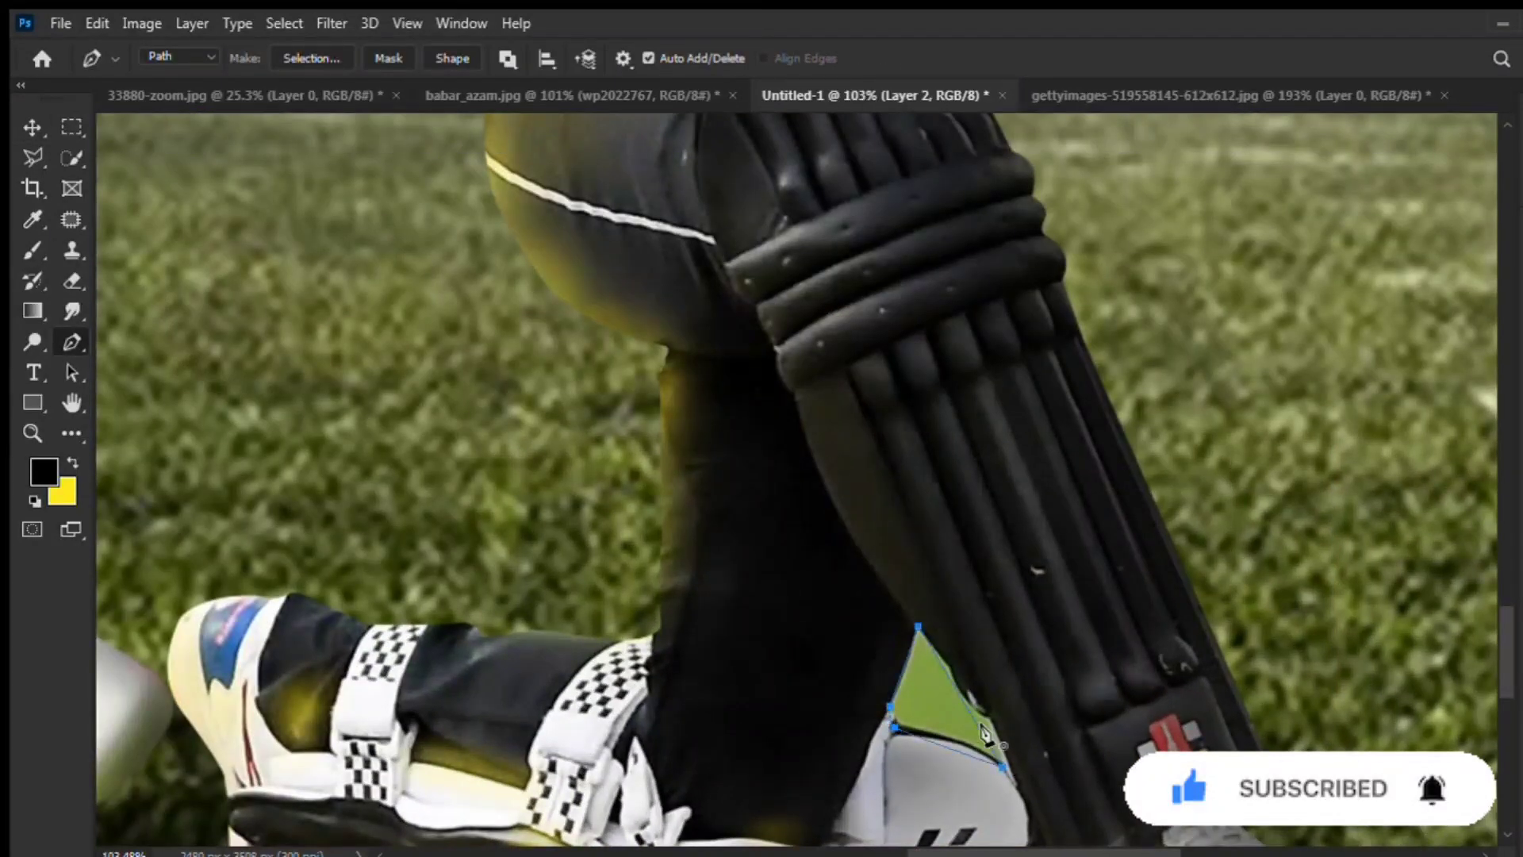
{"action": "key", "text": "ctrl+Return"}
{"action": "key", "text": "v"}
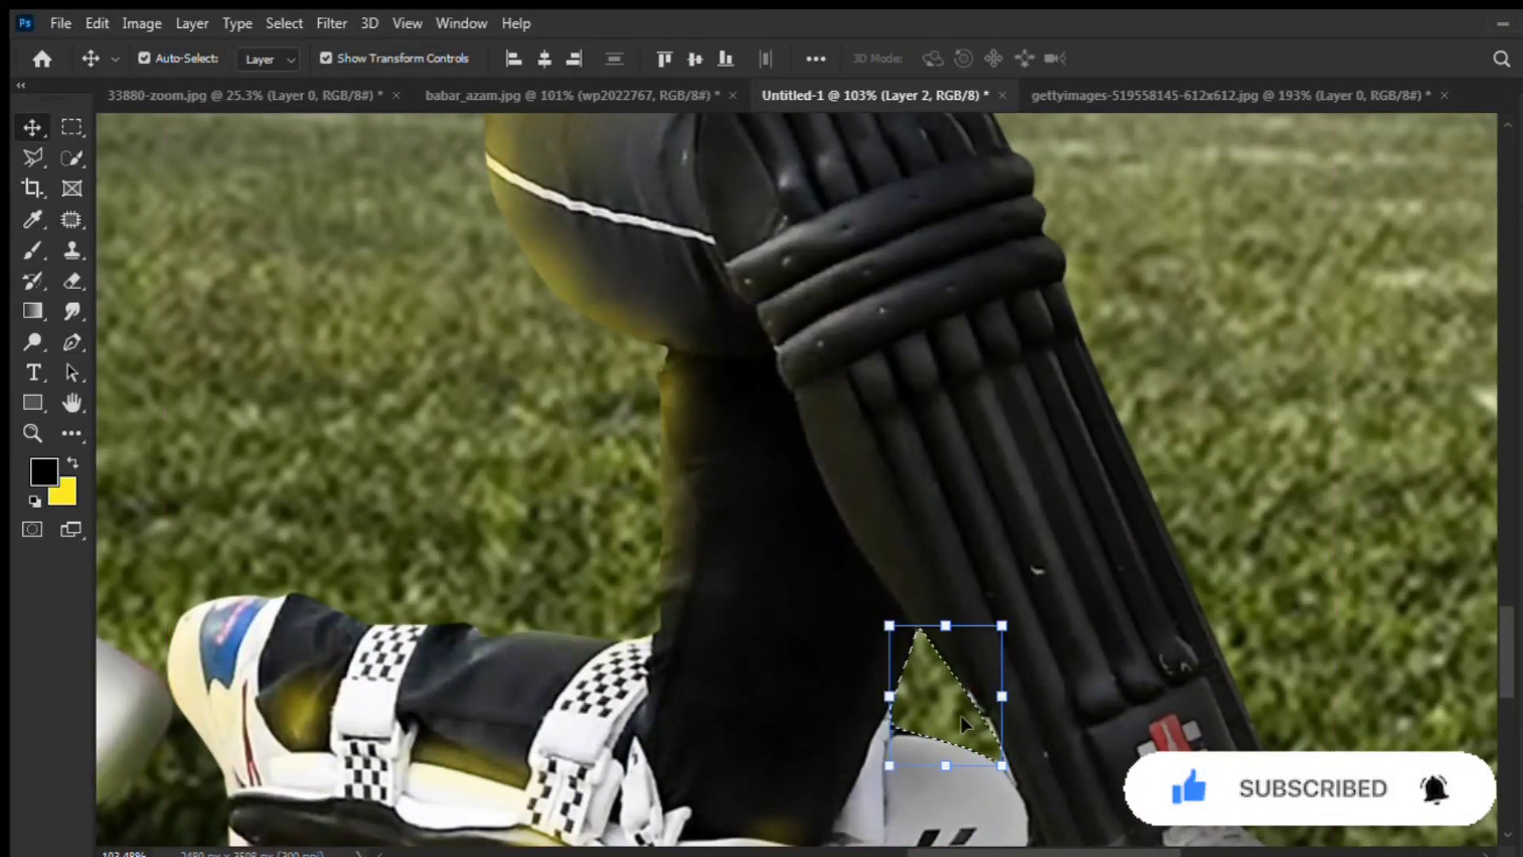
Paint a dark contact shadow along the bottom of the left shoe.
{"action": "key", "text": "b"}
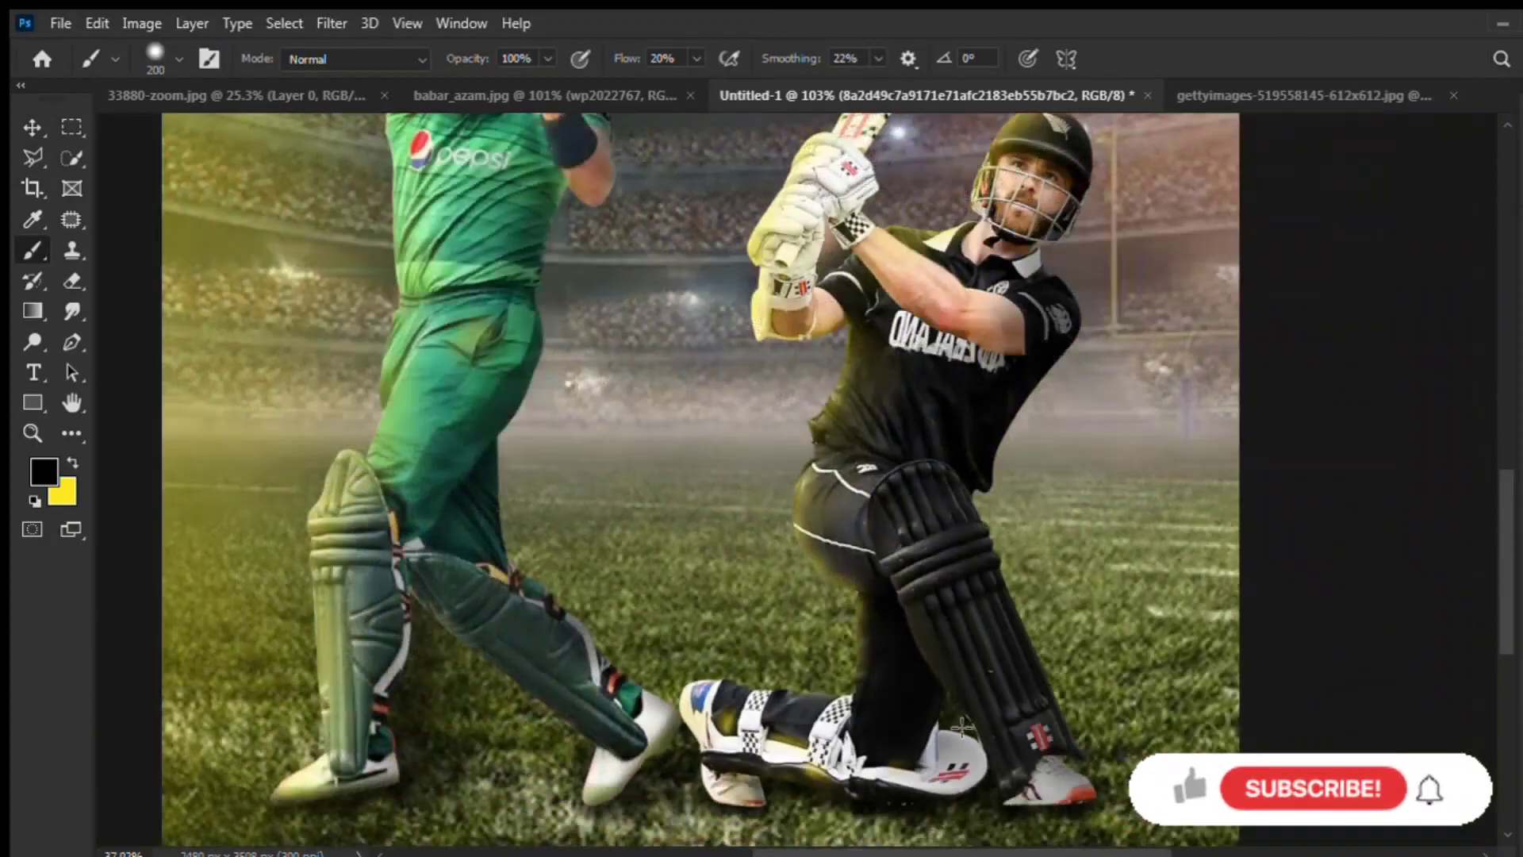
{"action": "scroll", "coordinate": [892, 777], "scroll_direction": "down", "scroll_amount": 3}
{"action": "scroll", "coordinate": [889, 801], "scroll_direction": "up", "scroll_amount": 3}
{"action": "key", "text": "v"}
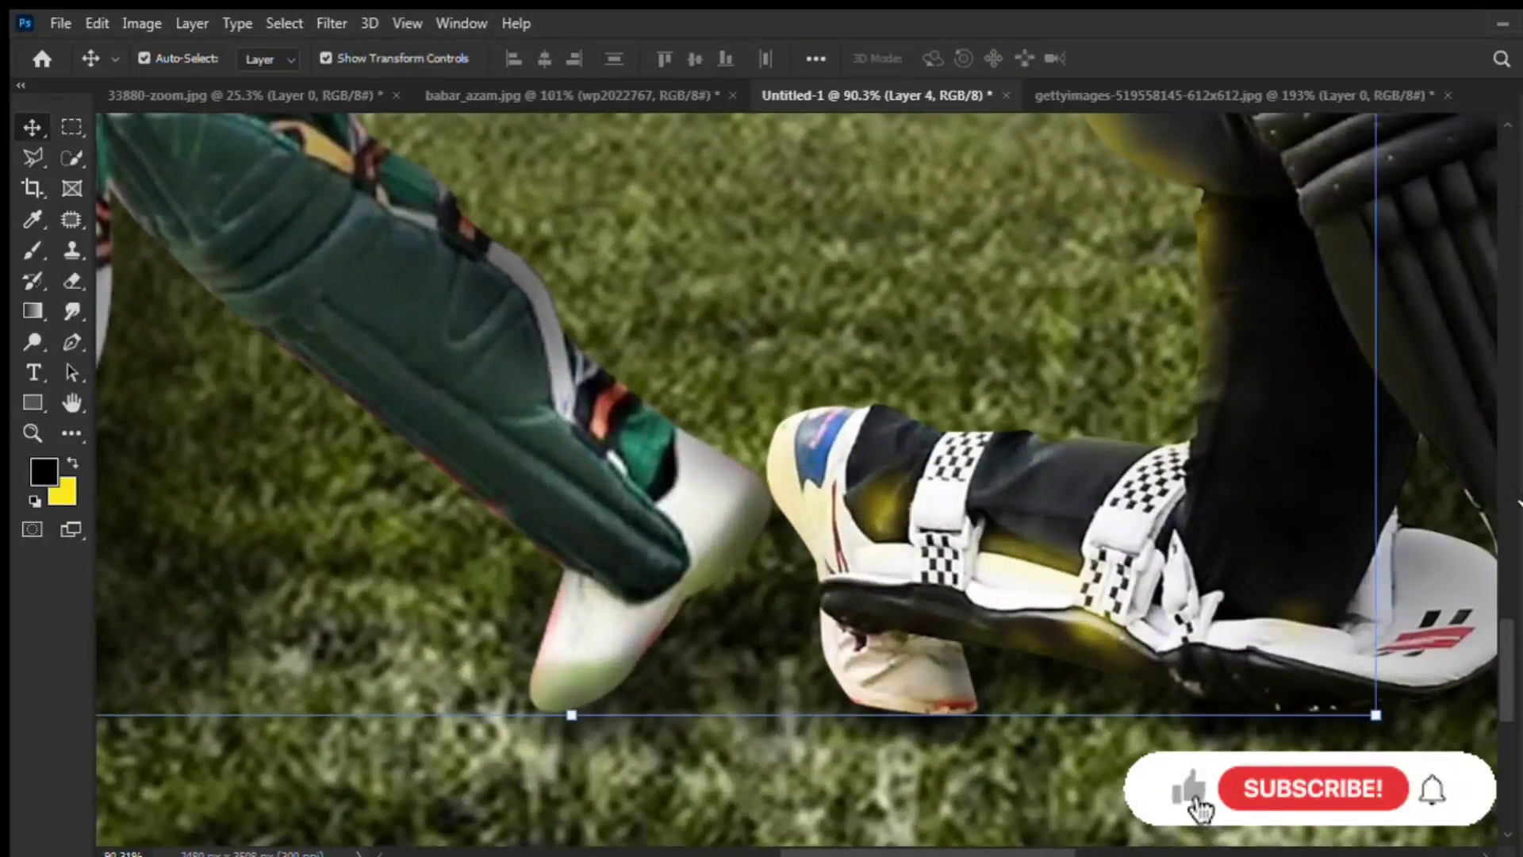
{"action": "key", "text": "b"}
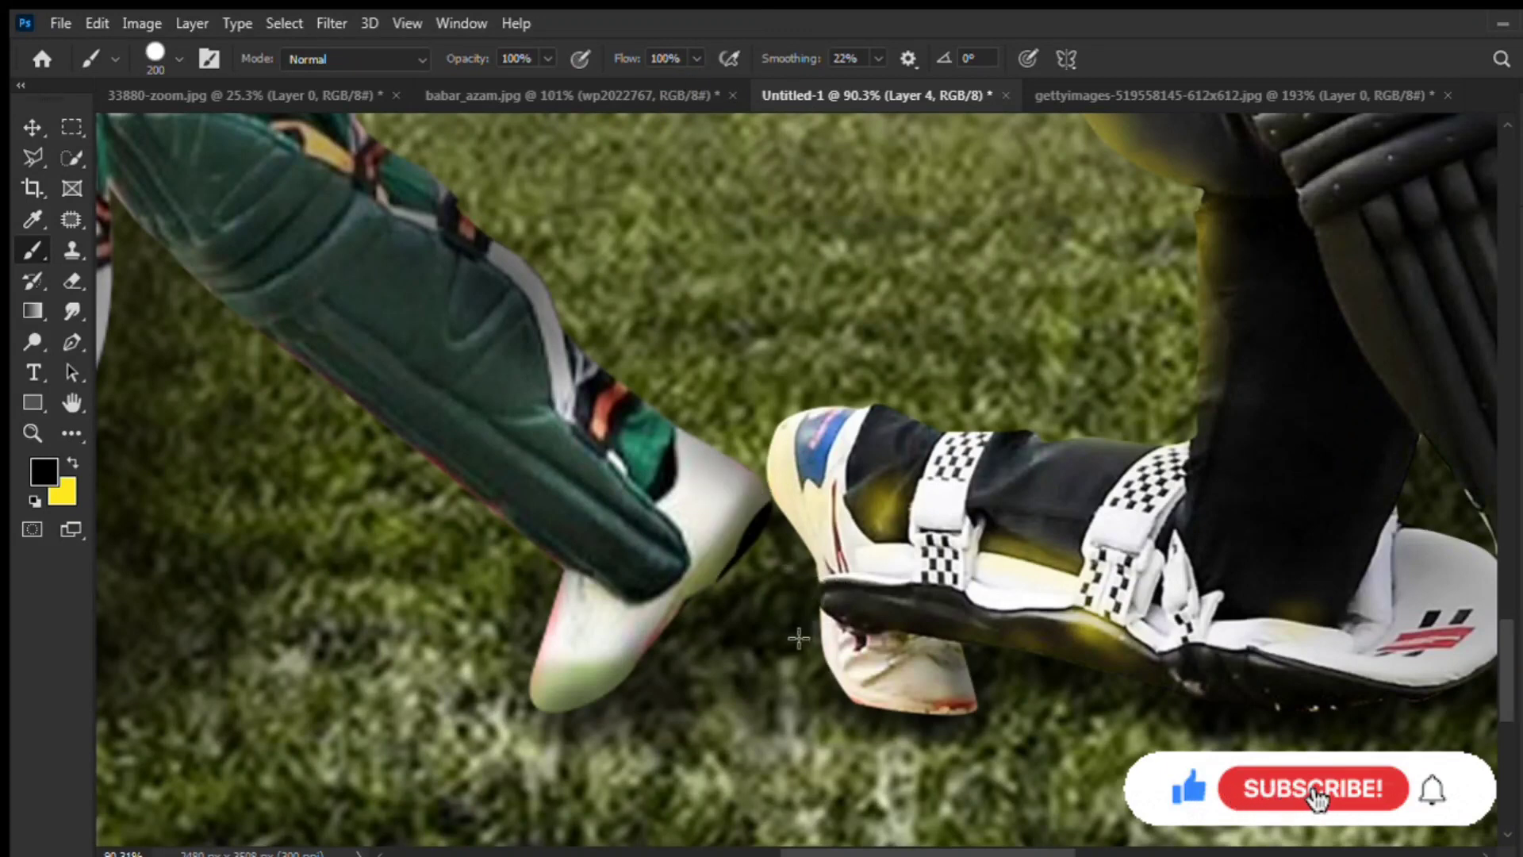
{"action": "left_click_drag", "start_coordinate": [799, 638], "coordinate": [745, 696]}
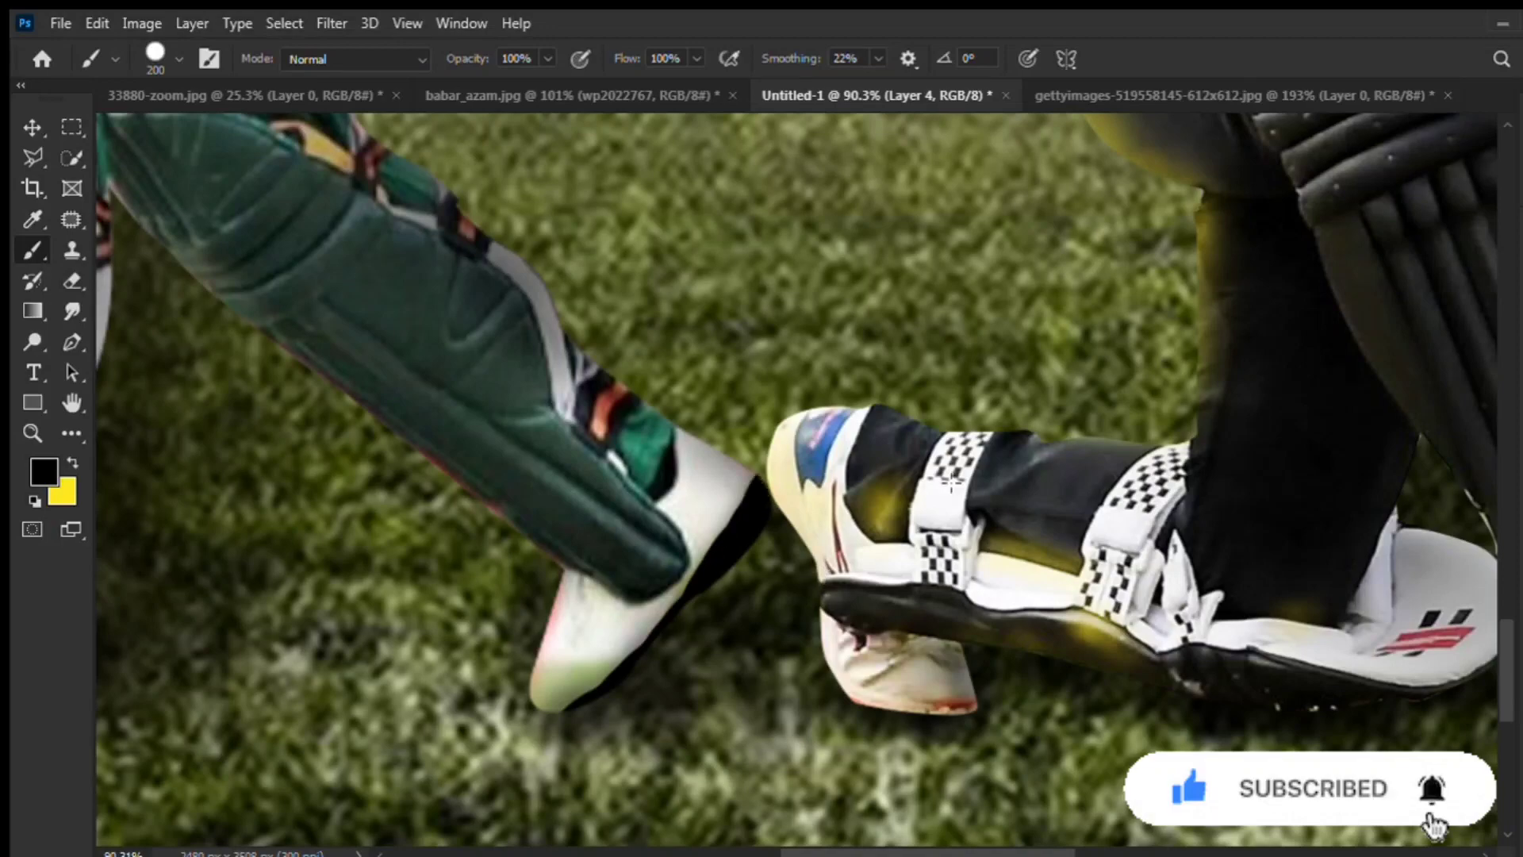
{"action": "scroll", "coordinate": [950, 484], "scroll_direction": "down", "scroll_amount": 5}
{"action": "scroll", "coordinate": [731, 514], "scroll_direction": "up", "scroll_amount": 5}
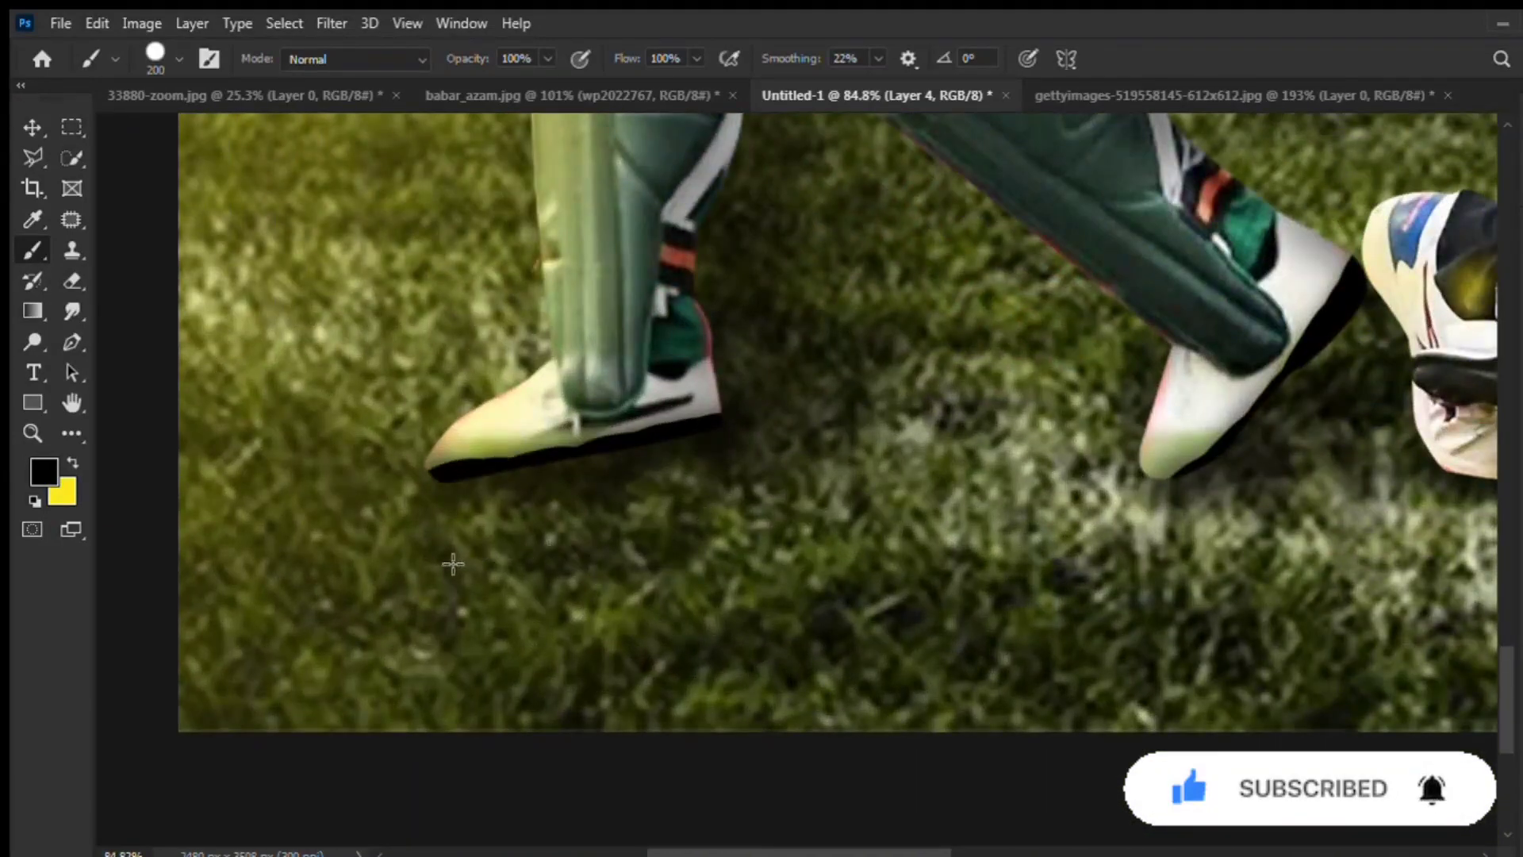
{"action": "scroll", "coordinate": [453, 563], "scroll_direction": "down", "scroll_amount": 5}
{"action": "key", "text": "v"}
{"action": "left_click", "coordinate": [484, 559]}
{"action": "scroll", "coordinate": [865, 523], "scroll_direction": "up", "scroll_amount": 2}
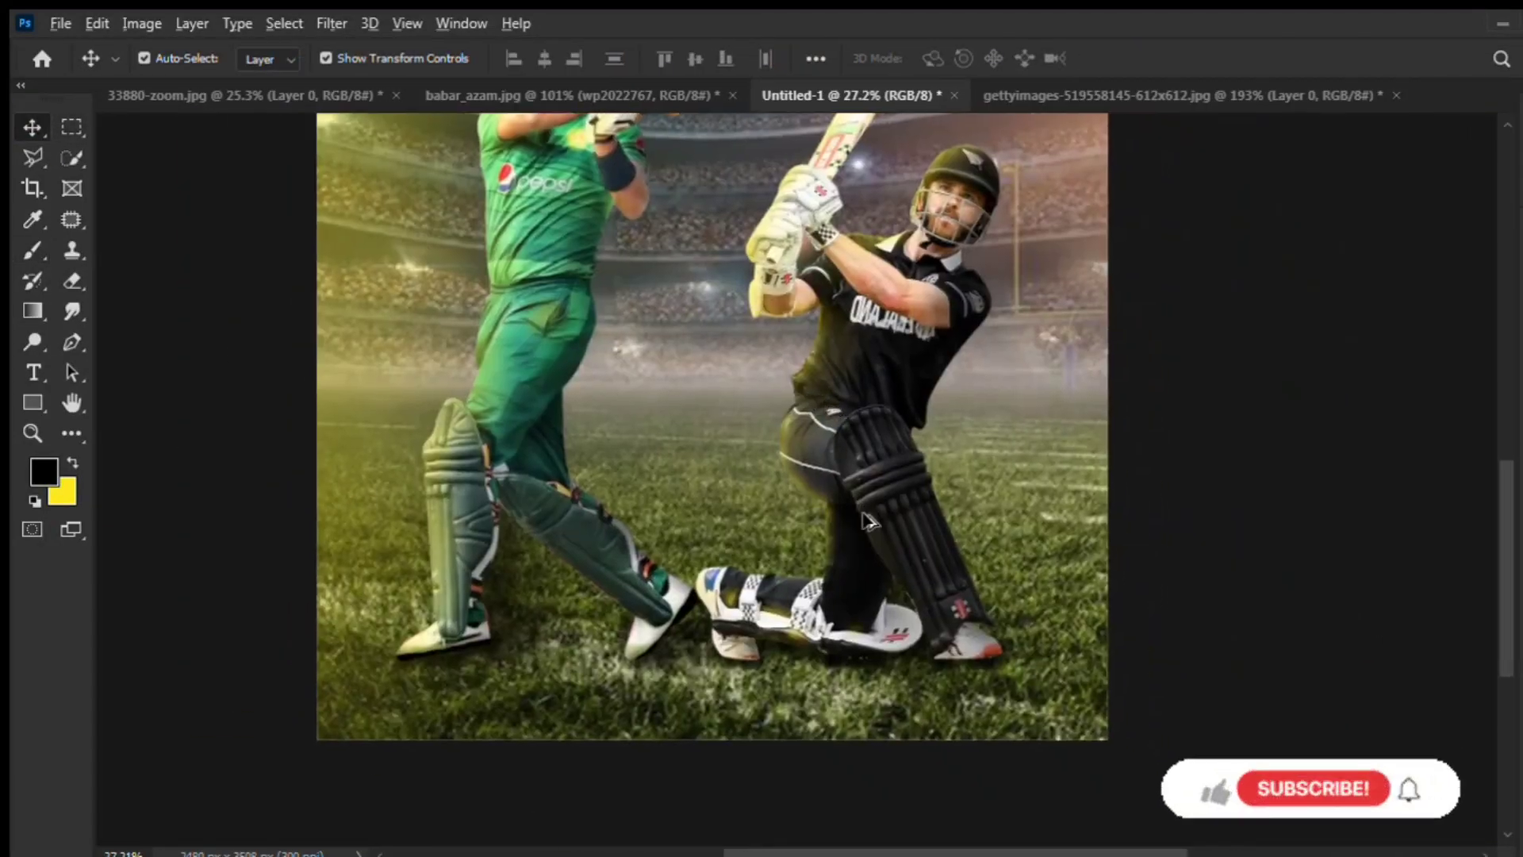
Nudge the New Zealand batsman's layer up and to the left.
{"action": "scroll", "coordinate": [869, 519], "scroll_direction": "up", "scroll_amount": 1}
{"action": "scroll", "coordinate": [865, 532], "scroll_direction": "down", "scroll_amount": 2}
{"action": "scroll", "coordinate": [856, 548], "scroll_direction": "down", "scroll_amount": 2}
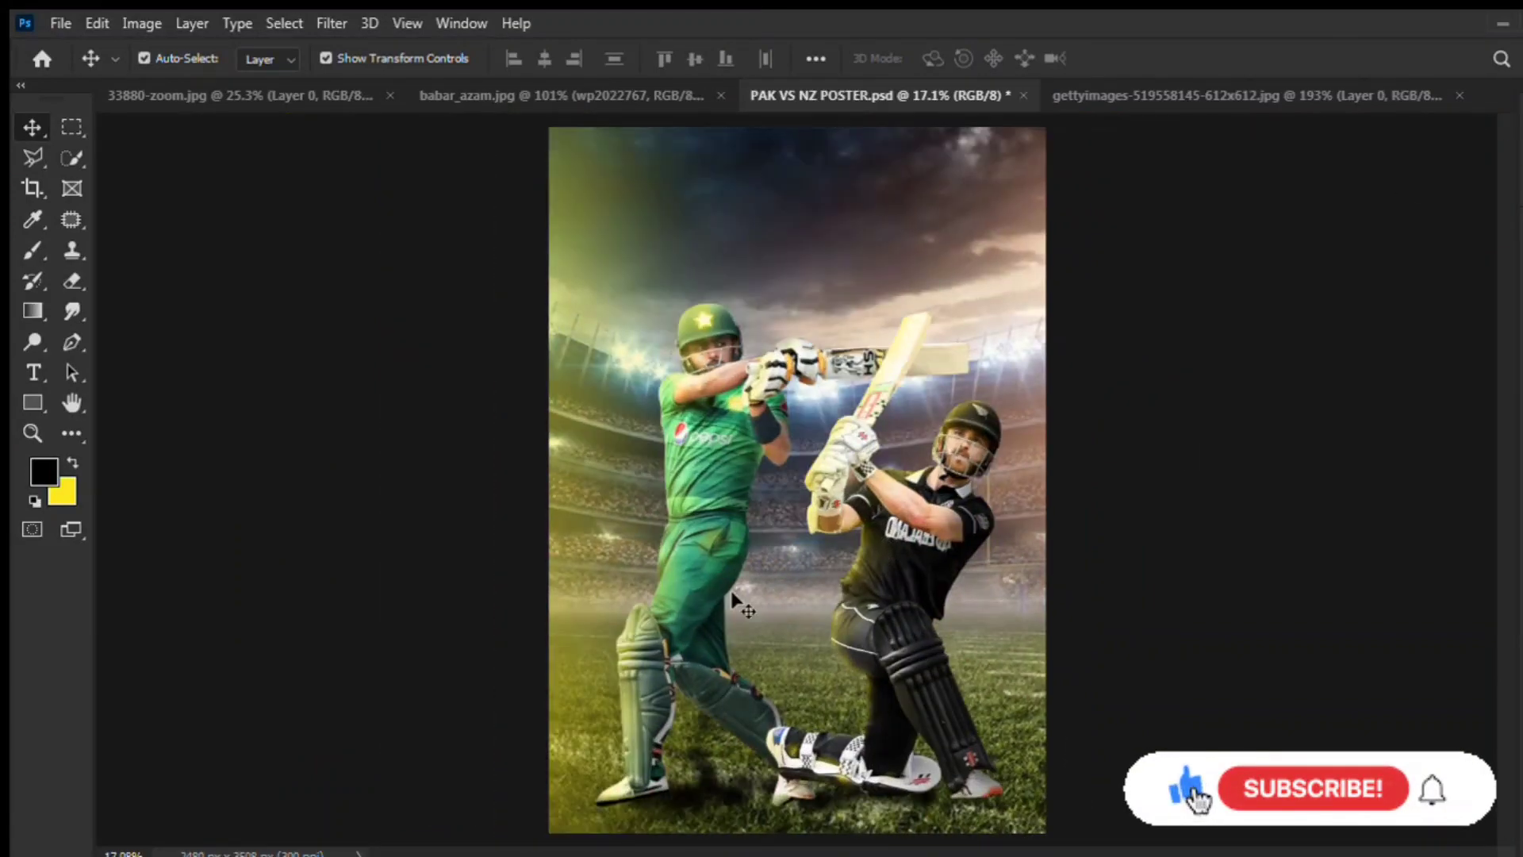
{"action": "scroll", "coordinate": [872, 555], "scroll_direction": "up", "scroll_amount": 1}
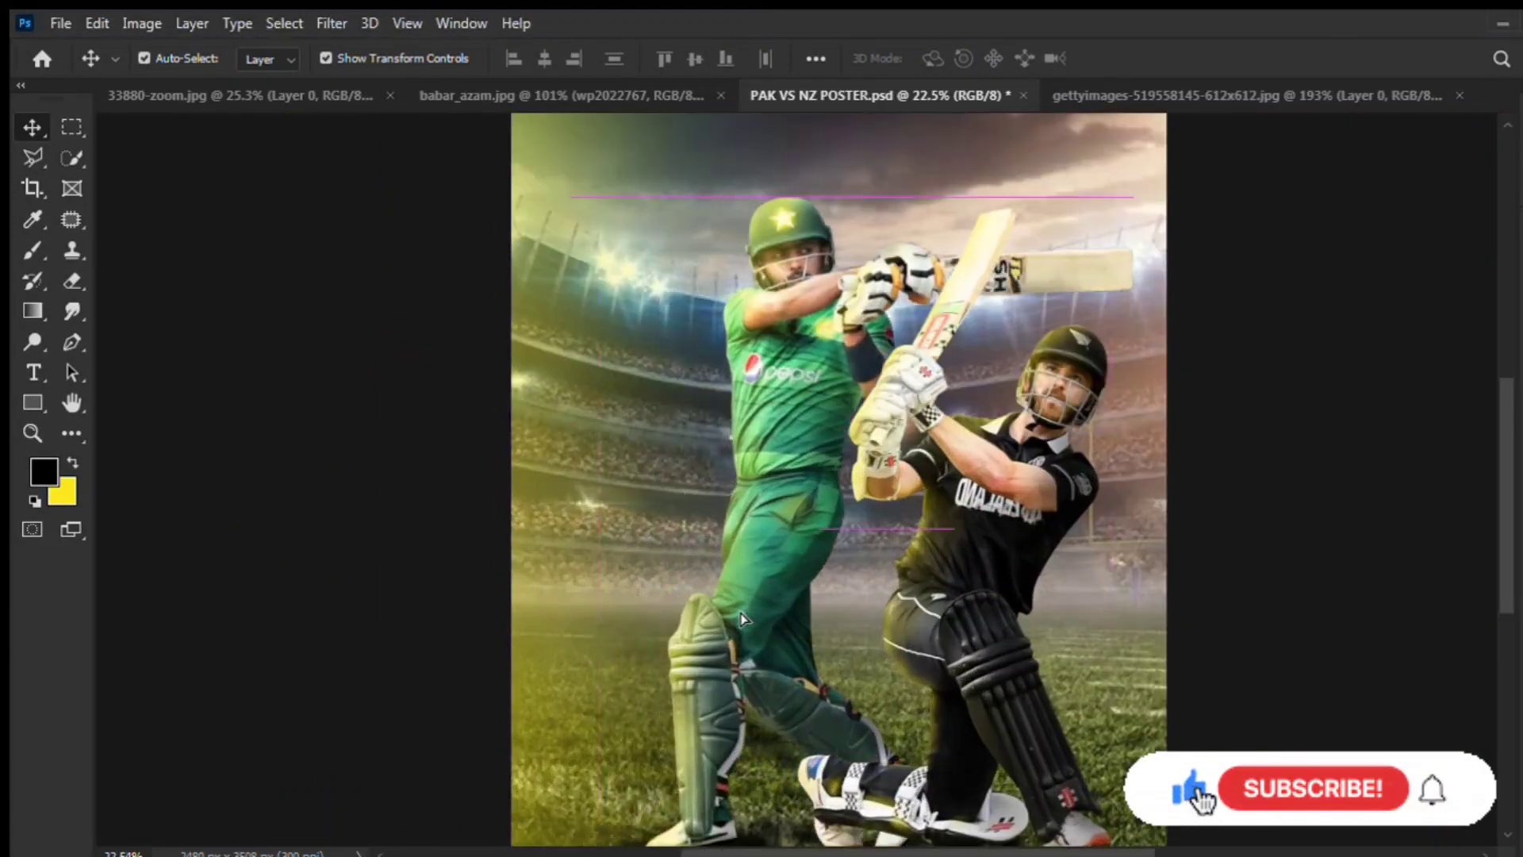
{"action": "left_click_drag", "start_coordinate": [984, 762], "coordinate": [897, 611]}
{"action": "scroll", "coordinate": [896, 611], "scroll_direction": "up", "scroll_amount": 2}
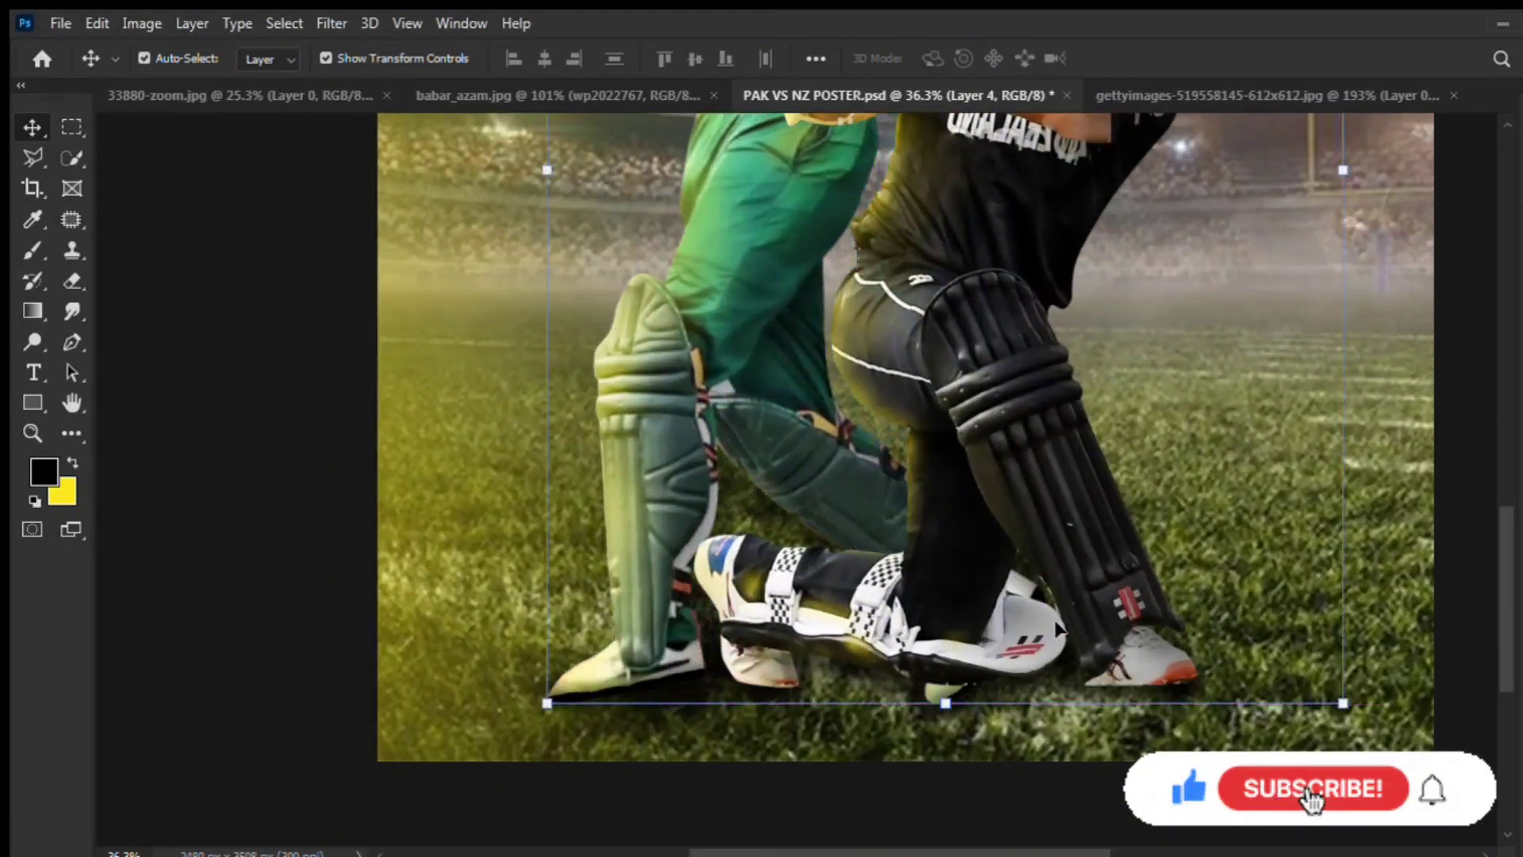
{"action": "scroll", "coordinate": [1098, 611], "scroll_direction": "down", "scroll_amount": 3}
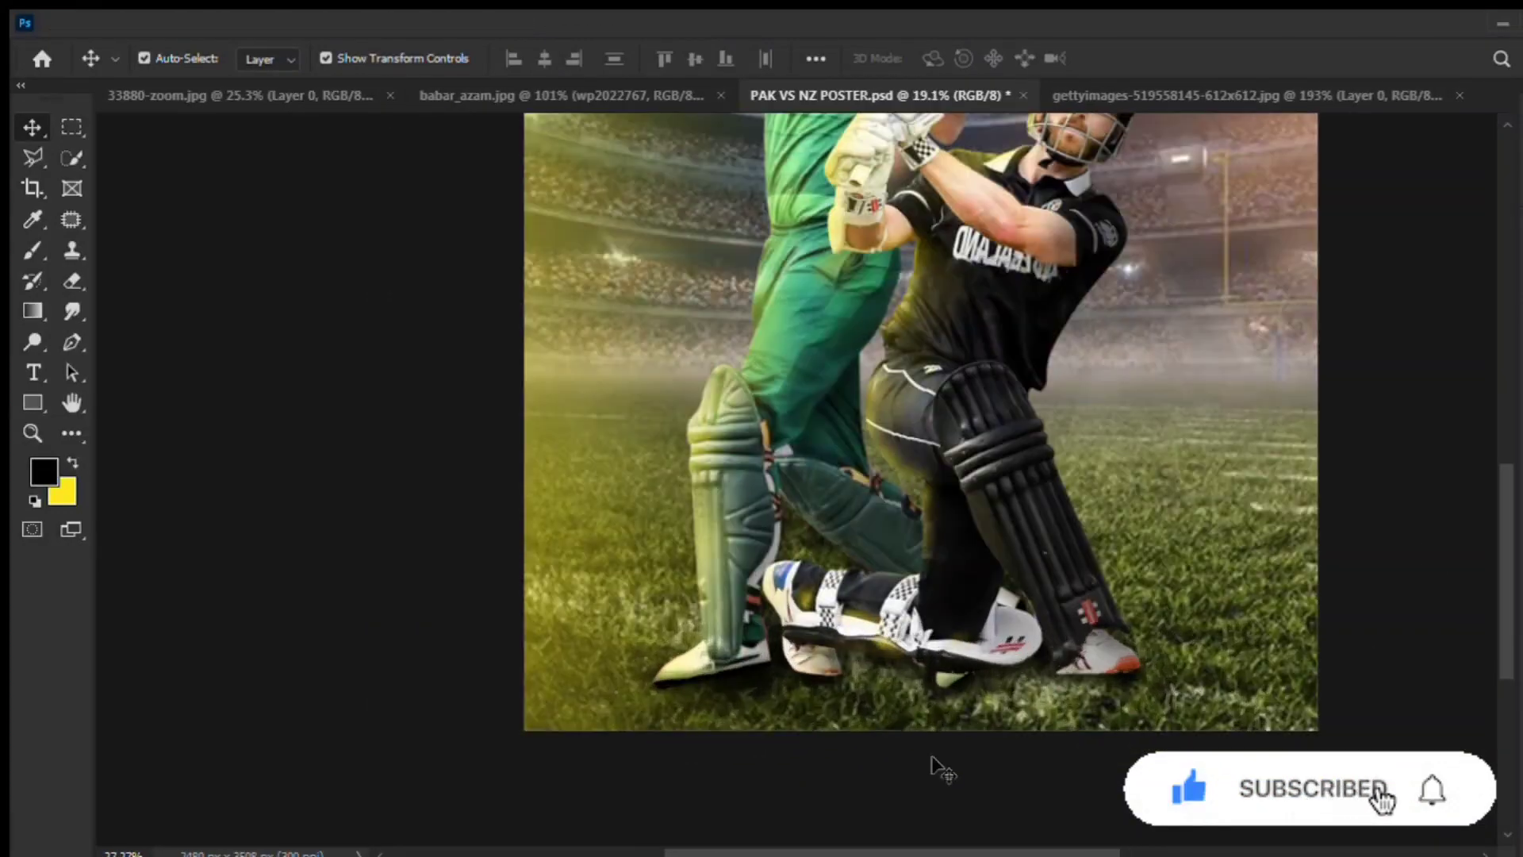
{"action": "scroll", "coordinate": [964, 693], "scroll_direction": "up", "scroll_amount": 2}
Paint finer shadows around the shoes with a smaller brush on the shadow and batsman layers.
{"action": "left_click", "coordinate": [965, 693]}
{"action": "key", "text": "b"}
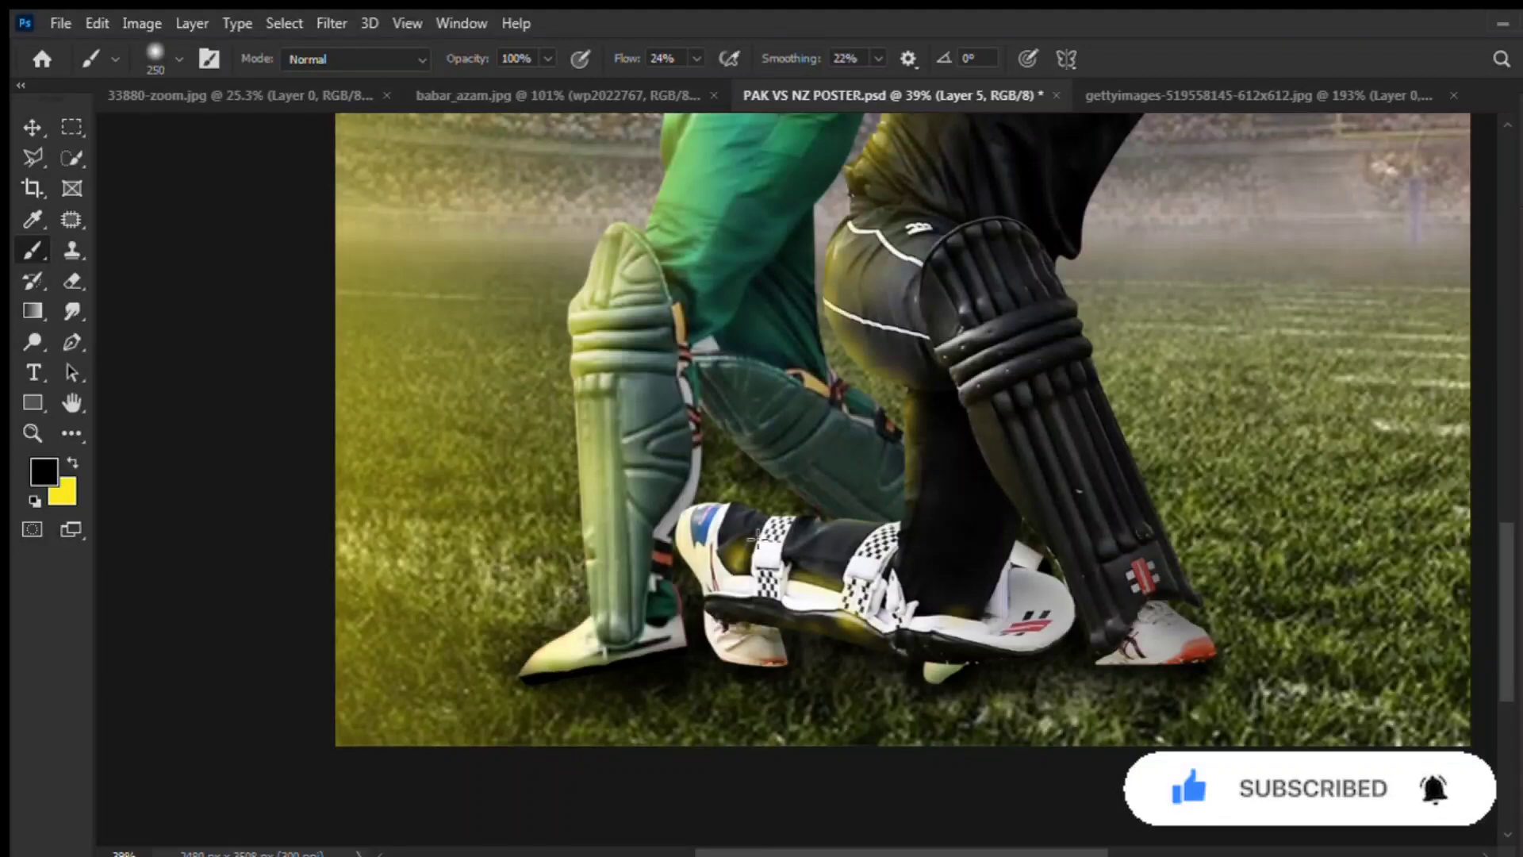
{"action": "scroll", "coordinate": [1080, 632], "scroll_direction": "up", "scroll_amount": 3}
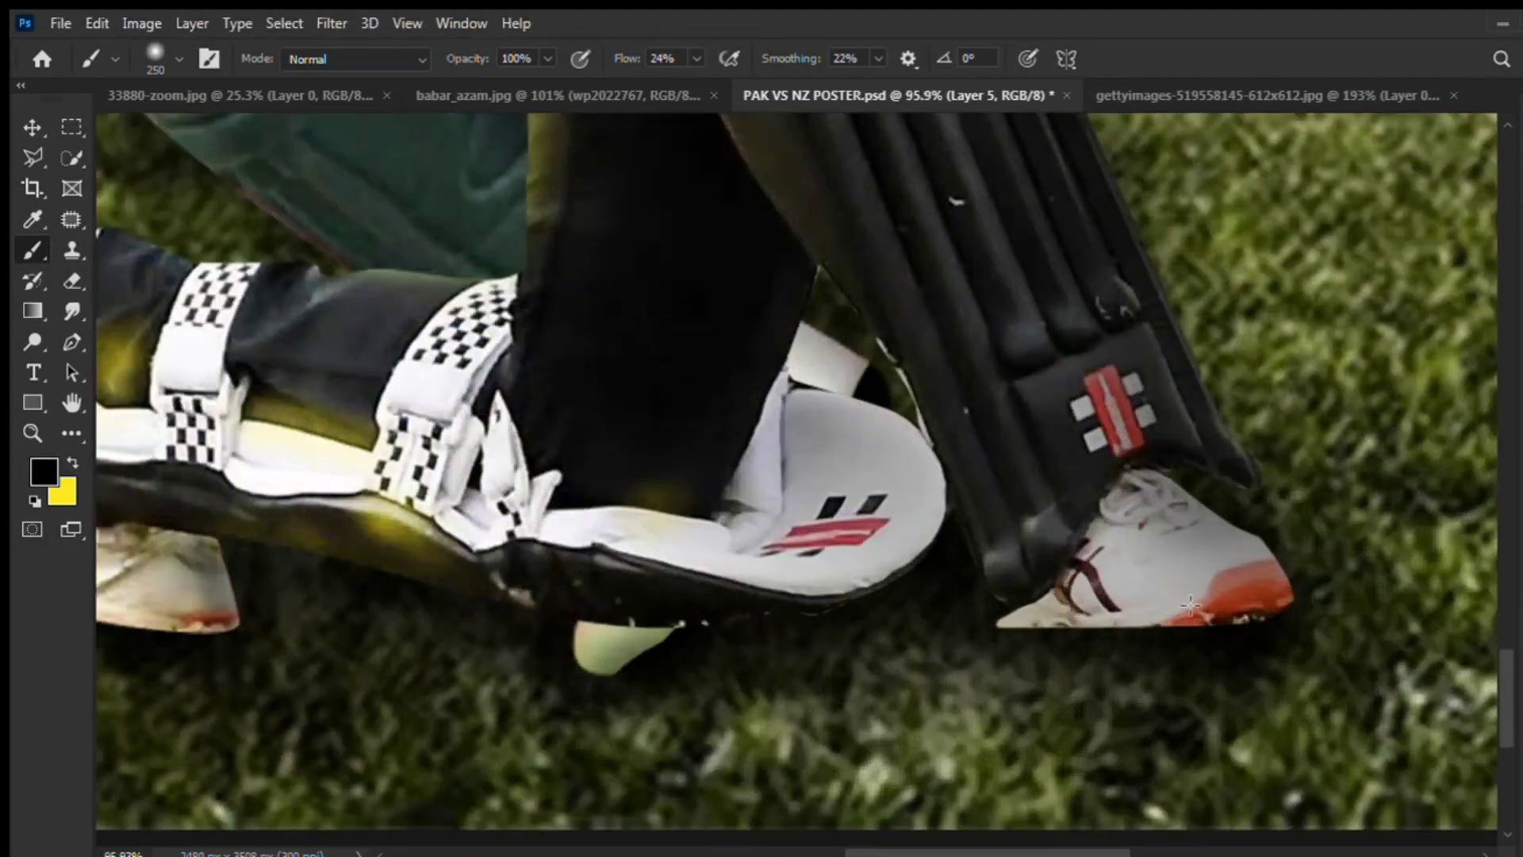
{"action": "left_click", "coordinate": [1079, 670], "text": "ctrl"}
{"action": "key", "text": "bracketleft"}
{"action": "key", "text": "bracketleft"}
{"action": "key", "text": "bracketleft"}
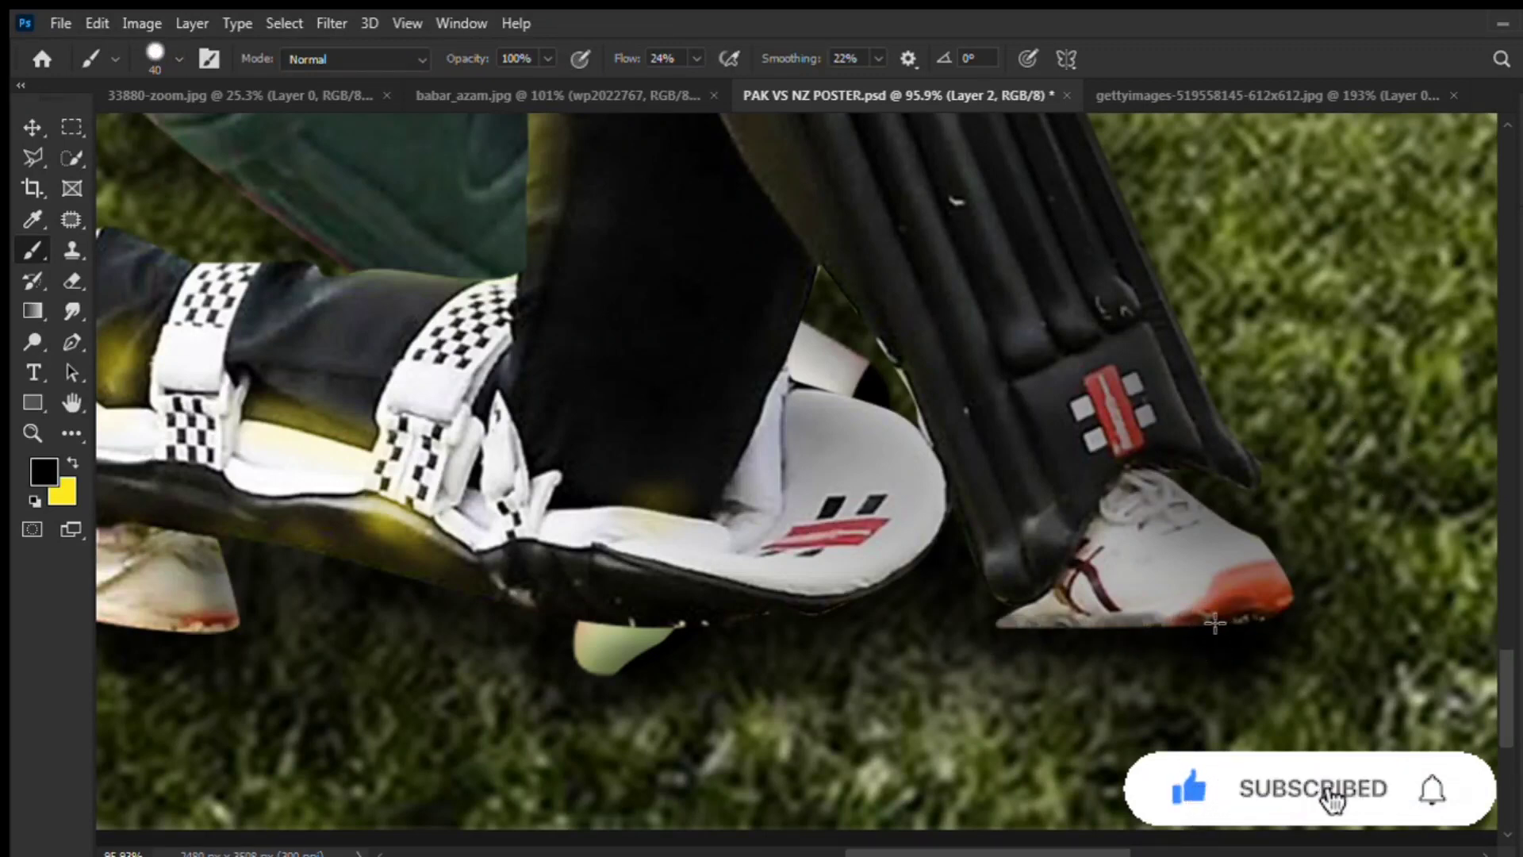
{"action": "scroll", "coordinate": [825, 628], "scroll_direction": "left", "scroll_amount": 5}
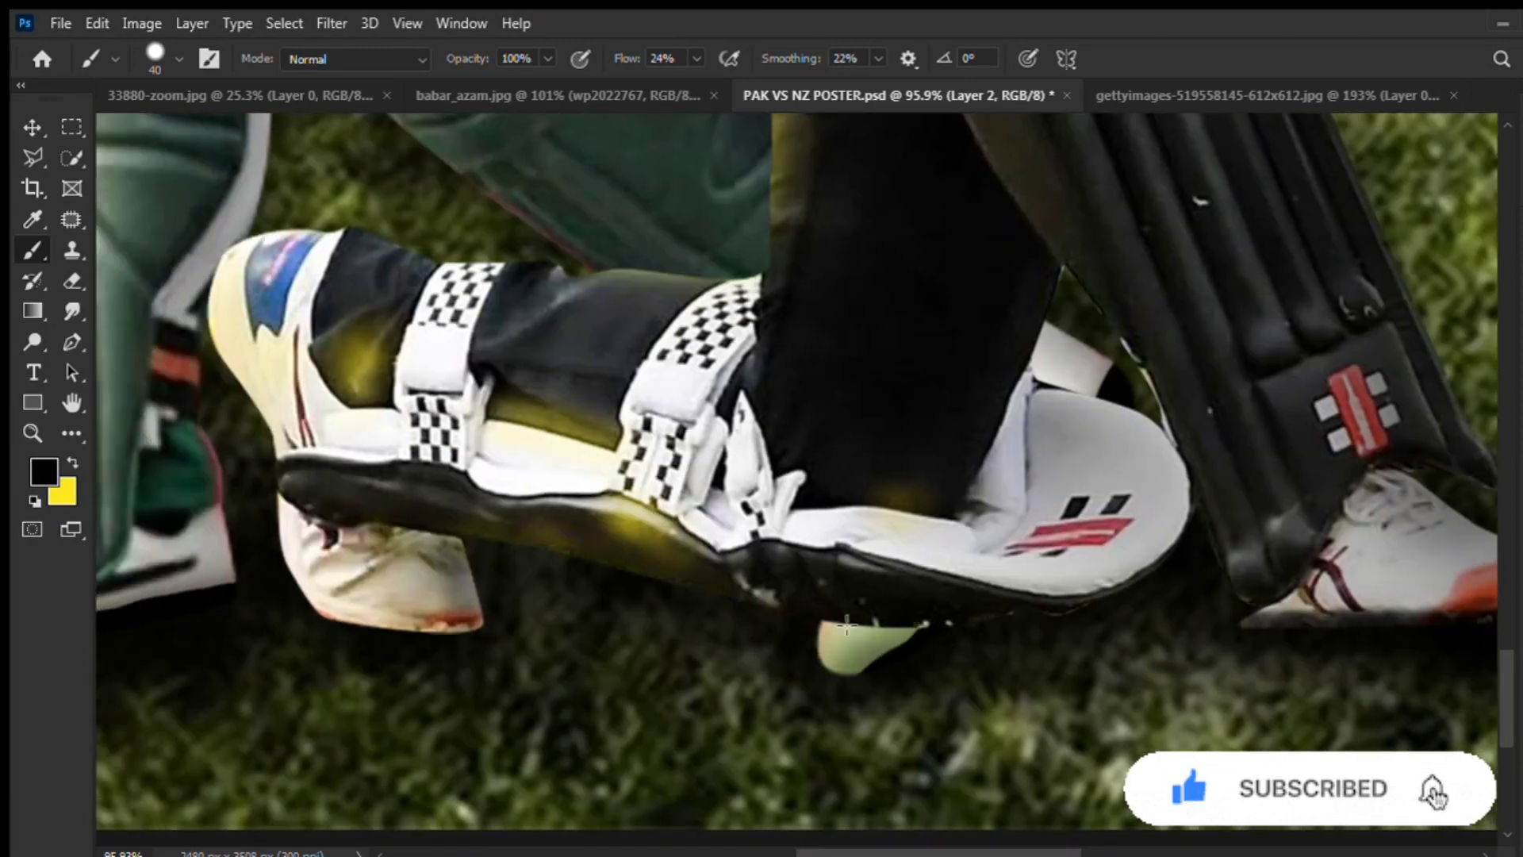
{"action": "scroll", "coordinate": [596, 566], "scroll_direction": "left", "scroll_amount": 5}
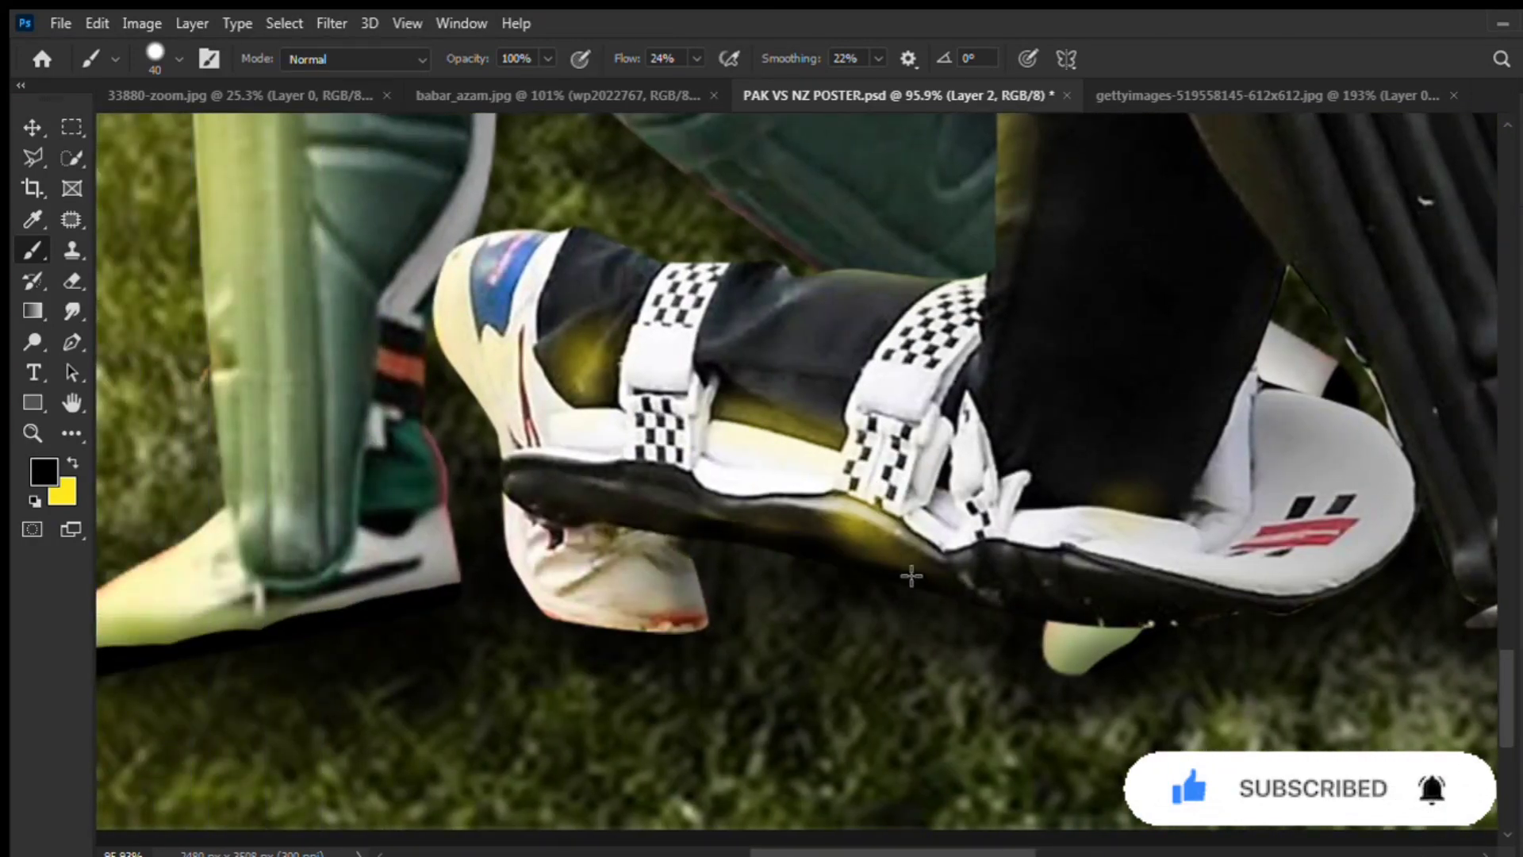
{"action": "scroll", "coordinate": [1088, 622], "scroll_direction": "right", "scroll_amount": 2}
{"action": "scroll", "coordinate": [714, 603], "scroll_direction": "left", "scroll_amount": 6}
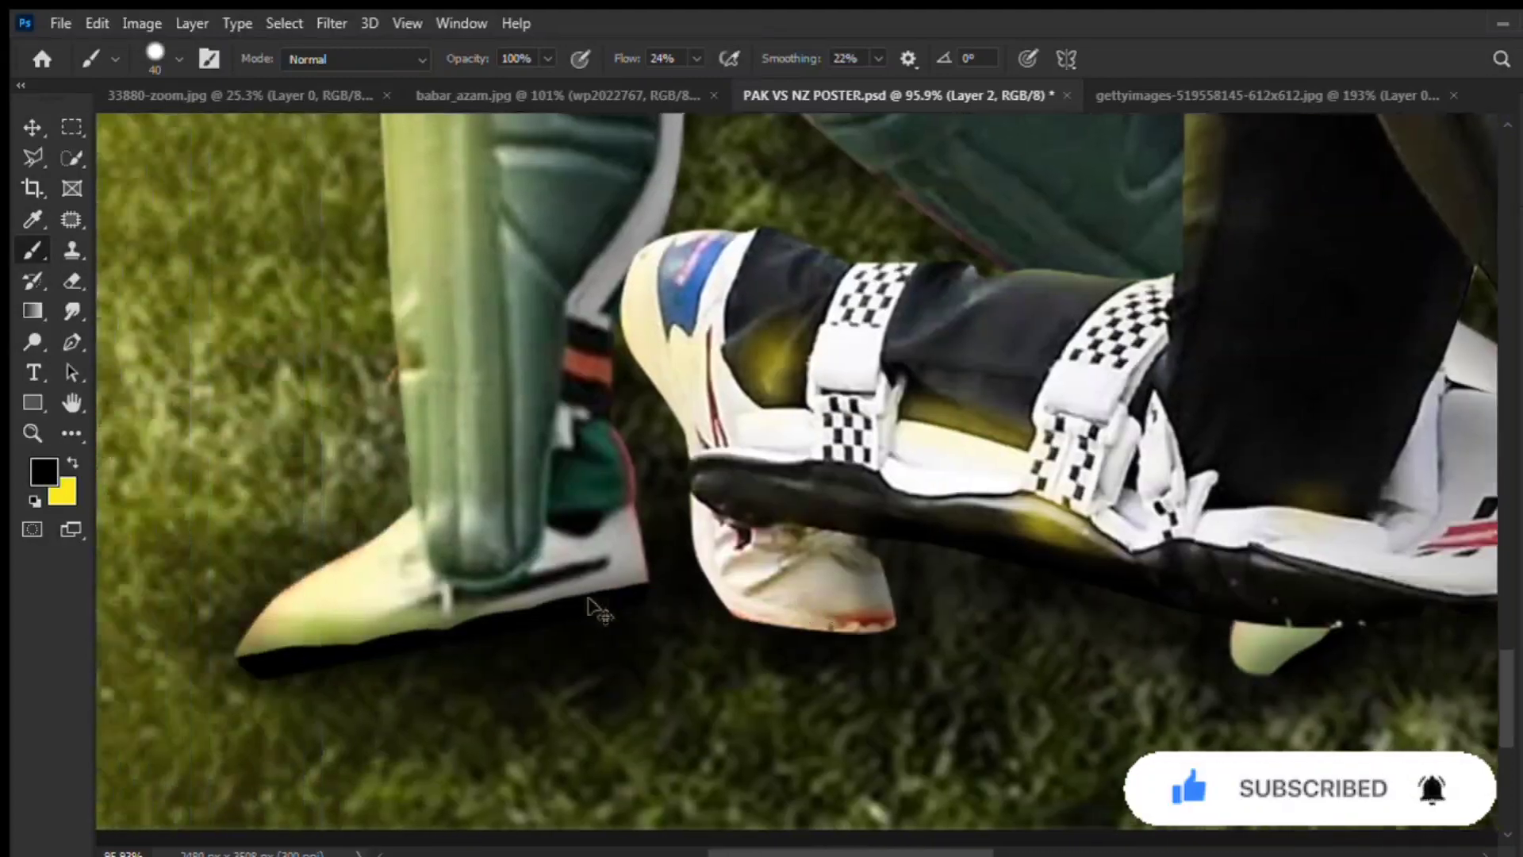
{"action": "scroll", "coordinate": [679, 599], "scroll_direction": "left", "scroll_amount": 2}
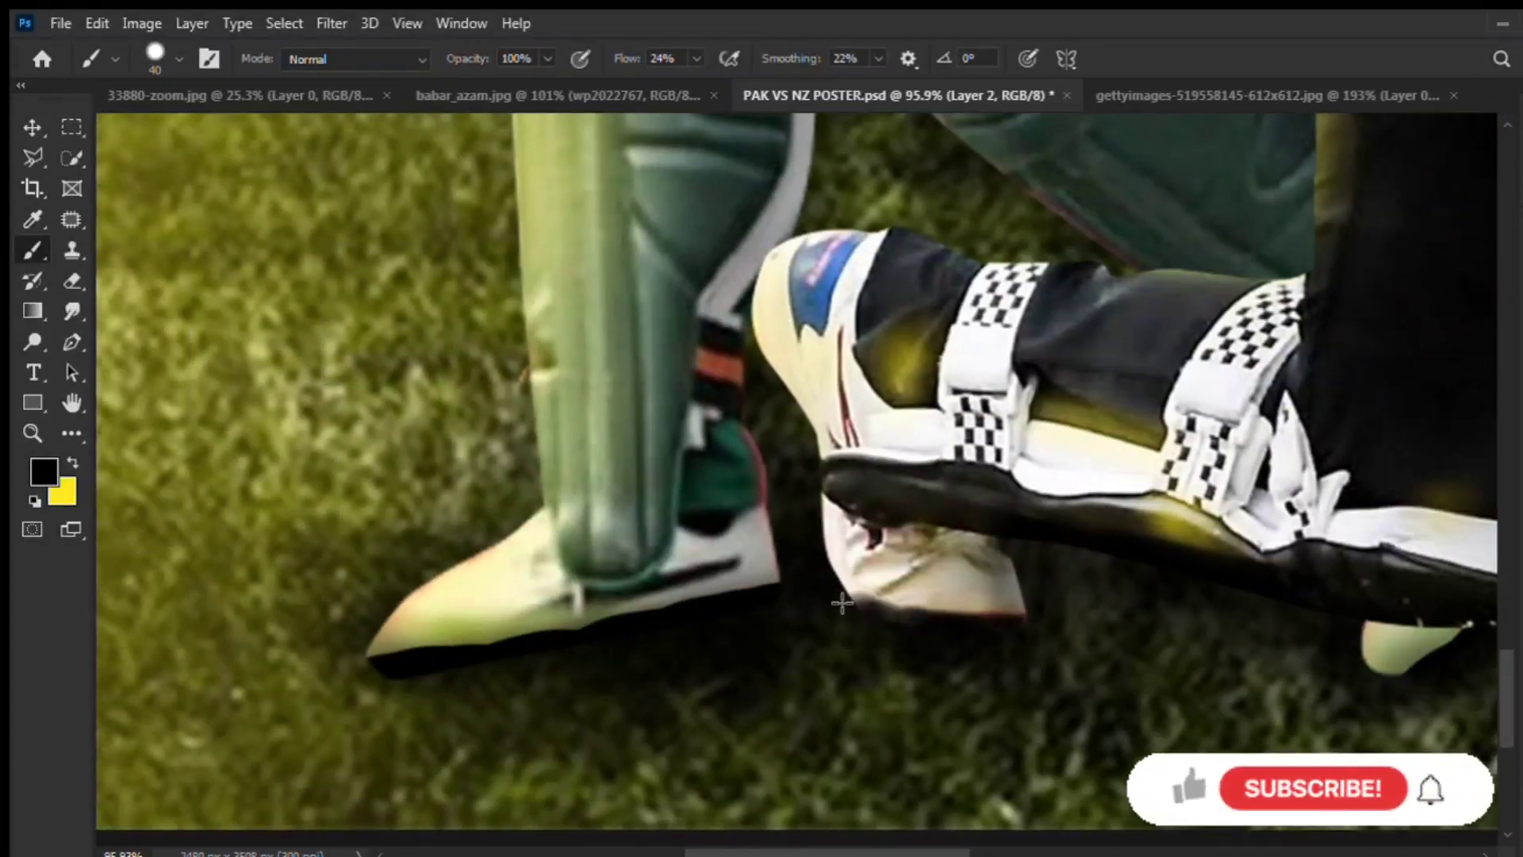
{"action": "scroll", "coordinate": [813, 572], "scroll_direction": "down", "scroll_amount": 2}
{"action": "scroll", "coordinate": [793, 603], "scroll_direction": "down", "scroll_amount": 2}
{"action": "scroll", "coordinate": [754, 675], "scroll_direction": "down", "scroll_amount": 2}
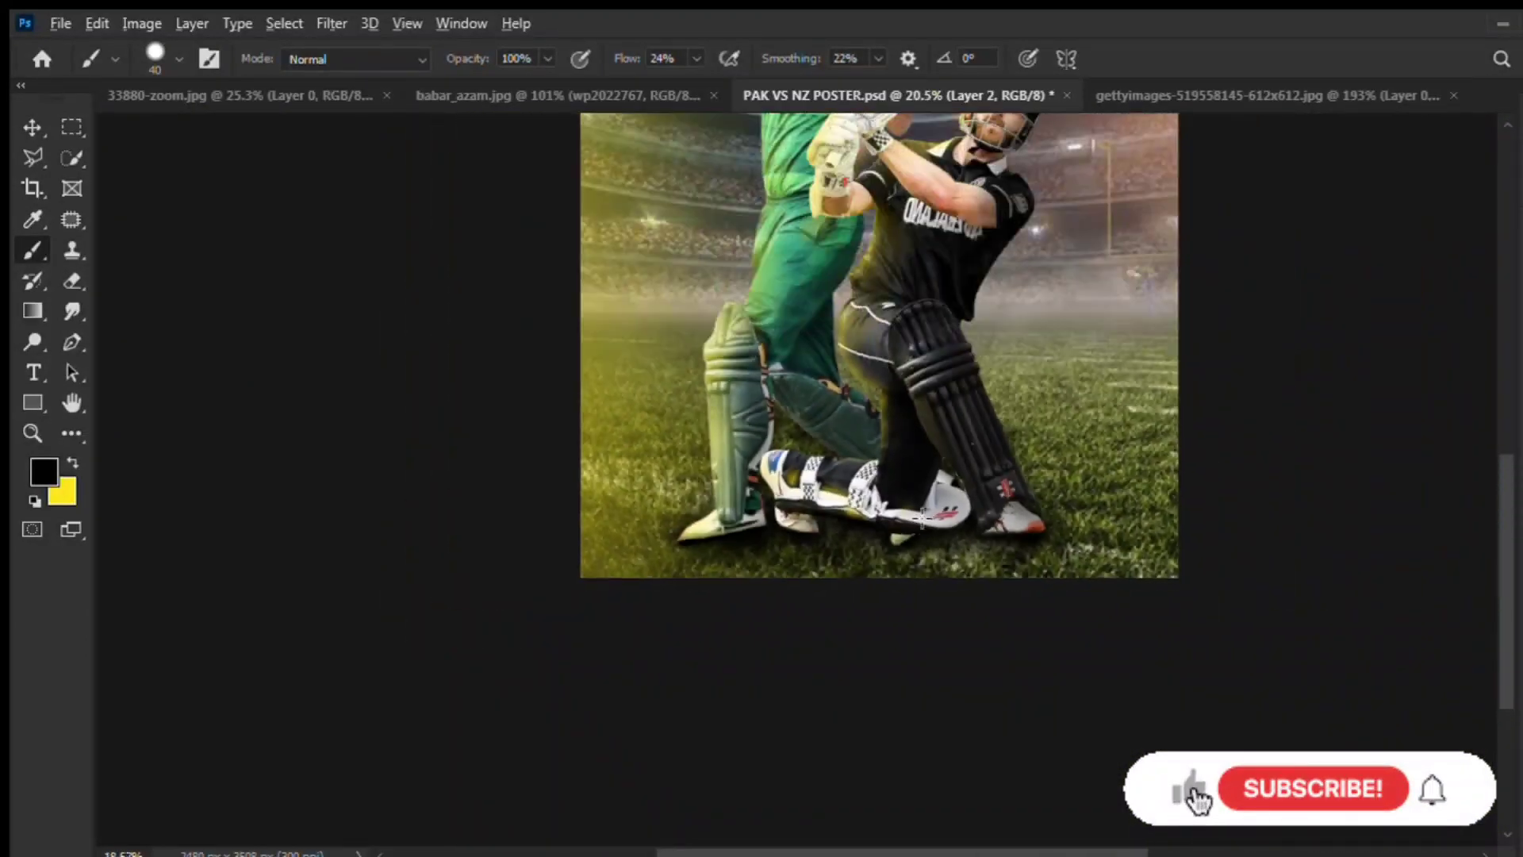
{"action": "scroll", "coordinate": [716, 750], "scroll_direction": "down", "scroll_amount": 2}
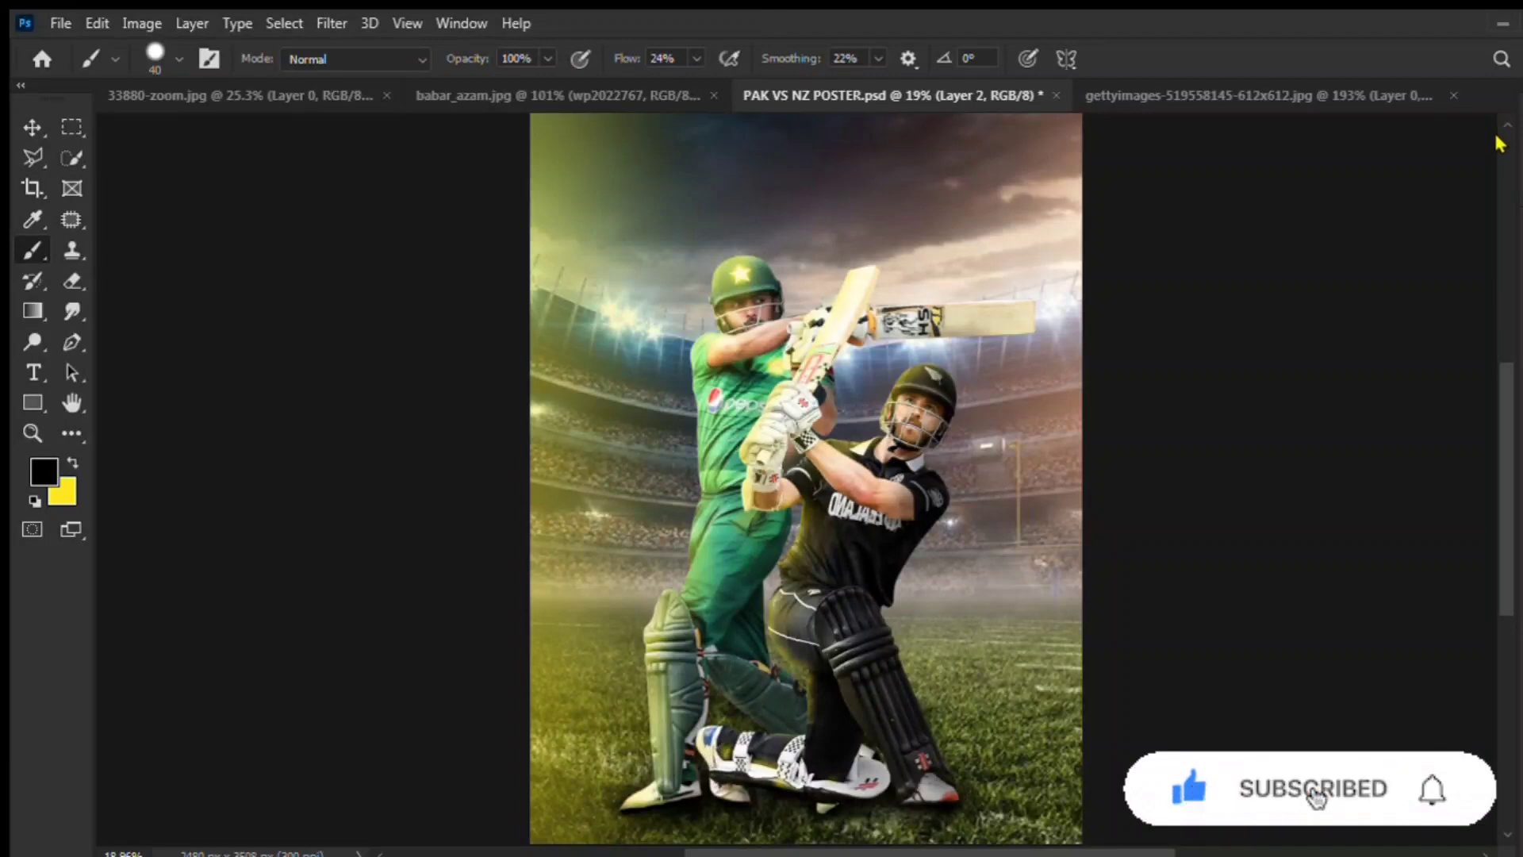
{"action": "left_click", "coordinate": [32, 125]}
{"action": "scroll", "coordinate": [294, 404], "scroll_direction": "up", "scroll_amount": 2}
Make yellow the paint colour and dodge the New Zealand batter's leg pads brighter.
{"action": "scroll", "coordinate": [283, 442], "scroll_direction": "up", "scroll_amount": 1}
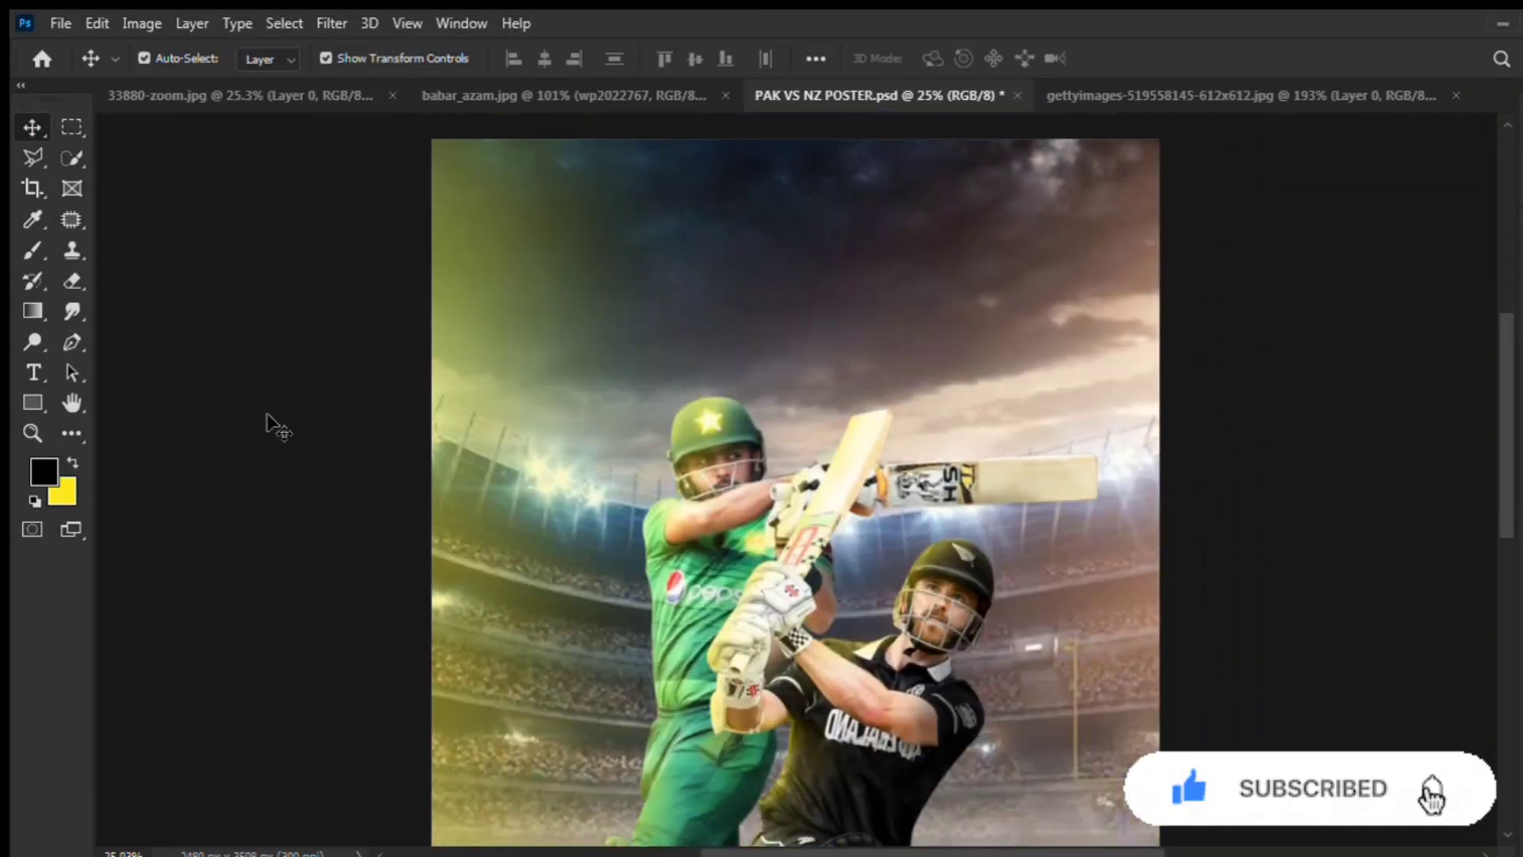
{"action": "scroll", "coordinate": [956, 459], "scroll_direction": "up", "scroll_amount": 2}
{"action": "scroll", "coordinate": [958, 458], "scroll_direction": "up", "scroll_amount": 3}
{"action": "key", "text": "b"}
{"action": "key", "text": "x"}
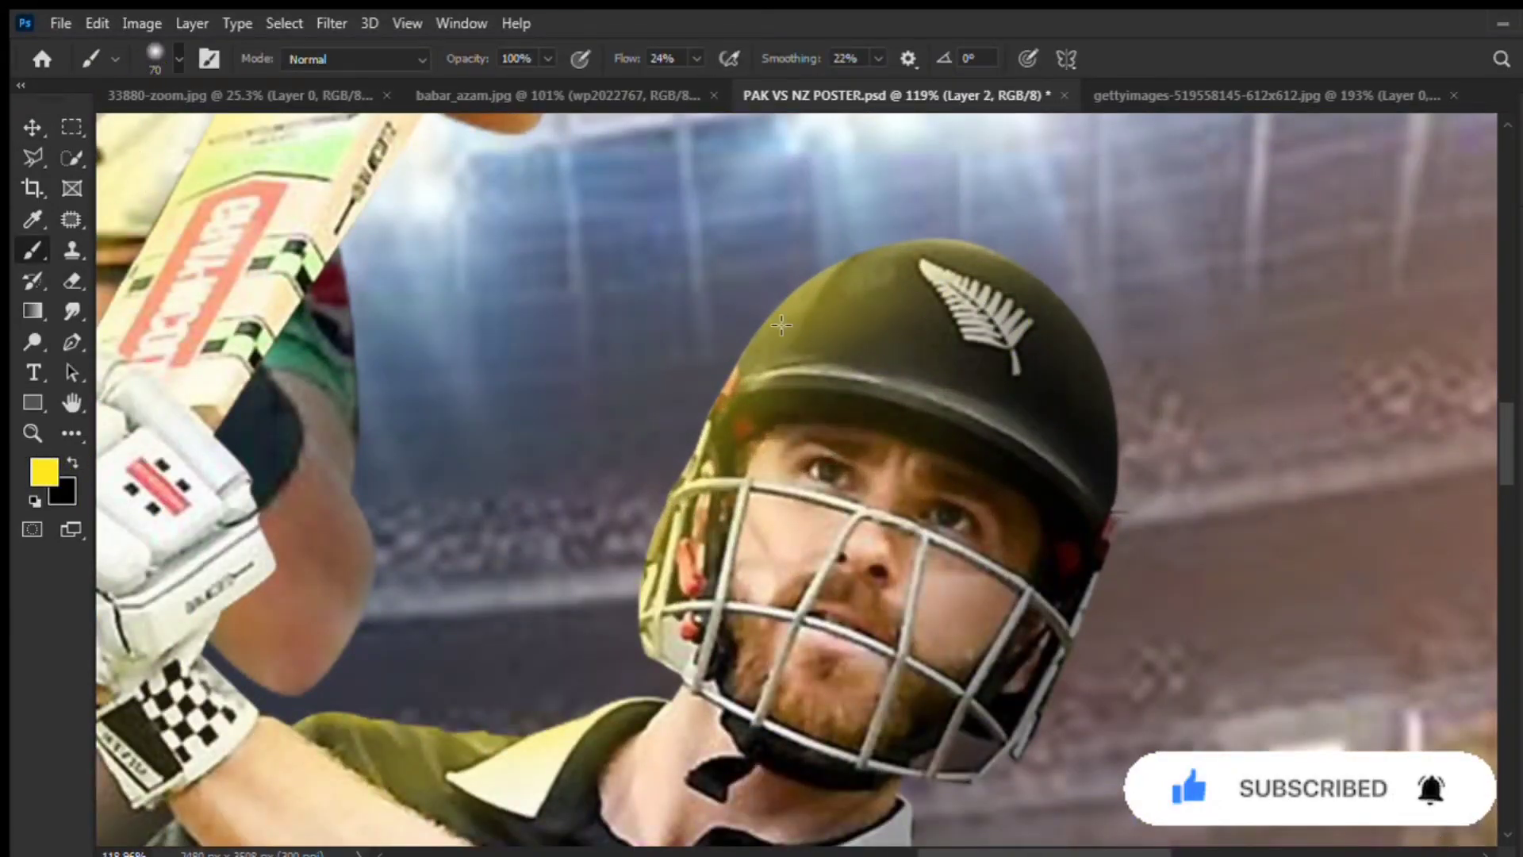
{"action": "key", "text": "o"}
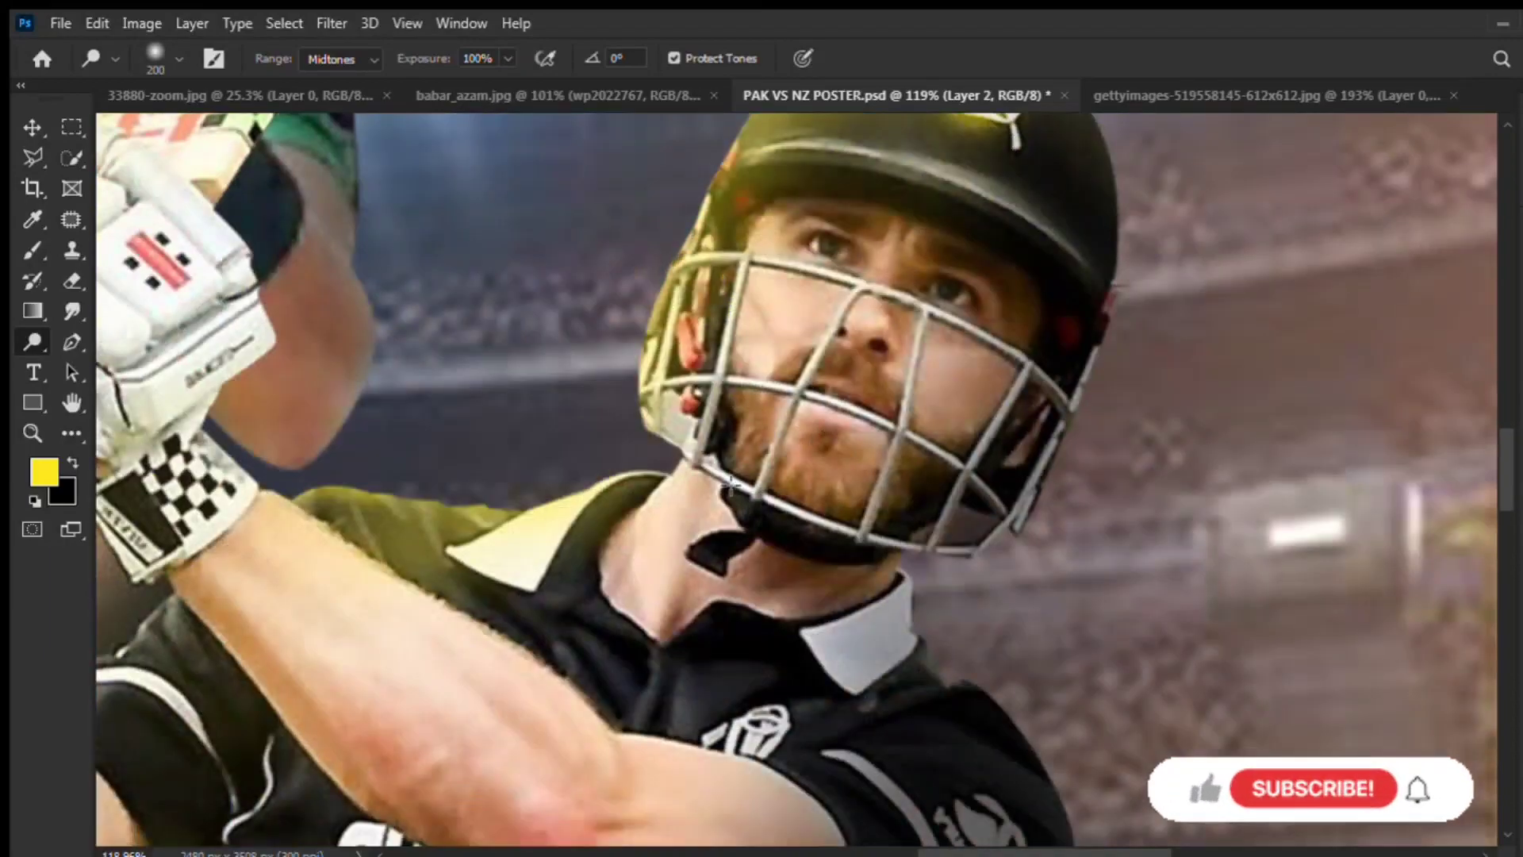
{"action": "scroll", "coordinate": [374, 606], "scroll_direction": "down", "scroll_amount": 3}
{"action": "scroll", "coordinate": [413, 562], "scroll_direction": "up", "scroll_amount": 2}
{"action": "scroll", "coordinate": [556, 579], "scroll_direction": "down", "scroll_amount": 5}
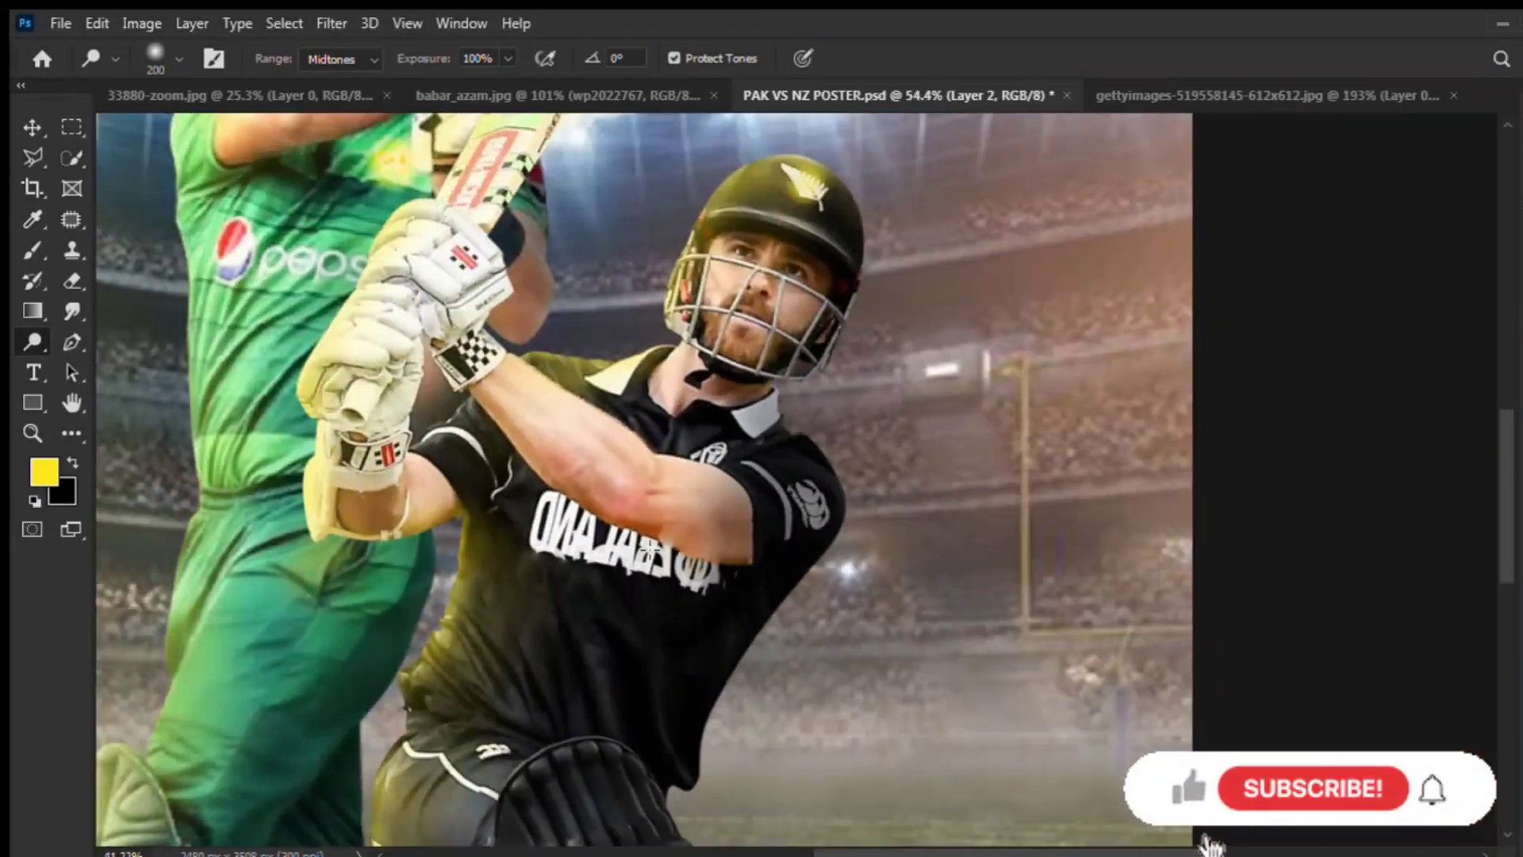
{"action": "scroll", "coordinate": [669, 597], "scroll_direction": "up", "scroll_amount": 6}
{"action": "scroll", "coordinate": [669, 596], "scroll_direction": "down", "scroll_amount": 6}
{"action": "scroll", "coordinate": [668, 596], "scroll_direction": "up", "scroll_amount": 4}
{"action": "scroll", "coordinate": [714, 571], "scroll_direction": "up", "scroll_amount": 1}
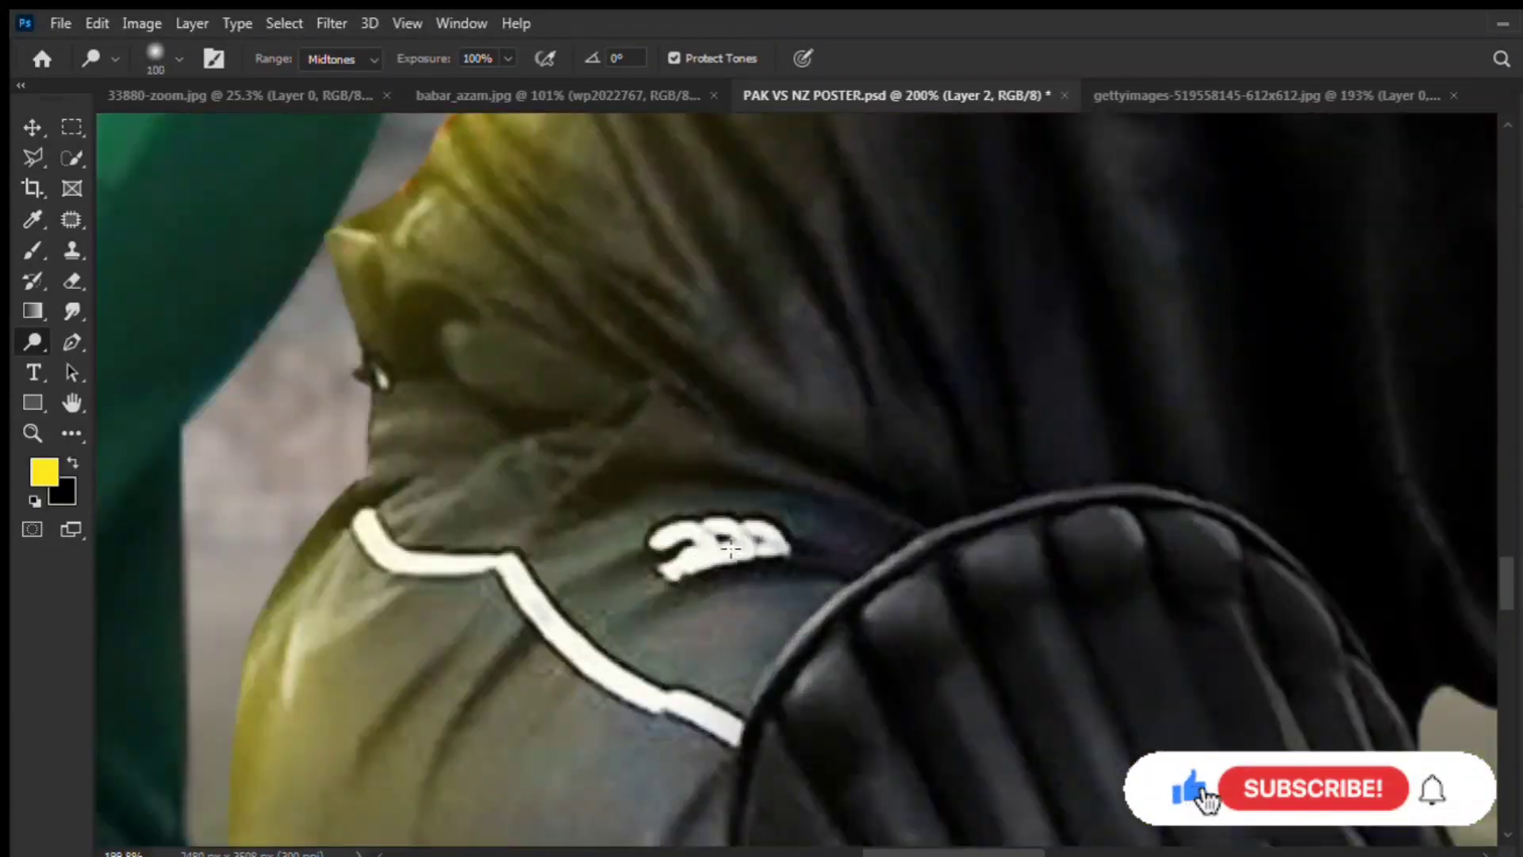
{"action": "scroll", "coordinate": [794, 523], "scroll_direction": "down", "scroll_amount": 2}
{"action": "scroll", "coordinate": [858, 499], "scroll_direction": "down", "scroll_amount": 2}
{"action": "key", "text": "["}
{"action": "key", "text": "["}
{"action": "key", "text": "["}
{"action": "scroll", "coordinate": [858, 498], "scroll_direction": "up", "scroll_amount": 2}
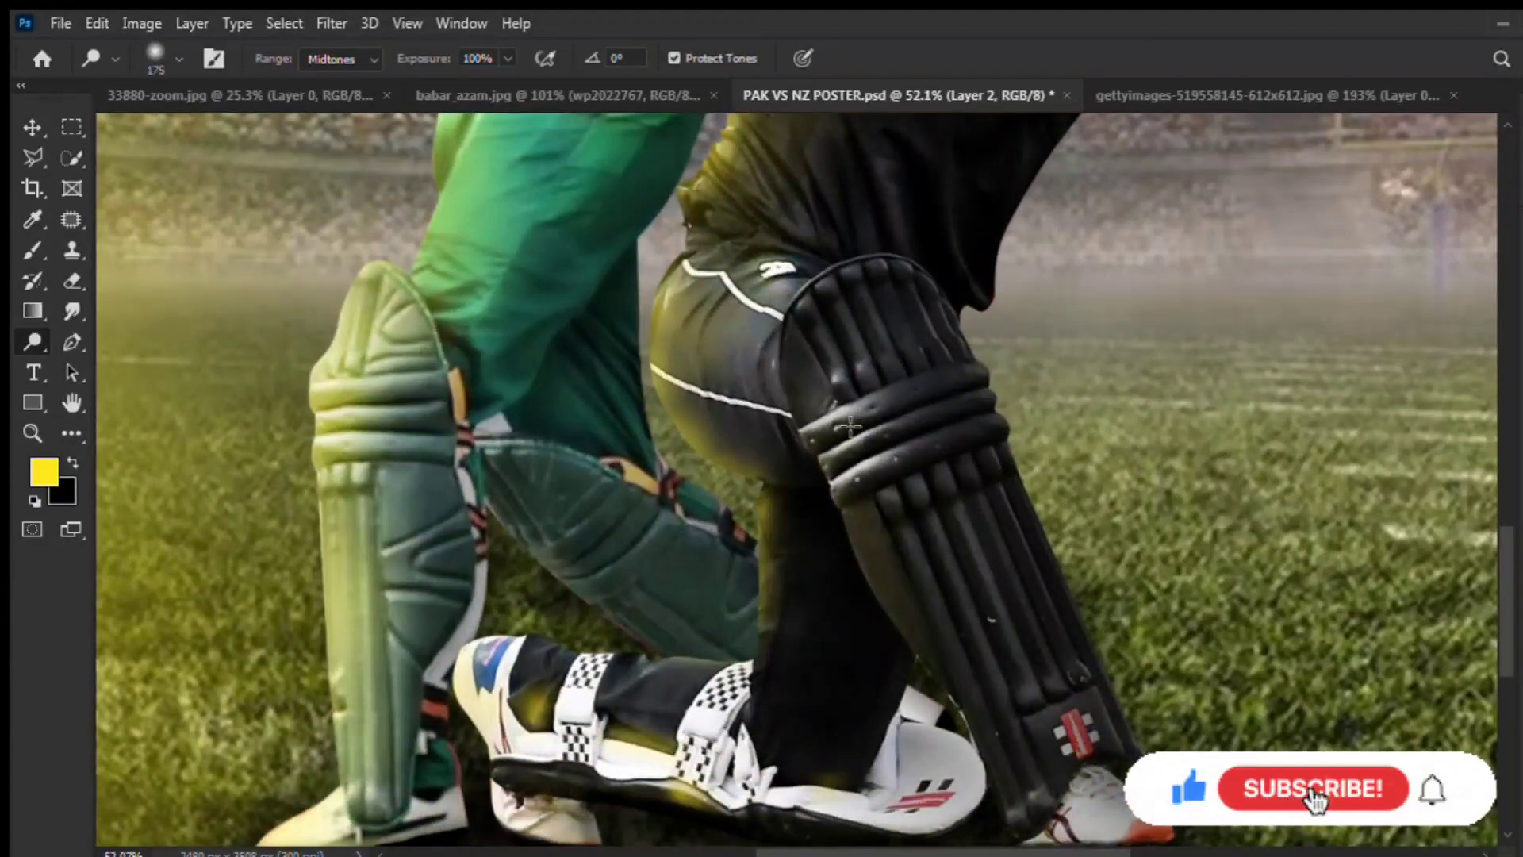
Tint the pad's upper bands yellow and turn a pen path along its edge into a selection.
{"action": "key", "text": "b"}
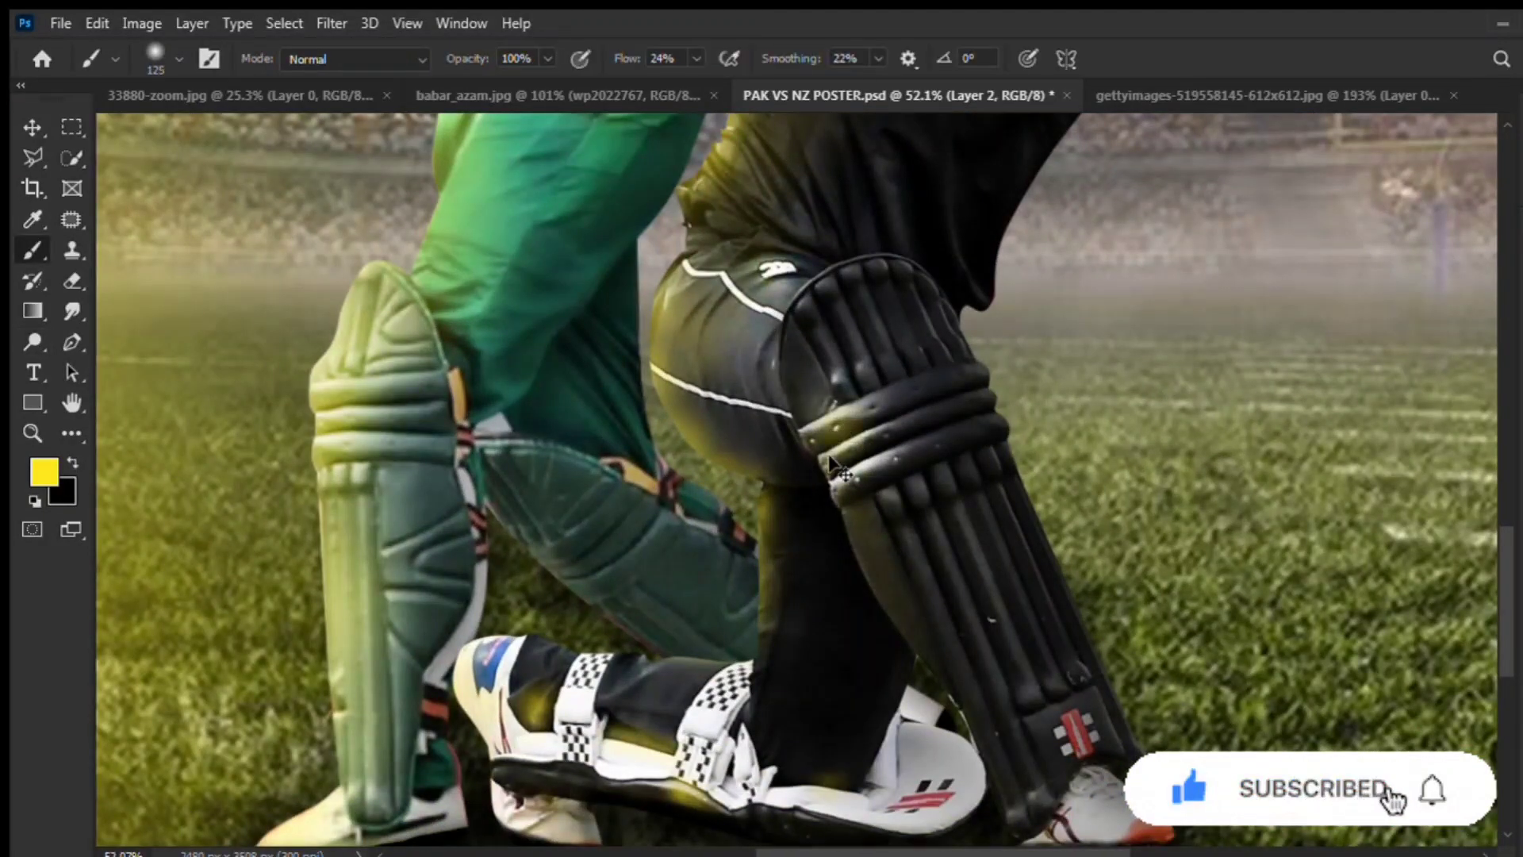
{"action": "key", "text": "bracketleft"}
{"action": "key", "text": "bracketleft"}
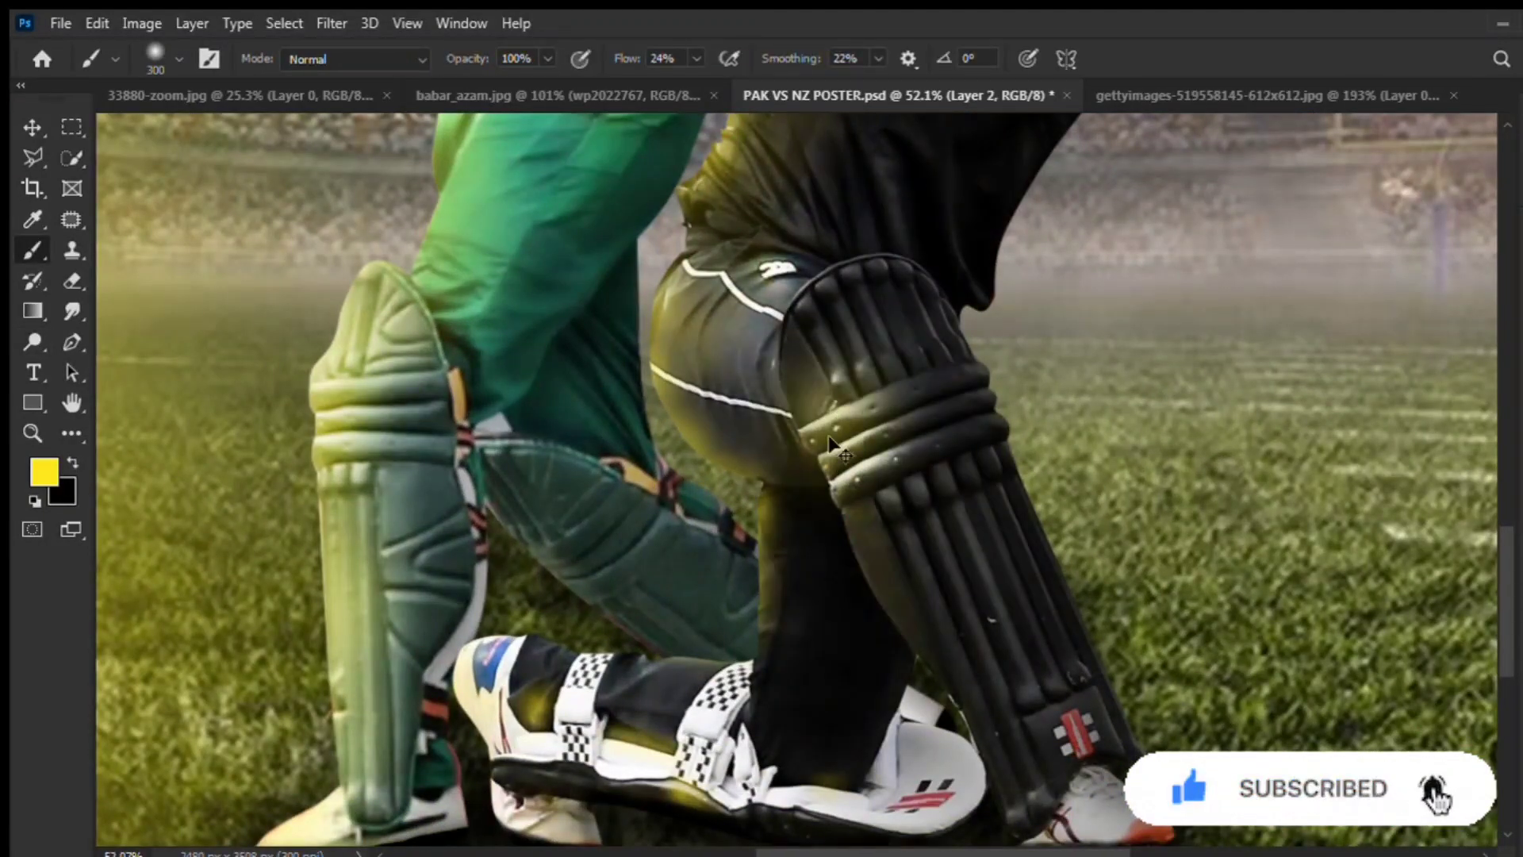
{"action": "left_click_drag", "start_coordinate": [845, 453], "coordinate": [855, 458]}
{"action": "key", "text": "p"}
{"action": "left_click", "coordinate": [794, 416]}
{"action": "left_click", "coordinate": [809, 439]}
{"action": "left_click", "coordinate": [819, 457]}
{"action": "left_click", "coordinate": [828, 475]}
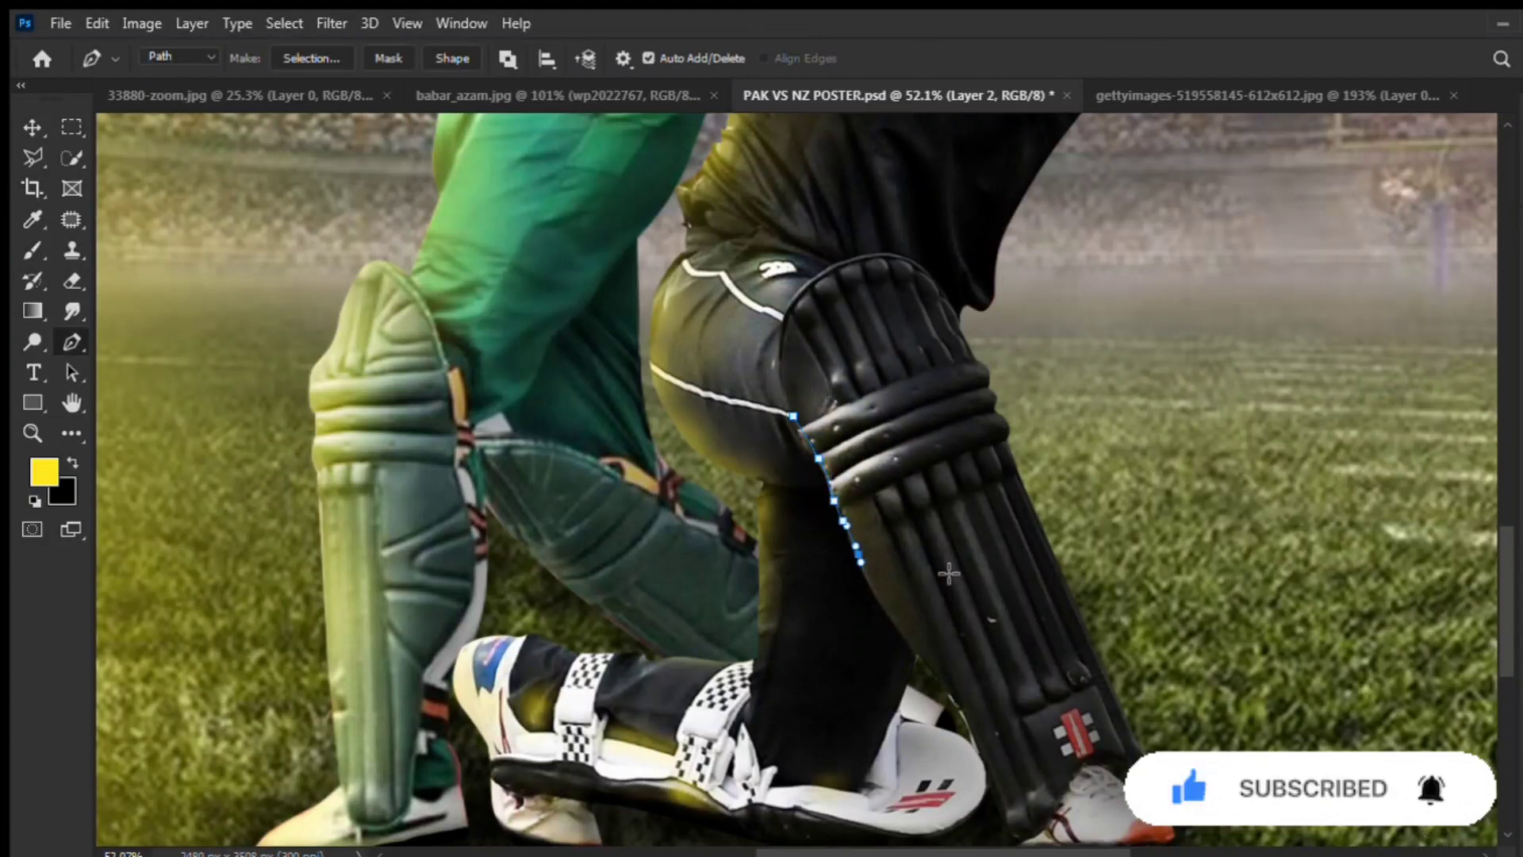
{"action": "key", "text": "ctrl+Return"}
{"action": "key", "text": "b"}
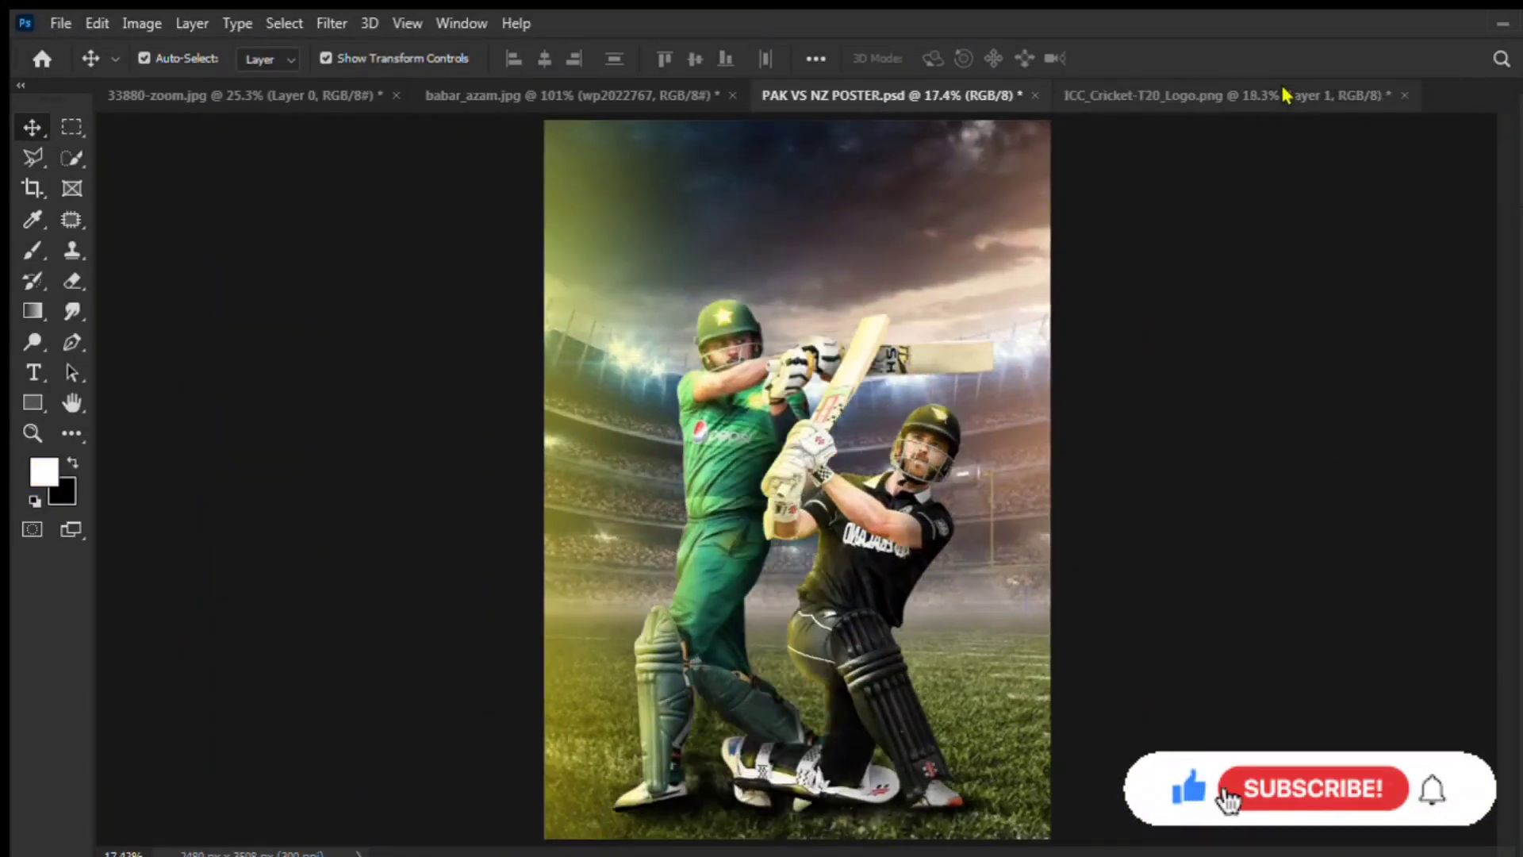
Bring the T20 logo into the poster and shrink it toward the top centre.
{"action": "left_click", "coordinate": [1285, 95]}
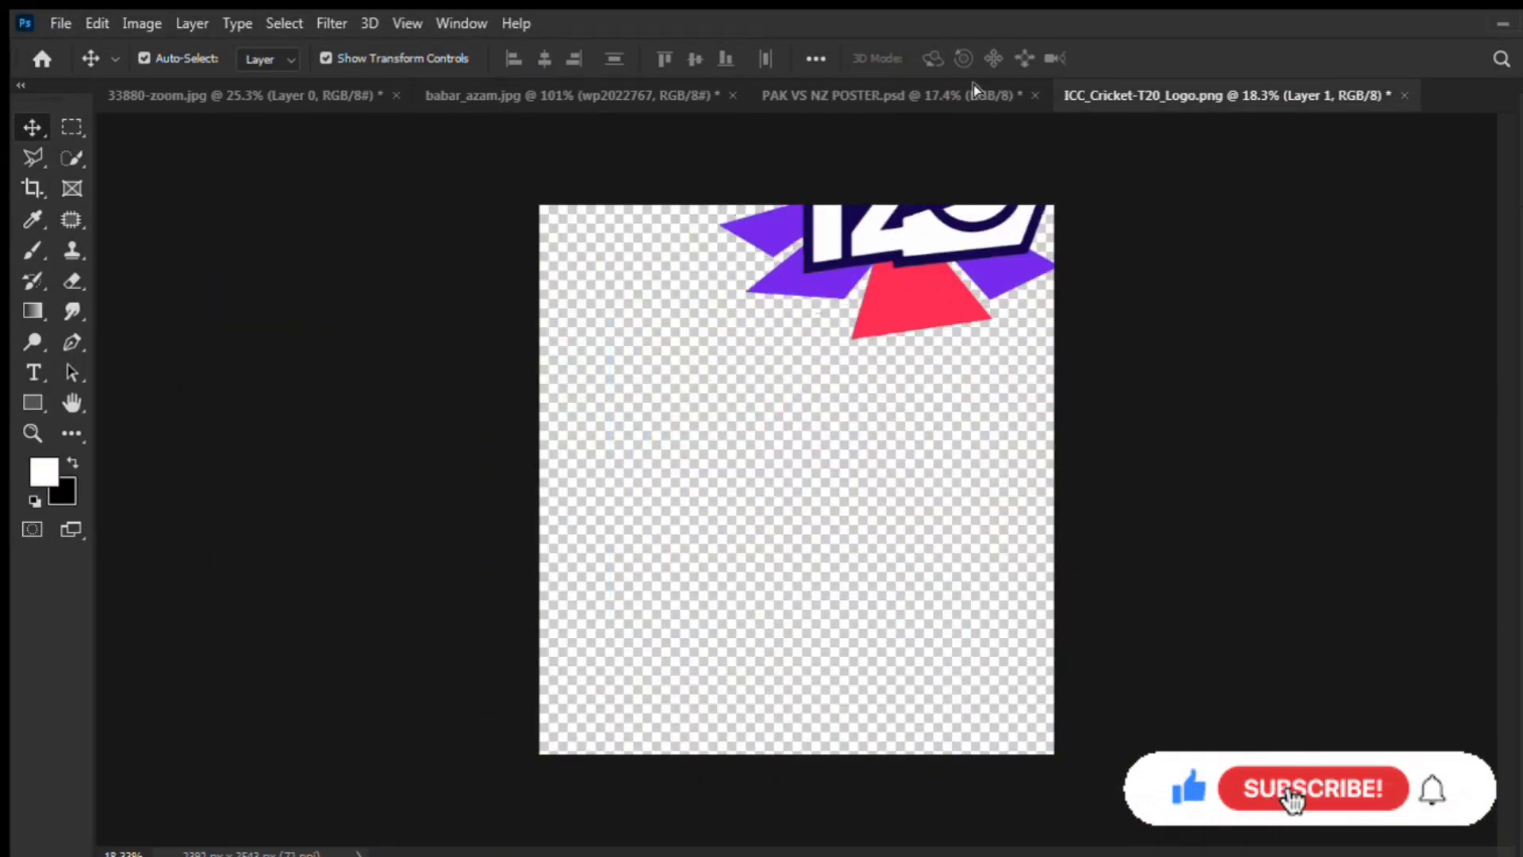
{"action": "left_click_drag", "start_coordinate": [872, 238], "coordinate": [834, 213]}
{"action": "key", "text": "ctrl+t"}
{"action": "scroll", "coordinate": [834, 212], "scroll_direction": "up", "scroll_amount": 5}
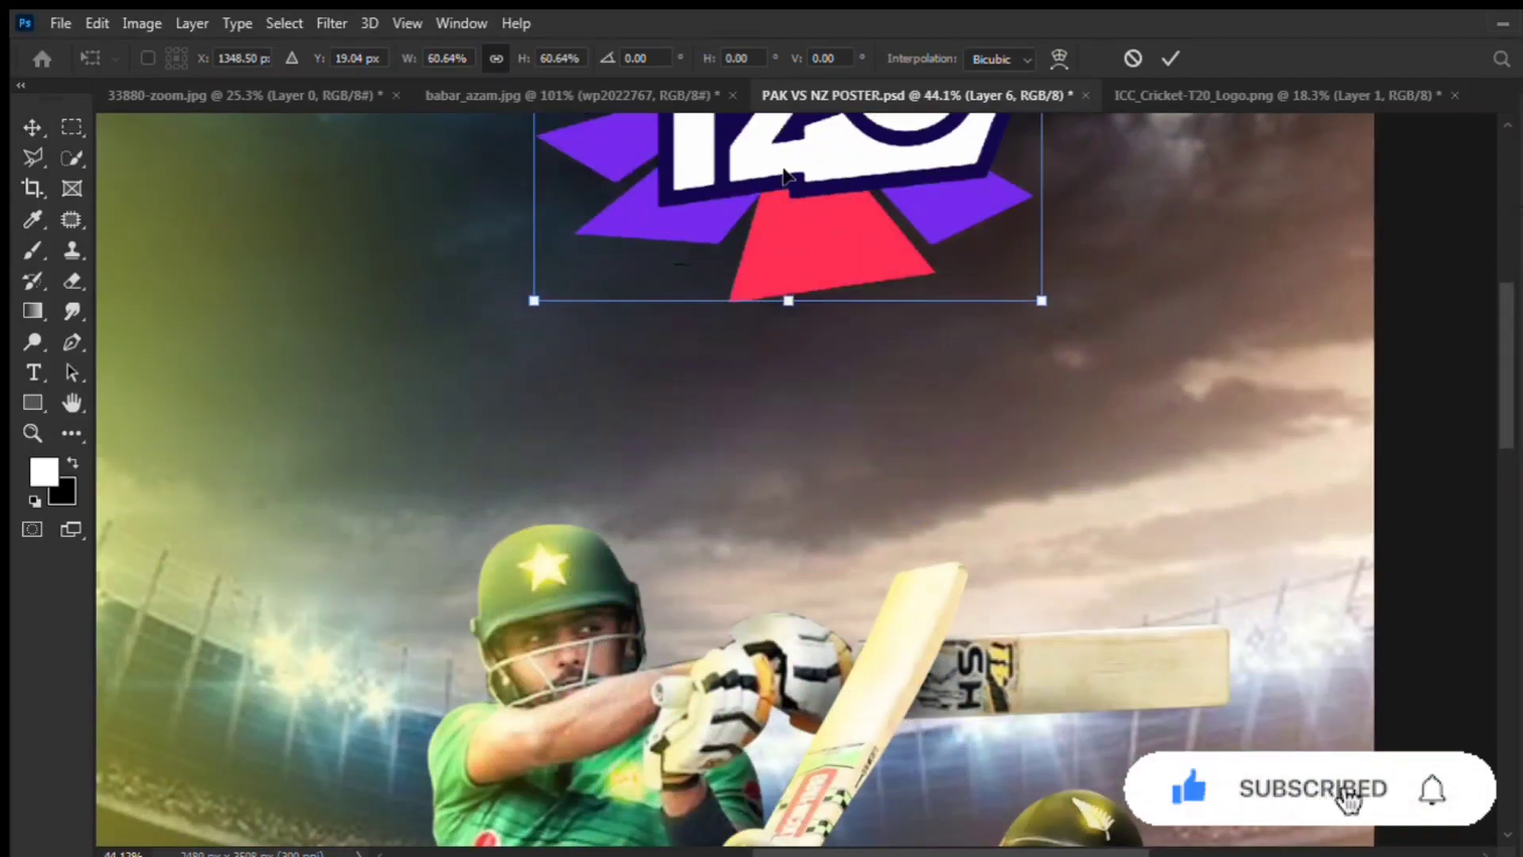
{"action": "scroll", "coordinate": [746, 317], "scroll_direction": "up", "scroll_amount": 2}
{"action": "left_click_drag", "start_coordinate": [746, 135], "coordinate": [747, 401]}
{"action": "mouse_move", "coordinate": [746, 492]}
{"action": "left_mouse_down"}
{"action": "mouse_move", "coordinate": [720, 323]}
{"action": "mouse_move", "coordinate": [608, 320]}
{"action": "mouse_move", "coordinate": [706, 325]}
{"action": "left_mouse_up"}
{"action": "key", "text": "Return"}
Enlarge the T20 logo slightly and fit the whole poster in the window.
{"action": "left_click_drag", "start_coordinate": [706, 413], "coordinate": [733, 448]}
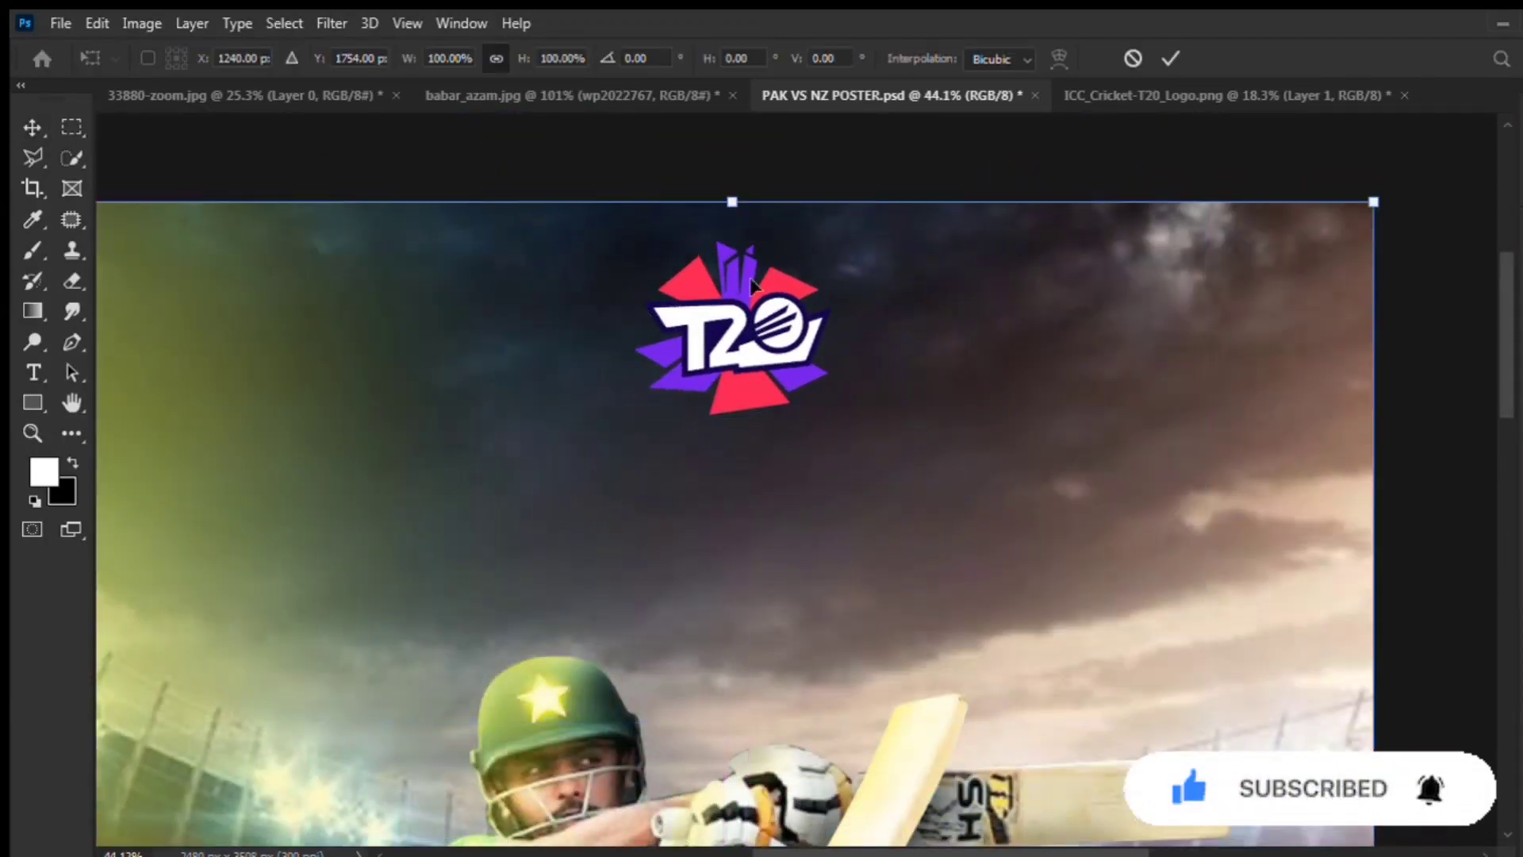
{"action": "key", "text": "Return"}
{"action": "key", "text": "ctrl+0"}
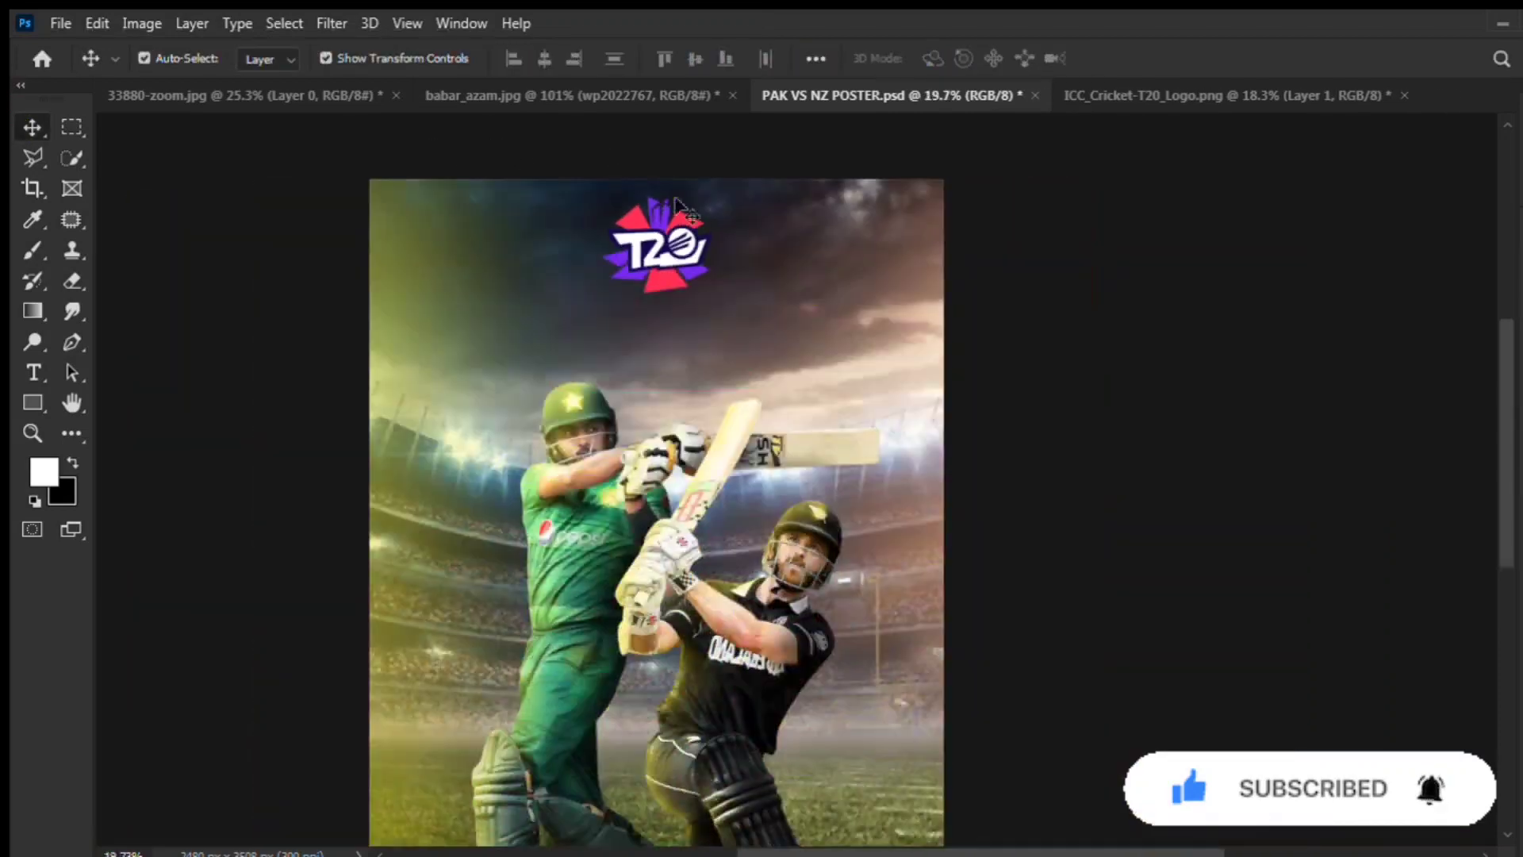
{"action": "key", "text": "ctrl+t"}
{"action": "key", "text": "Return"}
{"action": "left_click", "coordinate": [1142, 297]}
{"action": "scroll", "coordinate": [1142, 298], "scroll_direction": "down", "scroll_amount": 2}
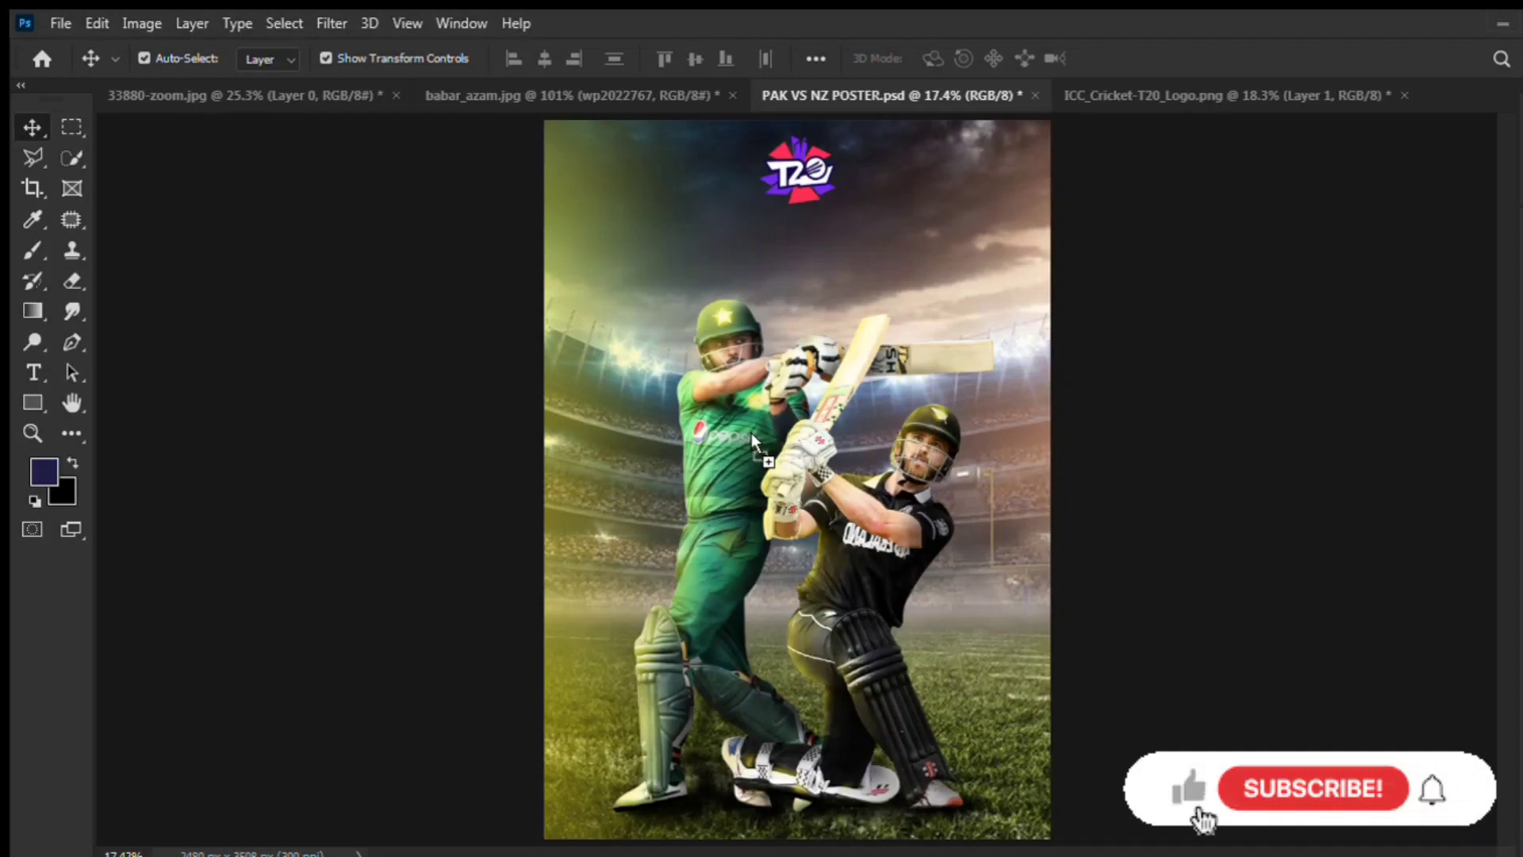
Place the blue-yellow watercolour texture over the whole poster and set it to Overlay blending.
{"action": "left_click", "coordinate": [752, 438]}
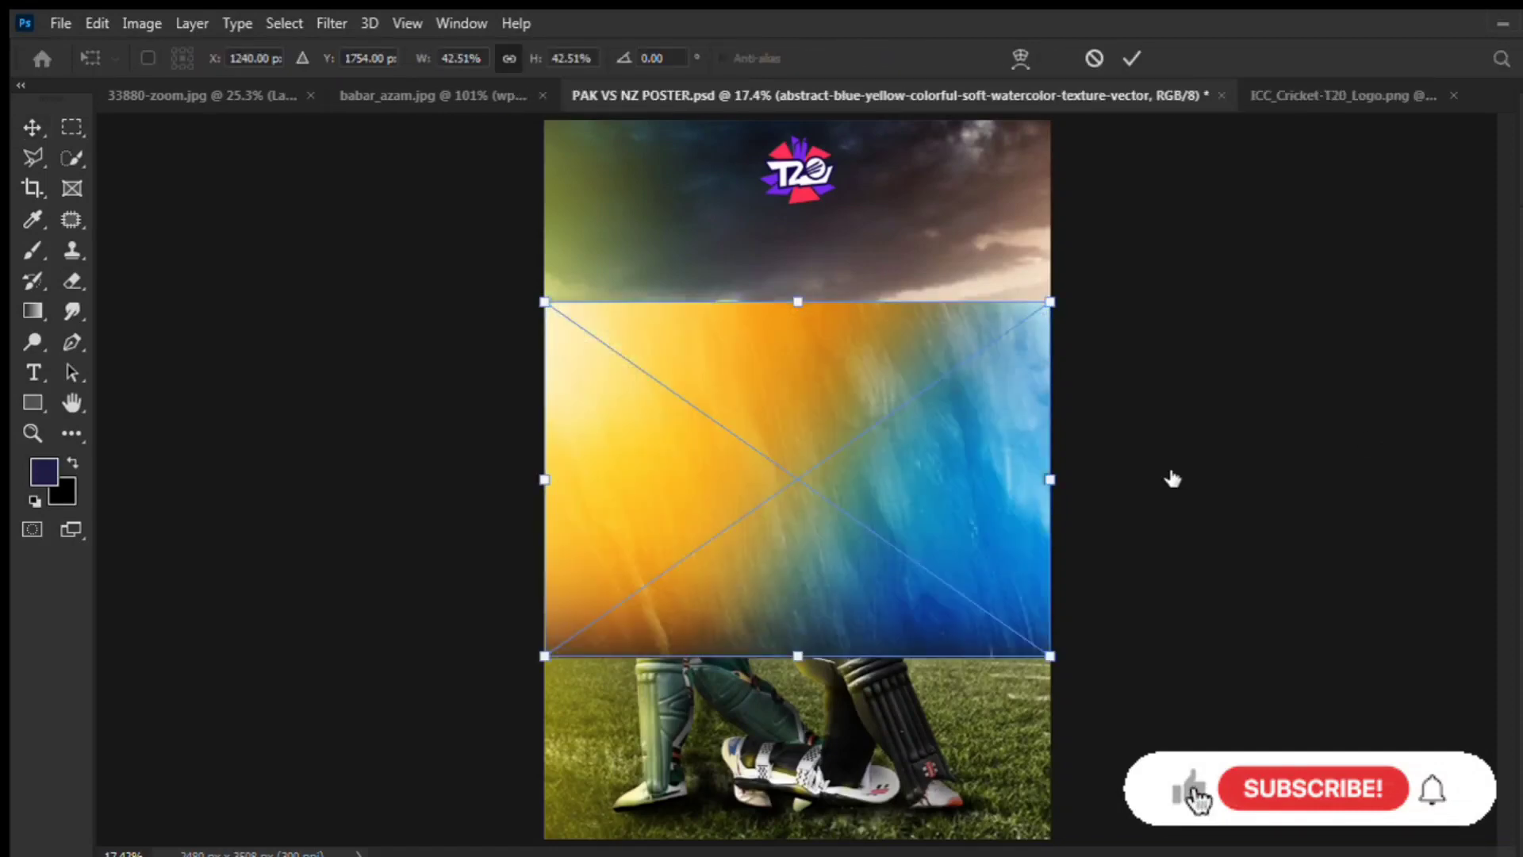
{"action": "left_click_drag", "start_coordinate": [796, 657], "coordinate": [796, 839]}
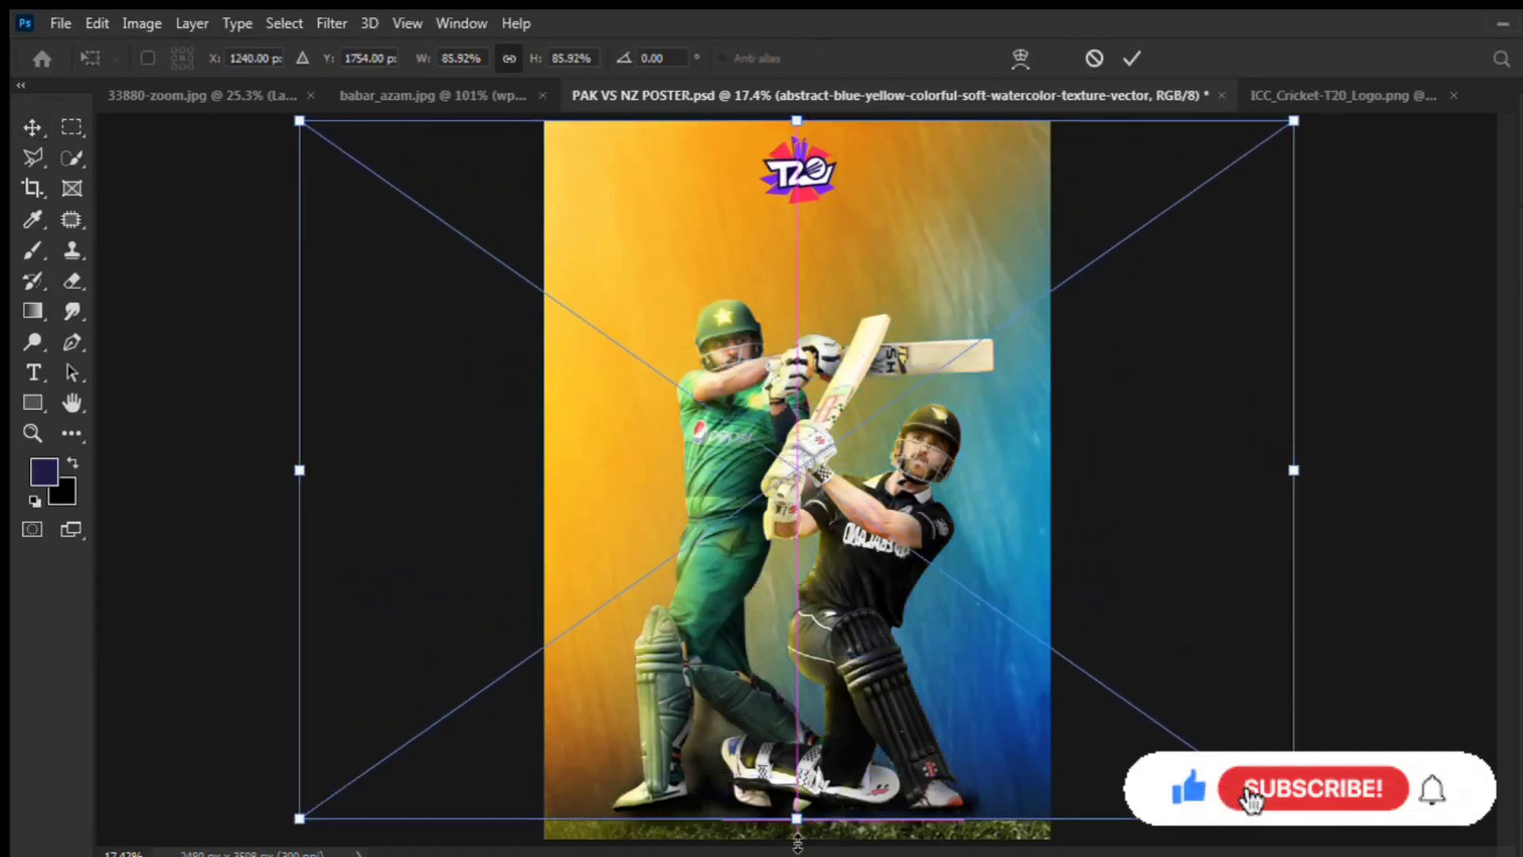
{"action": "key", "text": "Return"}
{"action": "key", "text": "shift+alt+o"}
{"action": "key", "text": "shift+alt+o"}
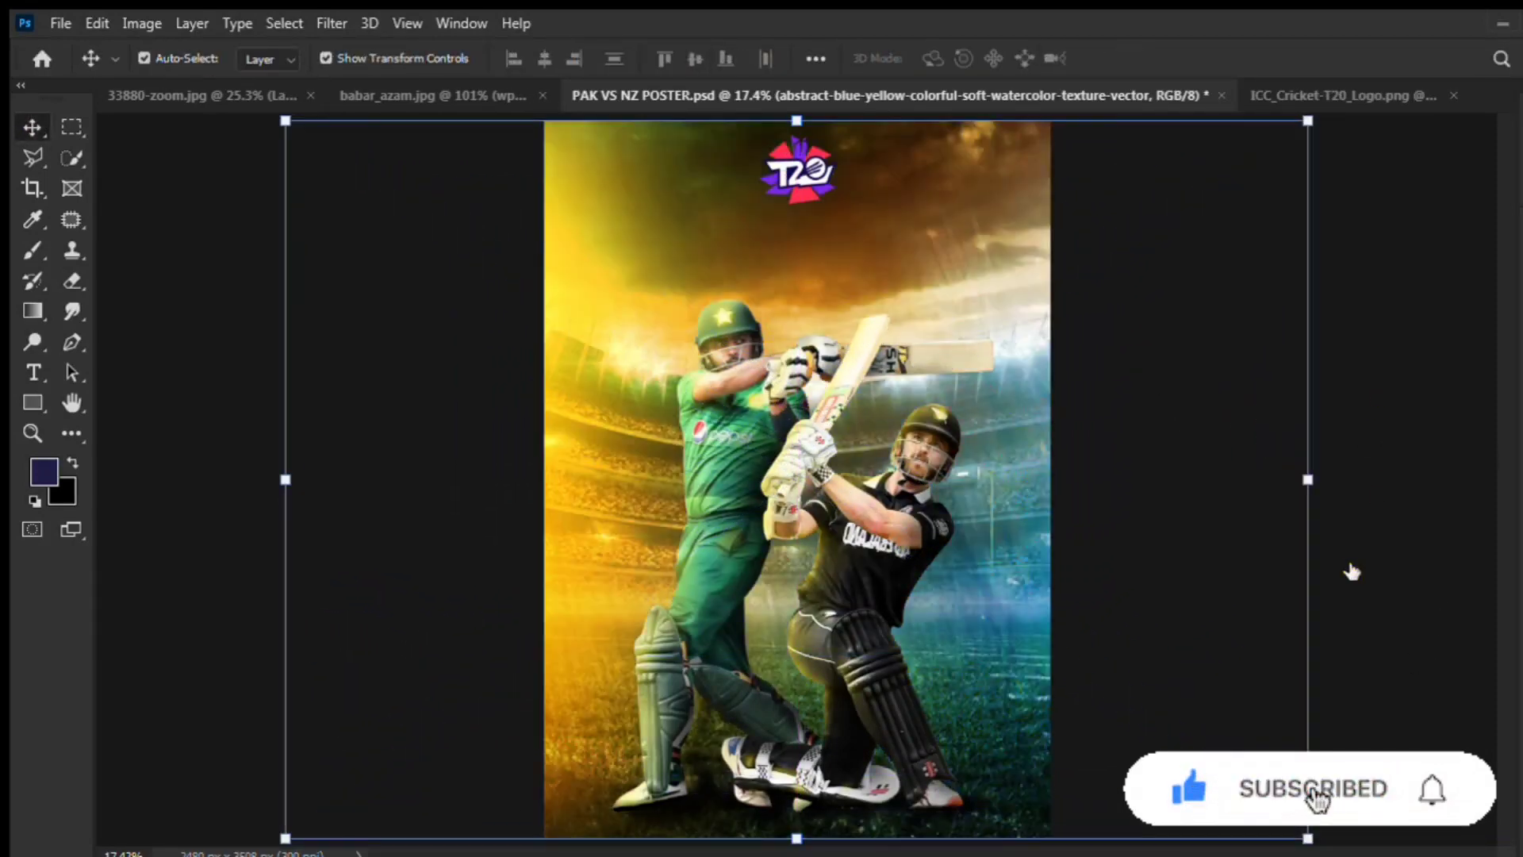
{"action": "left_click", "coordinate": [429, 305]}
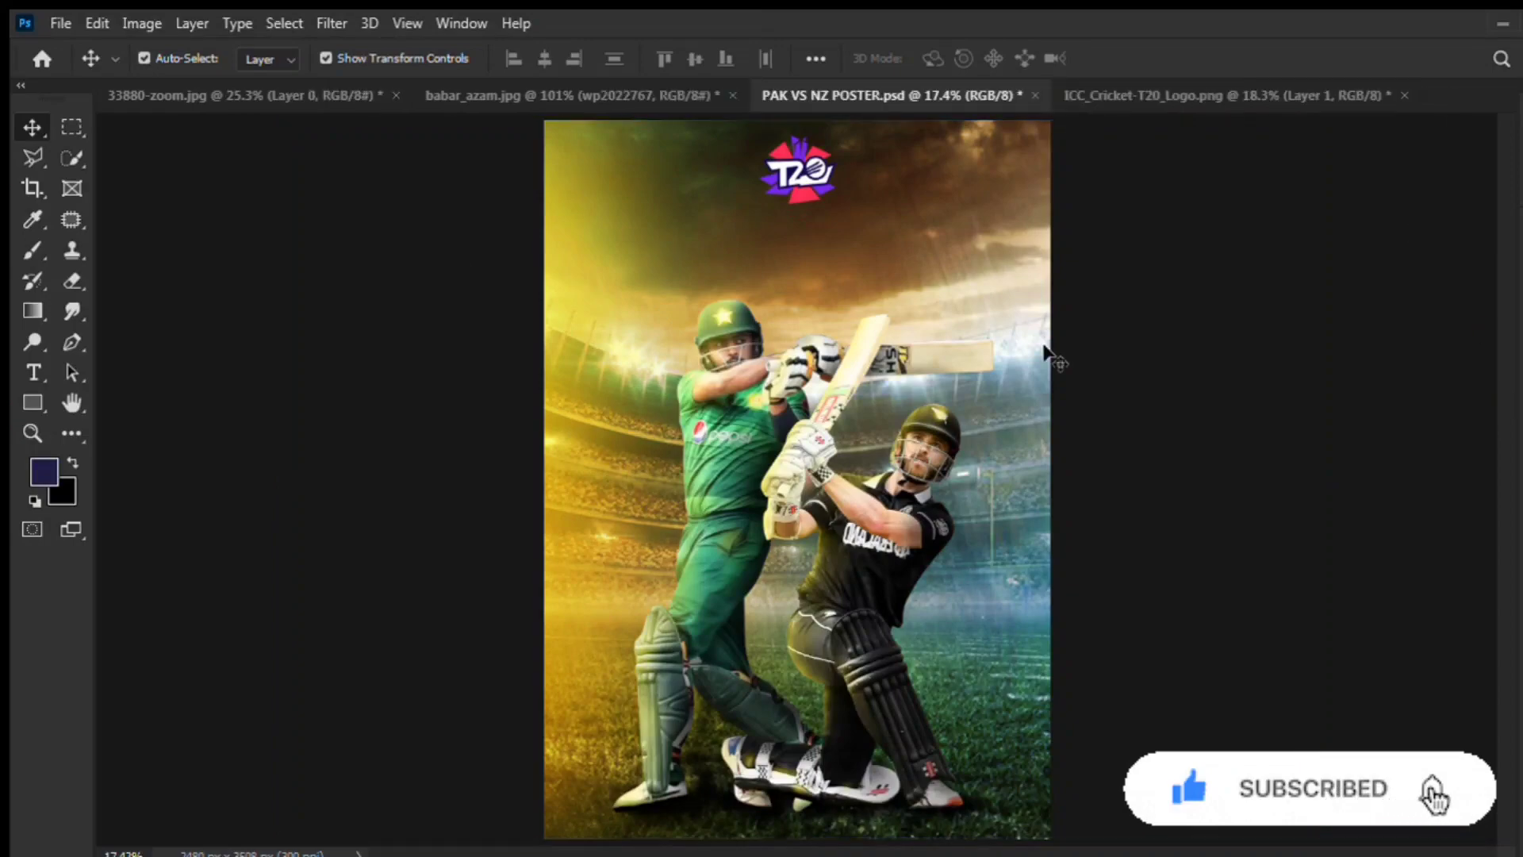
{"action": "scroll", "coordinate": [841, 413], "scroll_direction": "up", "scroll_amount": 2}
{"action": "mouse_move", "coordinate": [811, 290]}
{"action": "left_mouse_down"}
{"action": "mouse_move", "coordinate": [859, 647]}
{"action": "mouse_move", "coordinate": [851, 711]}
{"action": "left_mouse_up"}
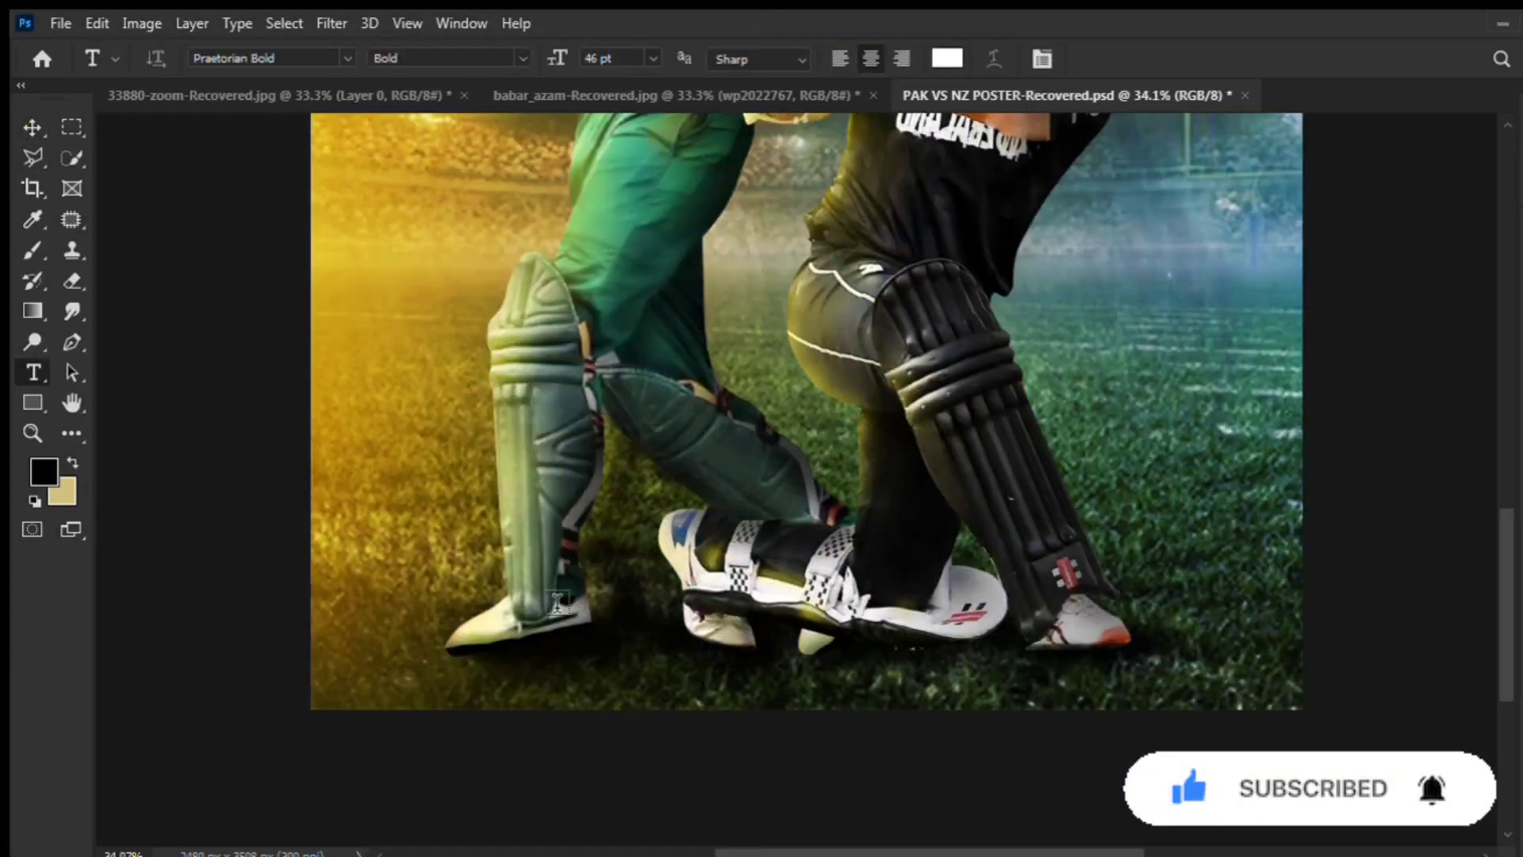
Type 'PAKISTAN VS NEW ZEALAND', then scale and centre it near the poster's bottom.
{"action": "type", "text": "PAKISTAN"}
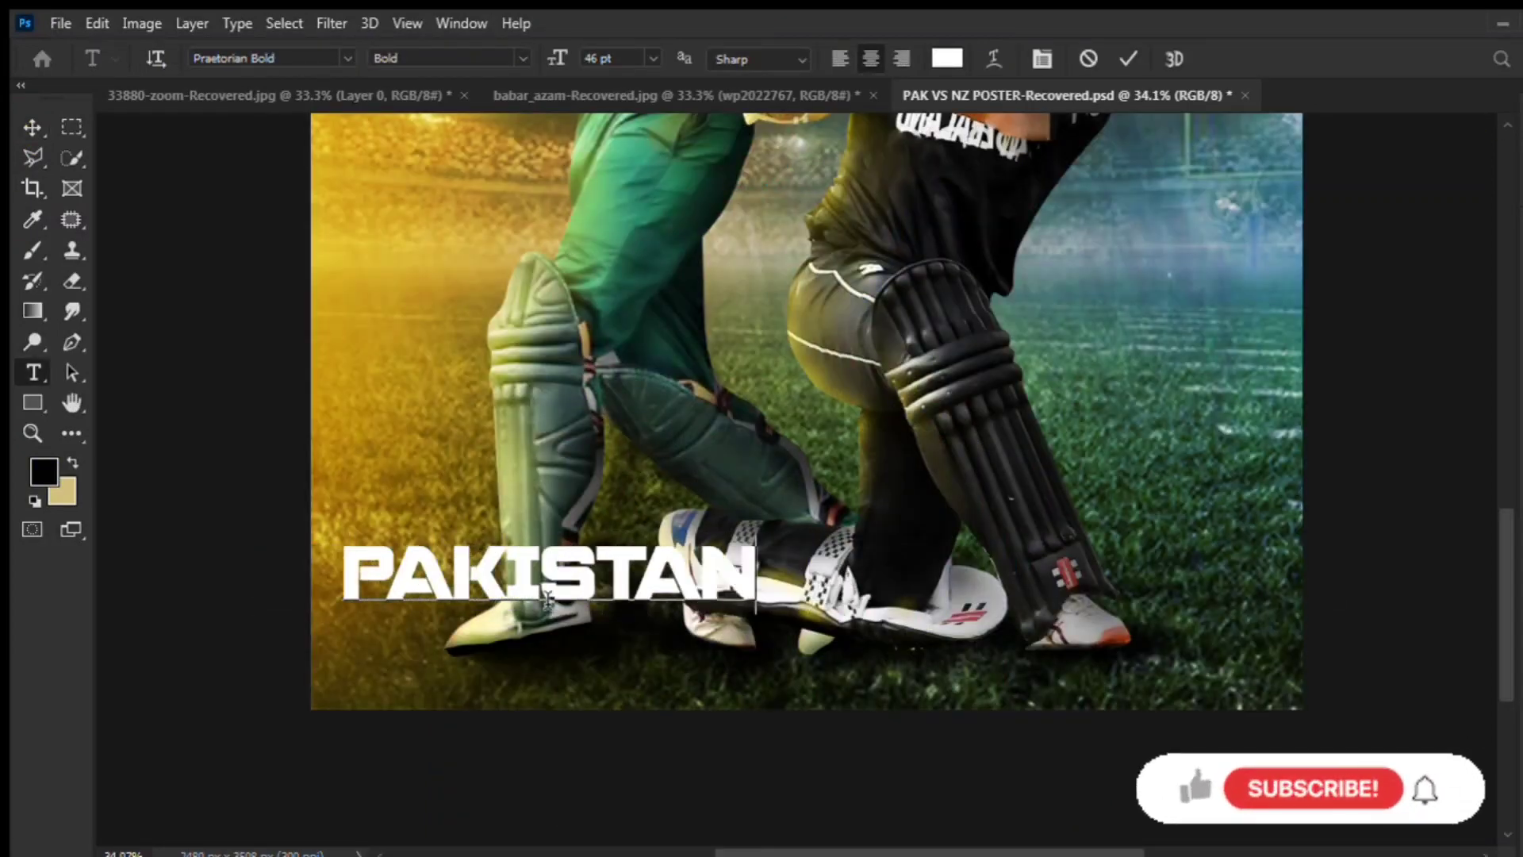
{"action": "type", "text": " VS NEW ZEALAND"}
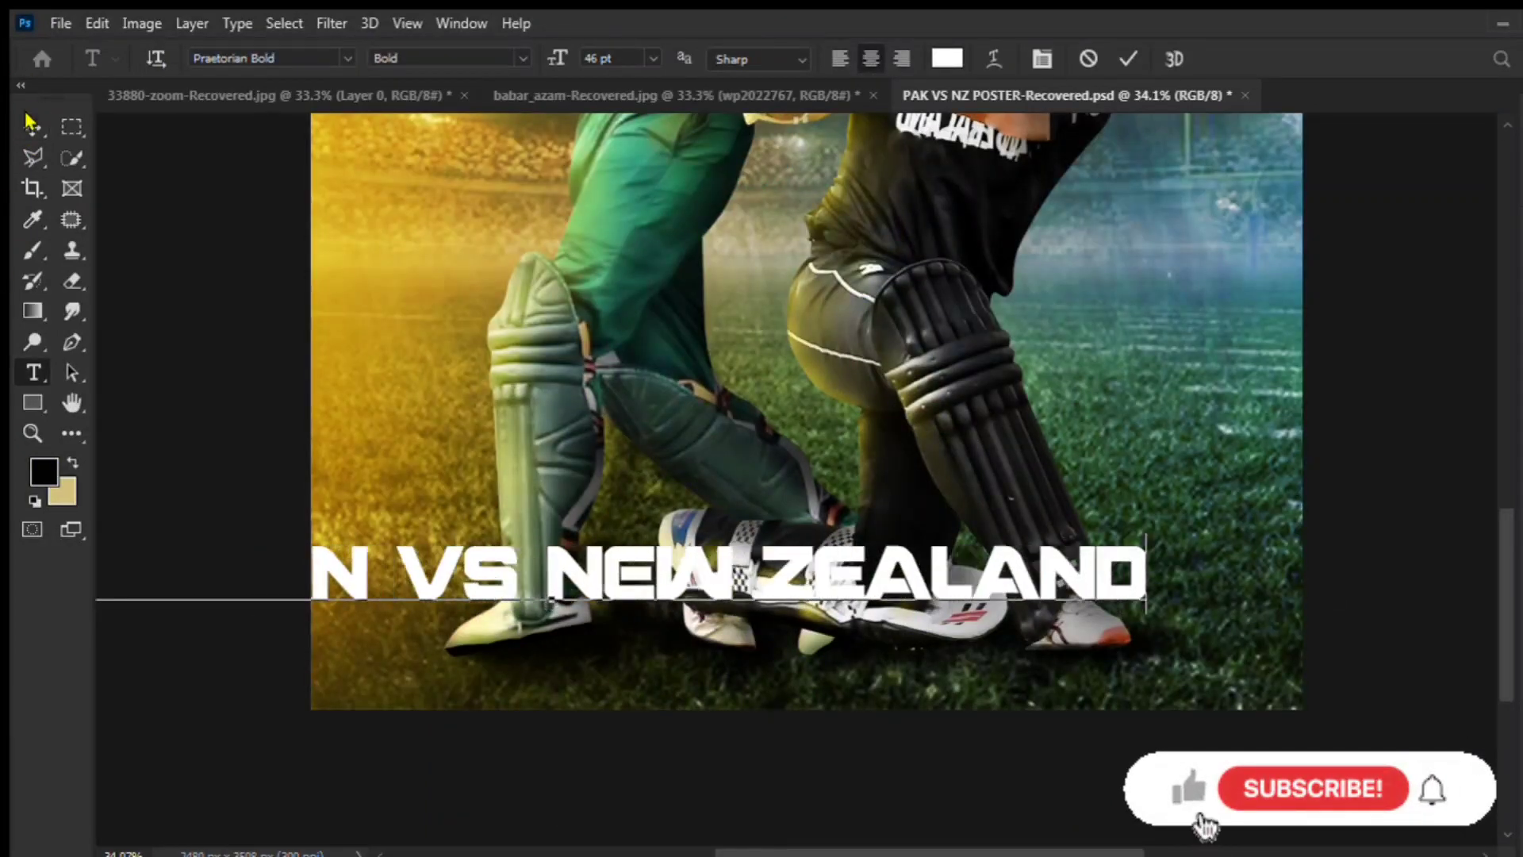
{"action": "left_click", "coordinate": [31, 124]}
{"action": "key", "text": "ctrl+t"}
{"action": "mouse_move", "coordinate": [873, 578]}
{"action": "left_mouse_down"}
{"action": "mouse_move", "coordinate": [1069, 592]}
{"action": "mouse_move", "coordinate": [880, 604]}
{"action": "left_mouse_up"}
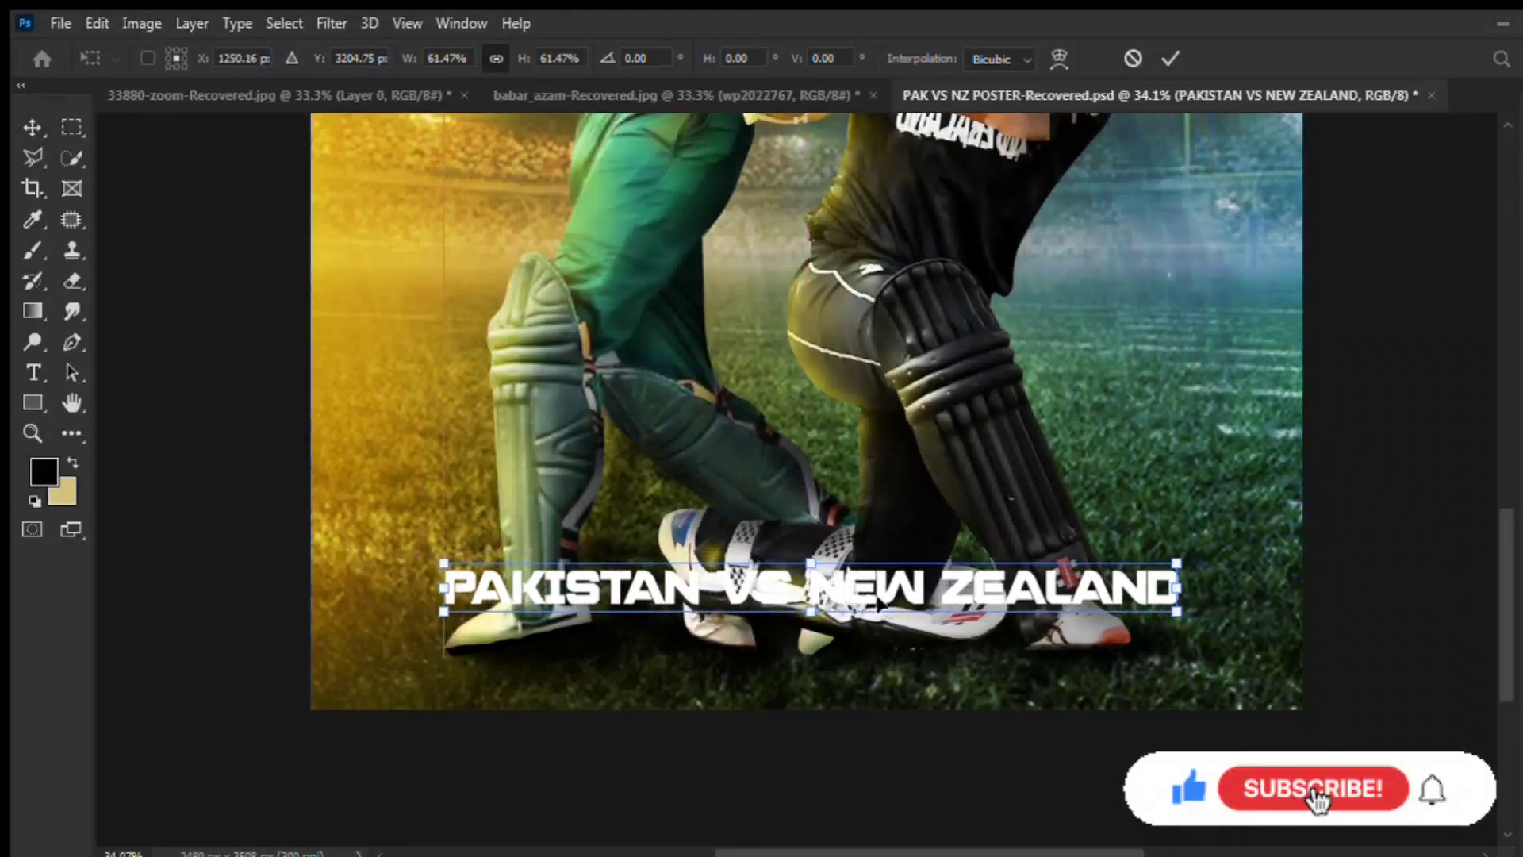
{"action": "key", "text": "Return"}
{"action": "scroll", "coordinate": [818, 654], "scroll_direction": "up", "scroll_amount": 2}
Bring in both flags, place Pakistan left and New Zealand right of the title, sized to title height.
{"action": "left_click", "coordinate": [631, 95]}
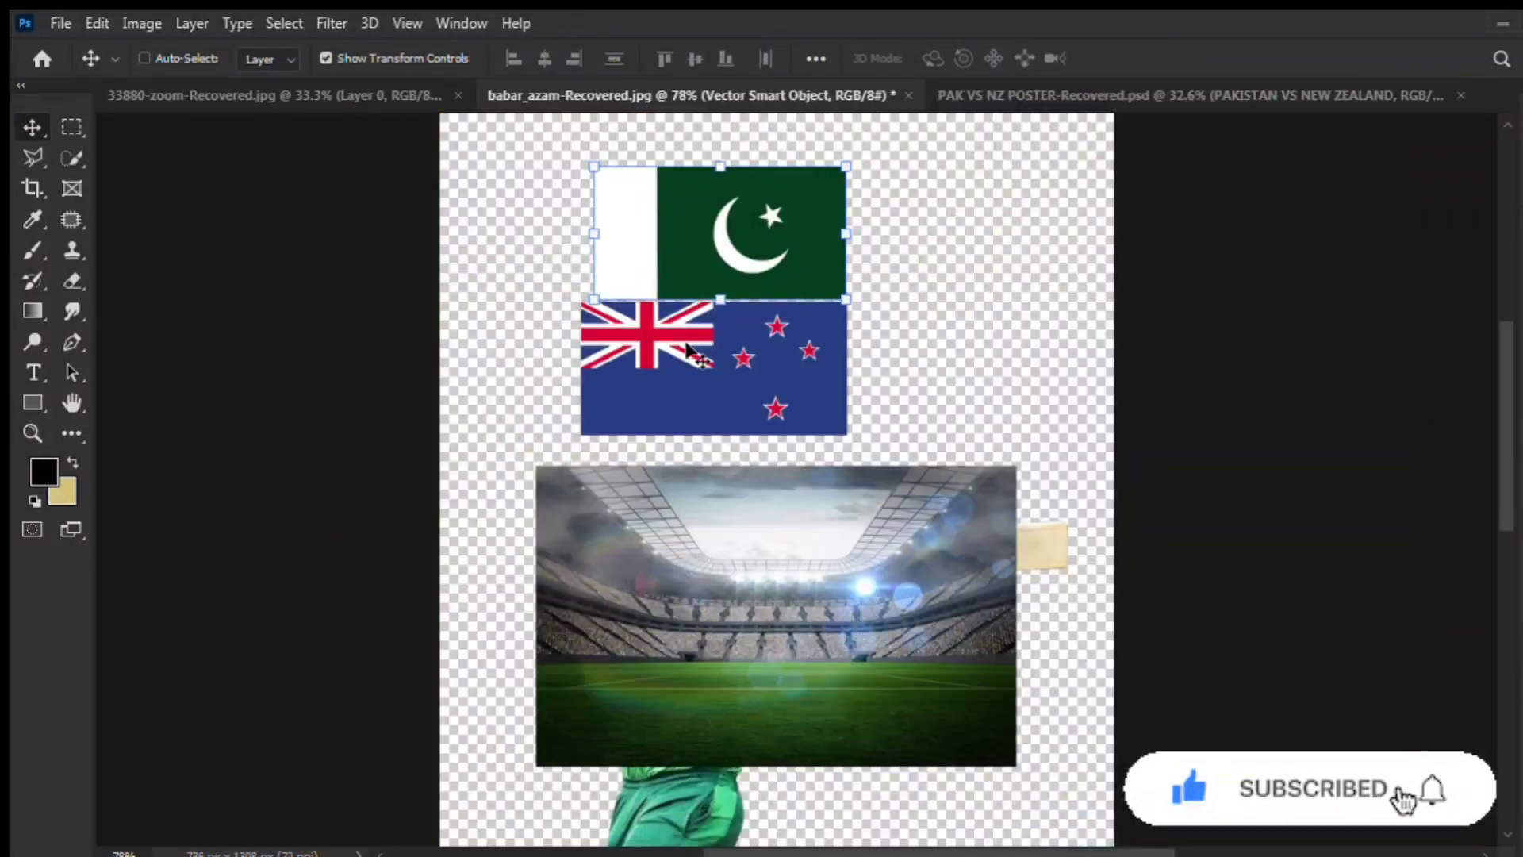
{"action": "left_click_drag", "start_coordinate": [714, 333], "coordinate": [872, 389]}
{"action": "left_click_drag", "start_coordinate": [794, 714], "coordinate": [804, 732]}
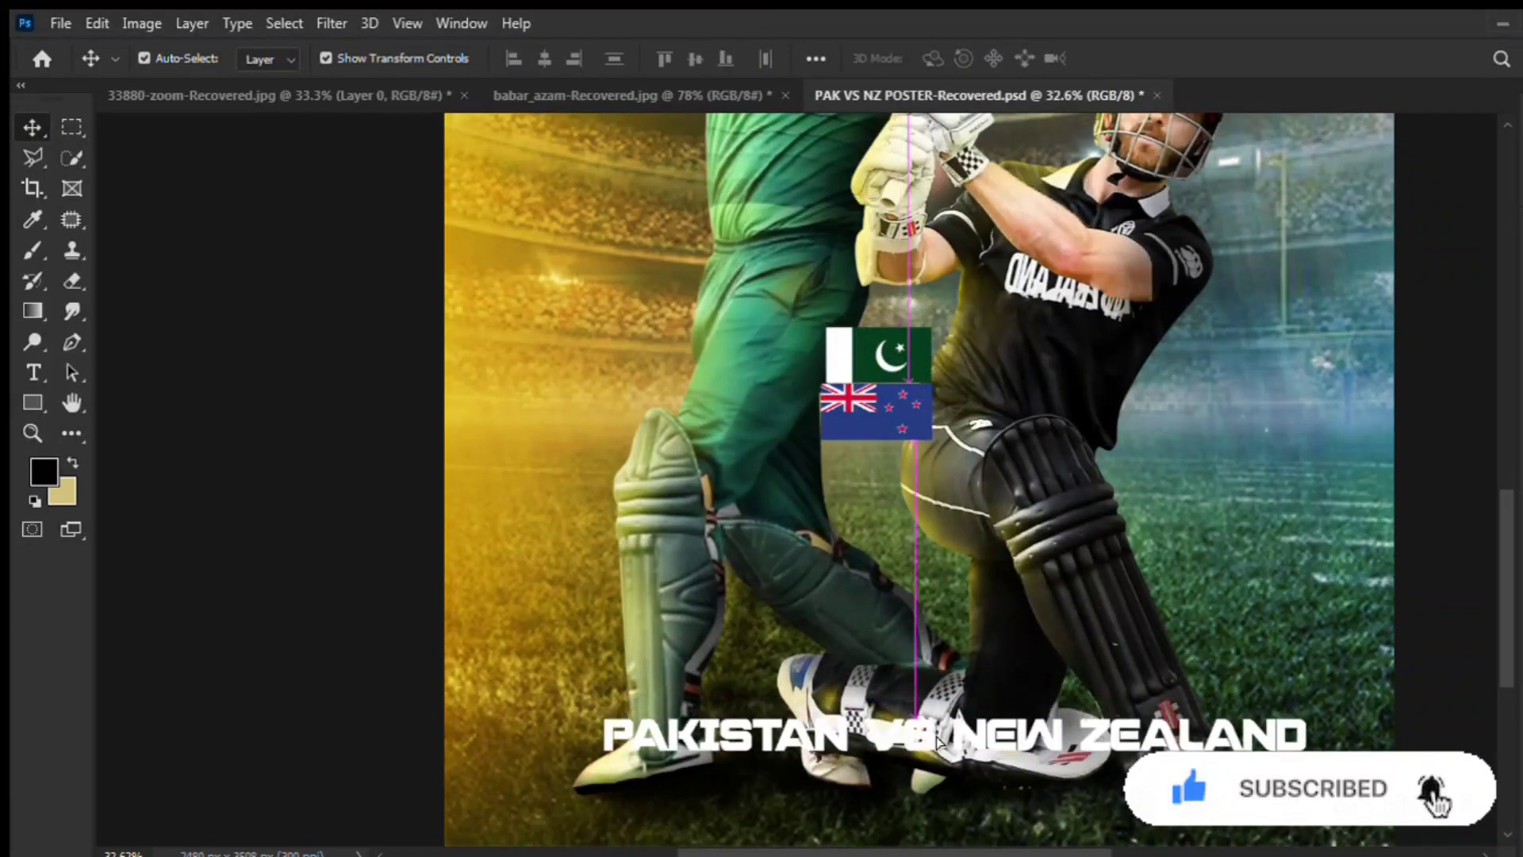
{"action": "mouse_move", "coordinate": [878, 353]}
{"action": "left_mouse_down"}
{"action": "mouse_move", "coordinate": [519, 691]}
{"action": "mouse_move", "coordinate": [540, 734]}
{"action": "left_mouse_up"}
{"action": "mouse_move", "coordinate": [839, 419]}
{"action": "left_mouse_down"}
{"action": "mouse_move", "coordinate": [1279, 698]}
{"action": "mouse_move", "coordinate": [1345, 723]}
{"action": "left_mouse_up"}
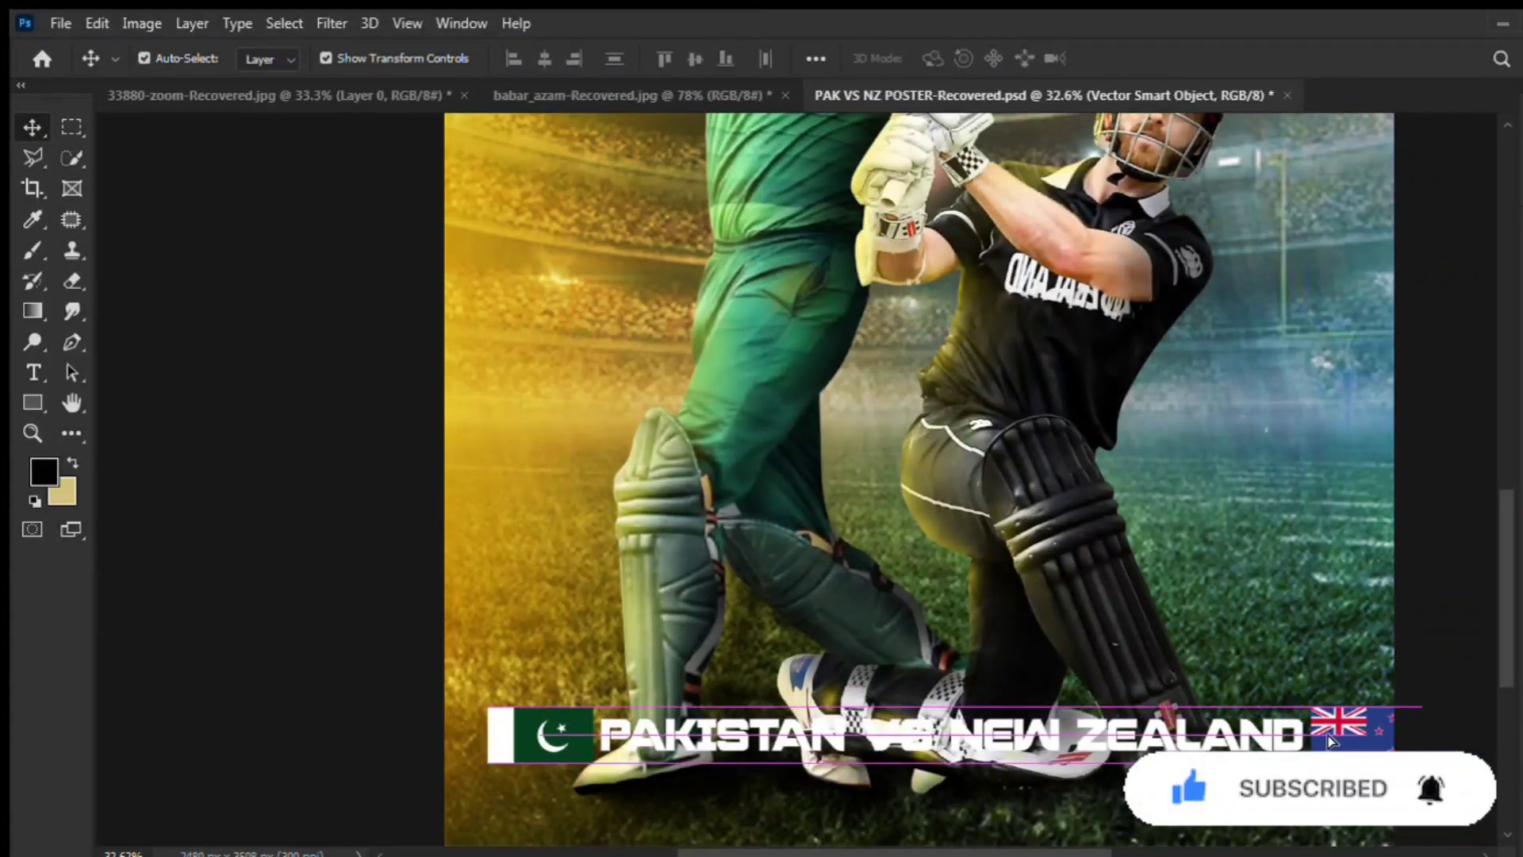
{"action": "left_click", "coordinate": [540, 734], "text": "shift"}
{"action": "key", "text": "ctrl+t"}
{"action": "left_click_drag", "start_coordinate": [489, 709], "coordinate": [585, 718]}
{"action": "key", "text": "Return"}
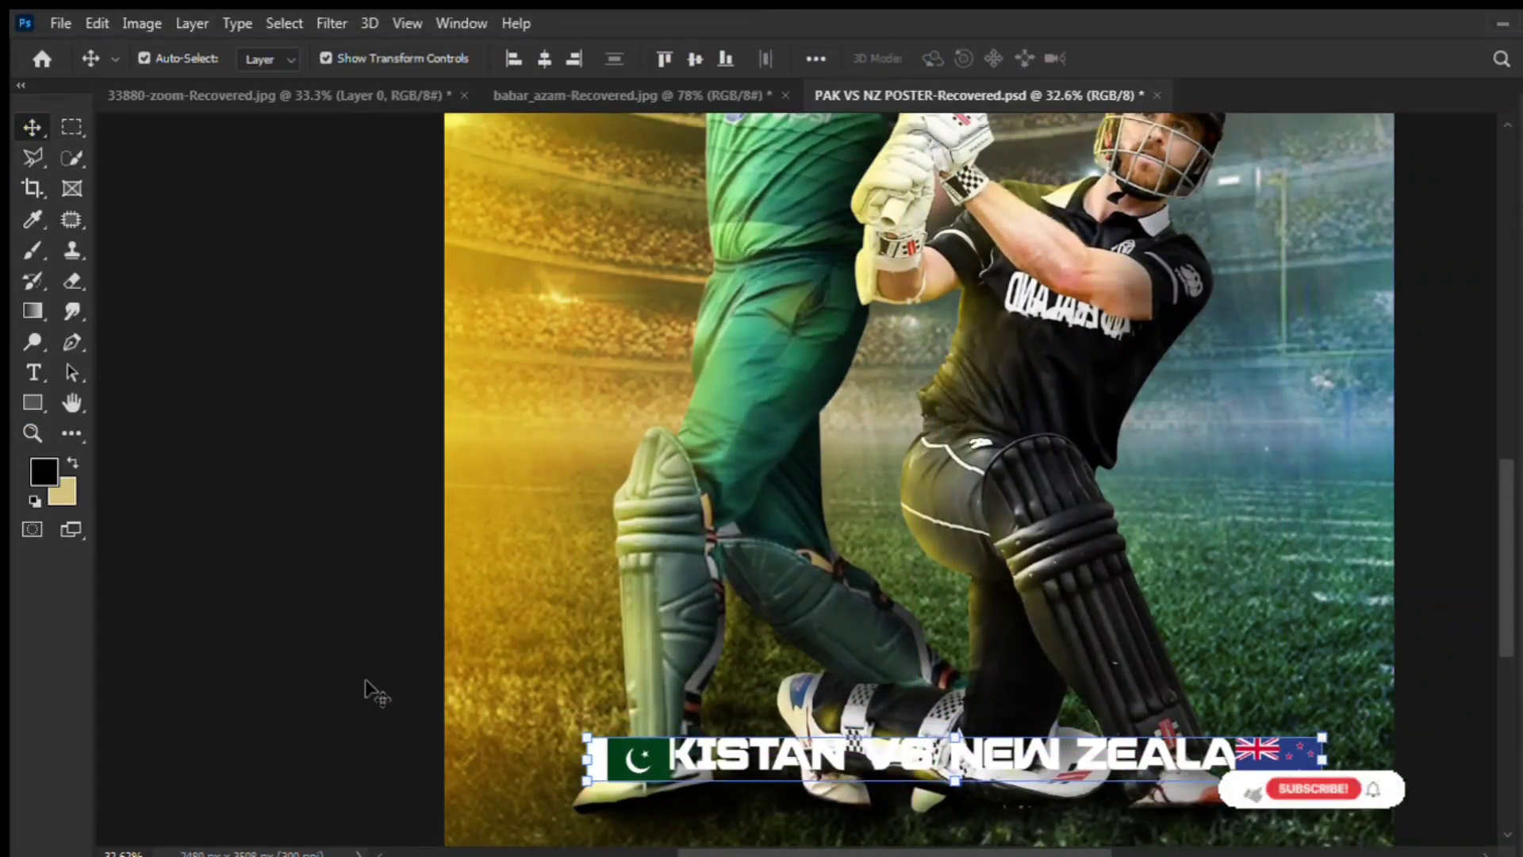
Centre the title and both flags across the poster and shrink the group slightly.
{"action": "scroll", "coordinate": [374, 693], "scroll_direction": "up", "scroll_amount": 3}
{"action": "left_click", "coordinate": [476, 659]}
{"action": "scroll", "coordinate": [1378, 653], "scroll_direction": "down", "scroll_amount": 3}
{"action": "scroll", "coordinate": [1379, 653], "scroll_direction": "right", "scroll_amount": 2}
{"action": "left_click_drag", "start_coordinate": [1130, 615], "coordinate": [1236, 615]}
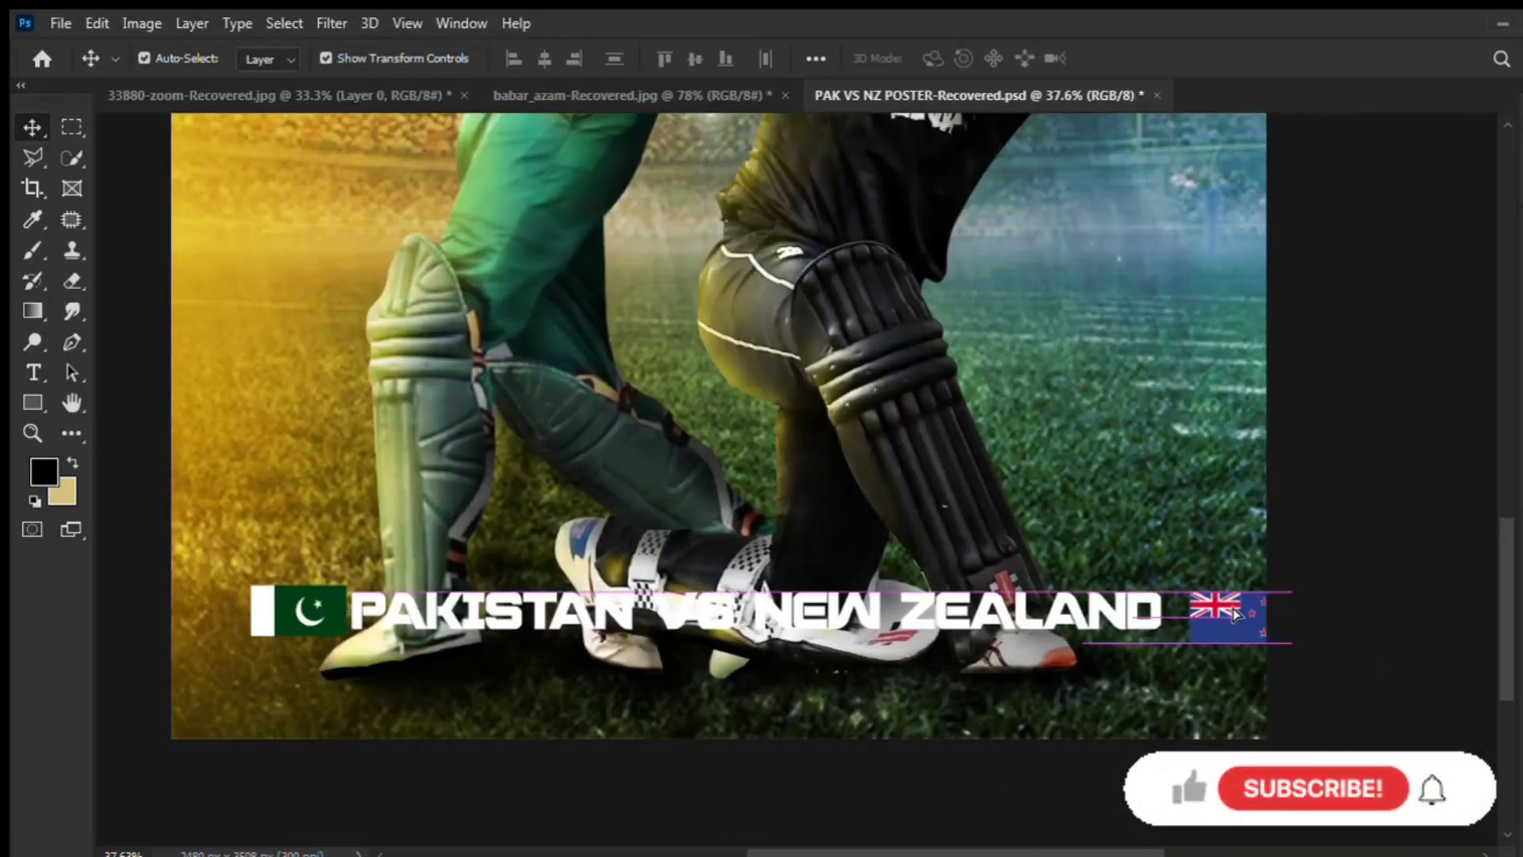
{"action": "left_click", "coordinate": [476, 611], "text": "shift"}
{"action": "left_click_drag", "start_coordinate": [653, 619], "coordinate": [614, 619]}
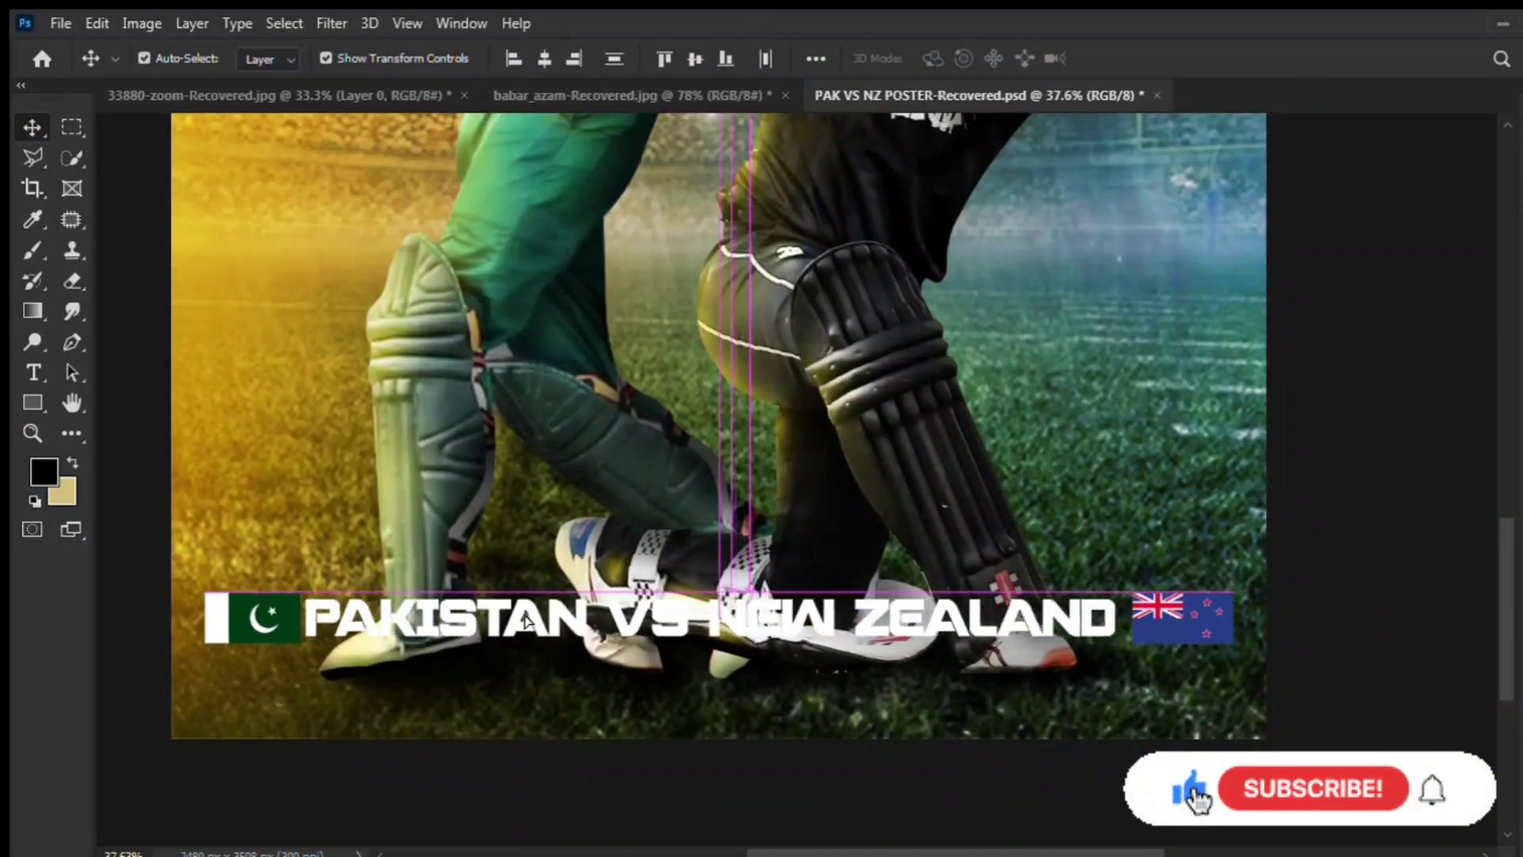
{"action": "left_click_drag", "start_coordinate": [1220, 614], "coordinate": [1190, 611]}
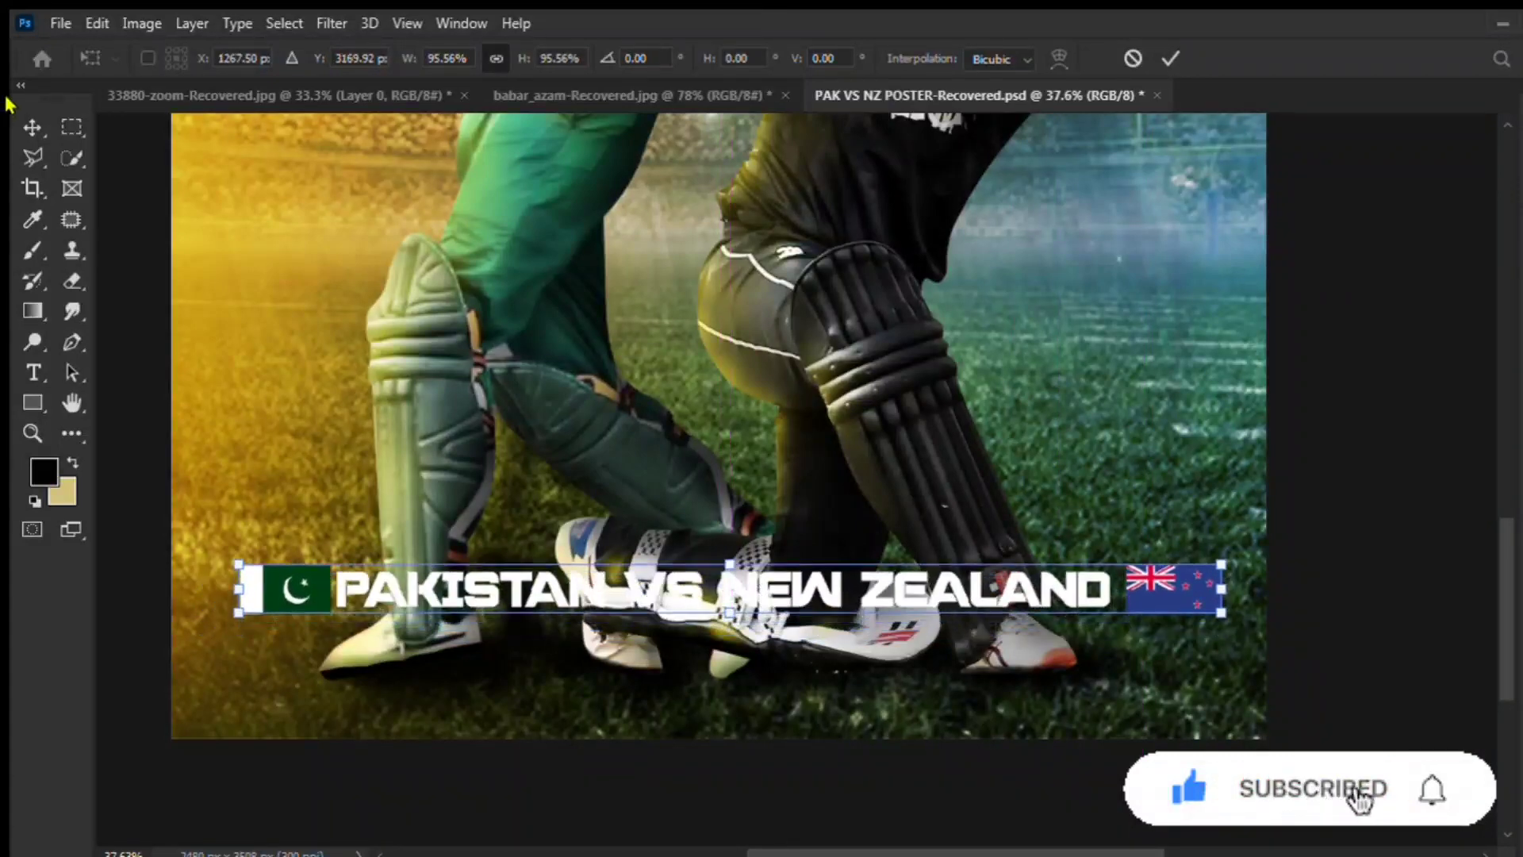
{"action": "key", "text": "Return"}
{"action": "key", "text": "b"}
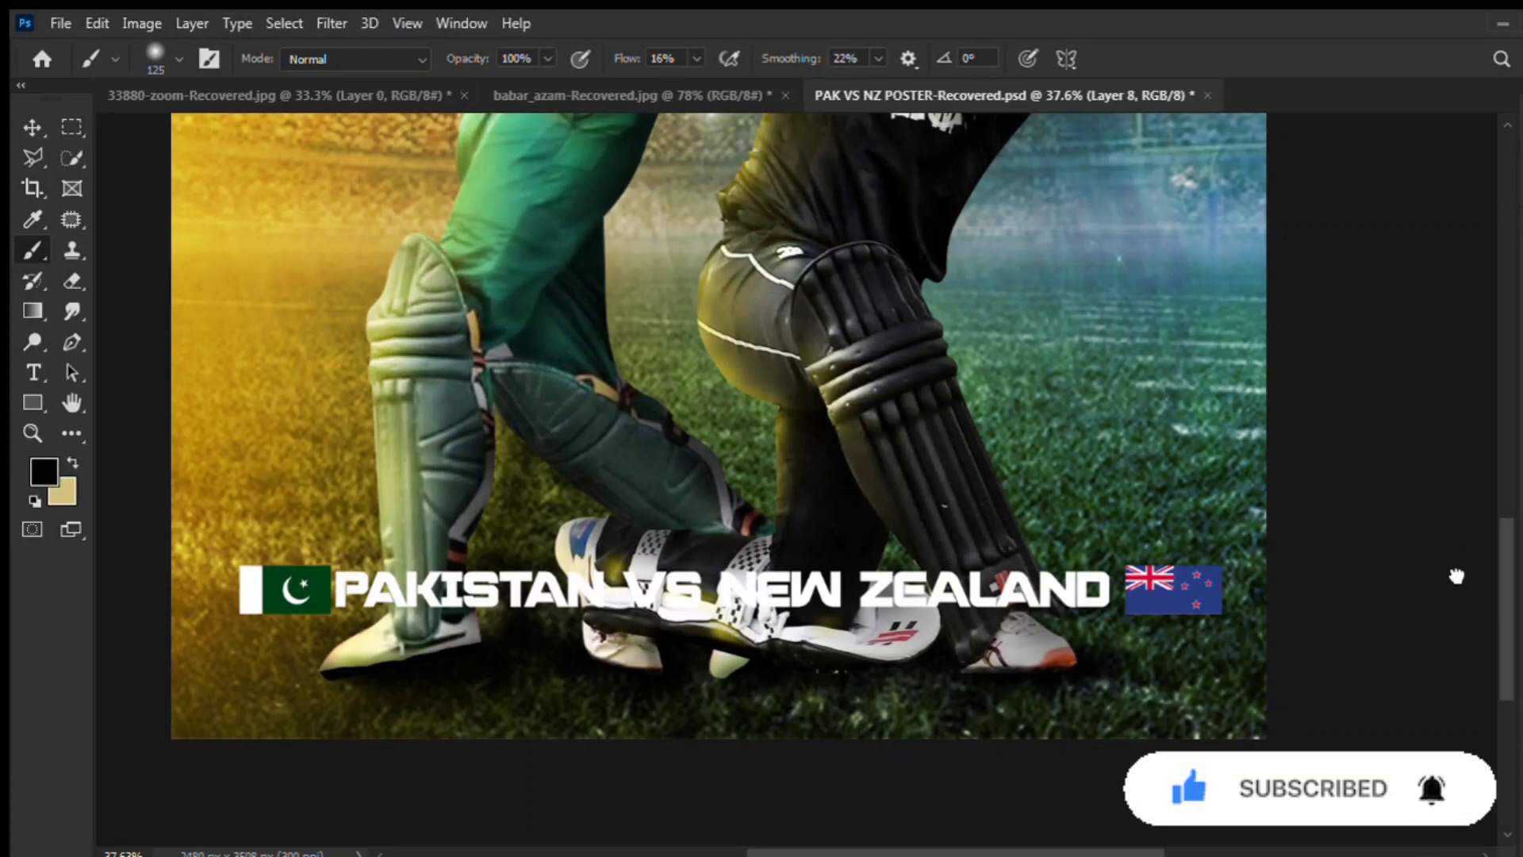
Paint soft black shadows over the ground around both batsmen's shoes and the left pad area.
{"action": "key", "text": "v"}
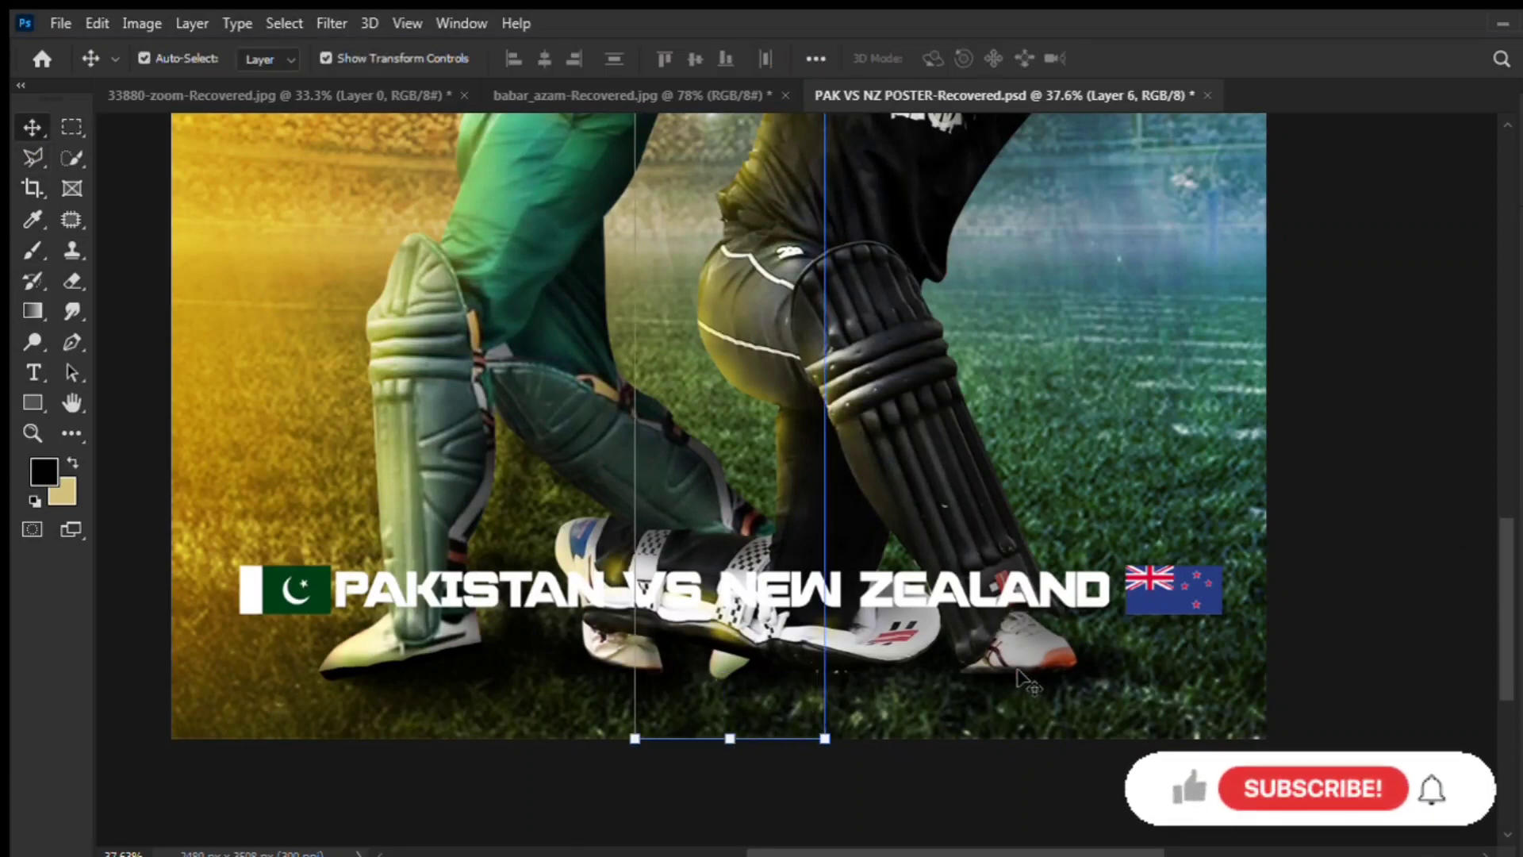
{"action": "key", "text": "ctrl+0"}
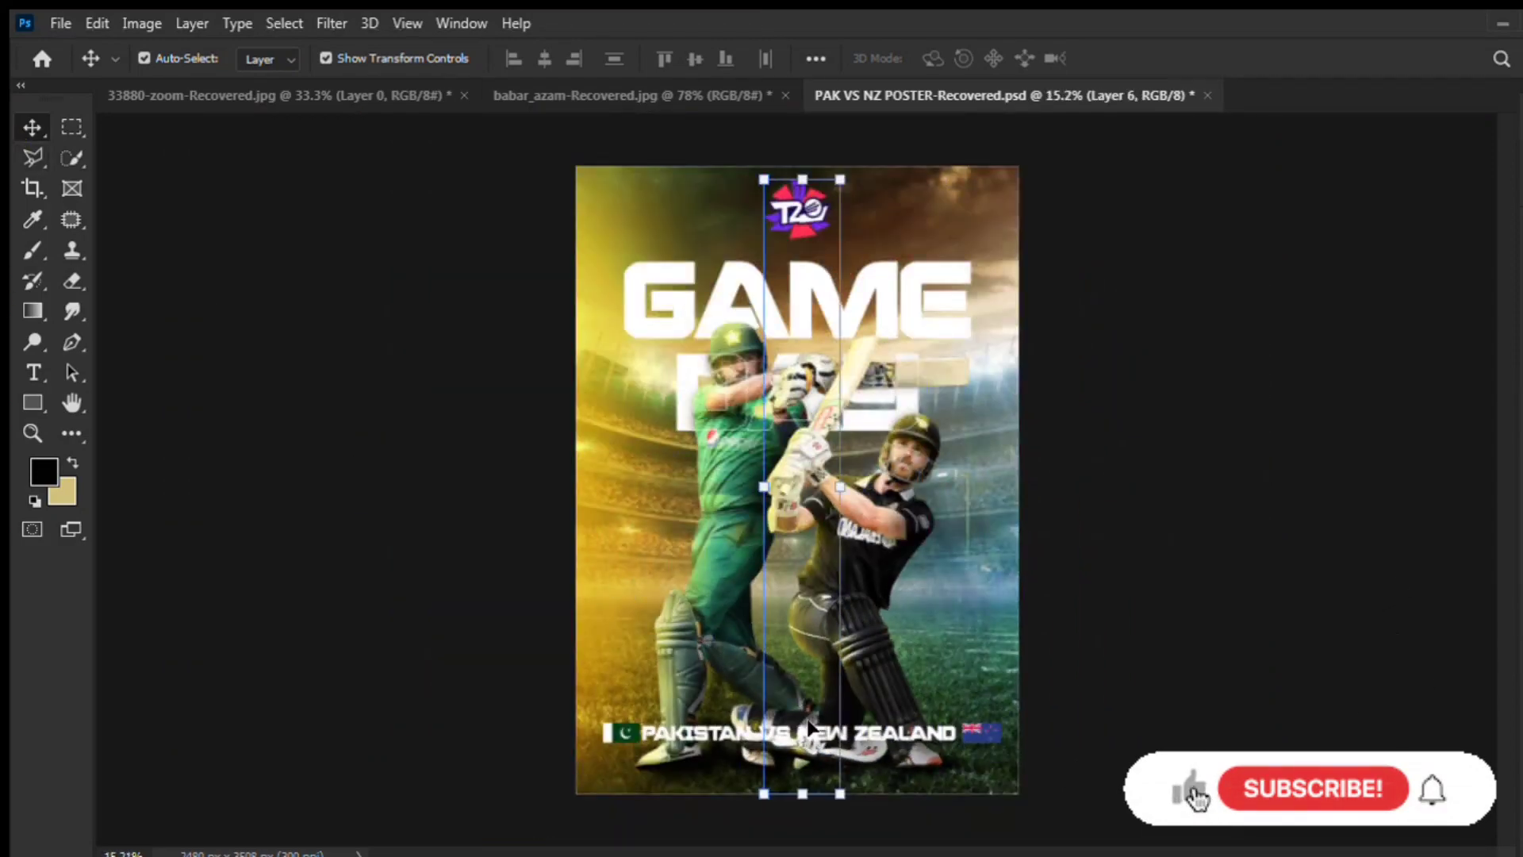
{"action": "scroll", "coordinate": [809, 728], "scroll_direction": "up", "scroll_amount": 5}
{"action": "key", "text": "b"}
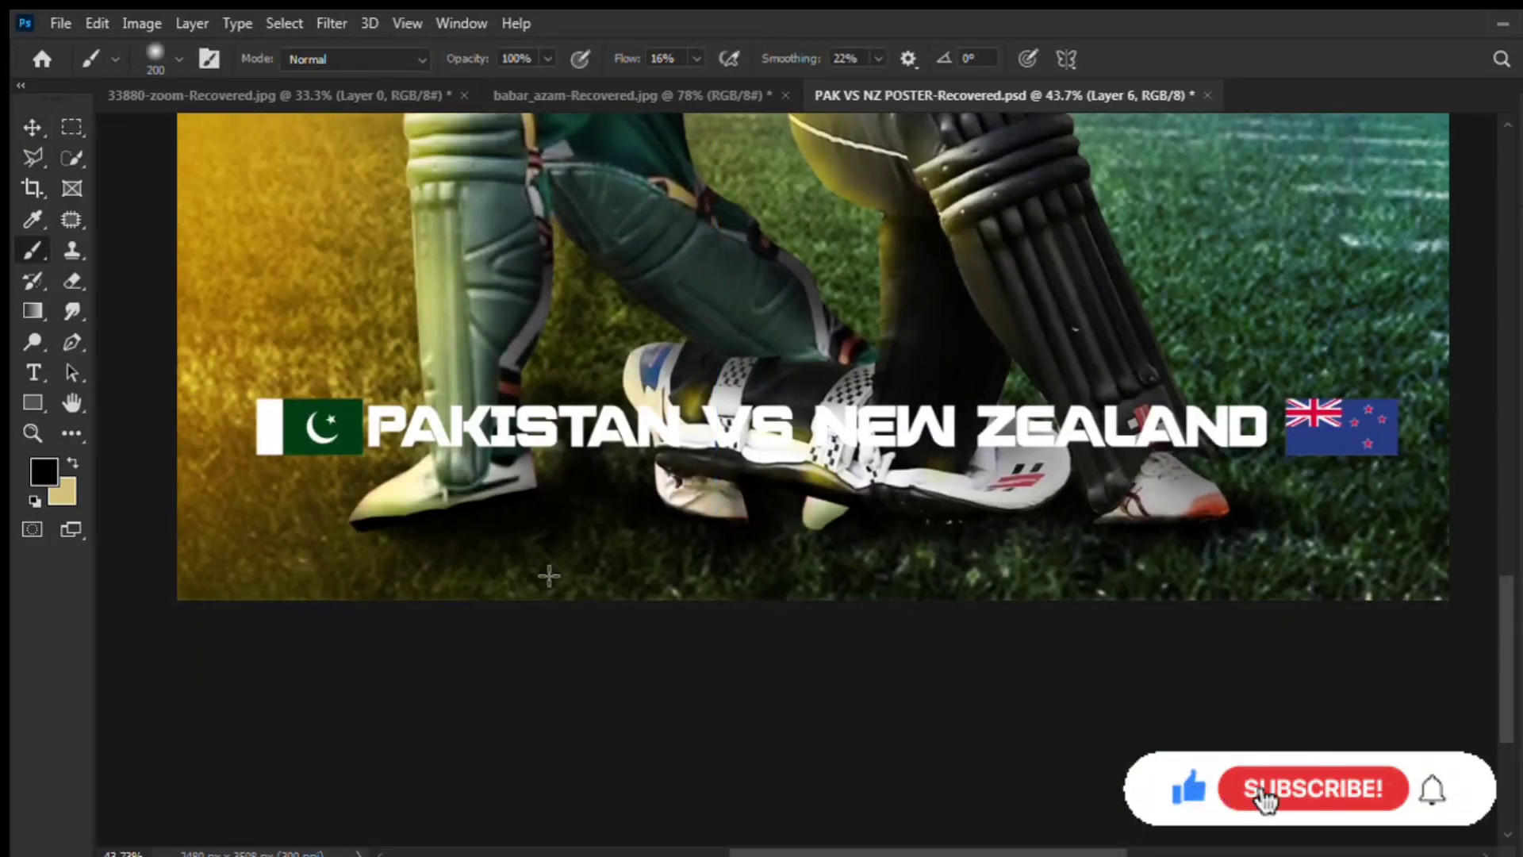
{"action": "mouse_move", "coordinate": [612, 507]}
{"action": "left_mouse_down"}
{"action": "mouse_move", "coordinate": [1031, 476]}
{"action": "mouse_move", "coordinate": [1158, 484]}
{"action": "mouse_move", "coordinate": [245, 534]}
{"action": "mouse_move", "coordinate": [806, 628]}
{"action": "left_mouse_up"}
{"action": "mouse_move", "coordinate": [1052, 636]}
{"action": "left_mouse_down"}
{"action": "mouse_move", "coordinate": [873, 491]}
{"action": "mouse_move", "coordinate": [391, 528]}
{"action": "left_mouse_up"}
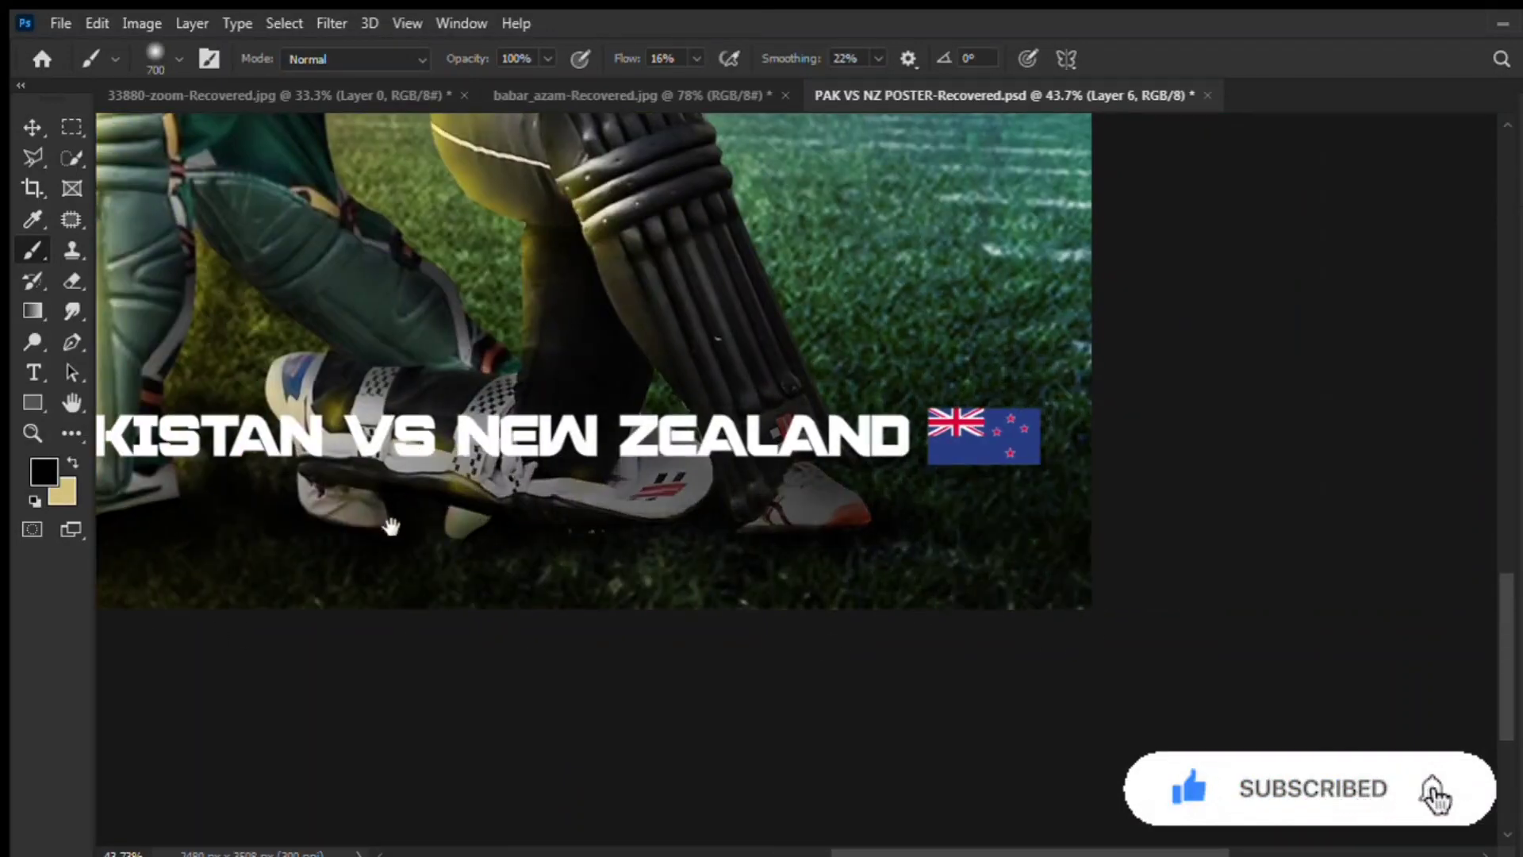
{"action": "left_click_drag", "start_coordinate": [490, 493], "coordinate": [318, 706]}
{"action": "scroll", "coordinate": [1061, 711], "scroll_direction": "down", "scroll_amount": 2}
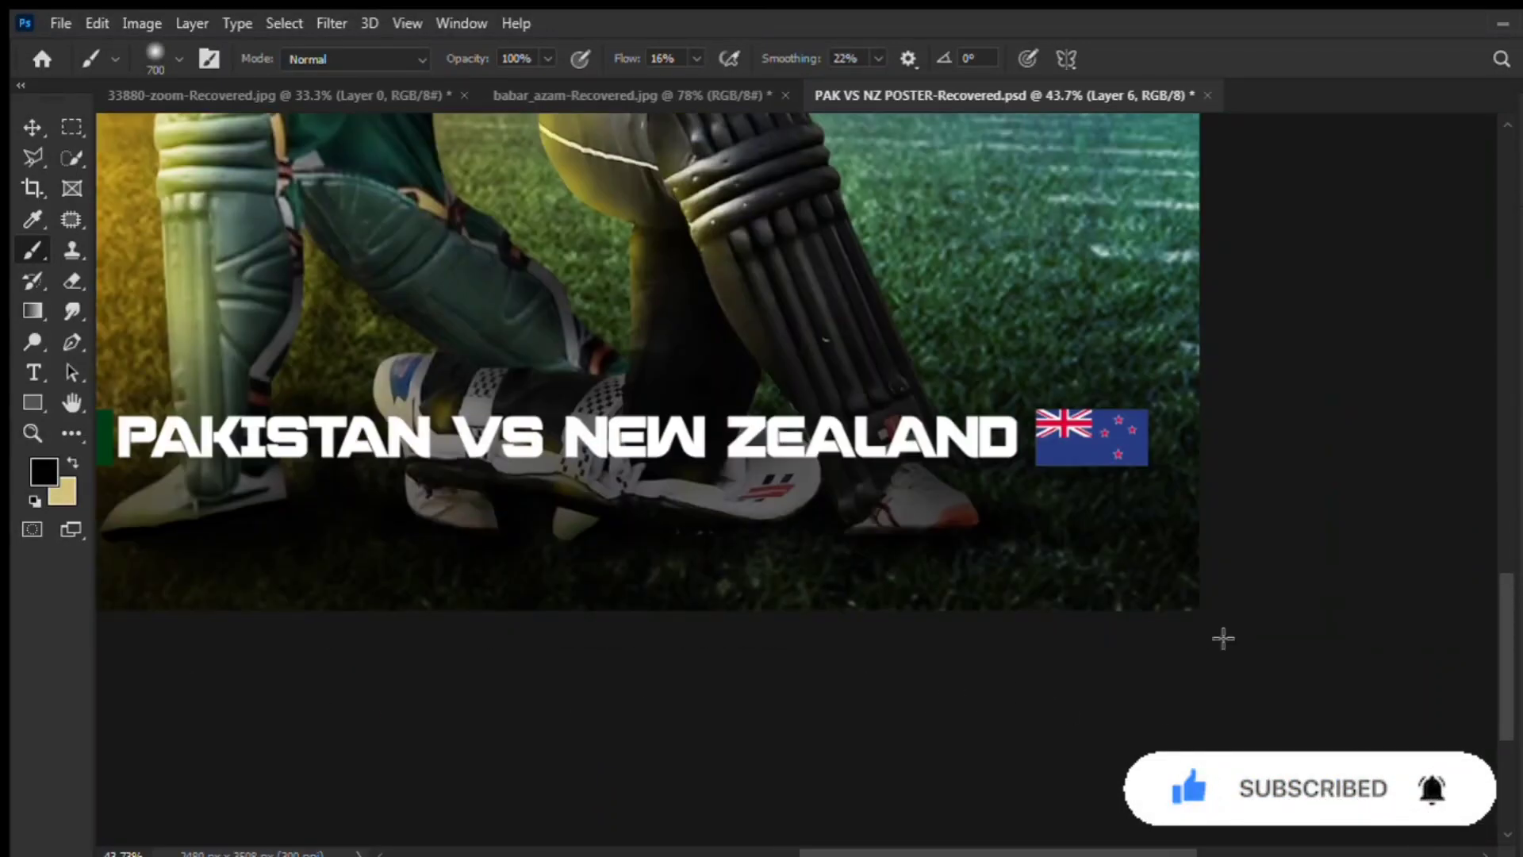
{"action": "scroll", "coordinate": [1220, 635], "scroll_direction": "down", "scroll_amount": 5}
{"action": "scroll", "coordinate": [1017, 633], "scroll_direction": "up", "scroll_amount": 5}
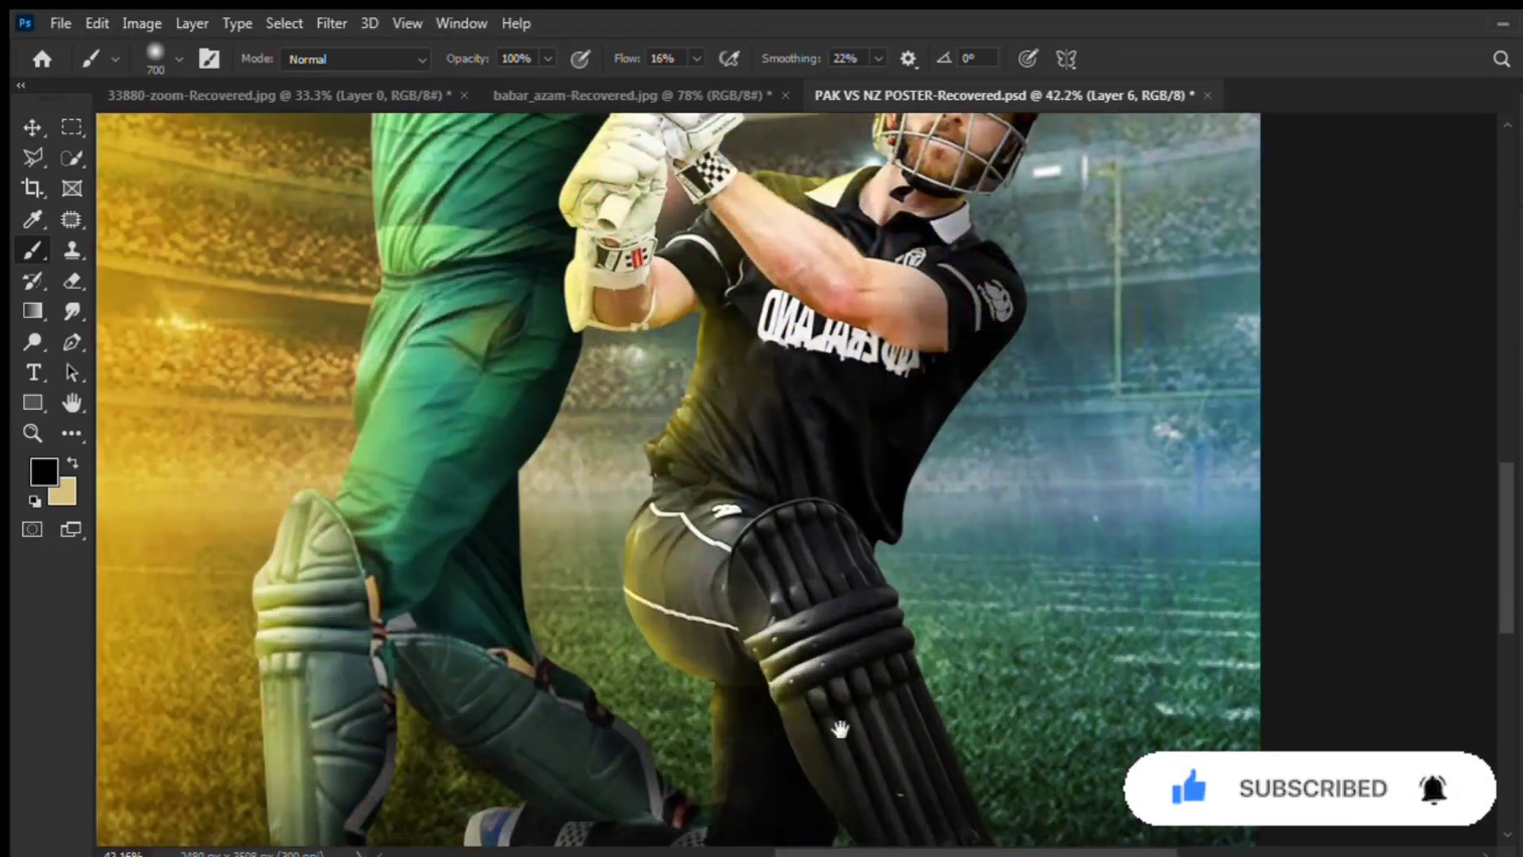
{"action": "scroll", "coordinate": [924, 420], "scroll_direction": "down", "scroll_amount": 5}
{"action": "left_click_drag", "start_coordinate": [373, 488], "coordinate": [142, 508]}
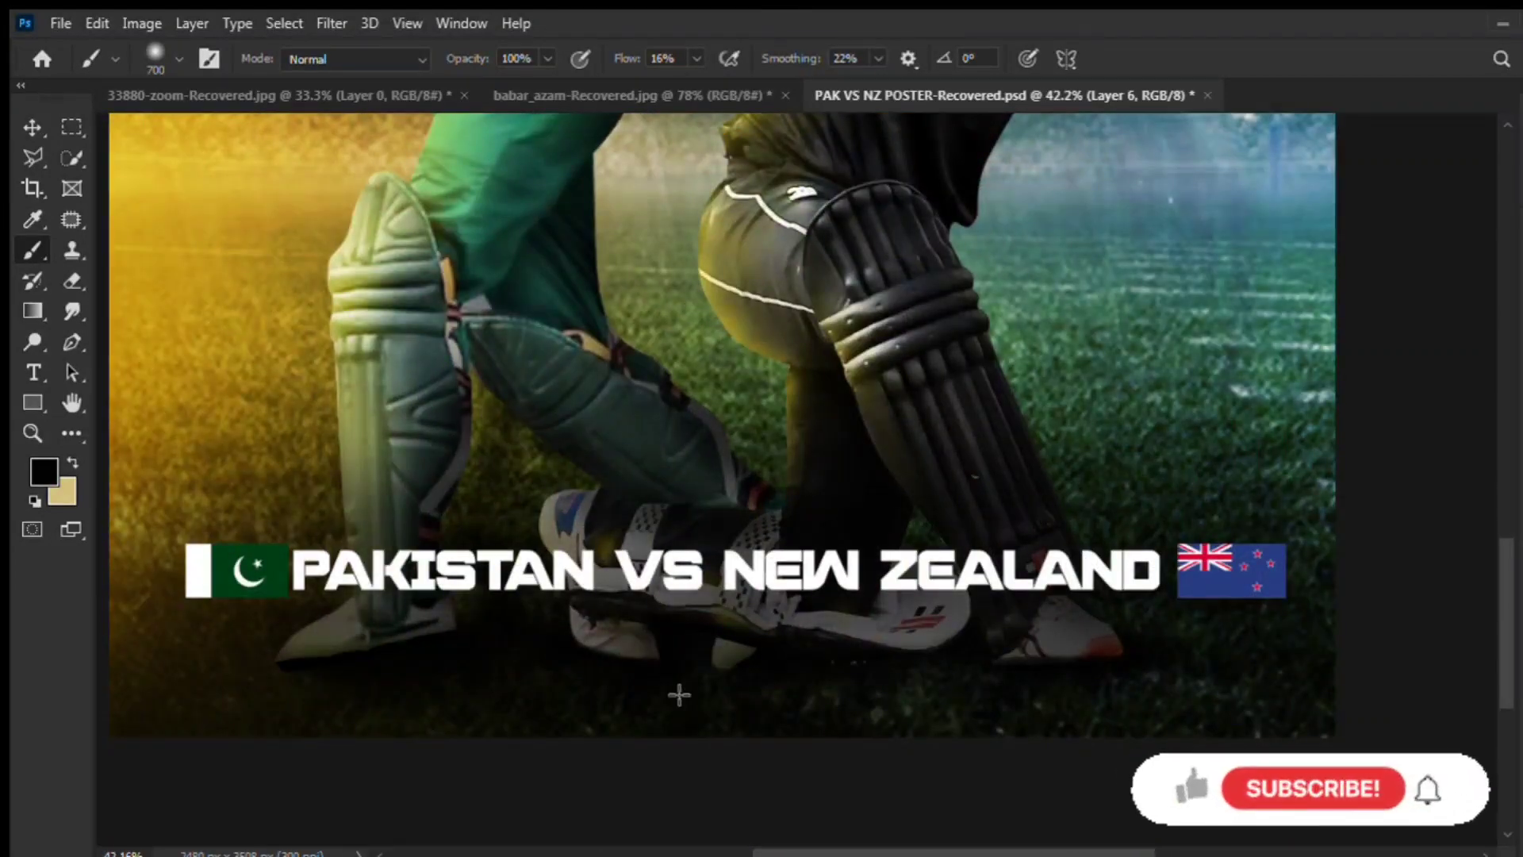
{"action": "scroll", "coordinate": [276, 602], "scroll_direction": "down", "scroll_amount": 3}
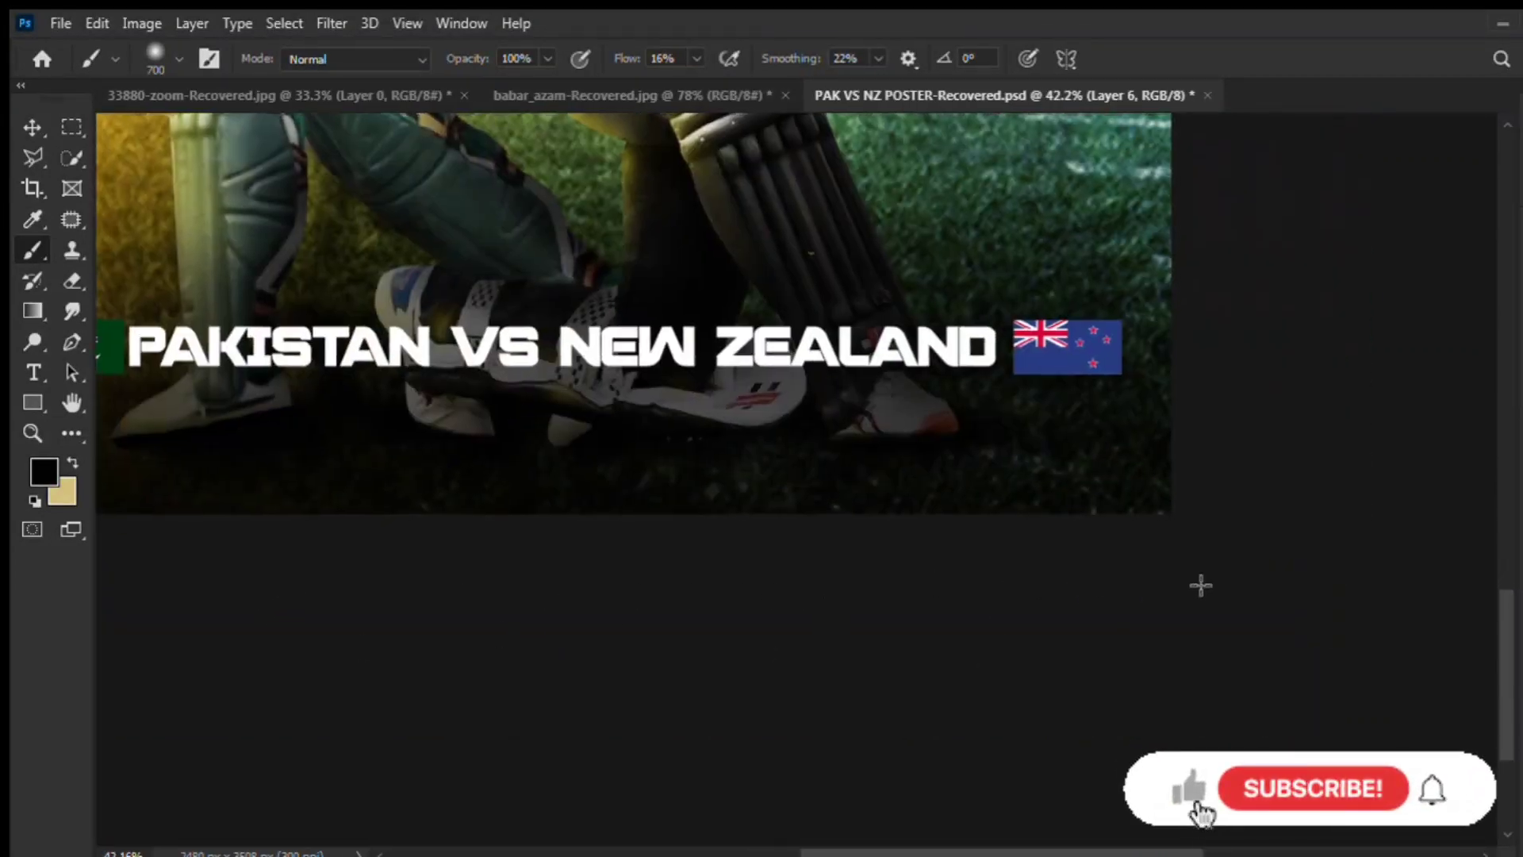
Add the line 'THURSDAY, APRIL STARTS AT 9:00 PM' and move it under the team names.
{"action": "key", "text": "t"}
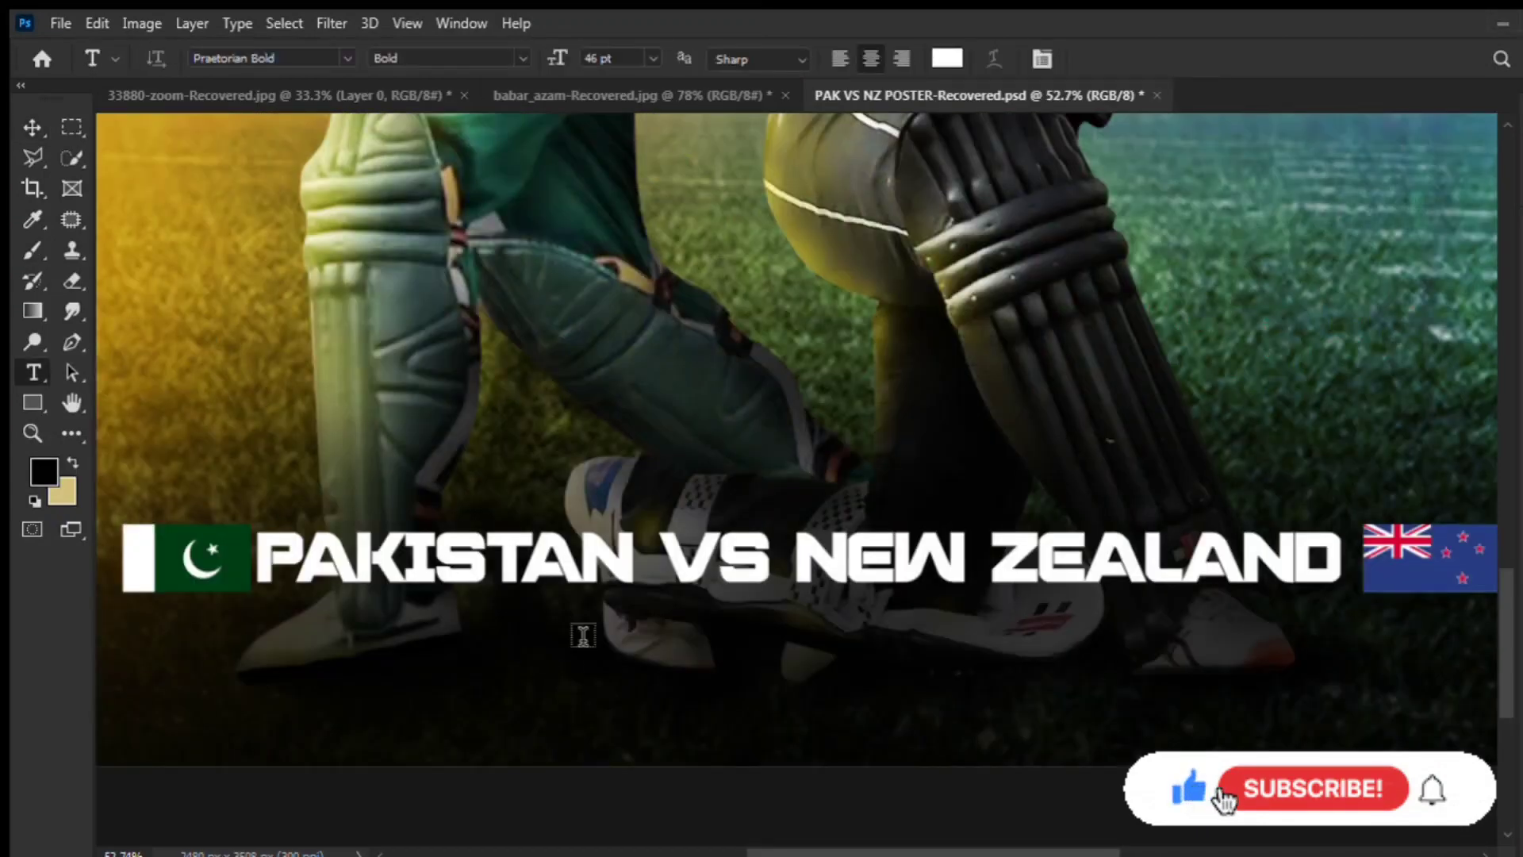
{"action": "left_click", "coordinate": [584, 632]}
{"action": "type", "text": "THURSDAY, "}
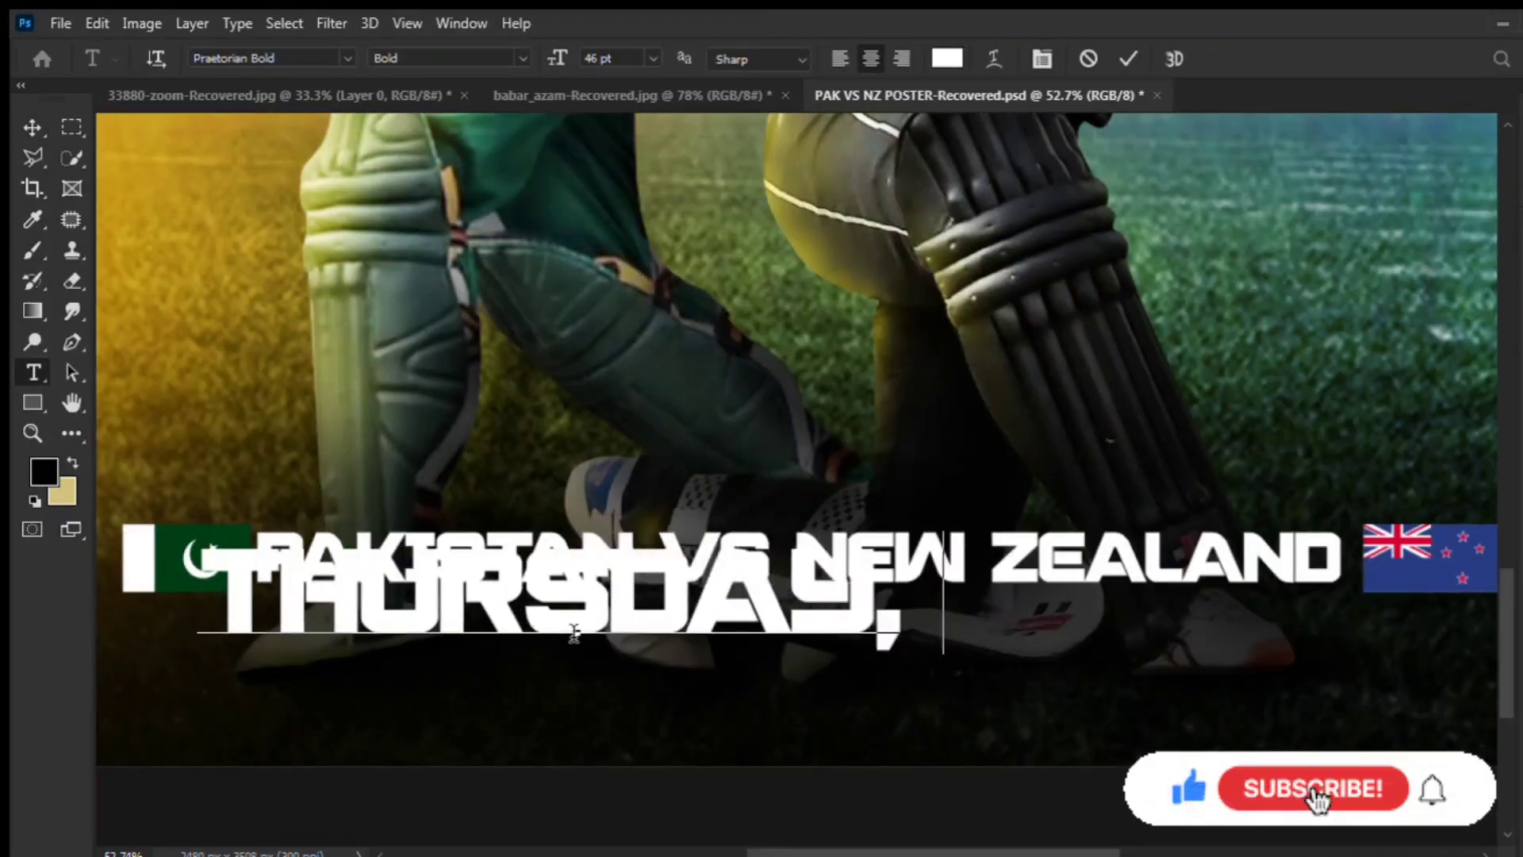
{"action": "type", "text": "APRIL STARTS AT"}
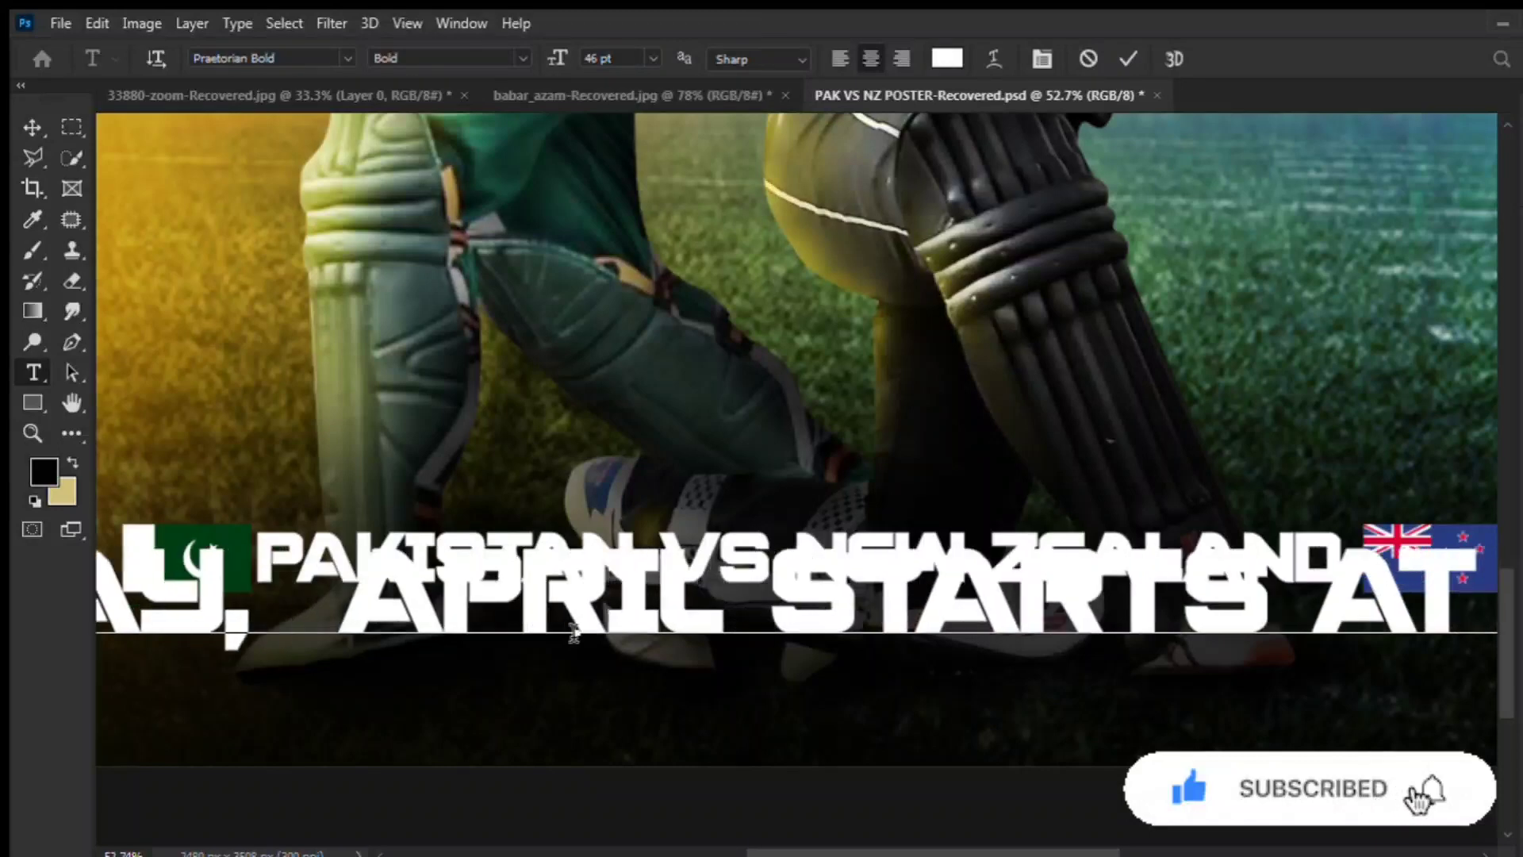
{"action": "type", "text": " 9:00 PM"}
{"action": "left_click", "coordinate": [32, 127]}
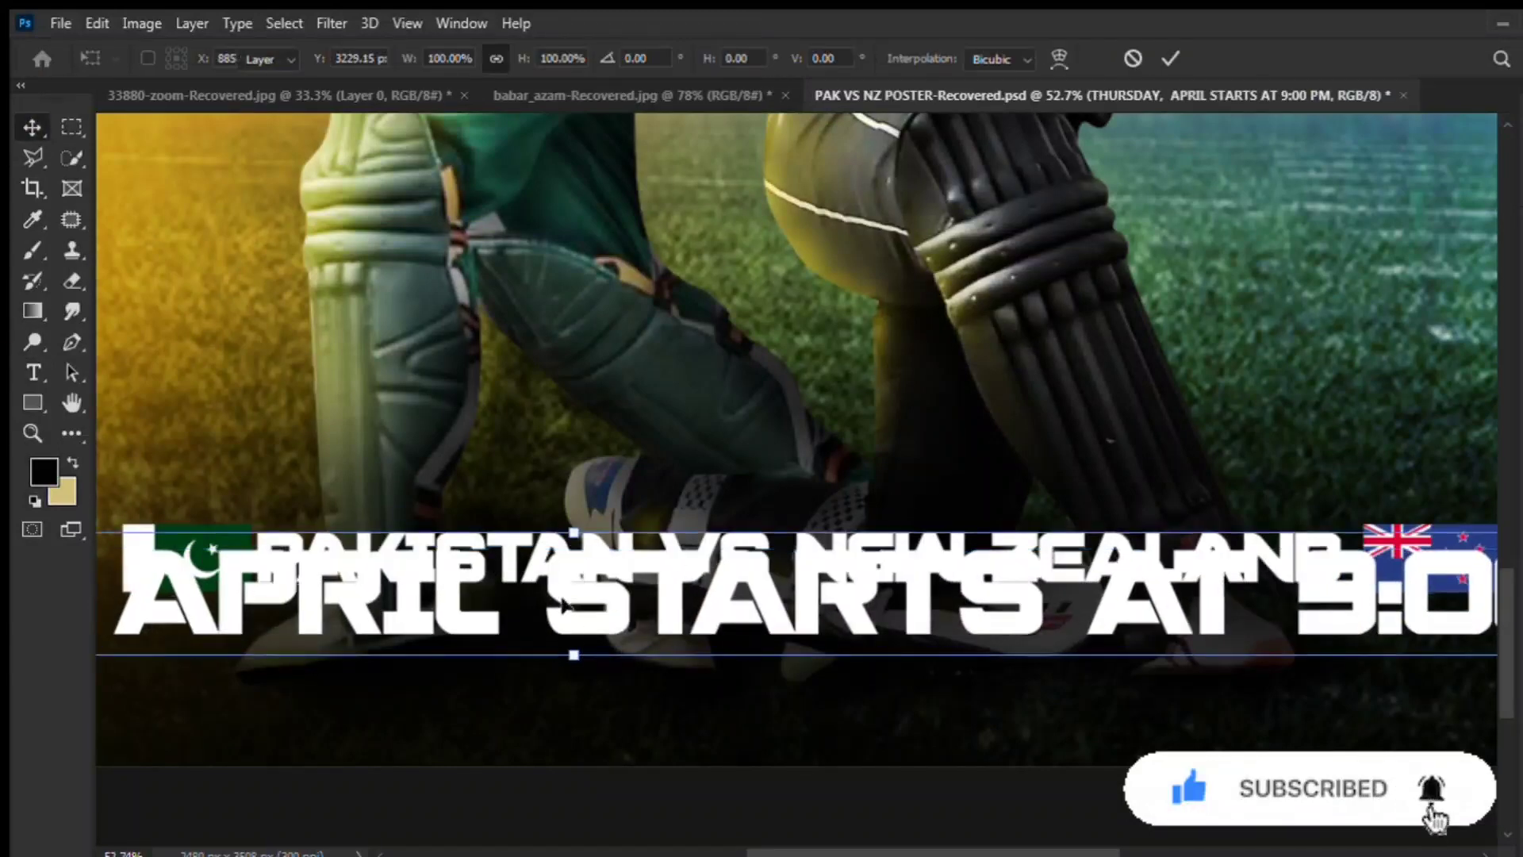
{"action": "mouse_move", "coordinate": [569, 538]}
{"action": "left_mouse_down"}
{"action": "mouse_move", "coordinate": [568, 654]}
{"action": "mouse_move", "coordinate": [646, 654]}
{"action": "left_mouse_up"}
{"action": "key", "text": "Return"}
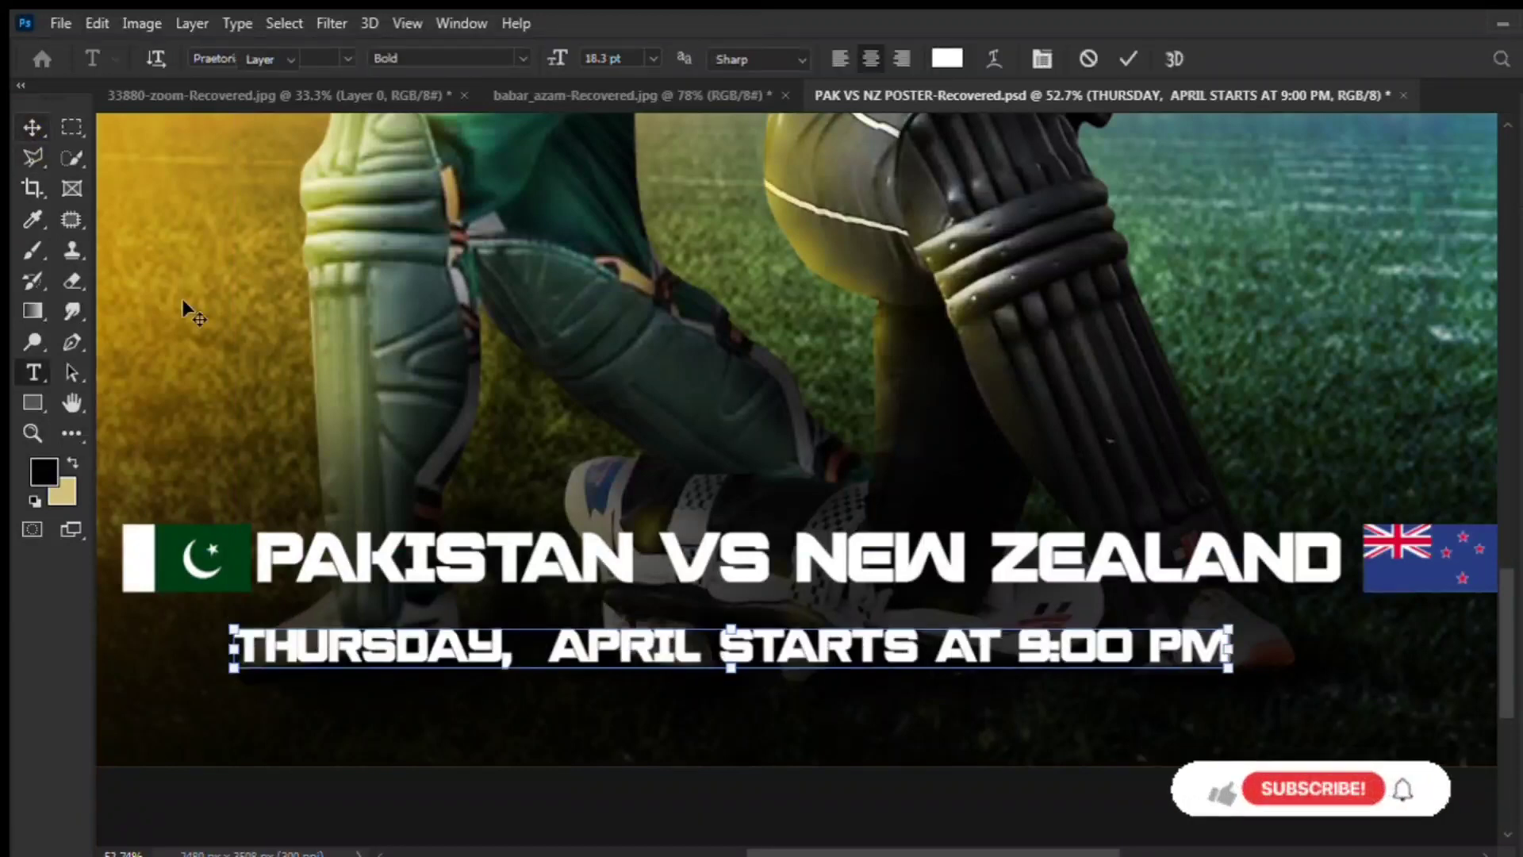
Edit the date line, typing '20 T20 SERIES2023' before APRIL.
{"action": "left_click", "coordinate": [32, 372]}
{"action": "left_click", "coordinate": [545, 646]}
{"action": "scroll", "coordinate": [761, 674], "scroll_direction": "right", "scroll_amount": 3}
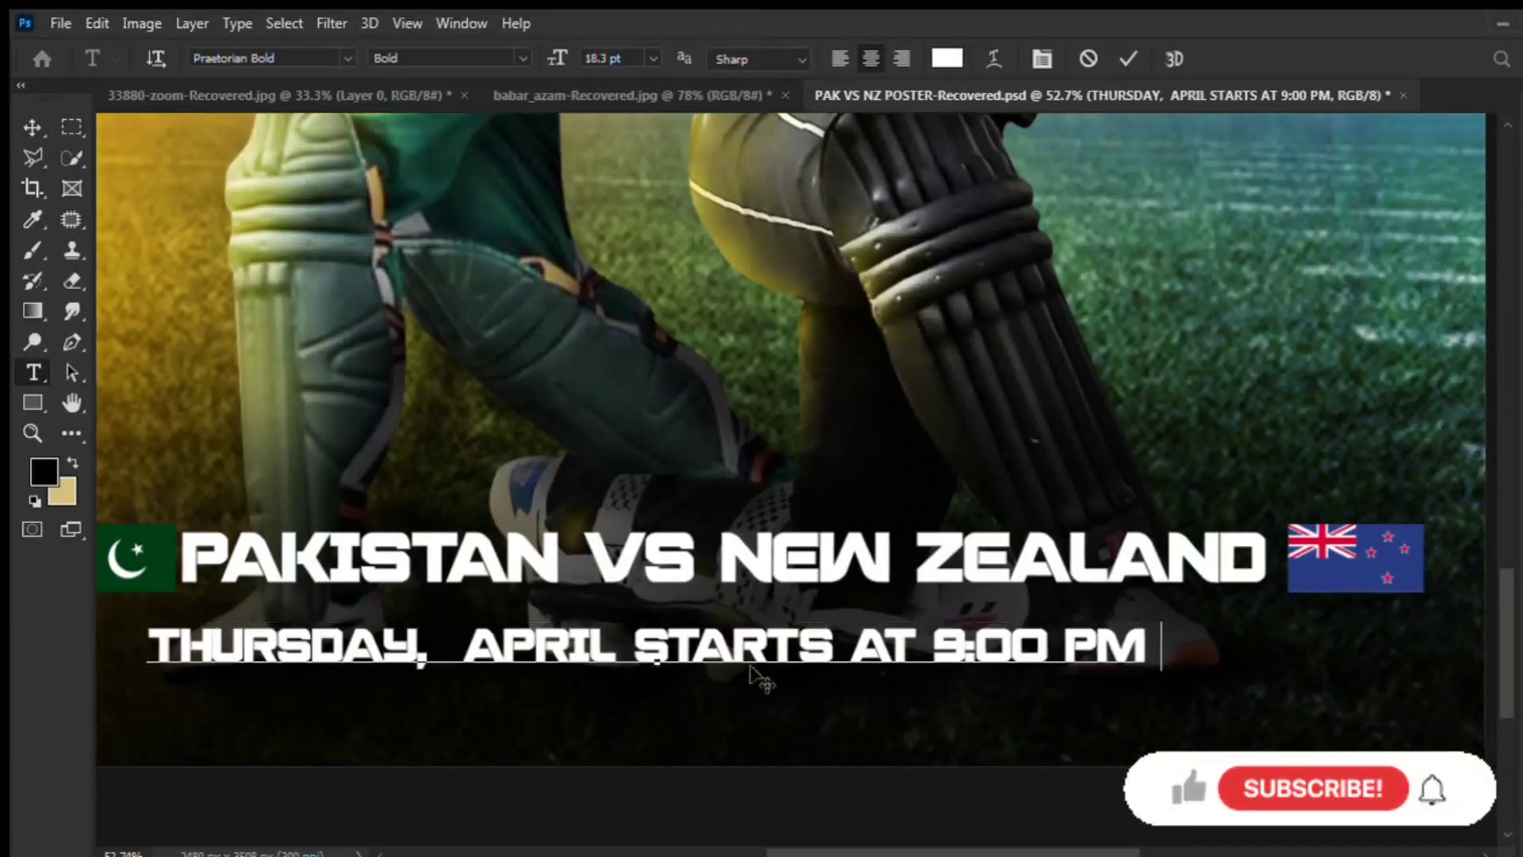
{"action": "double_click", "coordinate": [524, 646]}
{"action": "left_click", "coordinate": [461, 657]}
{"action": "type", "text": "20 "}
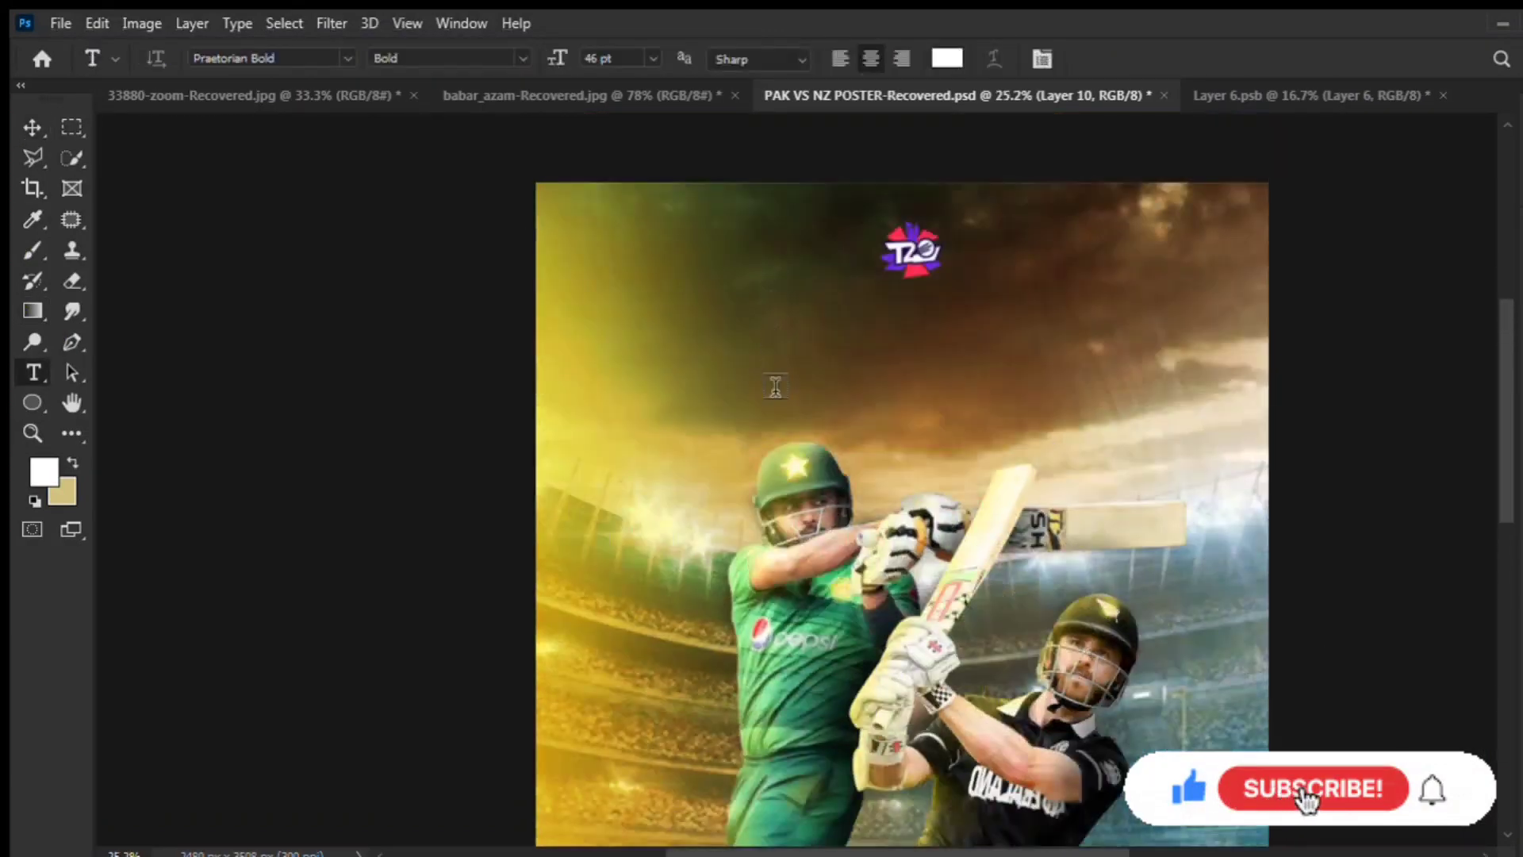
{"action": "type", "text": "T20 SER"}
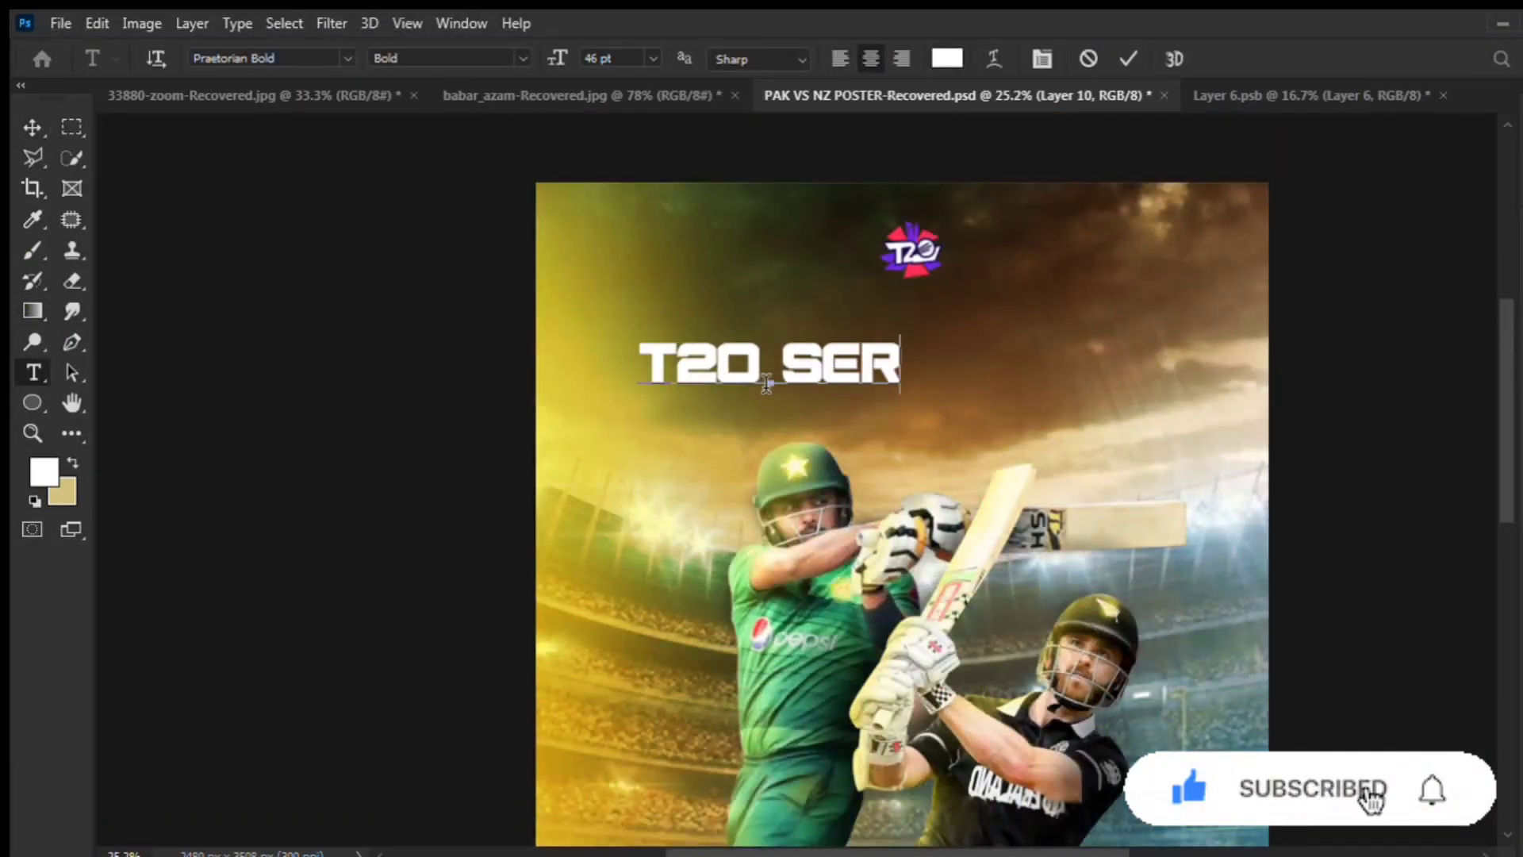
{"action": "type", "text": "IES"}
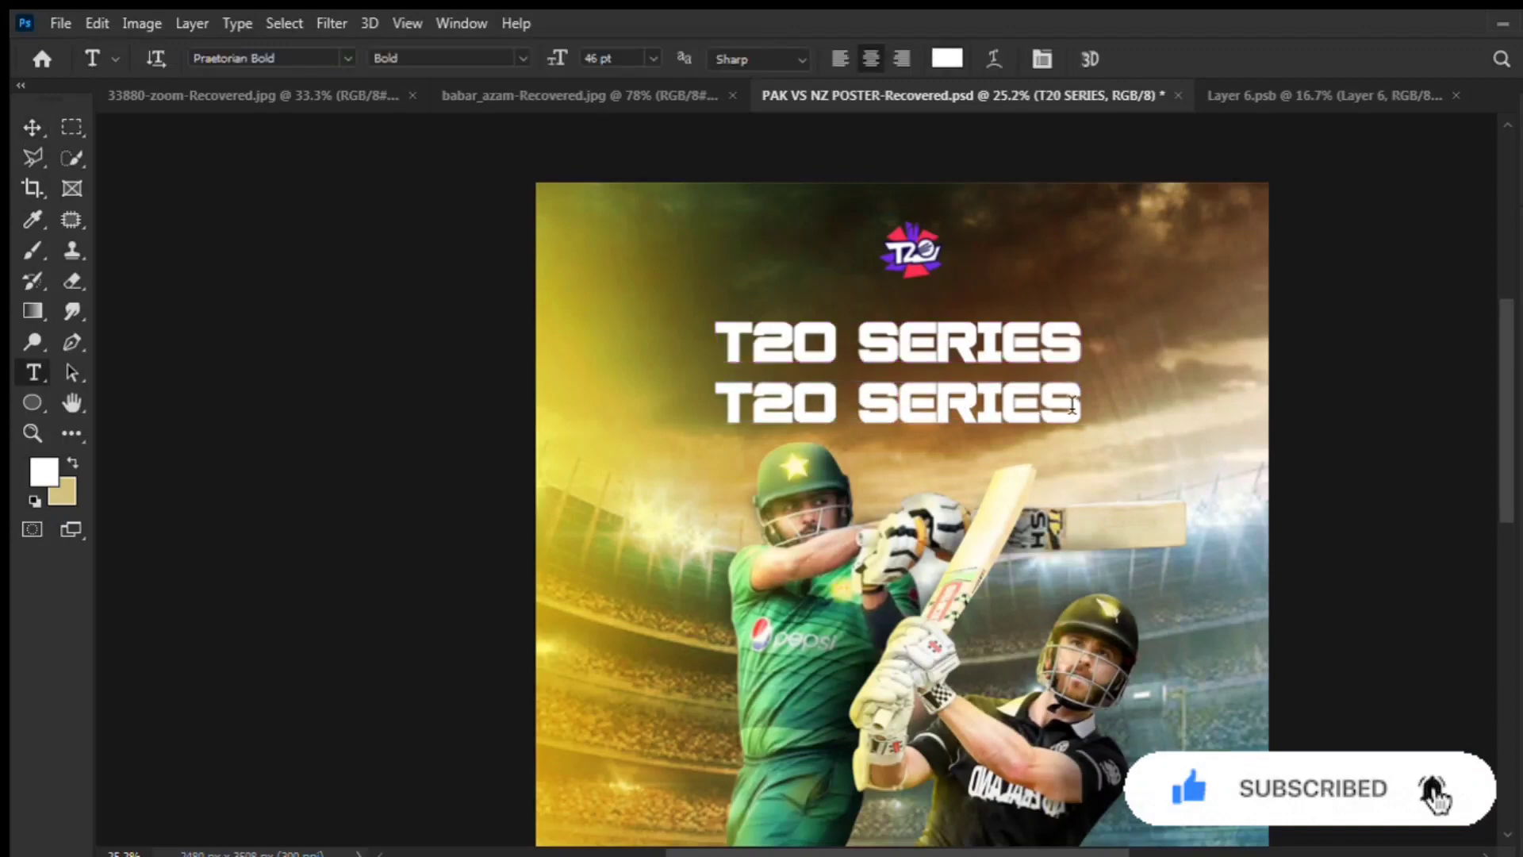
{"action": "type", "text": "2023"}
Enlarge the 2023 text with Free Transform and place it under the T20 SERIES title.
{"action": "left_click", "coordinate": [32, 127]}
{"action": "key", "text": "ctrl+t"}
{"action": "left_click_drag", "start_coordinate": [980, 424], "coordinate": [1123, 505]}
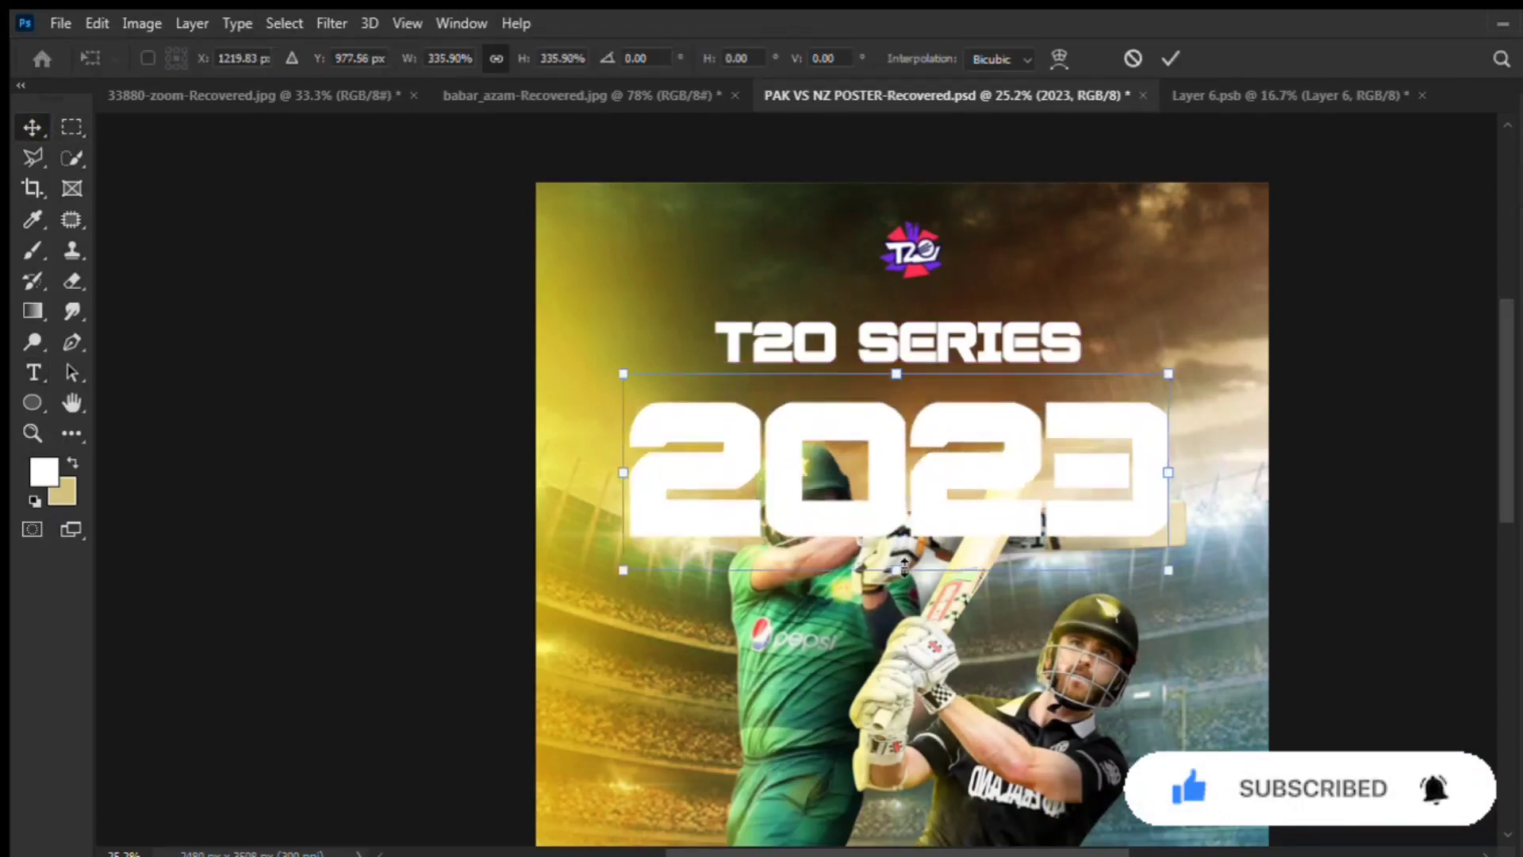
{"action": "left_click_drag", "start_coordinate": [978, 430], "coordinate": [978, 424]}
{"action": "key", "text": "Return"}
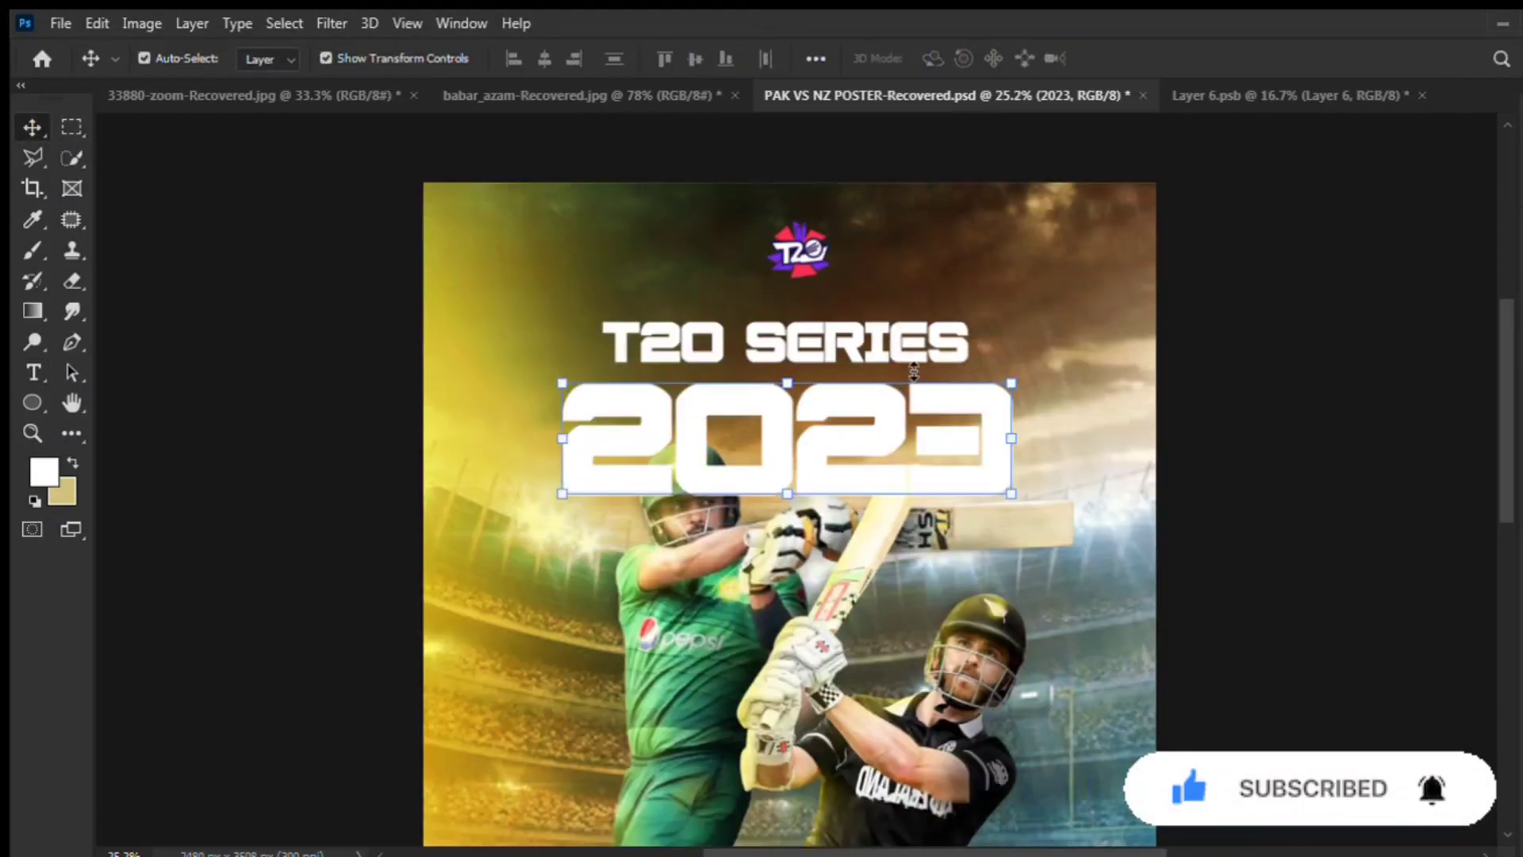
Select the T20 SERIES and 2023 text layers and pan and zoom the canvas to check placement.
{"action": "left_click", "coordinate": [914, 274]}
{"action": "left_click", "coordinate": [734, 390]}
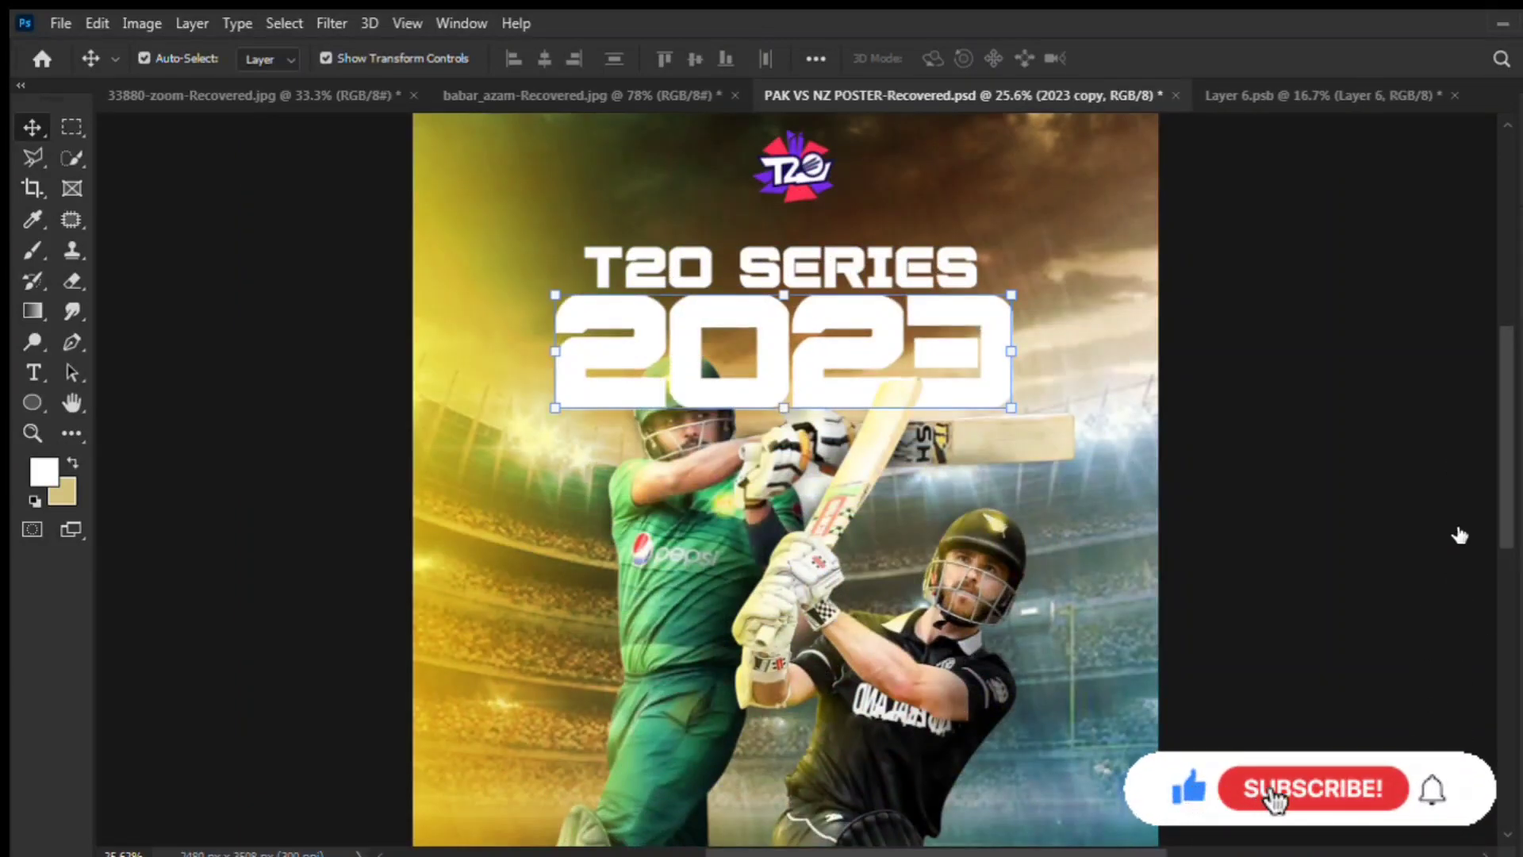
{"action": "key", "text": "h"}
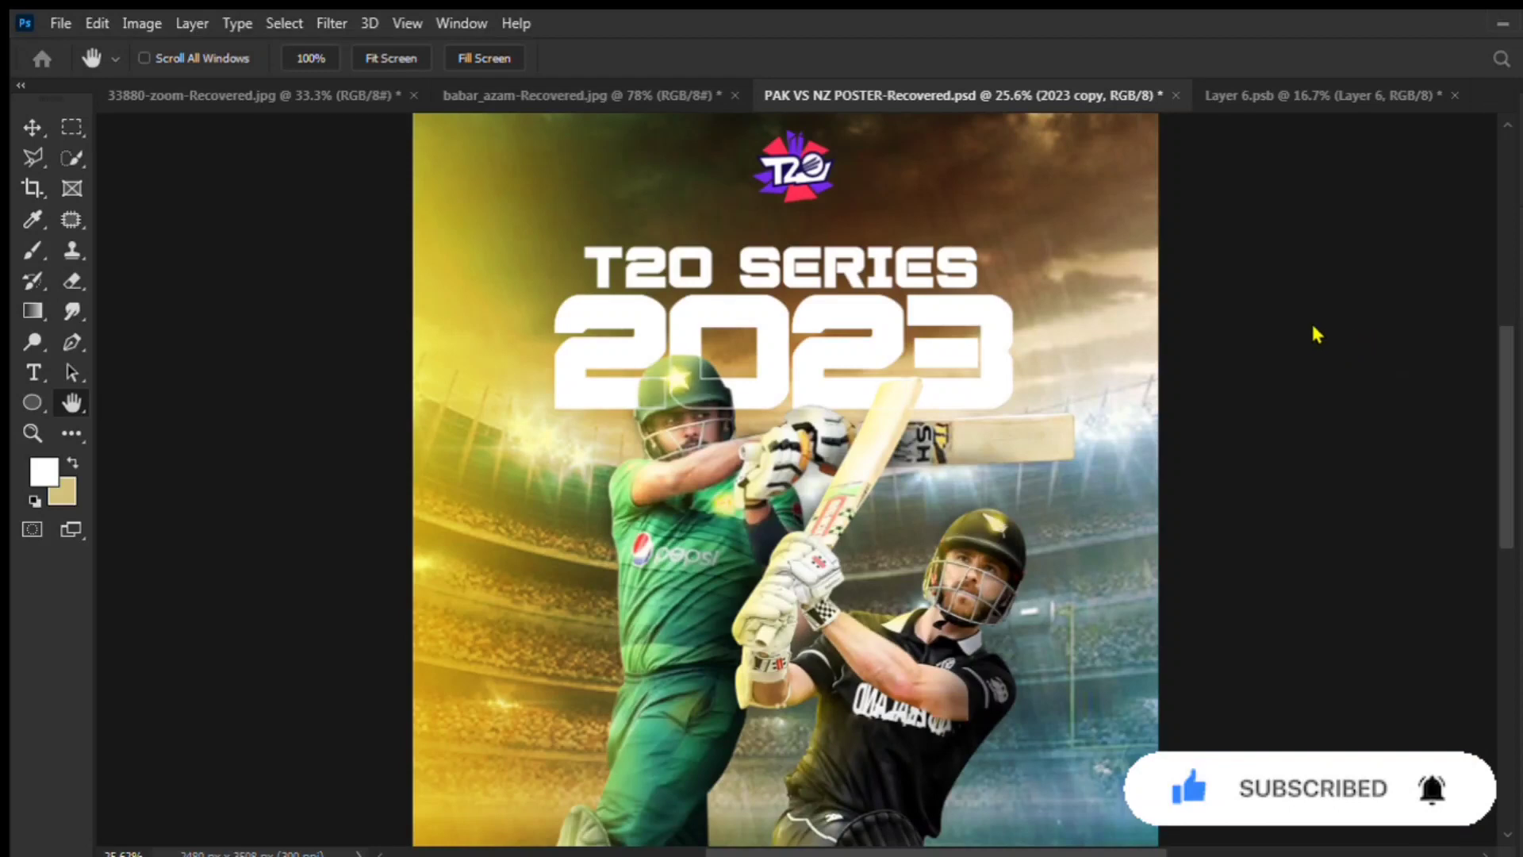
{"action": "key", "text": "v"}
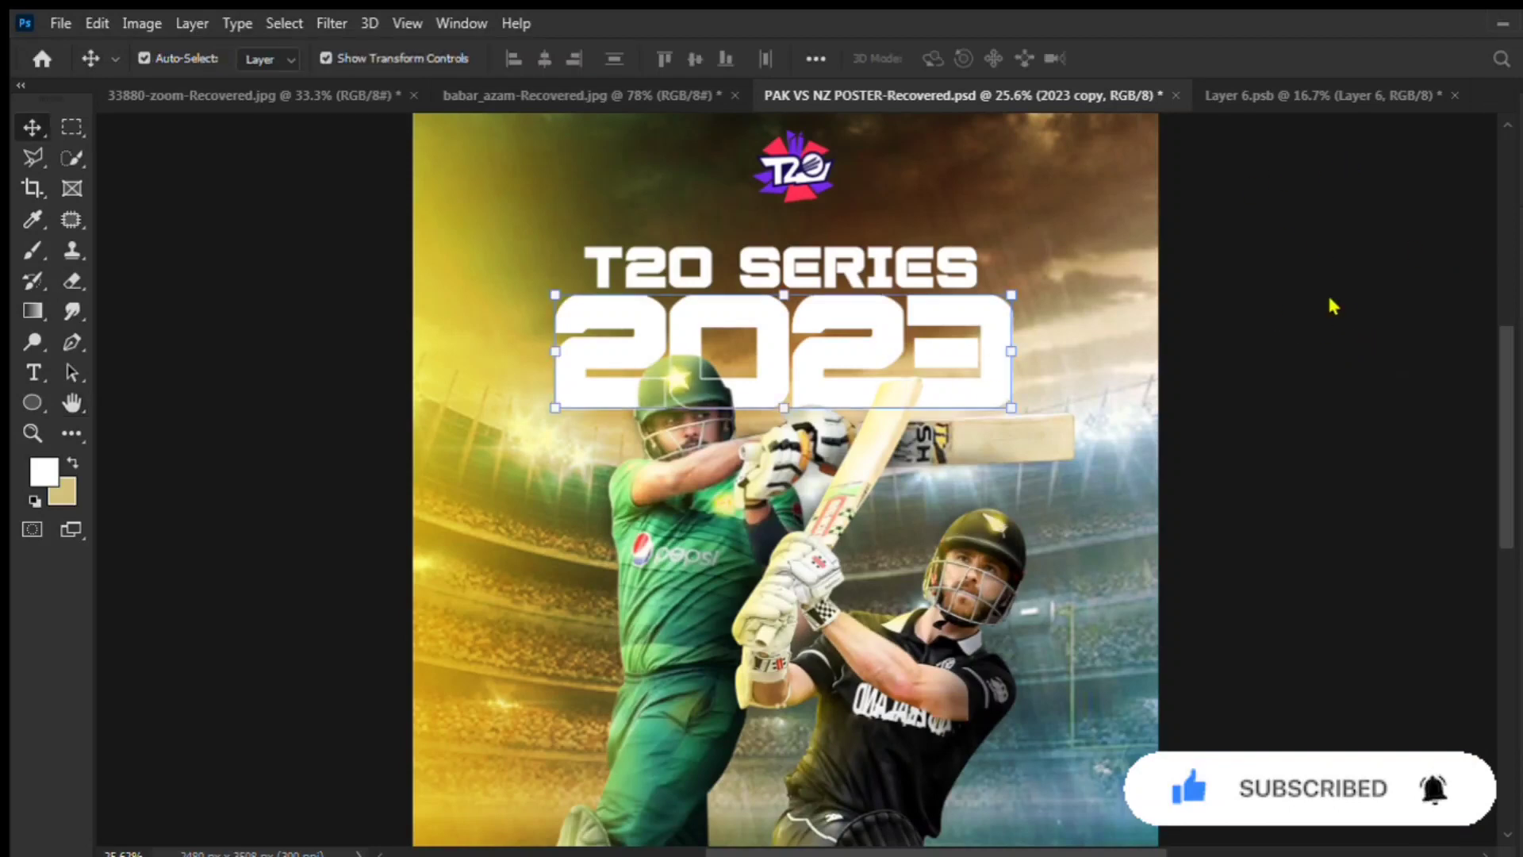
{"action": "scroll", "coordinate": [1451, 547], "scroll_direction": "up", "scroll_amount": 3}
Brush a test shade, sampled from the poster, onto the lower 2 of 2023, then undo it.
{"action": "left_click", "coordinate": [425, 299]}
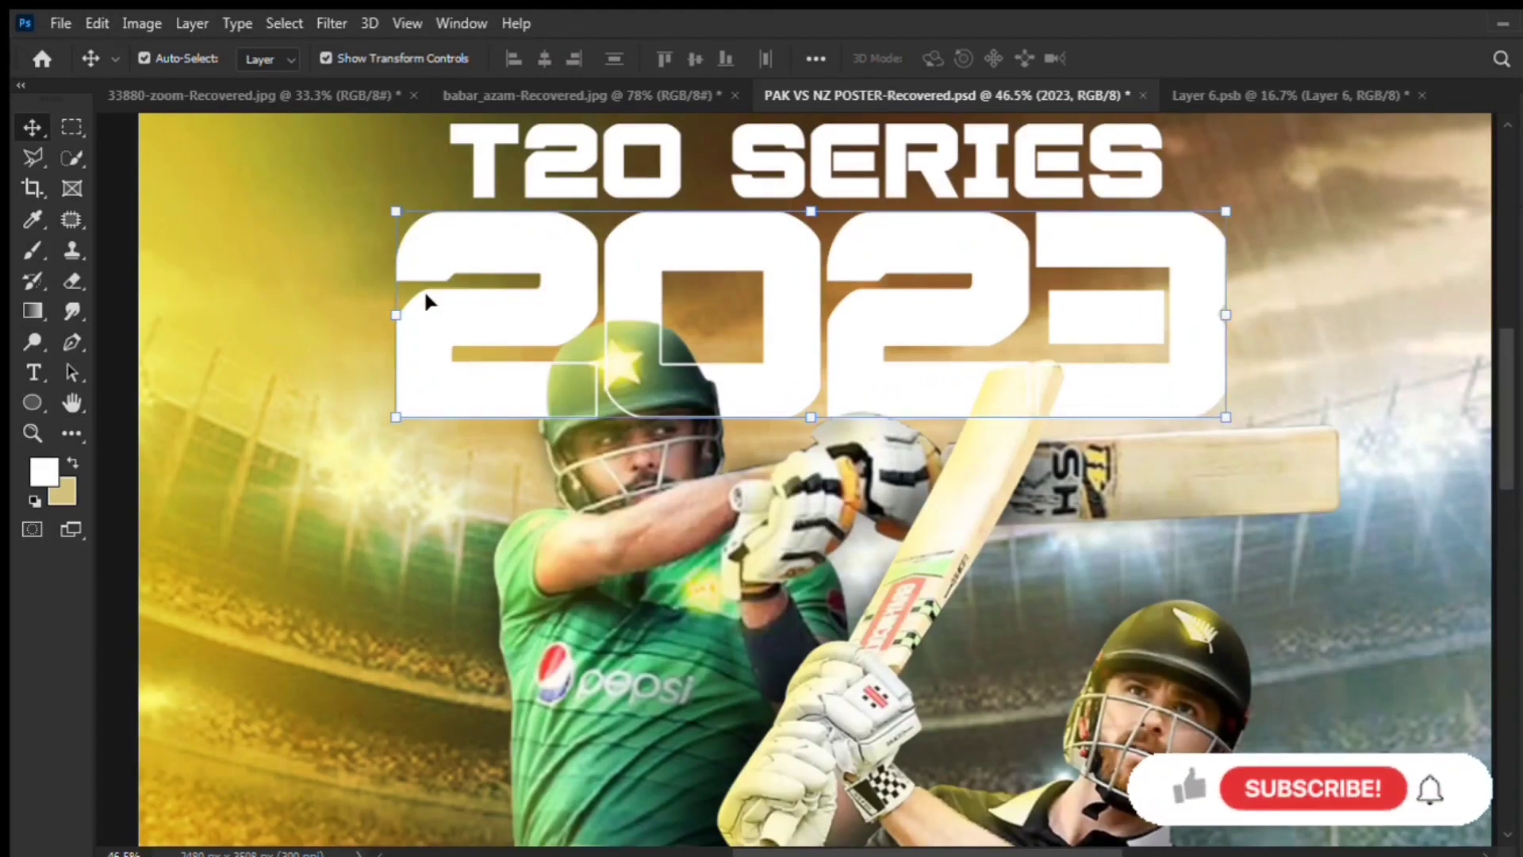
{"action": "key", "text": "b"}
{"action": "key", "text": "i"}
{"action": "left_click", "coordinate": [1007, 292]}
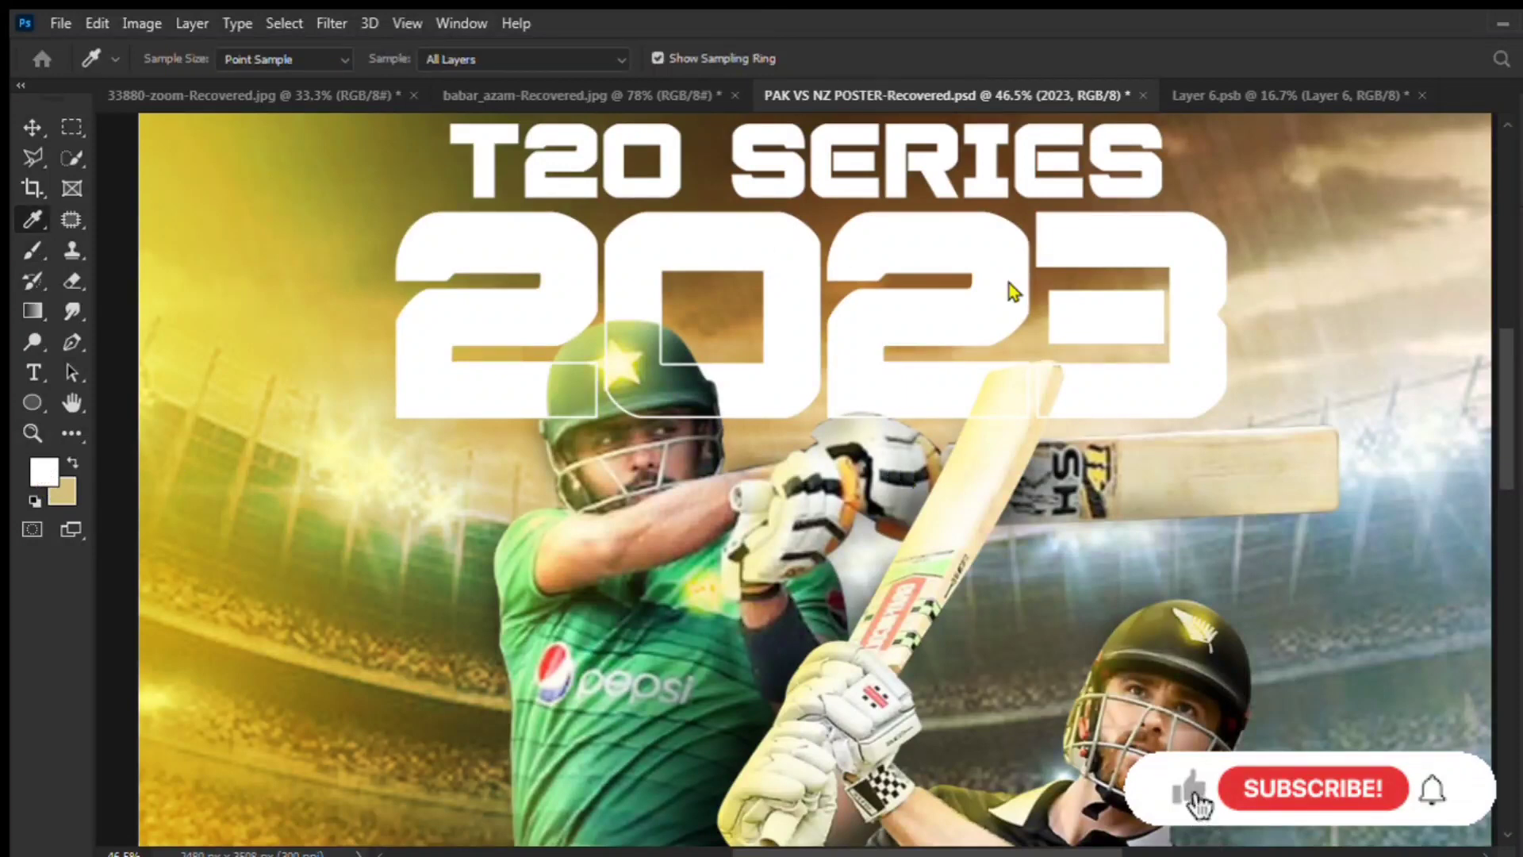
{"action": "key", "text": "b"}
{"action": "left_click", "coordinate": [567, 410]}
{"action": "key", "text": "ctrl+z"}
Shrink the brush to 100 and fit the whole finished poster on screen.
{"action": "key", "text": "bracketleft"}
{"action": "key", "text": "bracketleft"}
{"action": "key", "text": "bracketleft"}
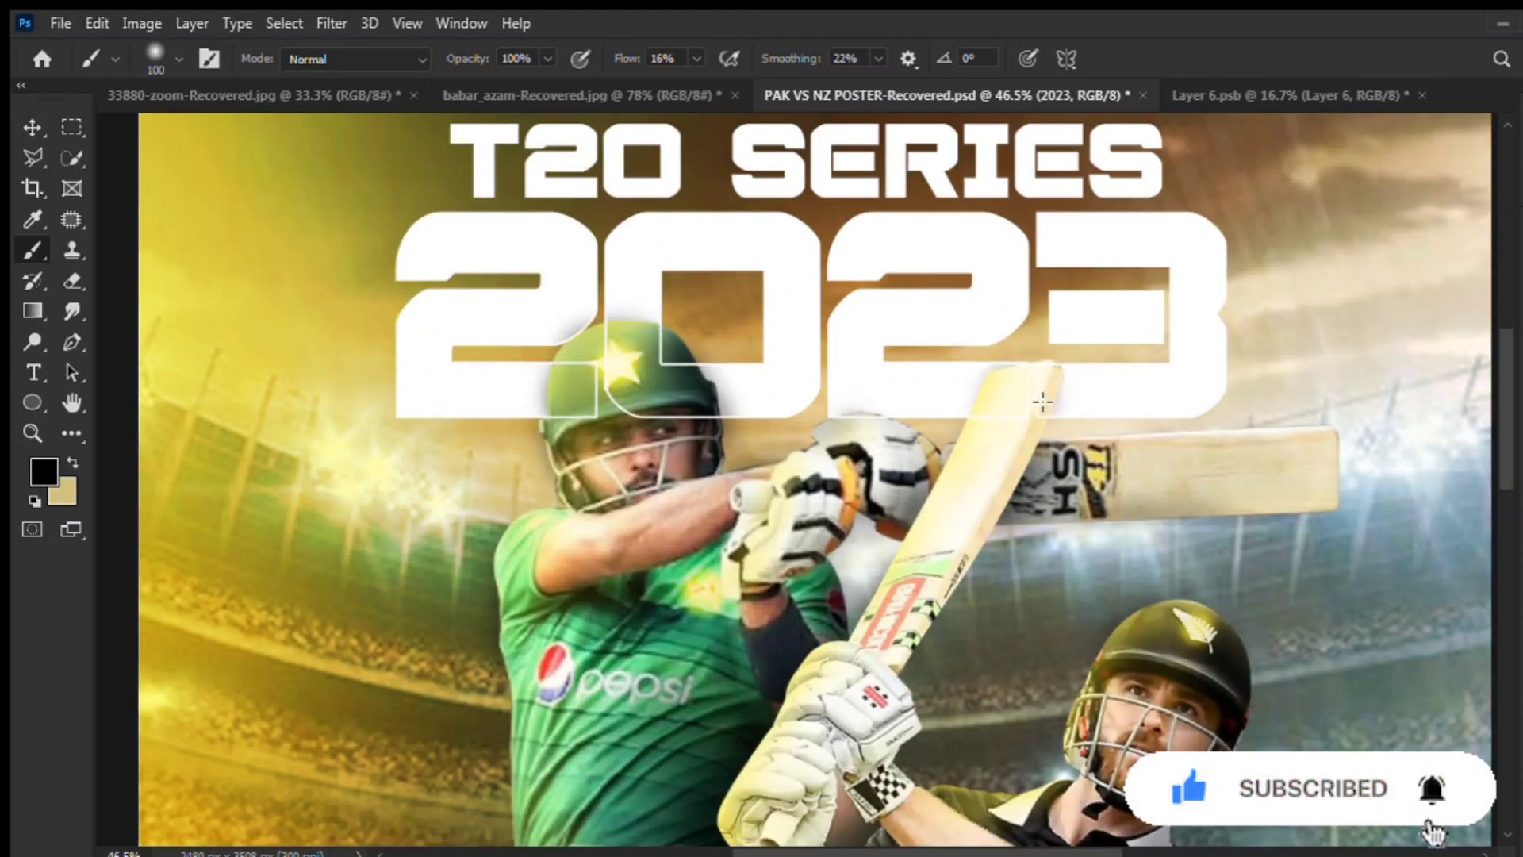
{"action": "key", "text": "ctrl+0"}
{"action": "key", "text": "v"}
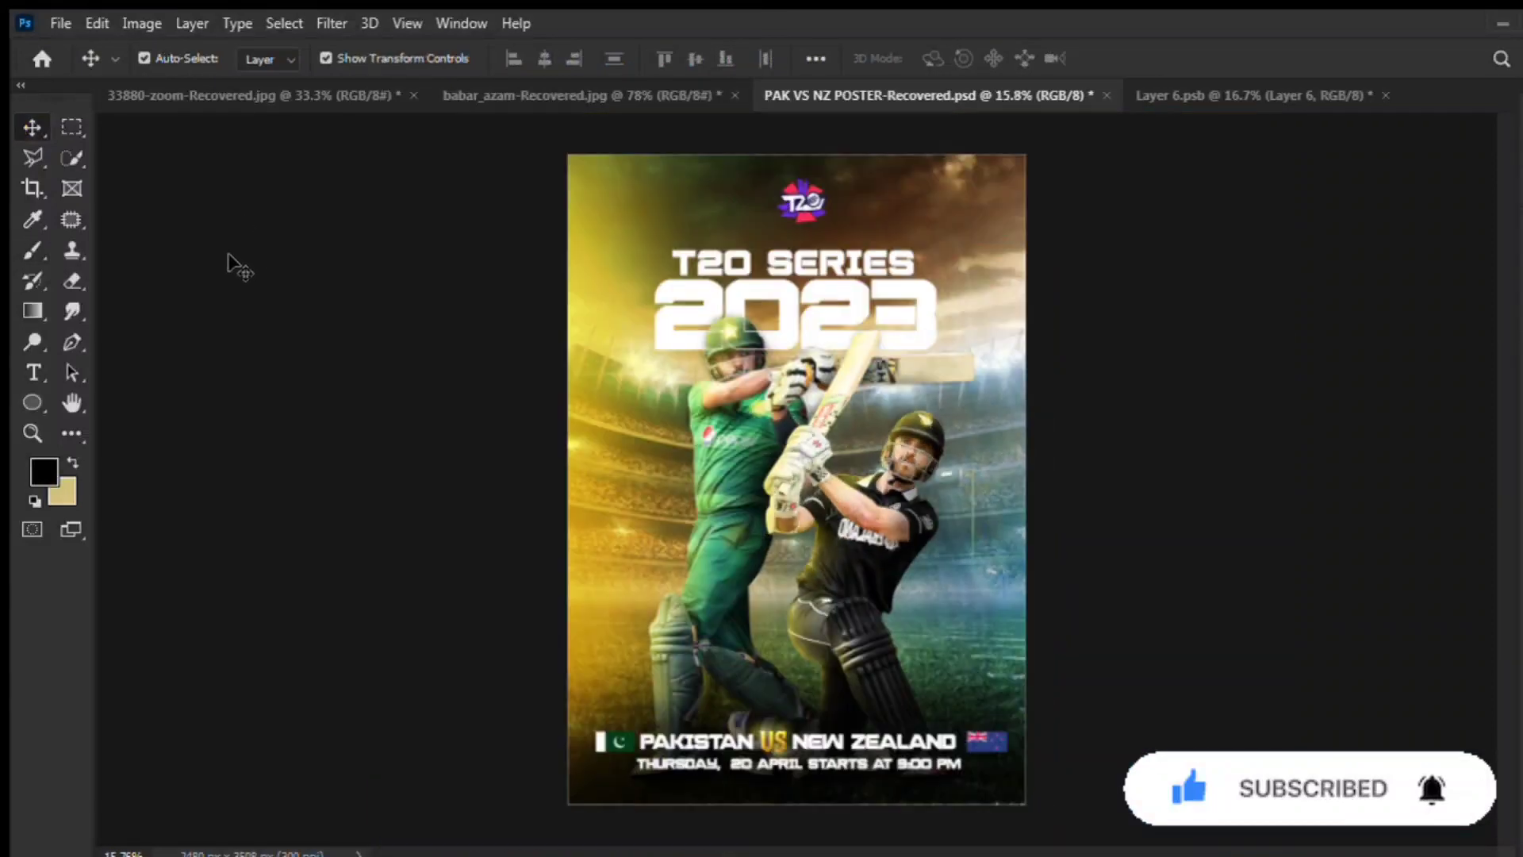